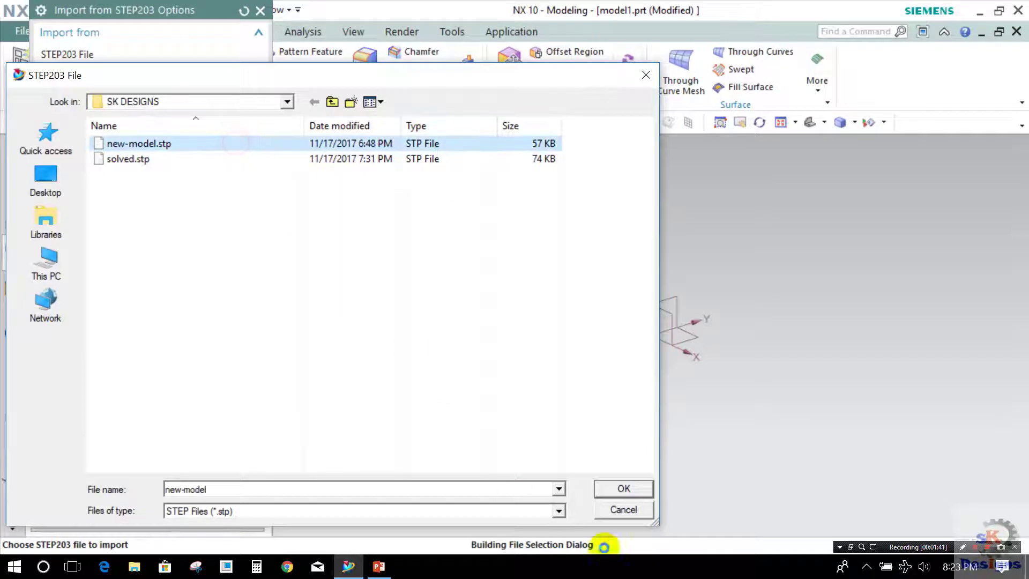
Import the STEP203 file new-model.stp from the SK DESIGNS folder into the work part.
click(621, 488)
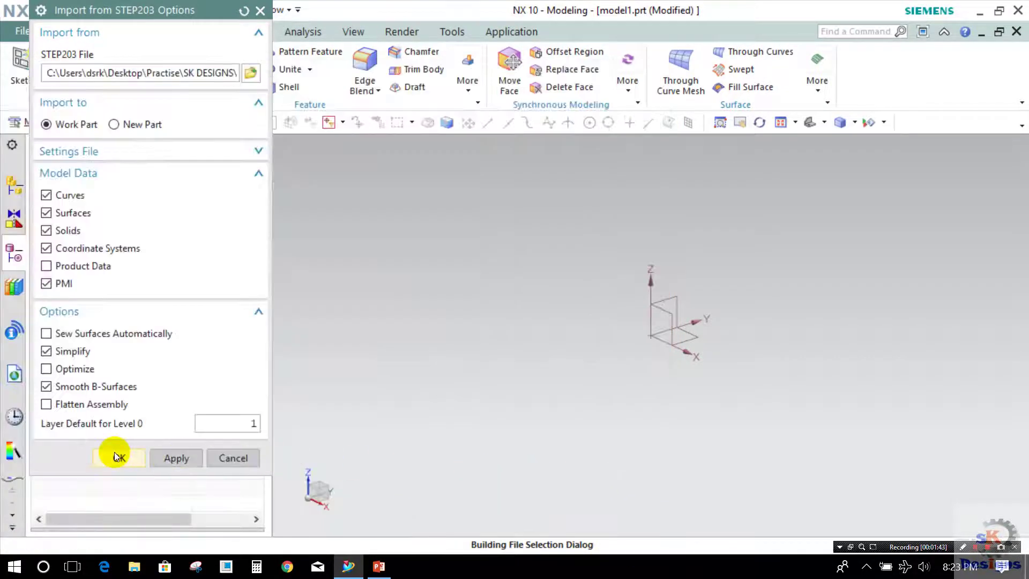
click(115, 453)
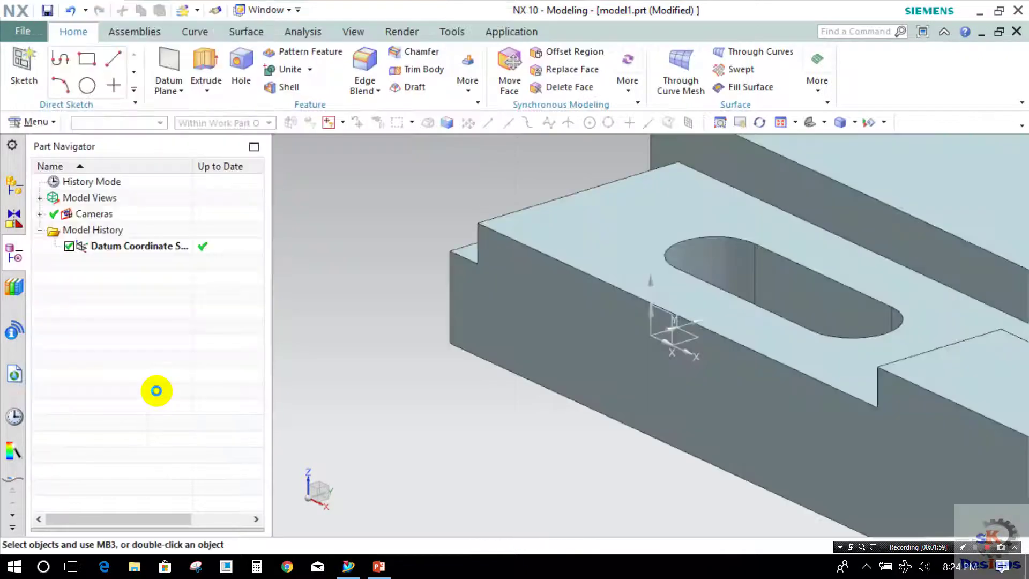
click(443, 329)
click(430, 364)
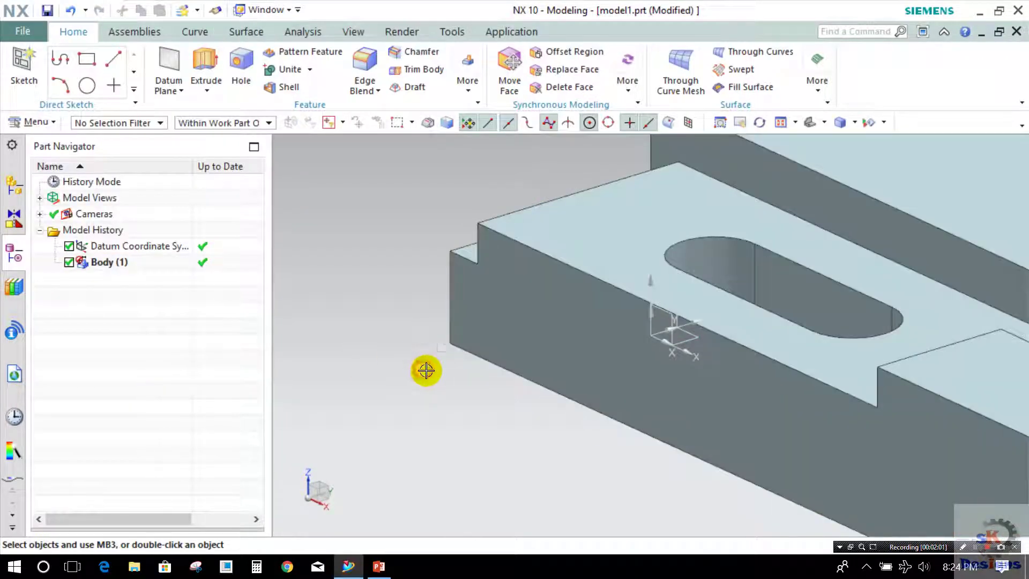
key(ctrl+f)
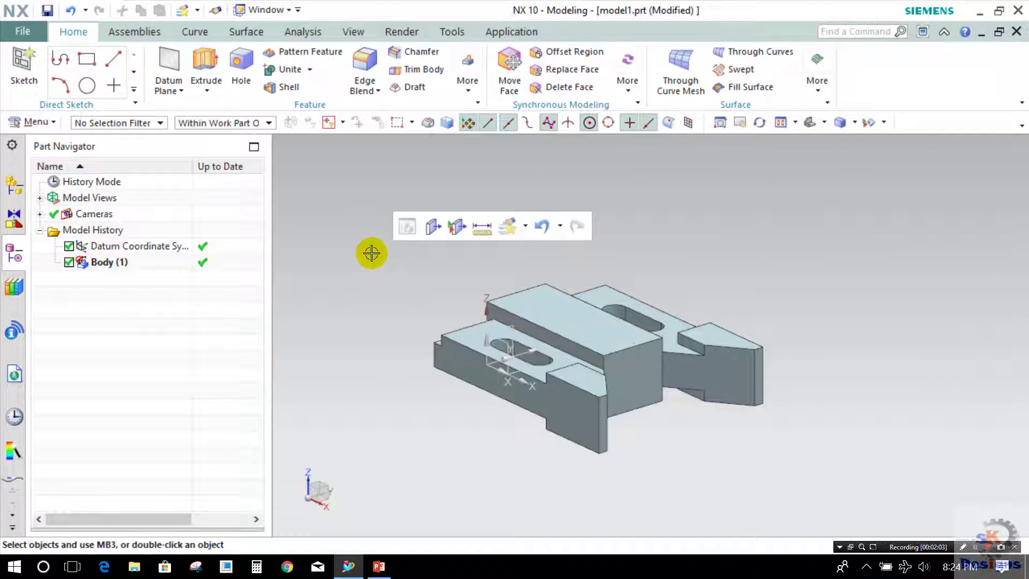
middle_drag(388, 290, 590, 367)
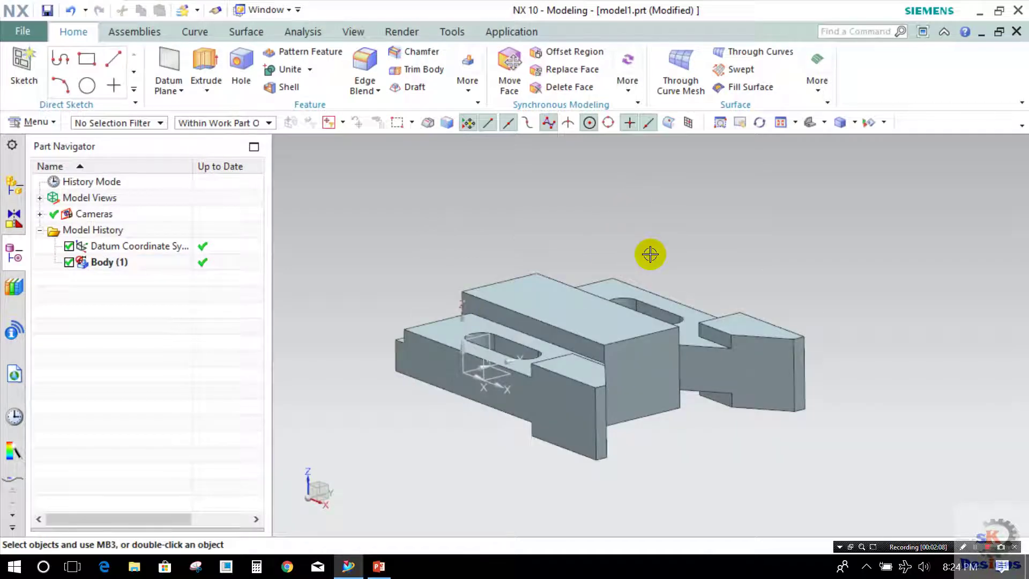
Start an Extrude and sketch its section on the model's underside as a rectangle spanning the part's outermost corners.
middle_drag(425, 213, 444, 146)
click(195, 63)
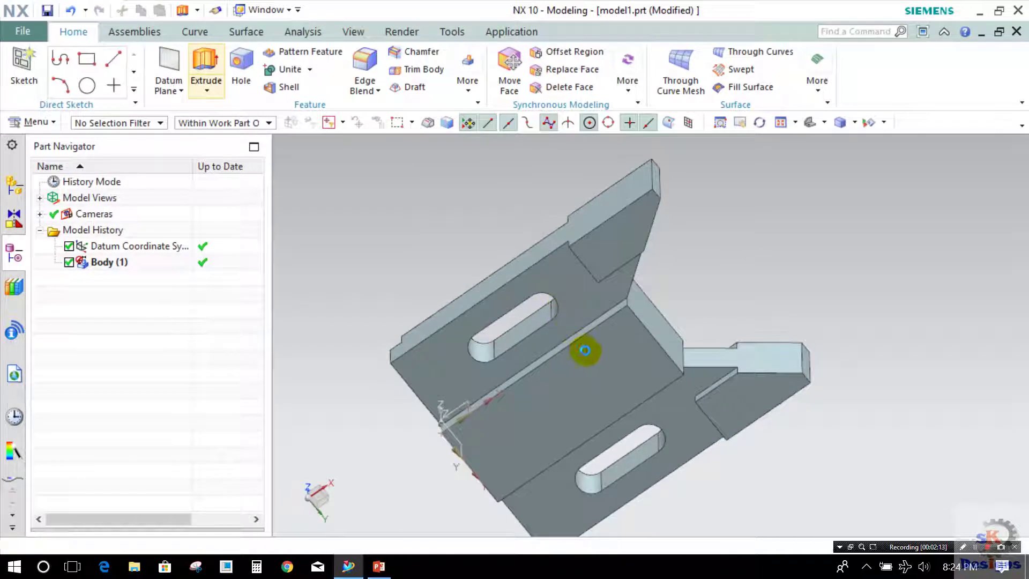
key(Escape)
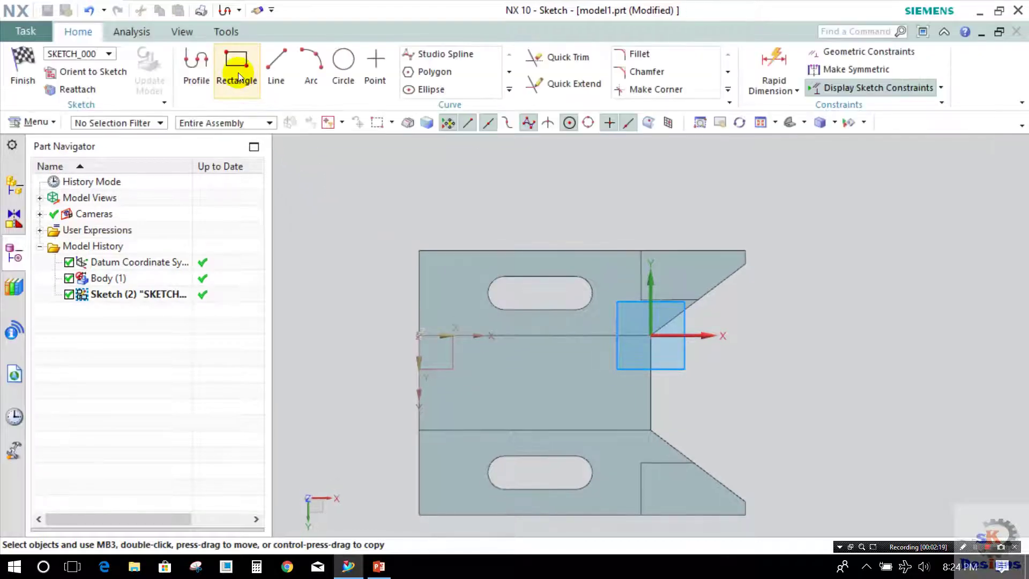
click(237, 70)
click(420, 250)
click(745, 514)
key(Escape)
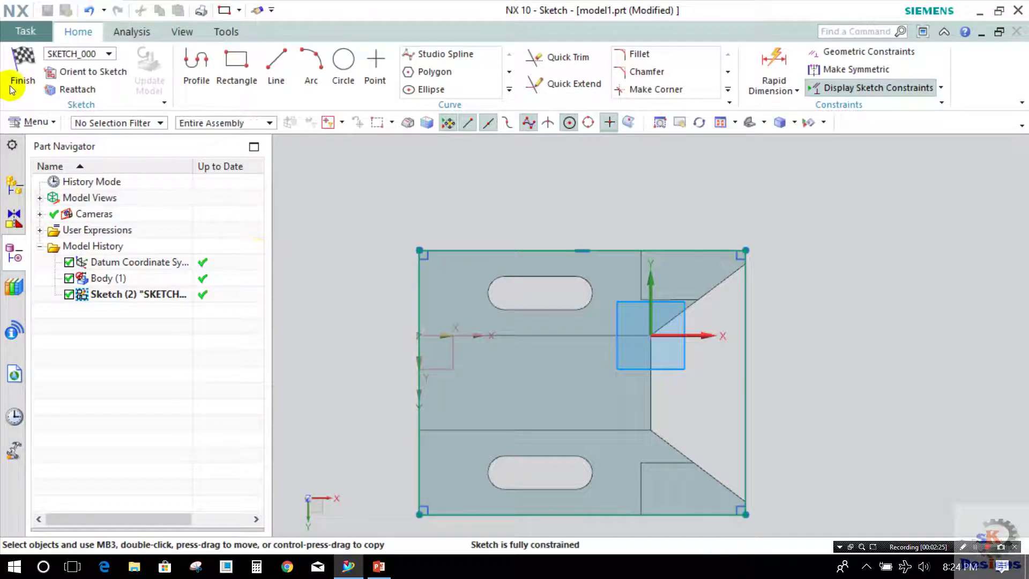
click(23, 75)
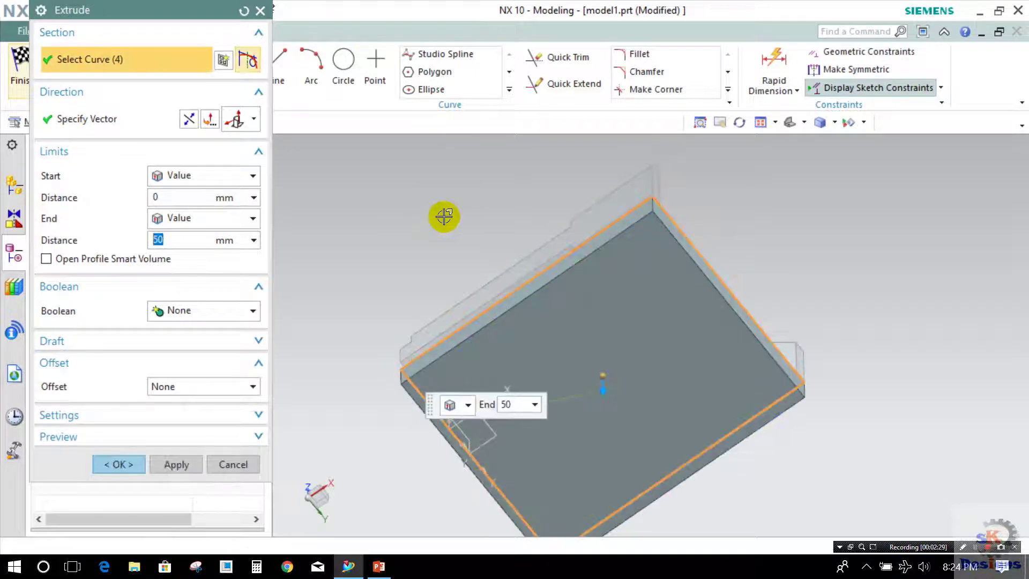
Reverse the extrusion direction to enclose the part, with the start distance at -30 mm and the end distance at 120 mm.
middle_drag(446, 278, 446, 301)
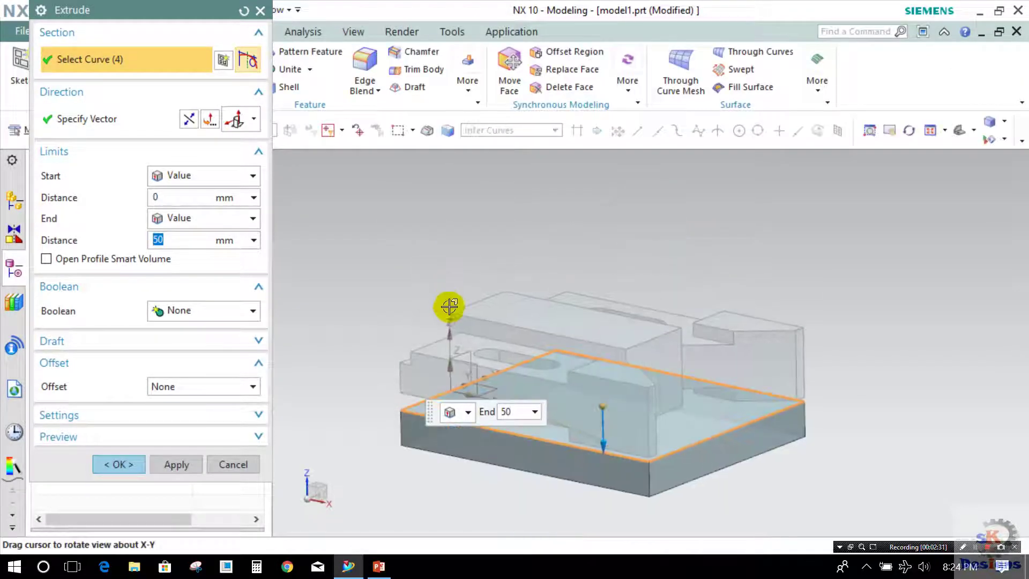
click(196, 119)
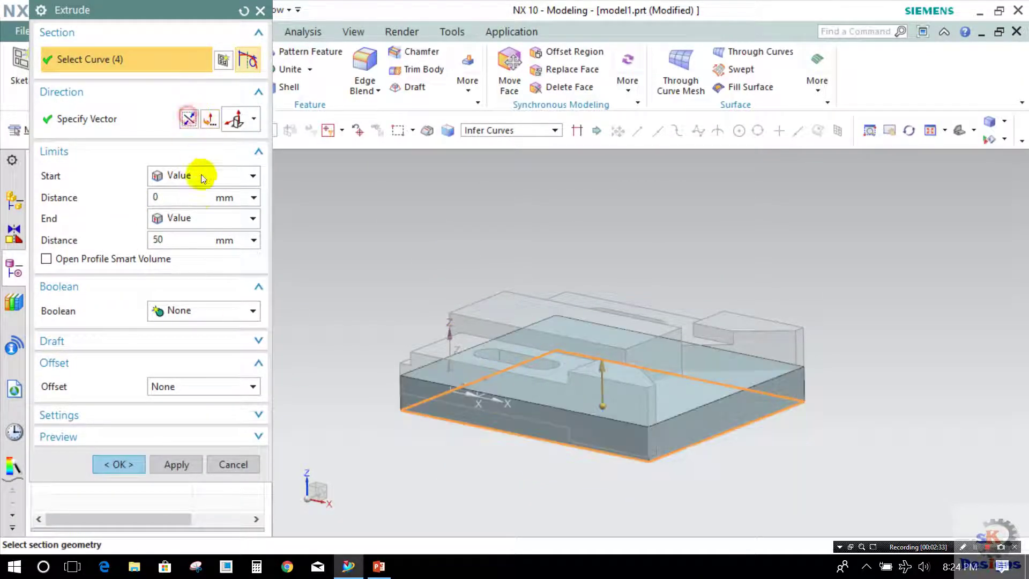
click(192, 197)
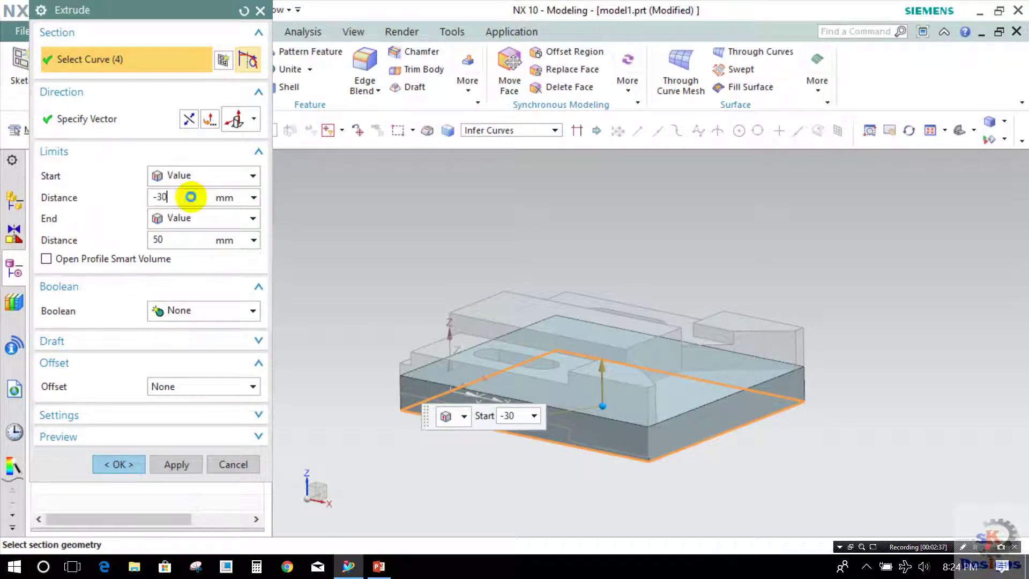
click(184, 238)
text(120)
key(Return)
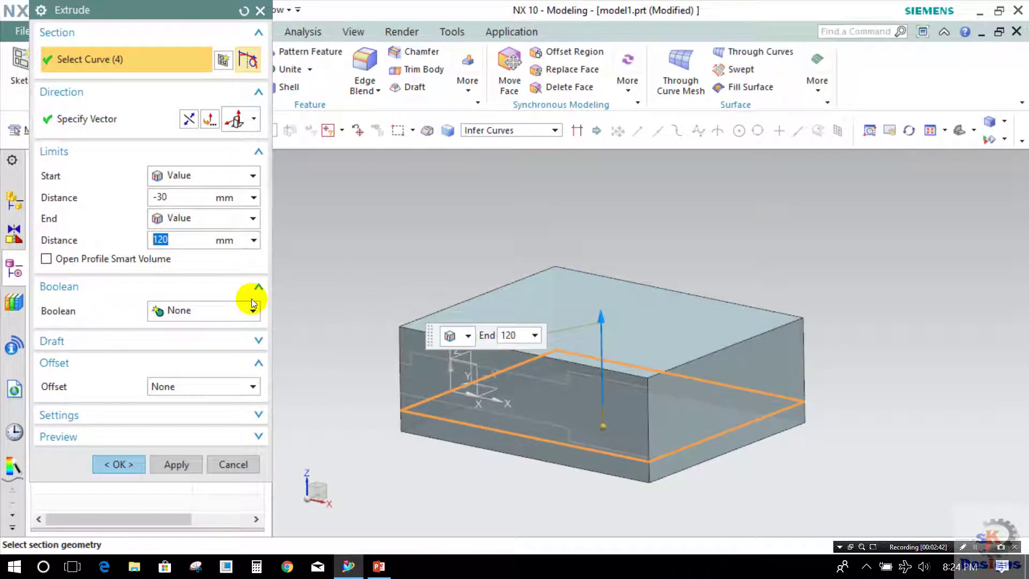
Create the enclosing block as a separate body with the Boolean option set to None.
click(167, 315)
click(171, 330)
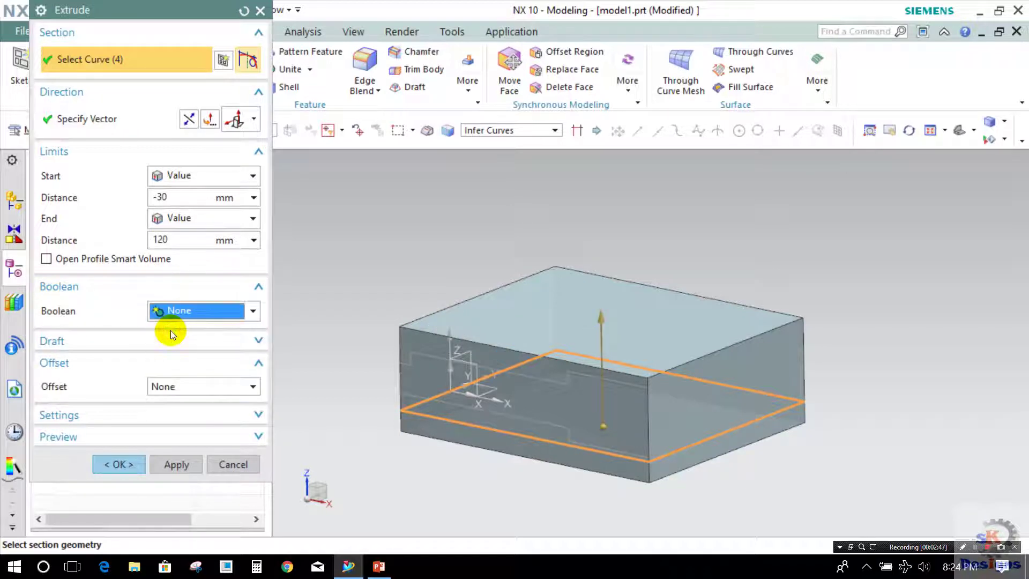
click(171, 315)
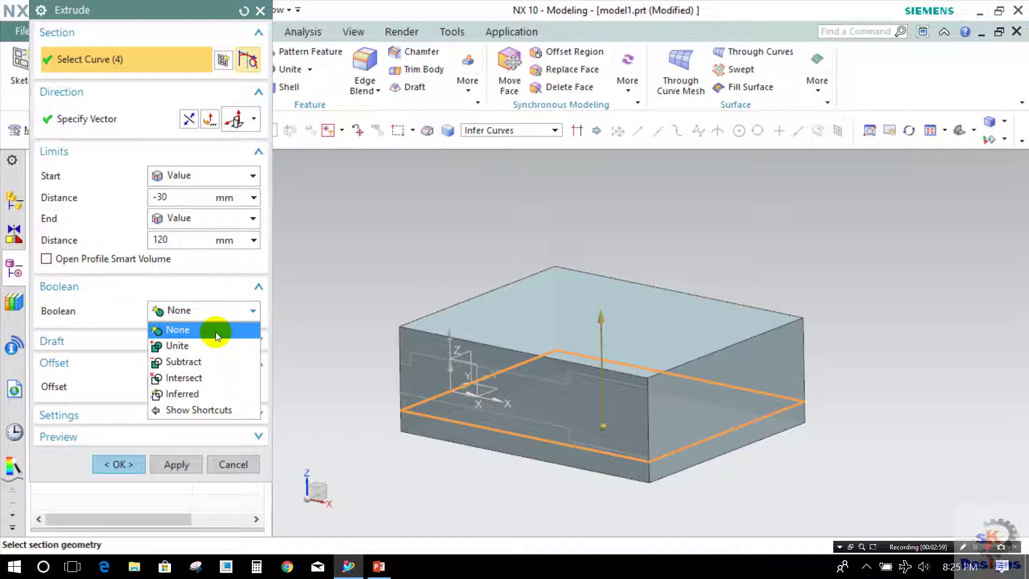
click(80, 310)
click(171, 310)
click(174, 329)
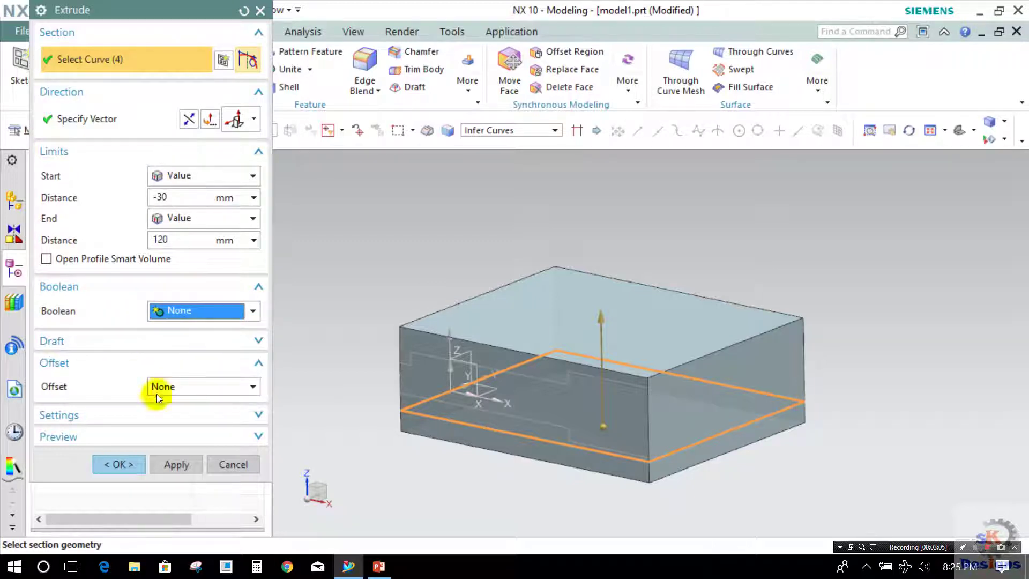
click(124, 456)
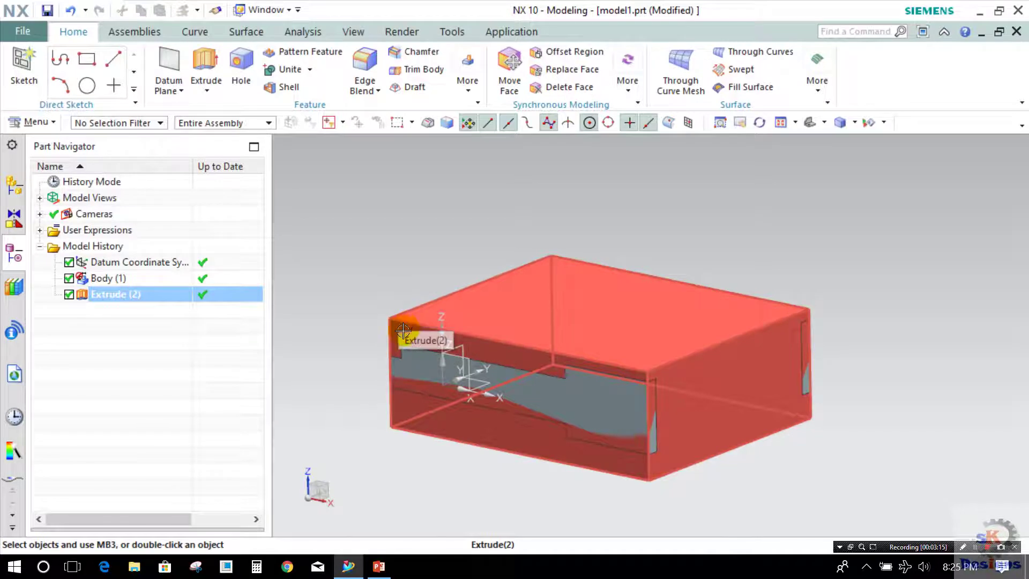
Set the translucency of the extruded block to 71 in its object display settings.
click(403, 331)
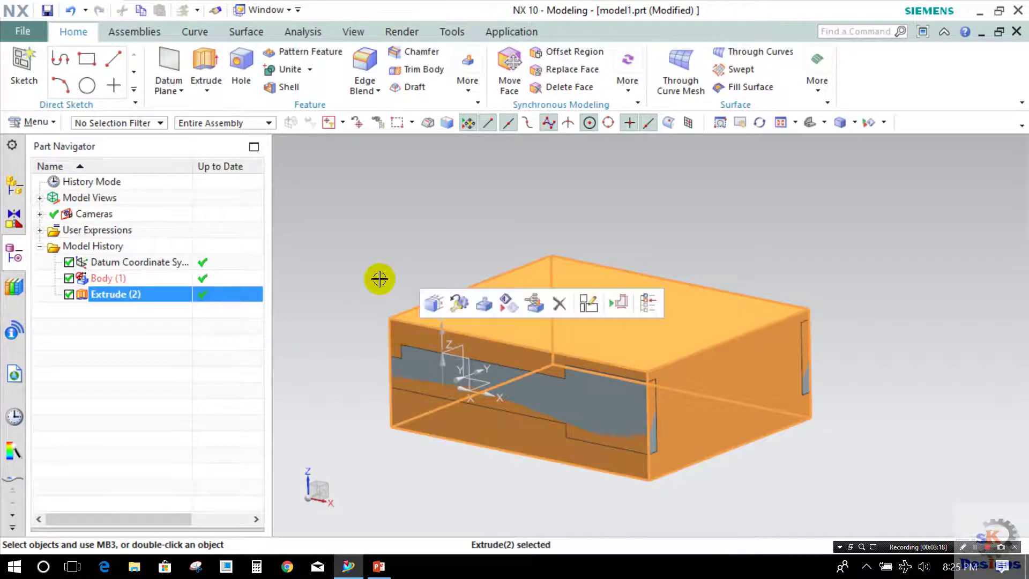
key(ctrl+j)
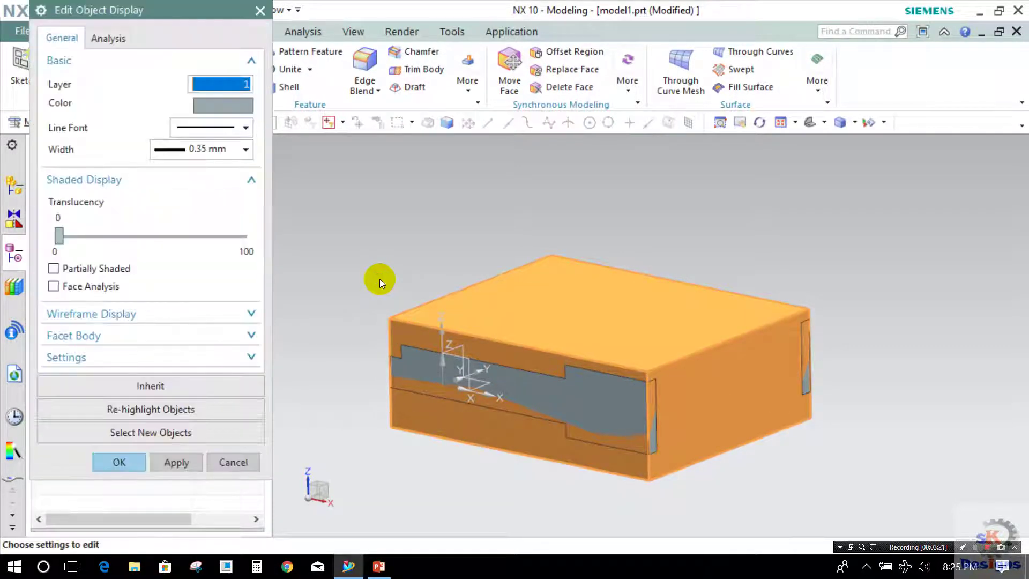
drag(70, 236, 187, 239)
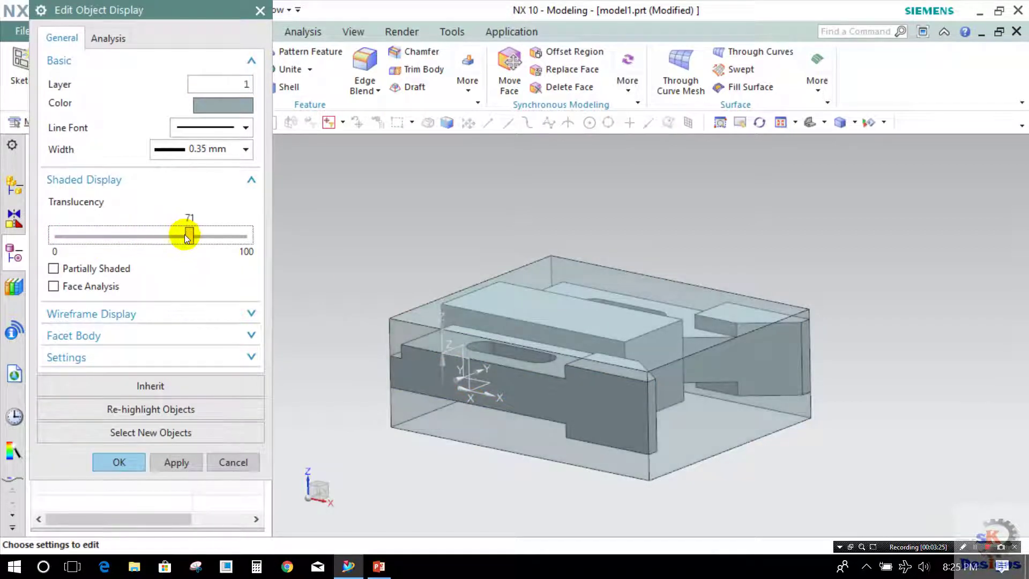
click(124, 461)
middle_drag(349, 273, 385, 253)
scroll(349, 273, down, 1)
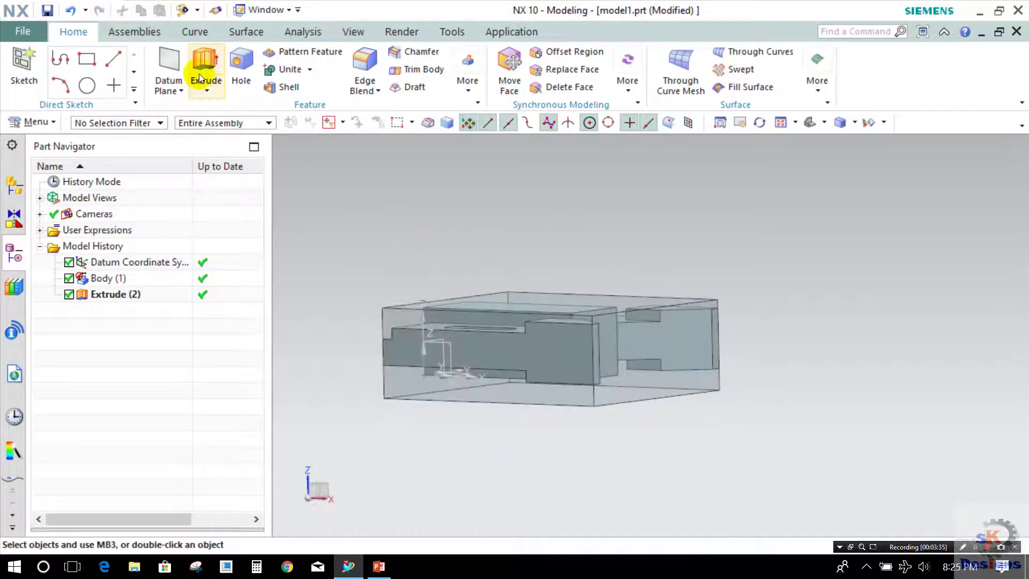
Start an Extrude and sketch a 465 by 120 mm rectangle on the block's front face, starting on its vertical edge just above the lower corner.
click(199, 69)
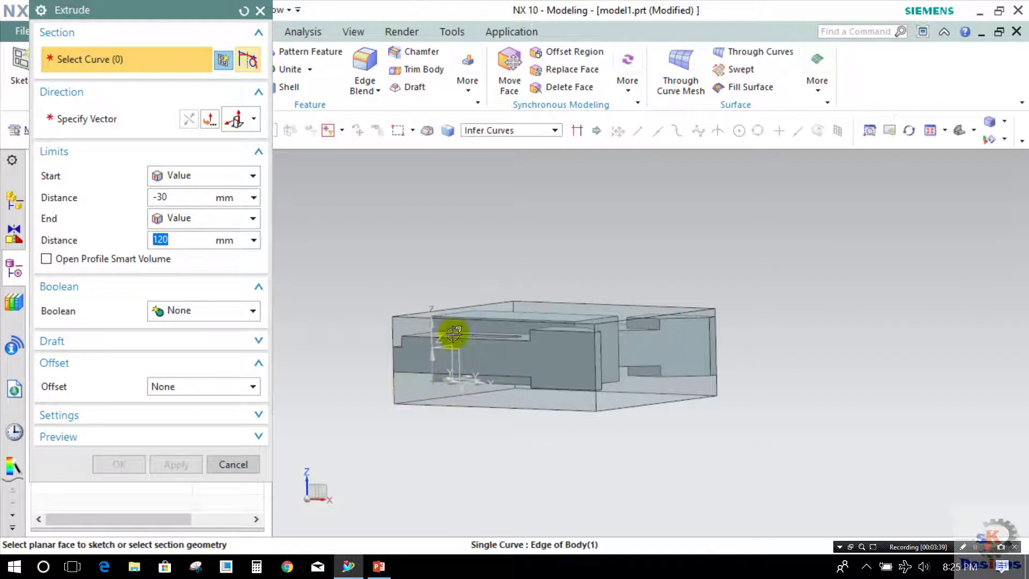
click(410, 391)
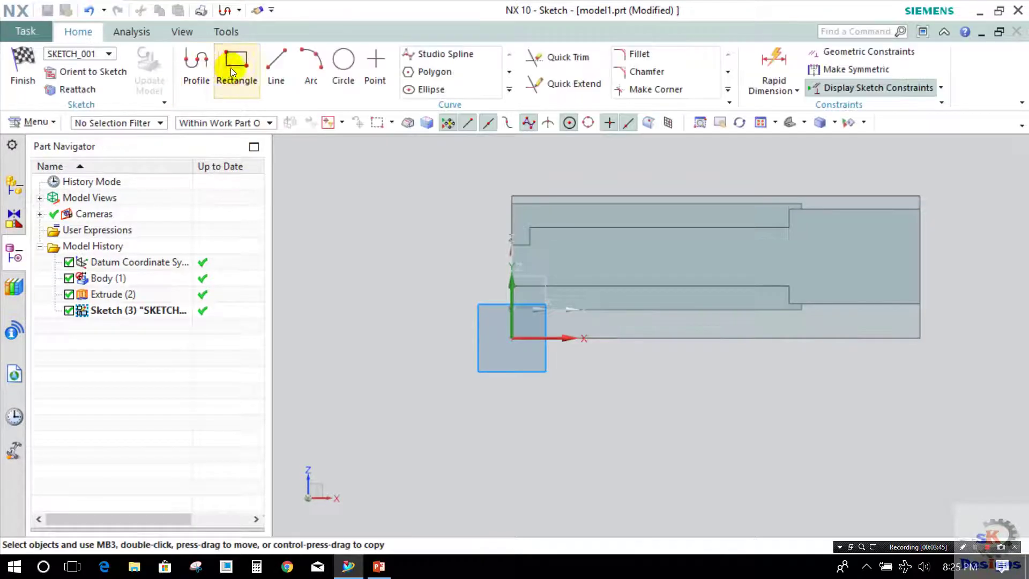
click(235, 67)
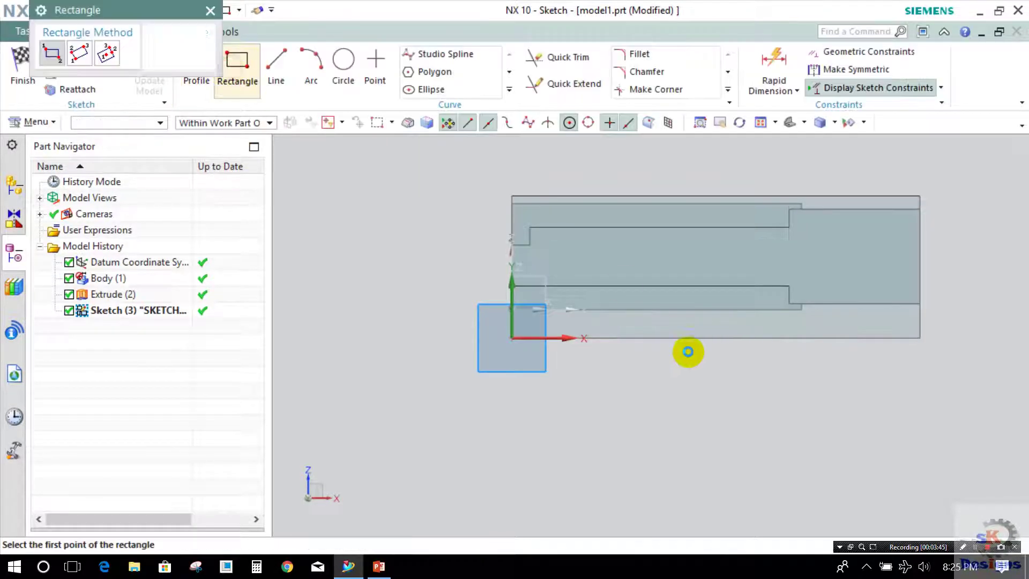
click(511, 316)
click(952, 430)
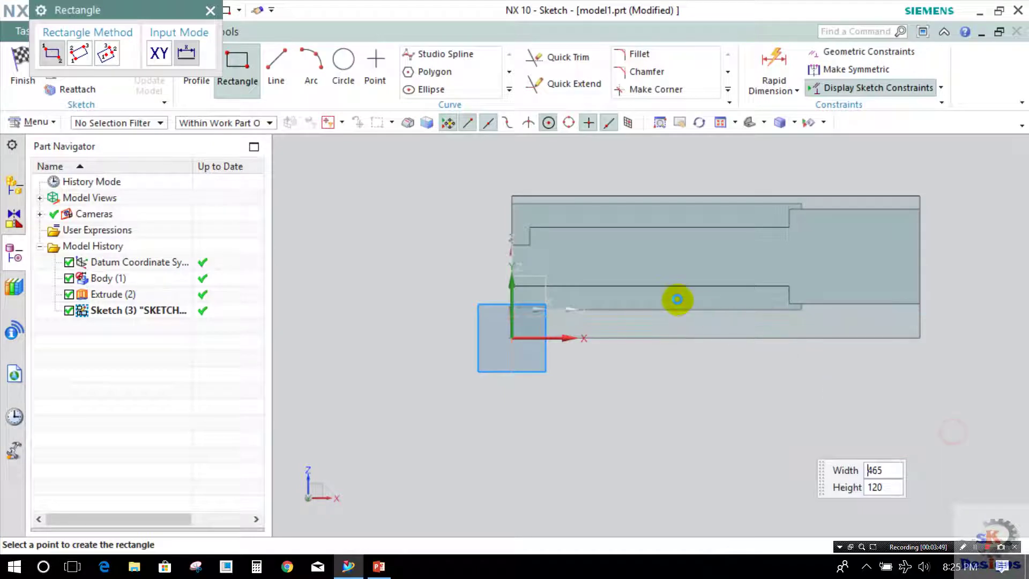
key(Escape)
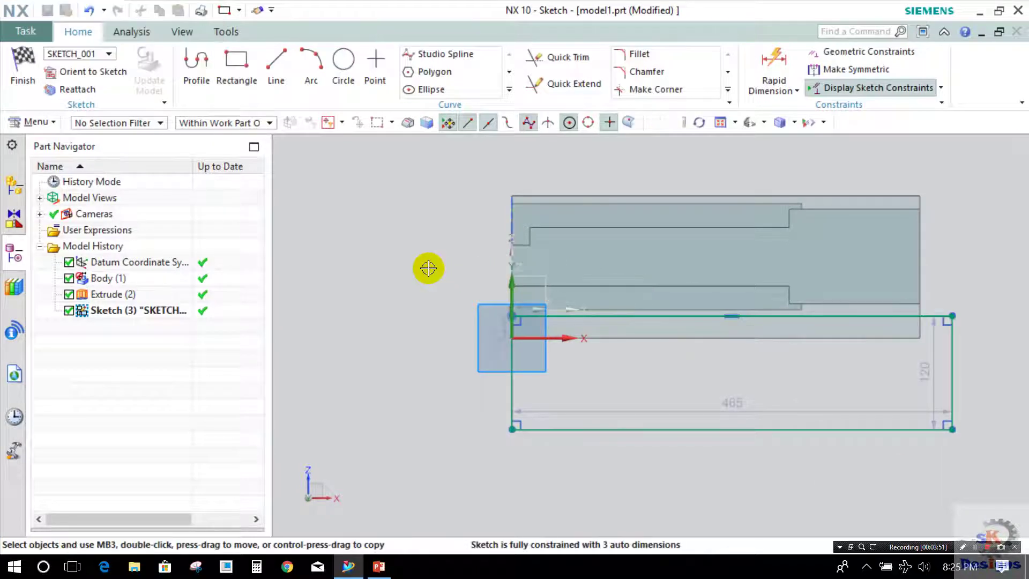
mouse_move(400, 275)
middle_down()
mouse_move(376, 293)
mouse_move(340, 273)
middle_up()
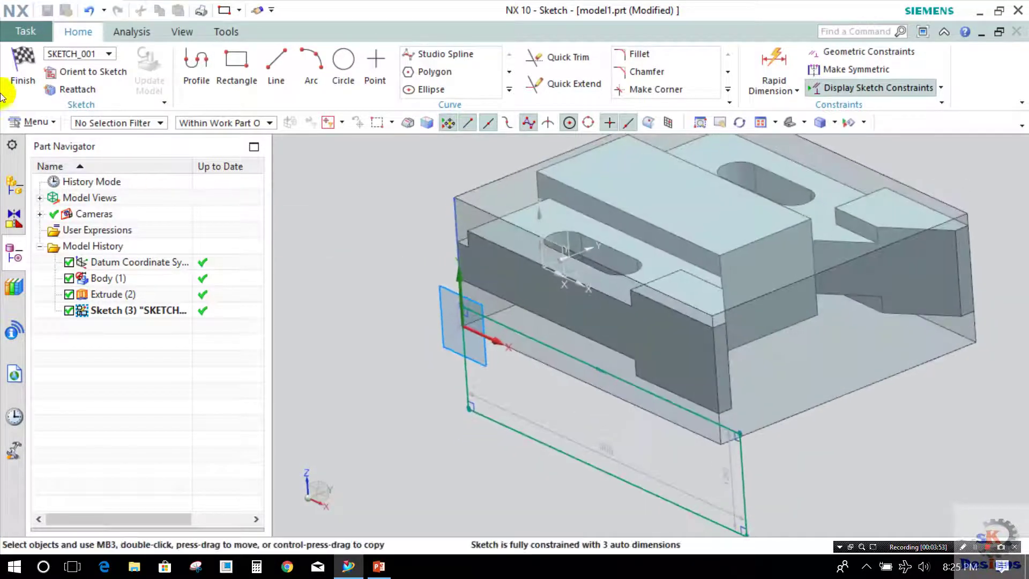
click(23, 75)
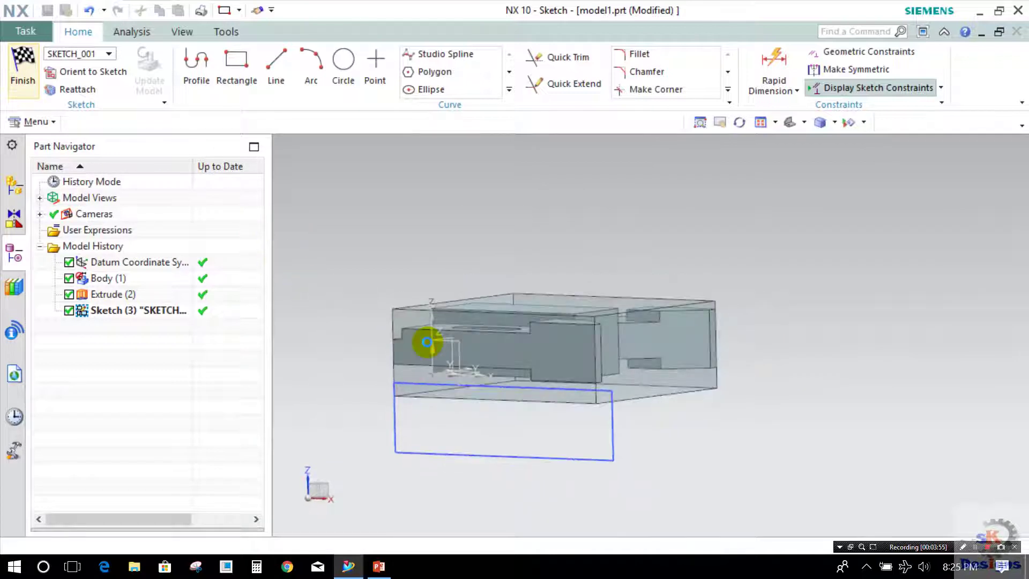
Set the rectangle's extrusion limits to a start distance of 0 mm and an end distance of 50 mm.
key(x)
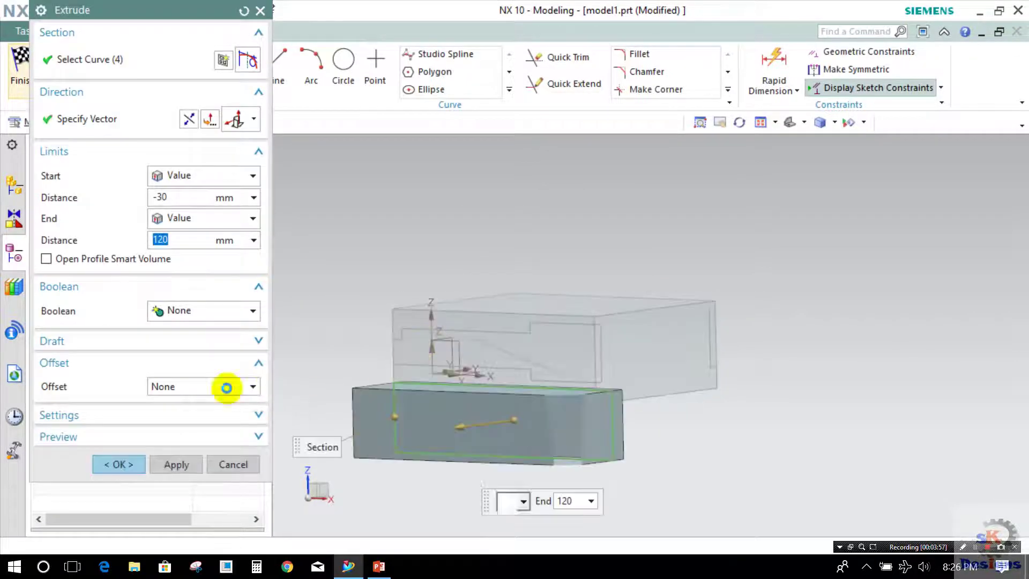
click(178, 198)
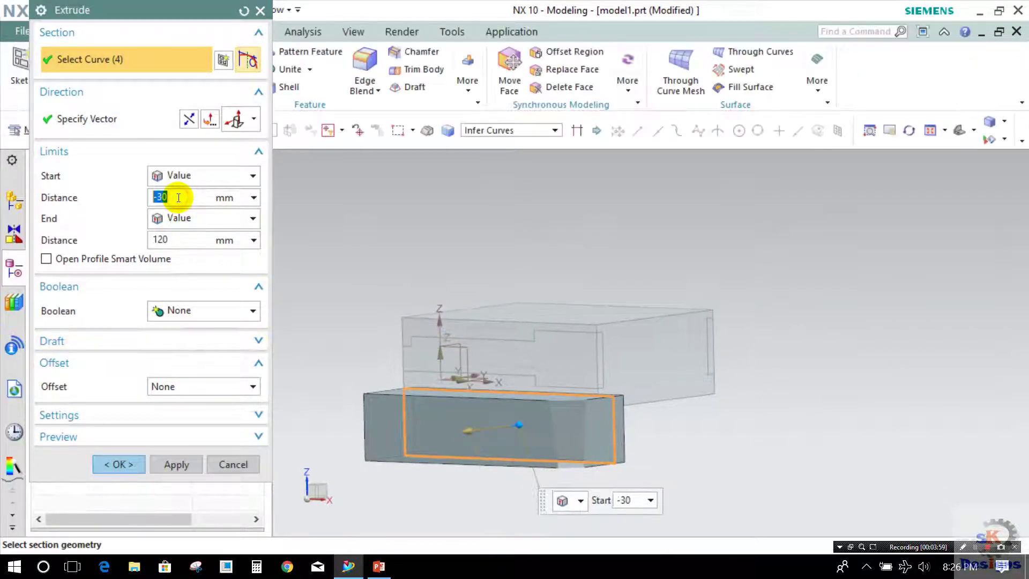
text(0)
click(179, 198)
click(188, 238)
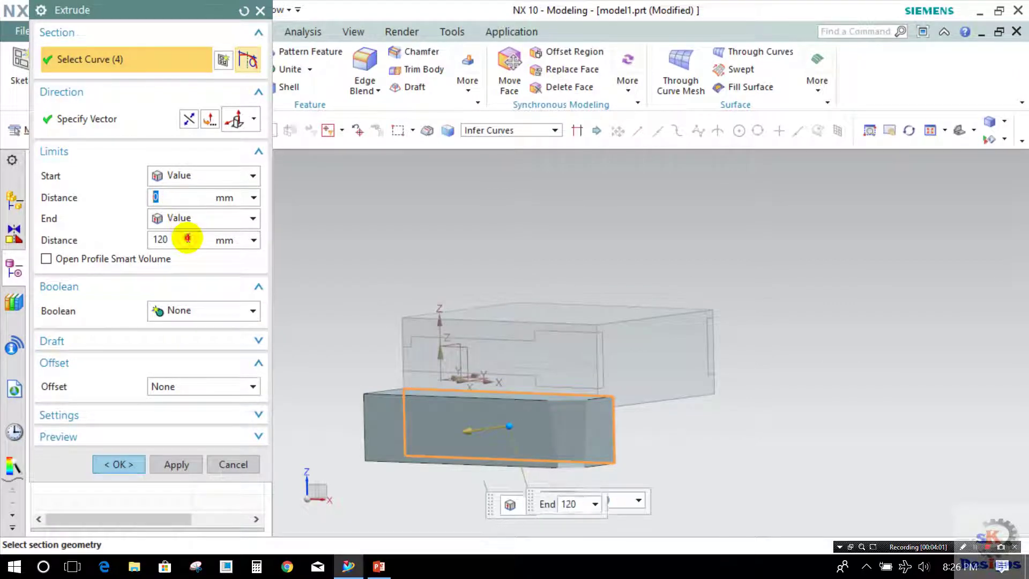
text(50)
key(Return)
Create the outward side plate as a separate body with the Boolean option set to None.
middle_drag(528, 323, 471, 449)
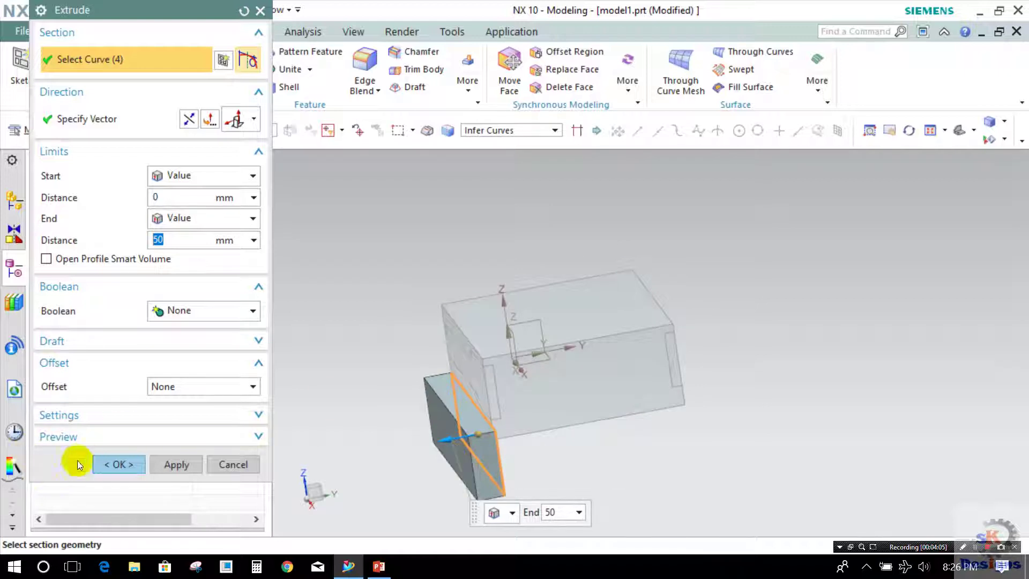
click(189, 314)
click(187, 329)
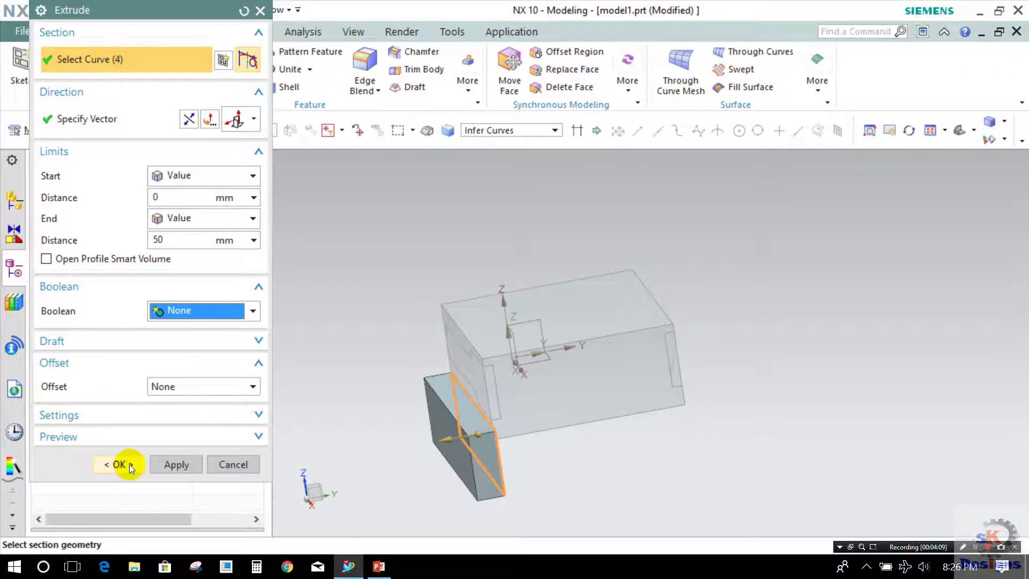
click(126, 465)
middle_drag(476, 329, 459, 360)
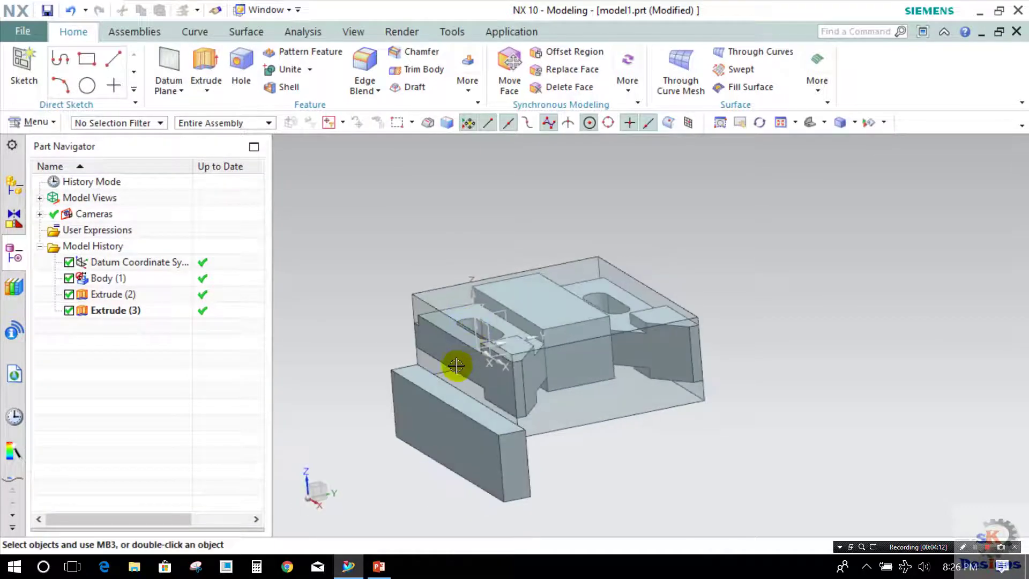
click(437, 423)
key(Escape)
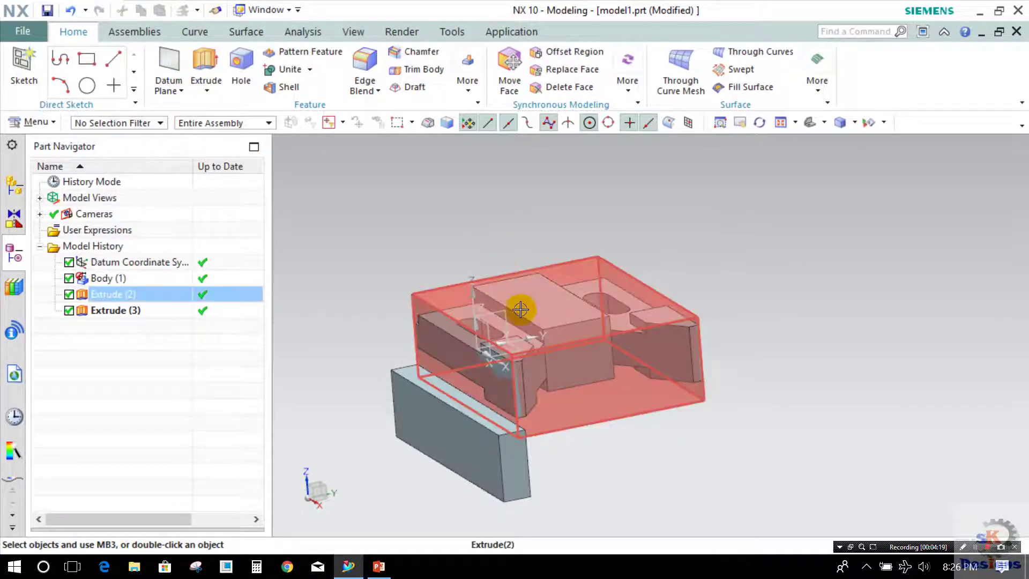
Create a Bisector datum plane midway between the two opposite long side faces of the translucent block.
middle_drag(522, 310, 531, 340)
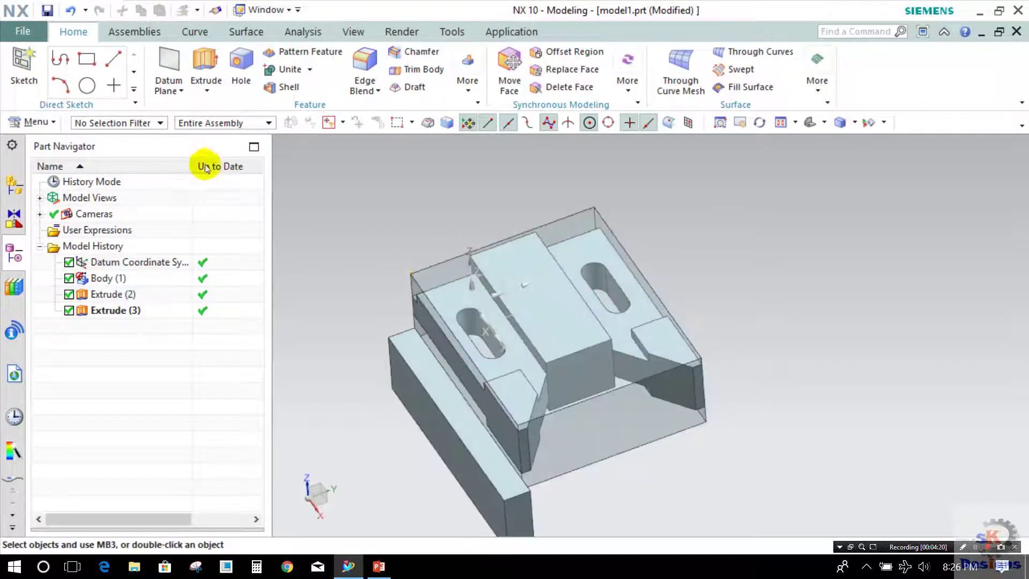
click(156, 53)
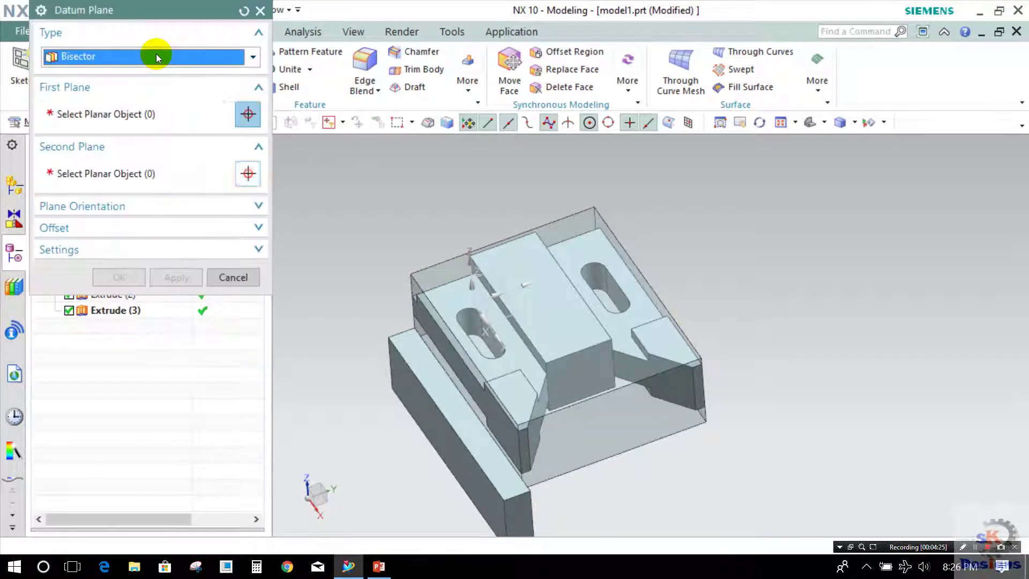
click(156, 55)
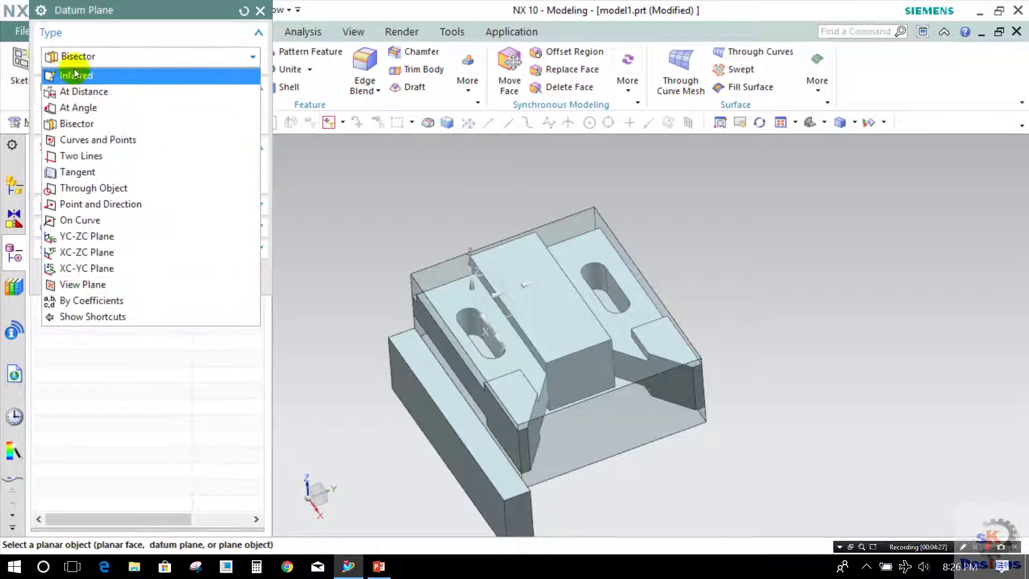
click(94, 123)
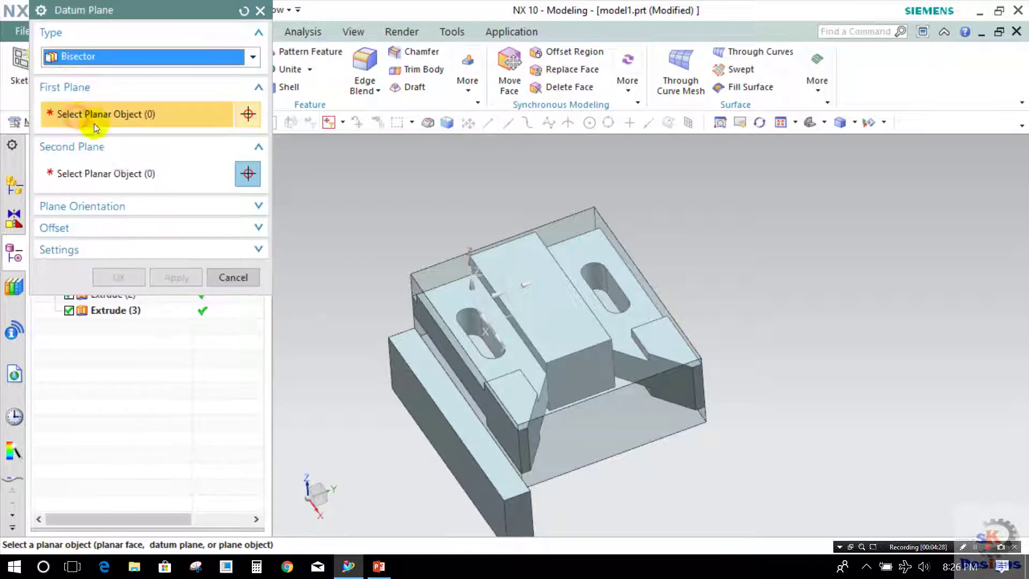
click(425, 321)
middle_drag(688, 320, 593, 329)
click(479, 312)
middle_drag(480, 312, 528, 295)
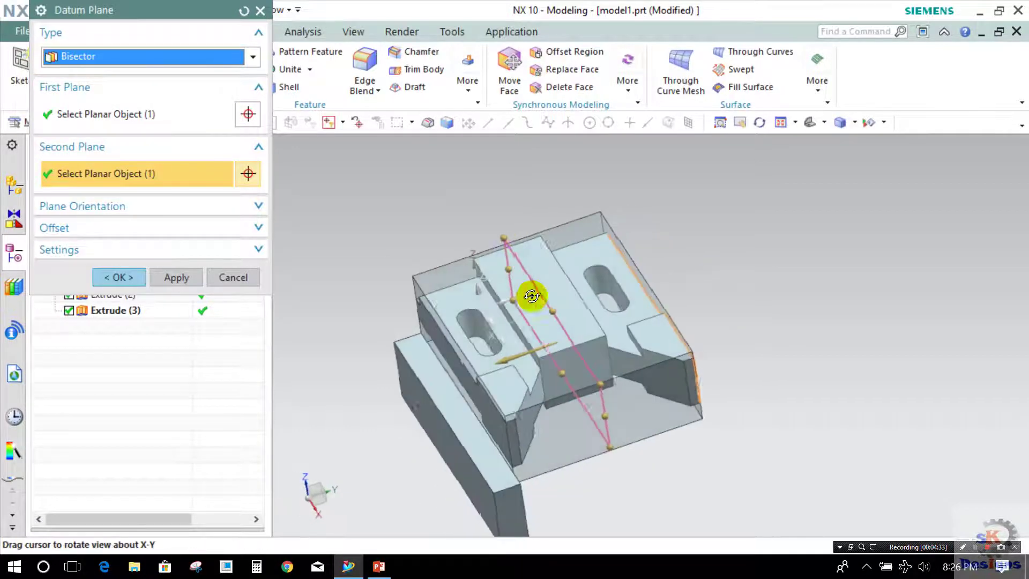
click(102, 279)
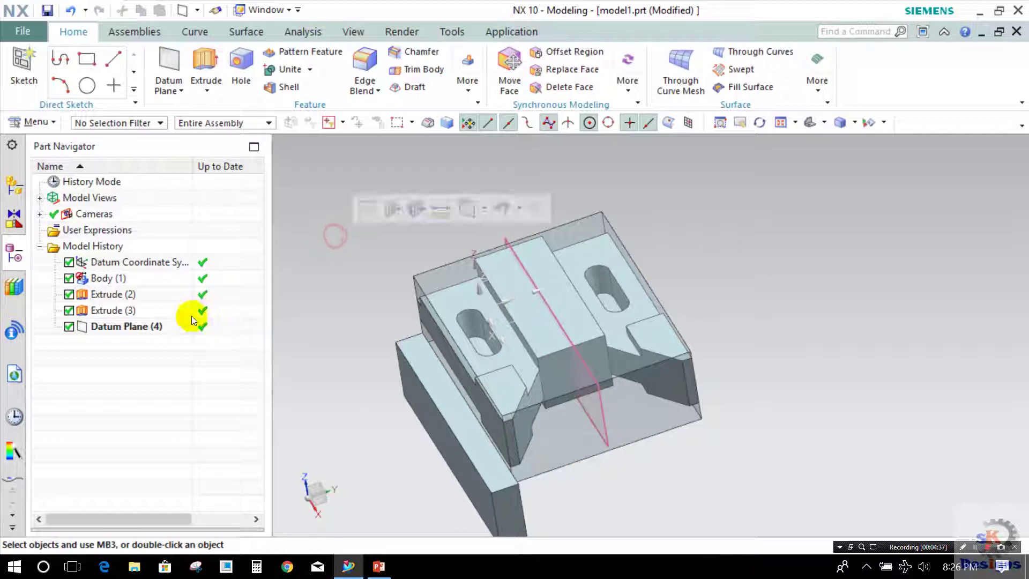
Mirror the side plate body across the bisector datum plane with Mirror Geometry to create a matching plate on the opposite side.
click(111, 313)
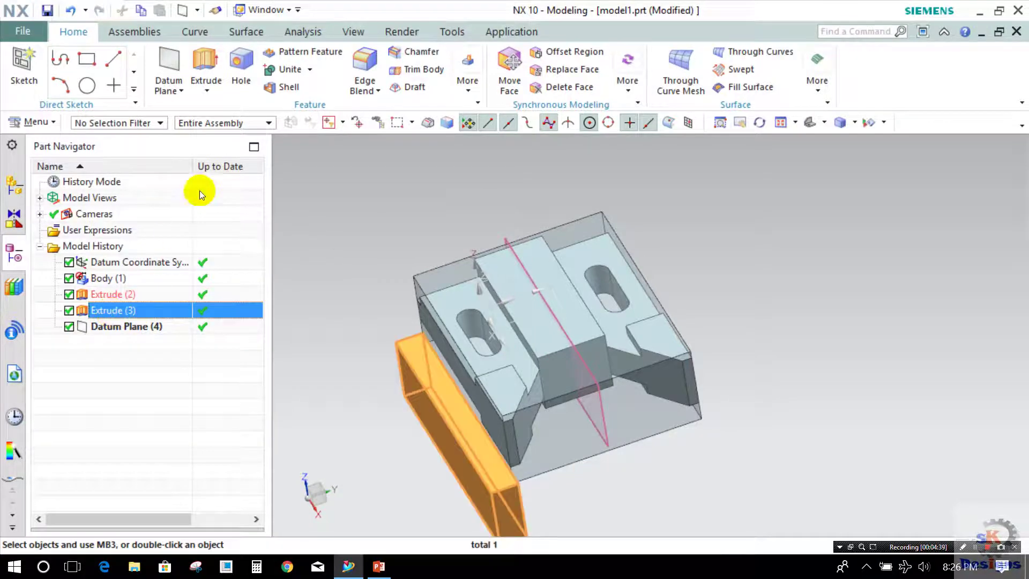
click(465, 85)
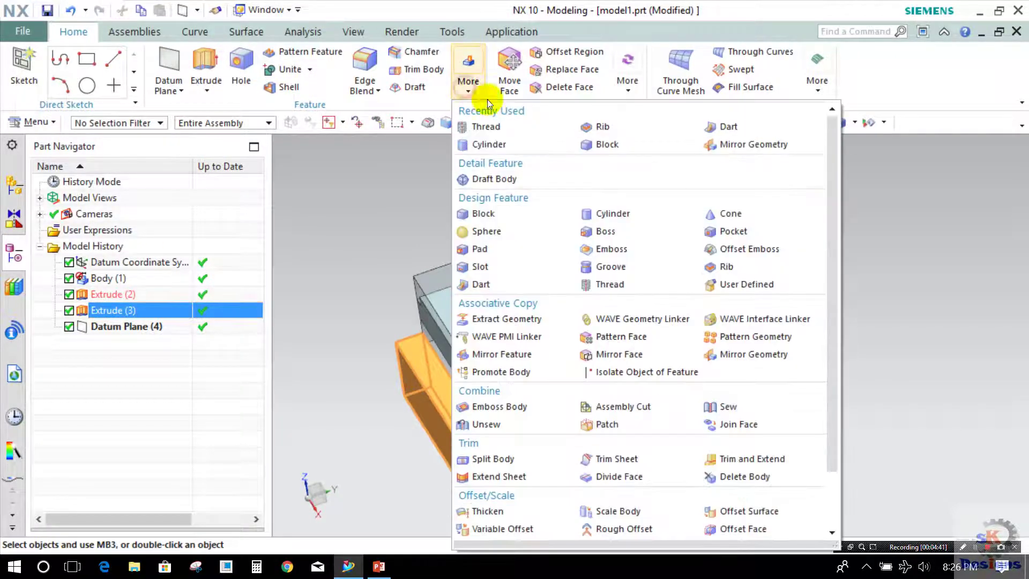
click(721, 145)
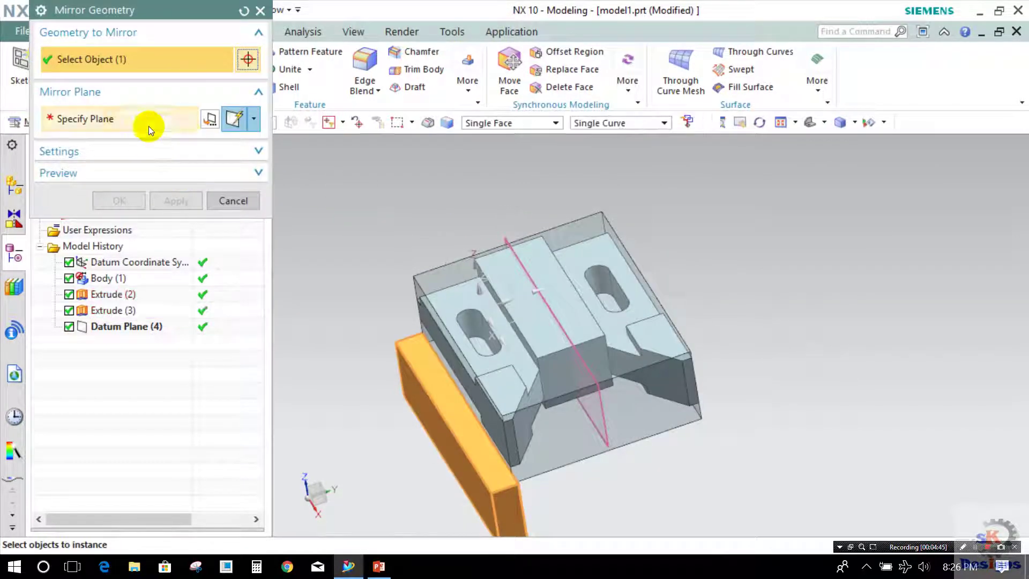
click(149, 123)
click(512, 249)
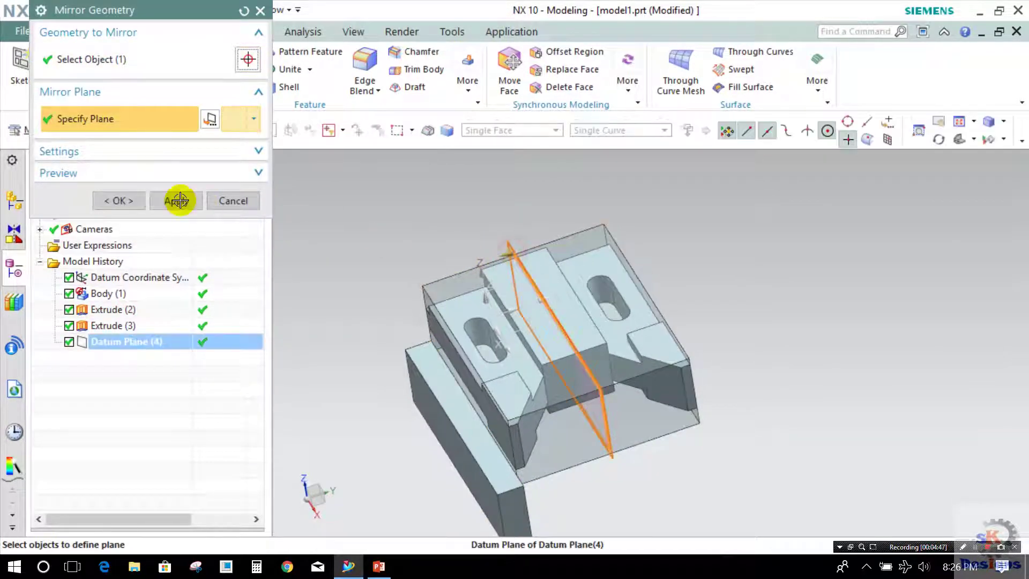
click(134, 201)
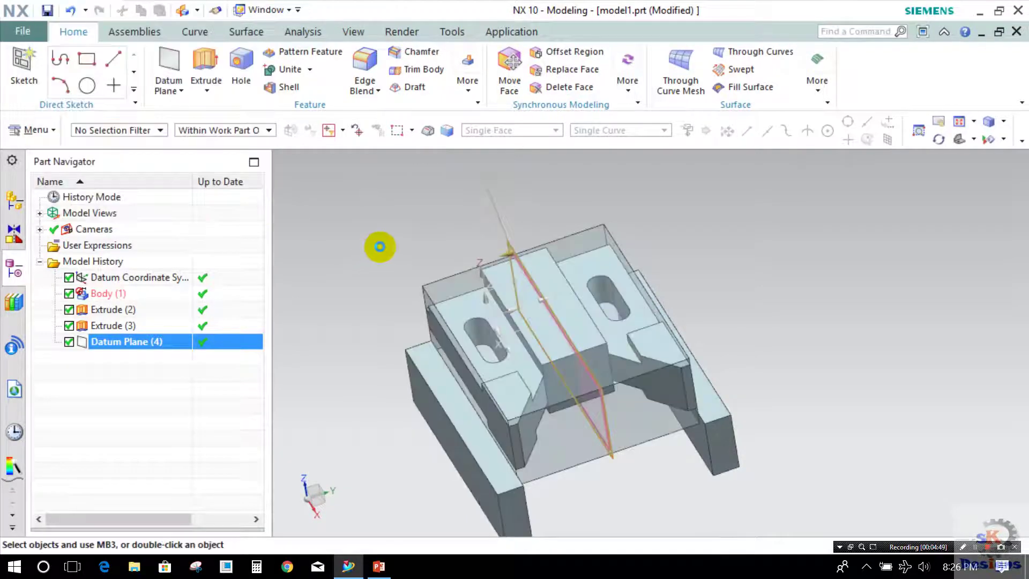
mouse_move(336, 298)
middle_down()
mouse_move(340, 257)
mouse_move(346, 301)
middle_up()
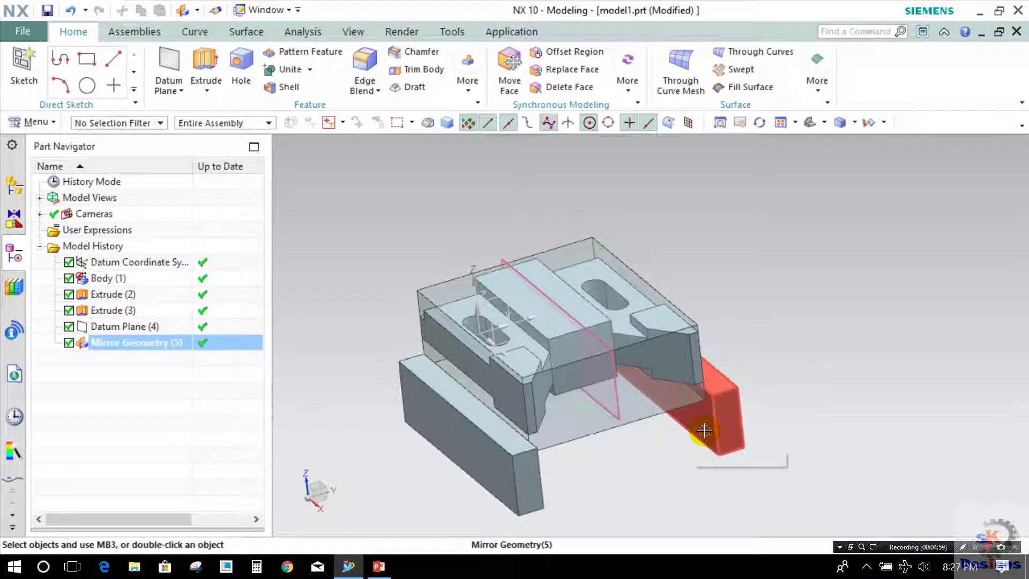
Group the side plate extrusion, the datum plane and the mirrored geometry into a feature group named "clamps".
click(102, 344)
shift+click(94, 310)
right_click(95, 310)
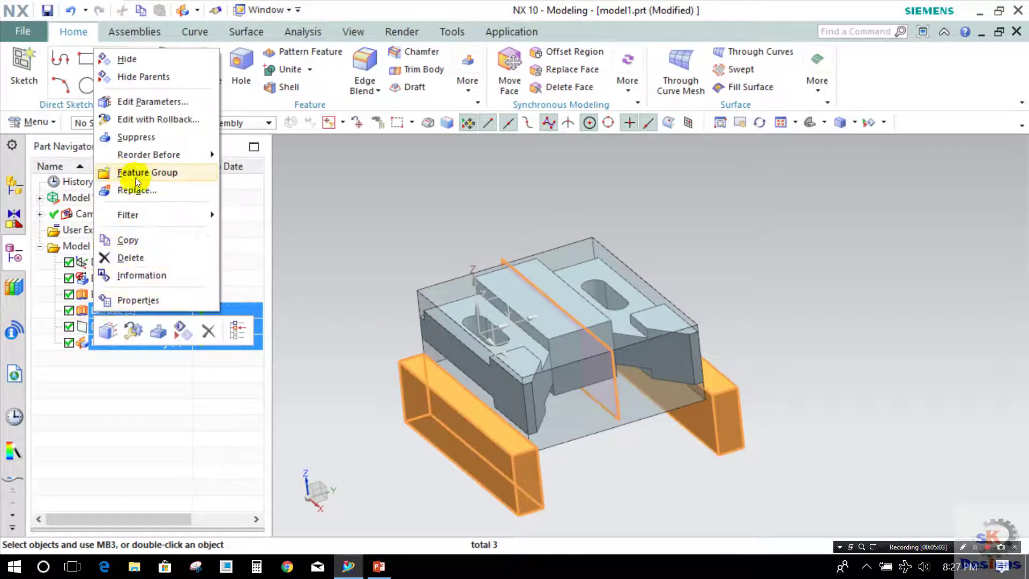
click(418, 230)
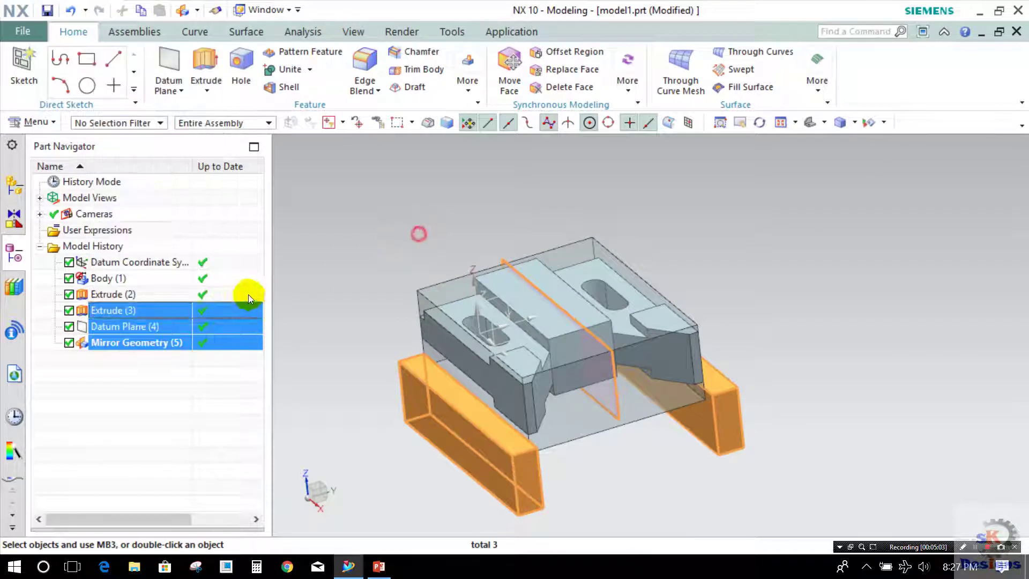
right_click(135, 312)
click(147, 175)
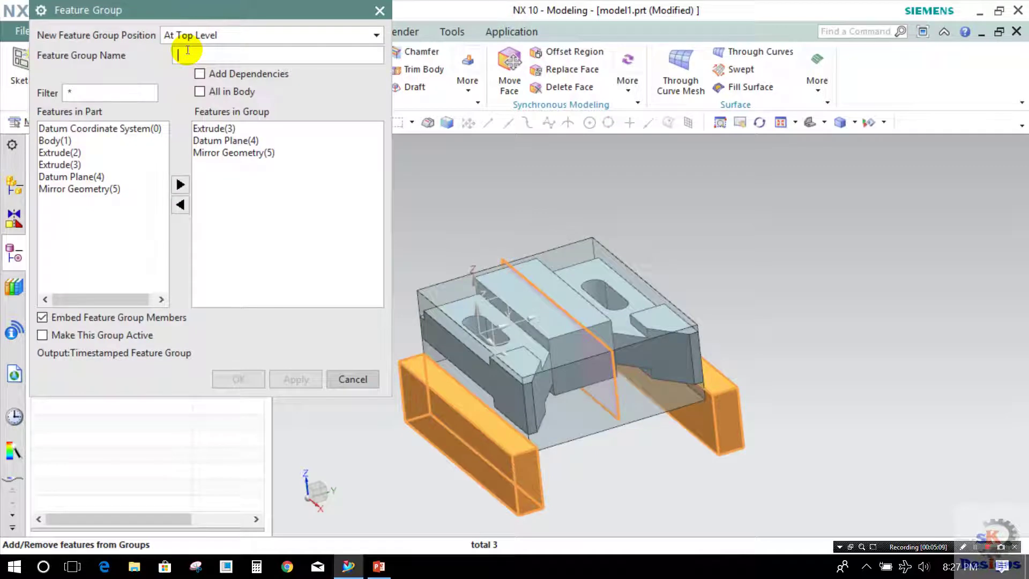
text(c)
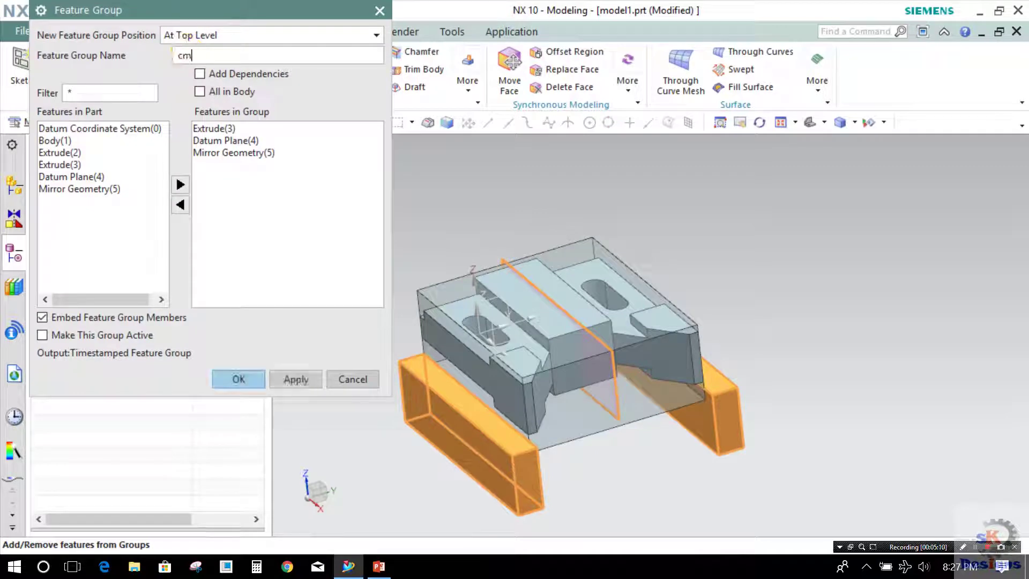
text(lamps)
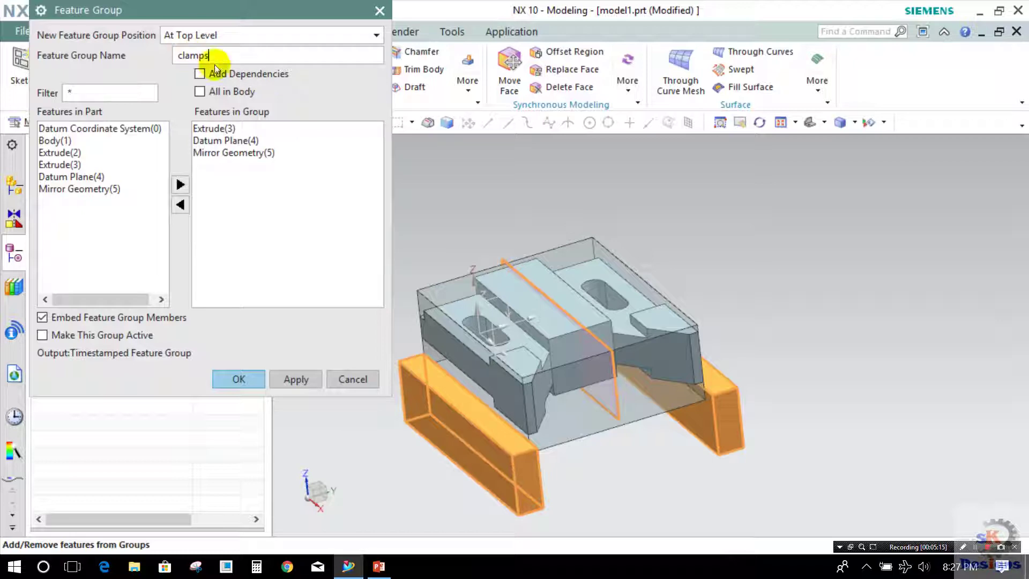
click(239, 379)
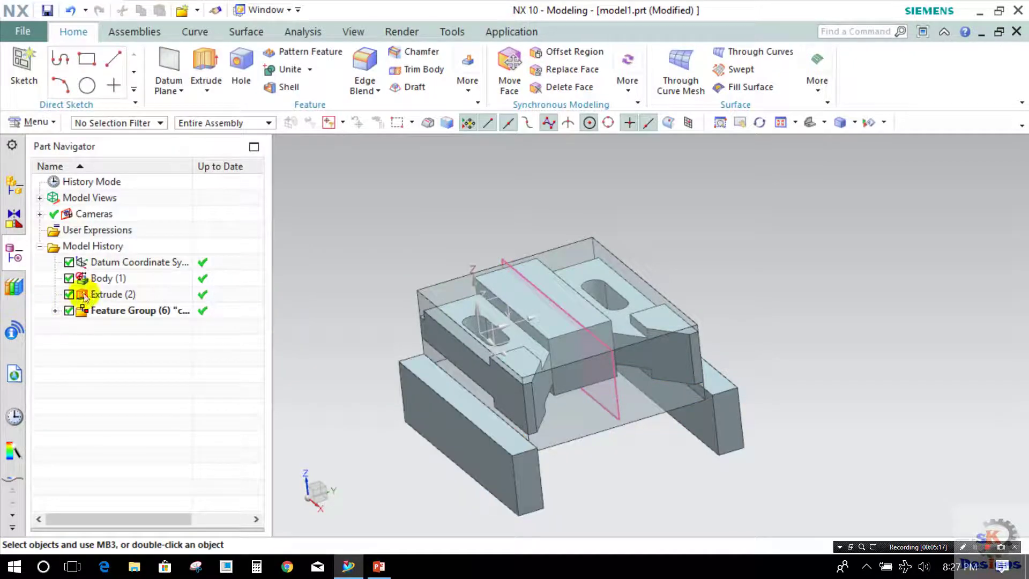
Group the imported body and the enclosing block extrusion into a feature group named "model-1-top".
click(103, 294)
right_click(103, 293)
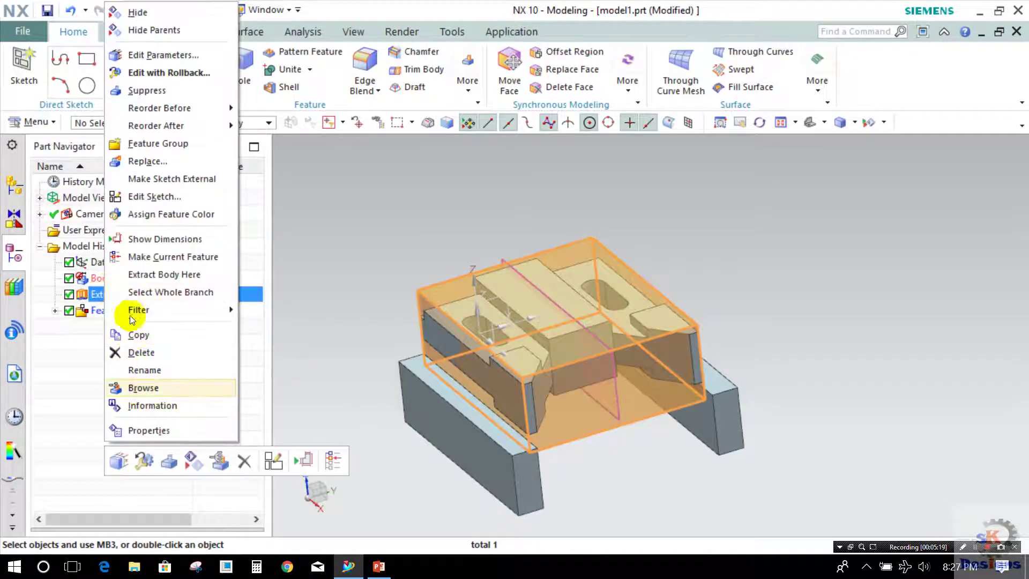
click(99, 277)
ctrl+click(99, 293)
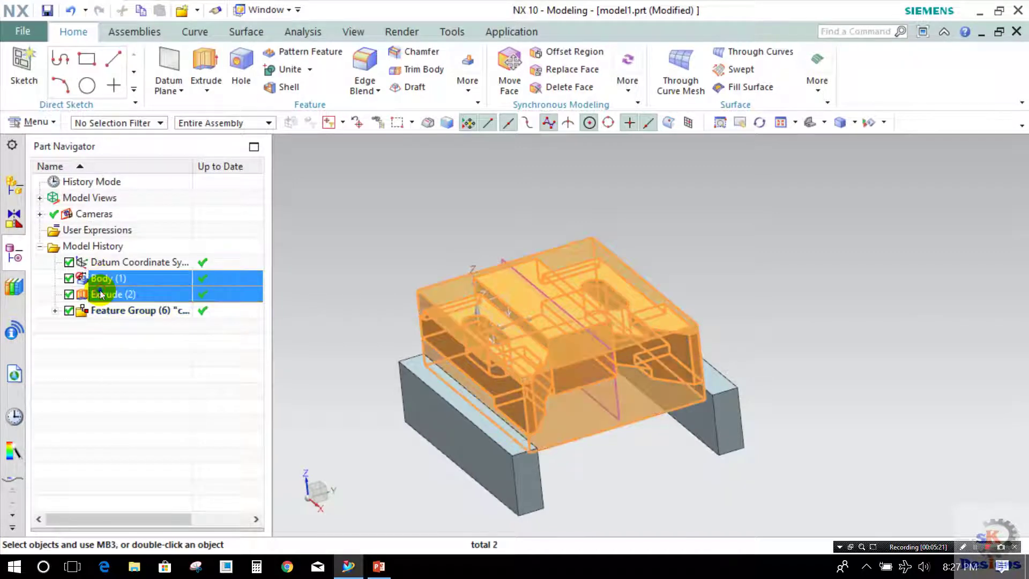
right_click(99, 289)
click(139, 134)
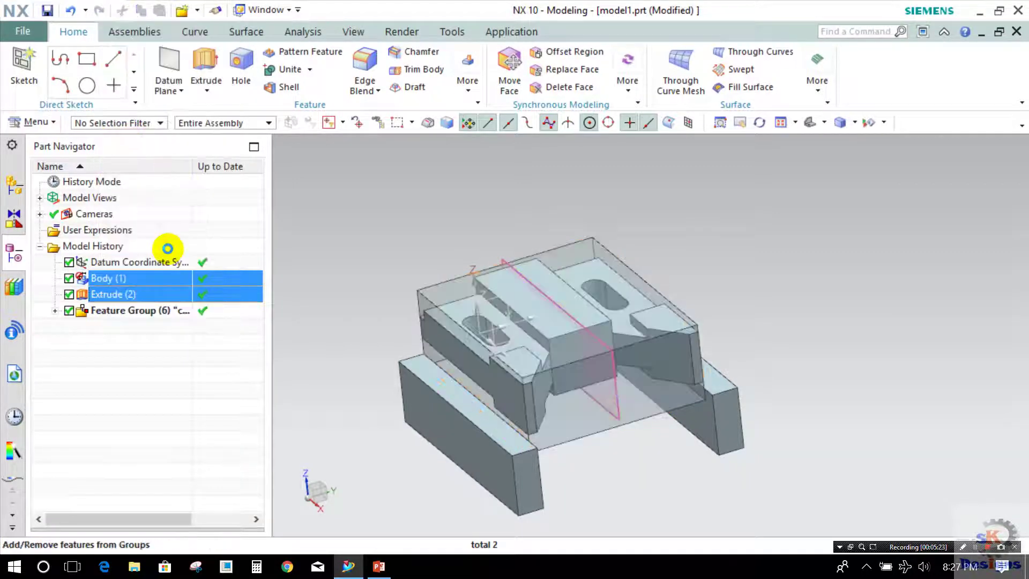
text(m)
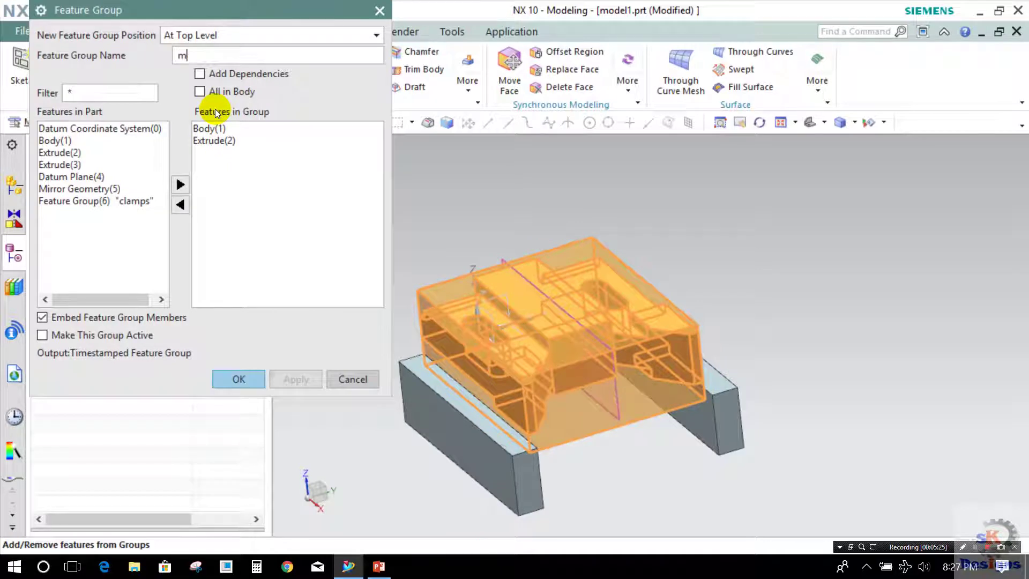
text(odel-1-top)
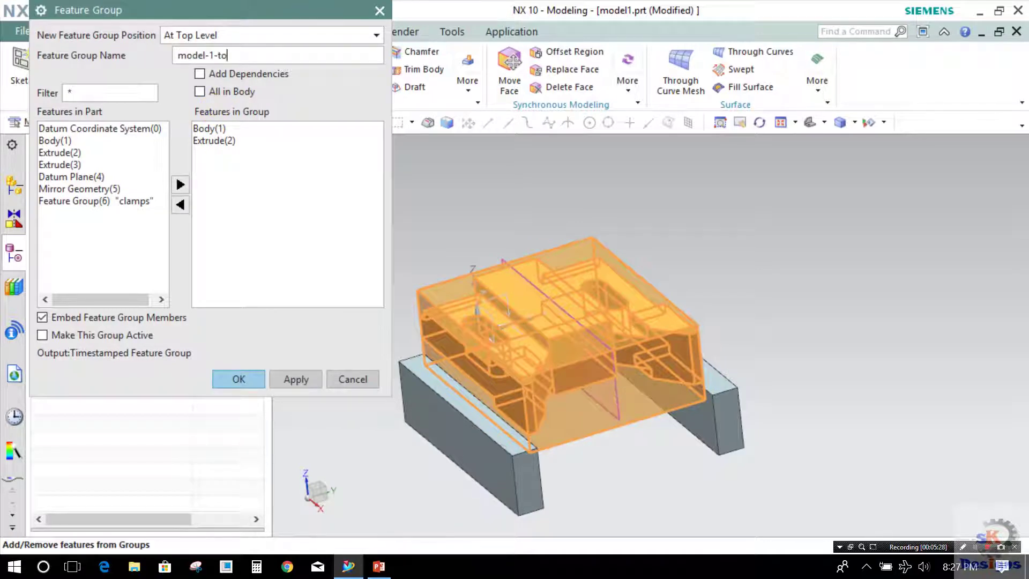
click(239, 377)
Hide the bisector datum plane inside the clamps feature group and collapse the model history.
middle_drag(360, 264, 334, 262)
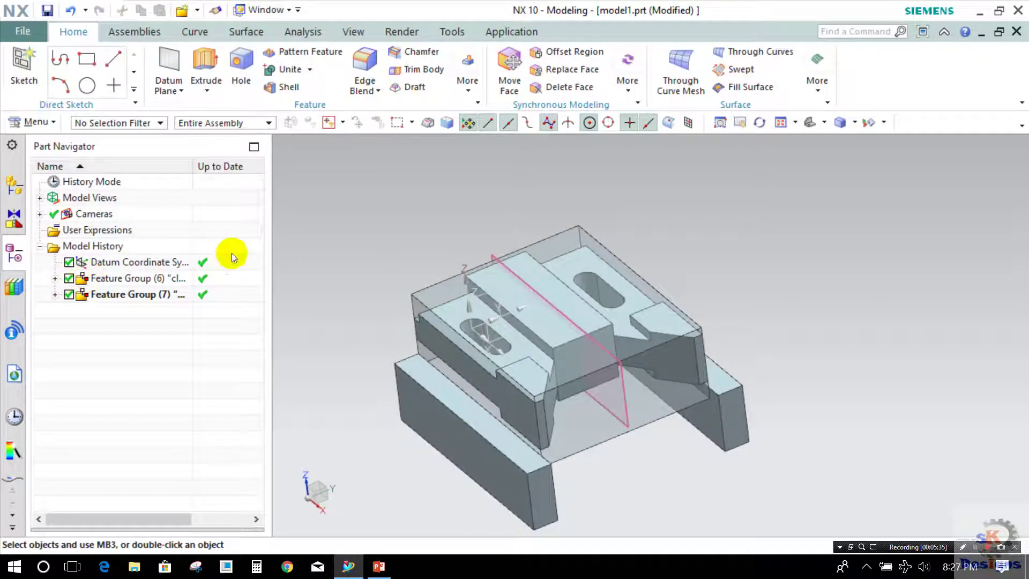
mouse_move(443, 278)
middle_down()
mouse_move(465, 255)
mouse_move(453, 264)
middle_up()
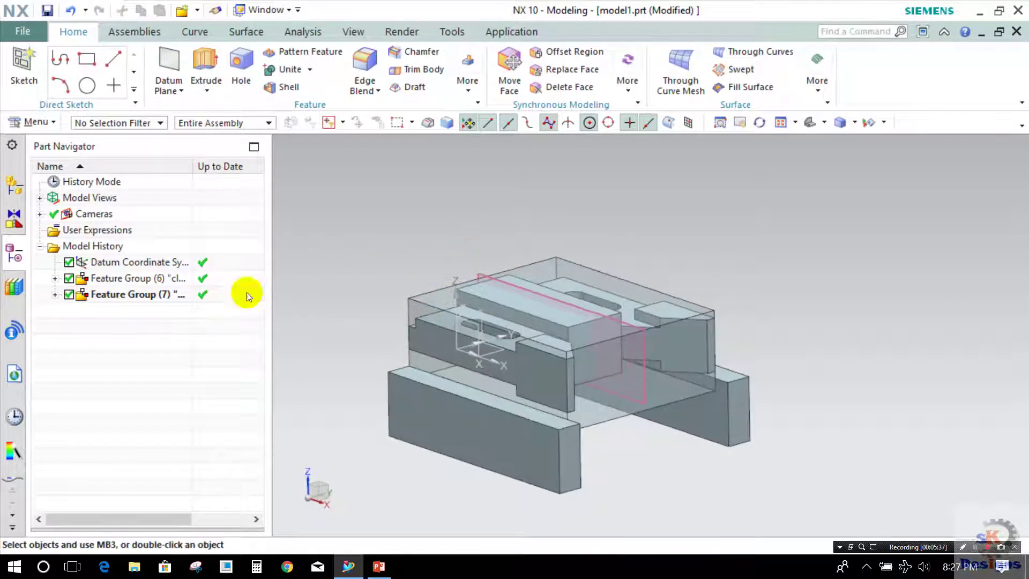
click(54, 295)
click(55, 294)
click(55, 278)
right_click(139, 311)
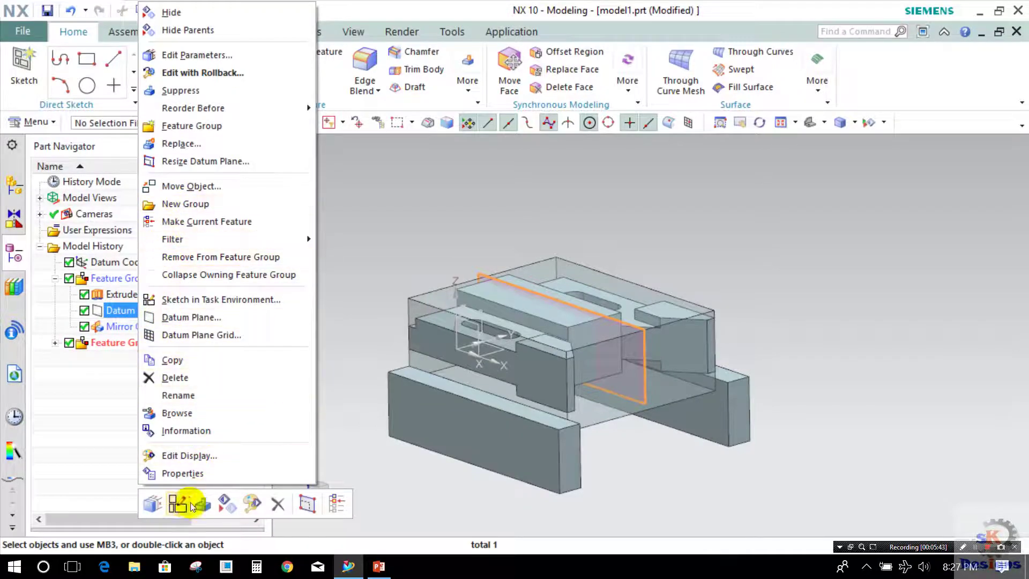
click(227, 503)
middle_drag(353, 260, 367, 263)
click(55, 278)
click(41, 246)
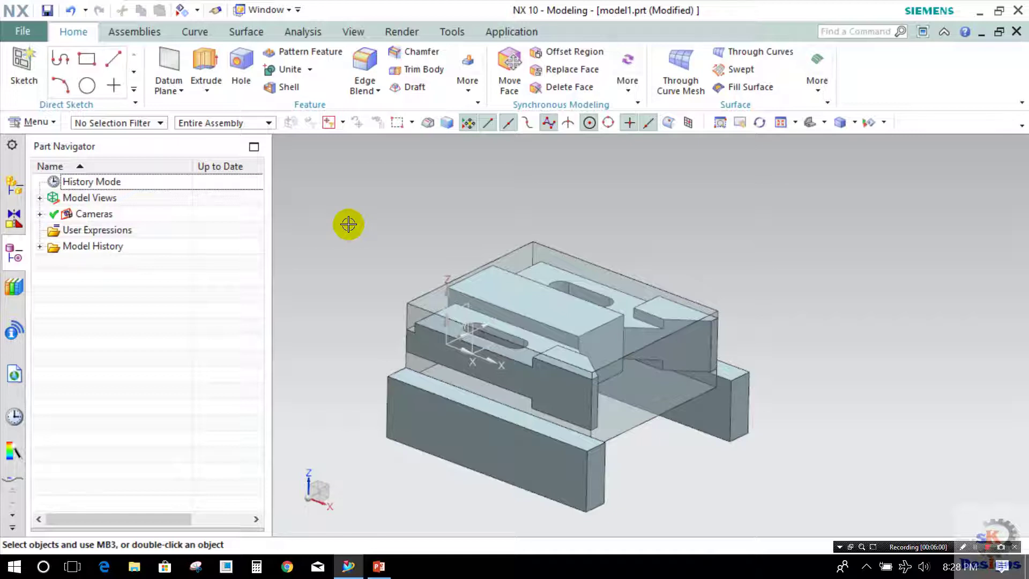
Enter the Manufacturing application and initialize the machining environment with the cam_general configuration and the mill_planar setup.
click(492, 36)
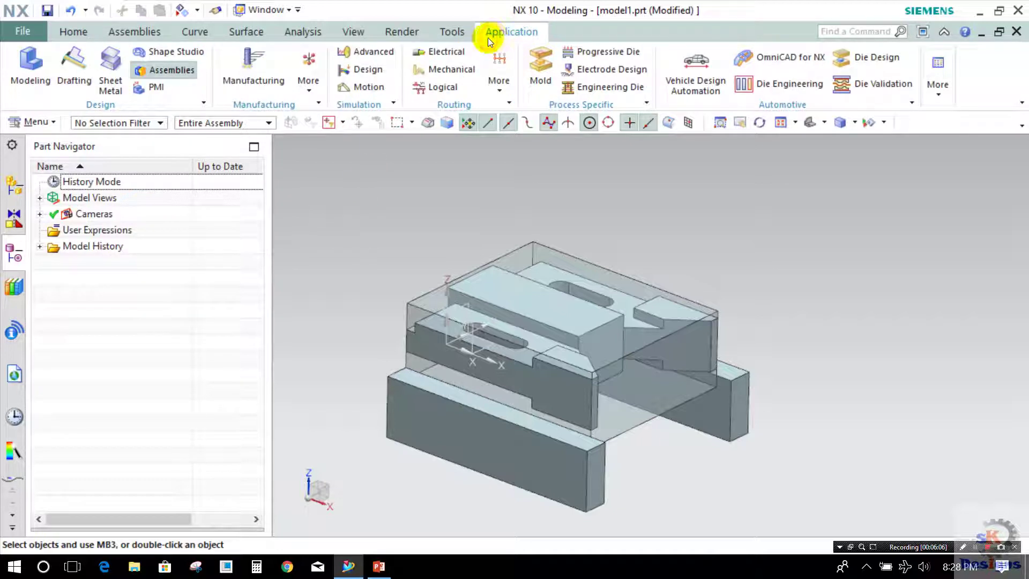
click(274, 70)
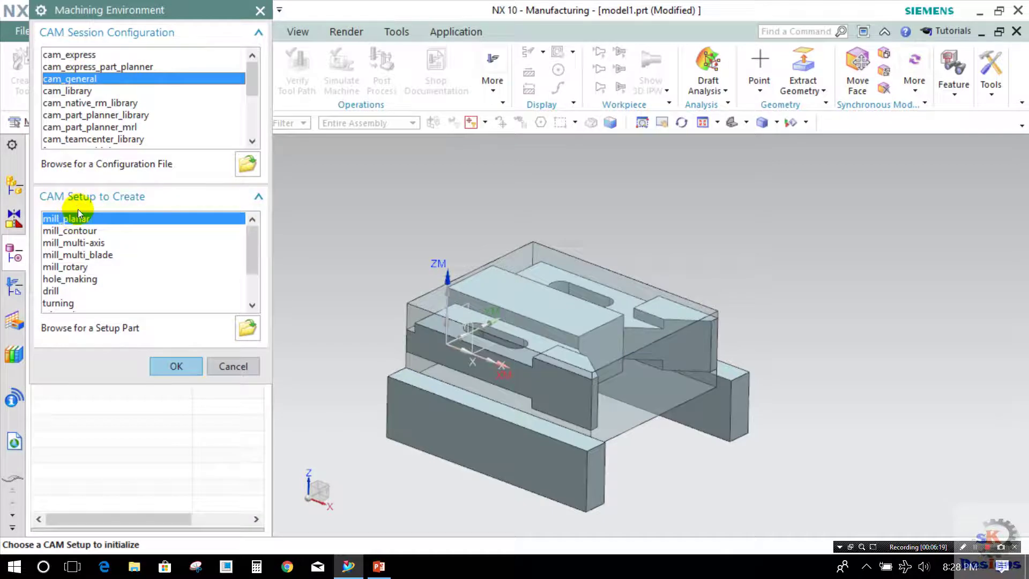
click(163, 372)
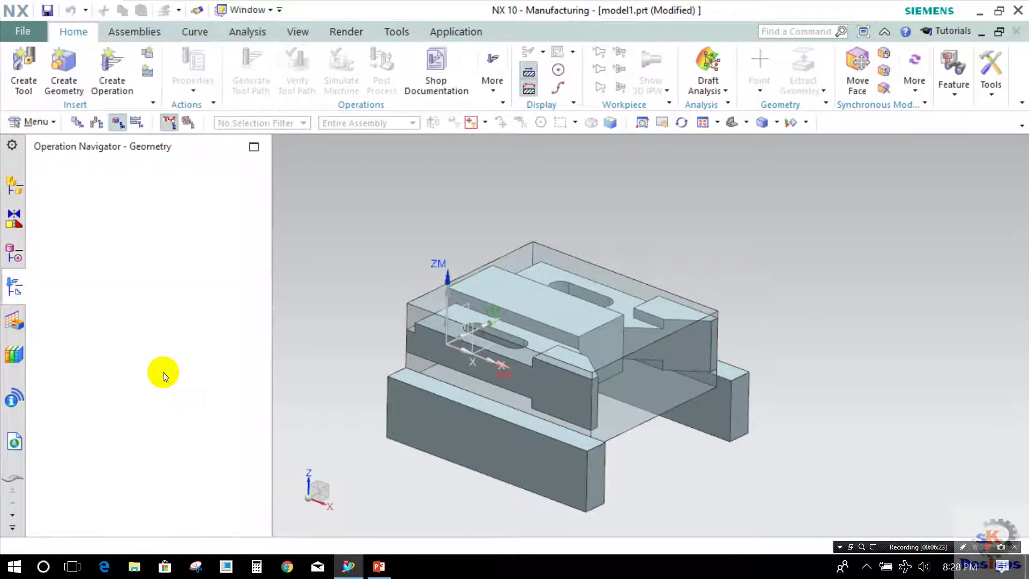
middle_drag(338, 204, 326, 393)
Switch to the PowerPoint presentation, review the operation sequence and MWSOP machining formula slides, and return to NX.
click(379, 566)
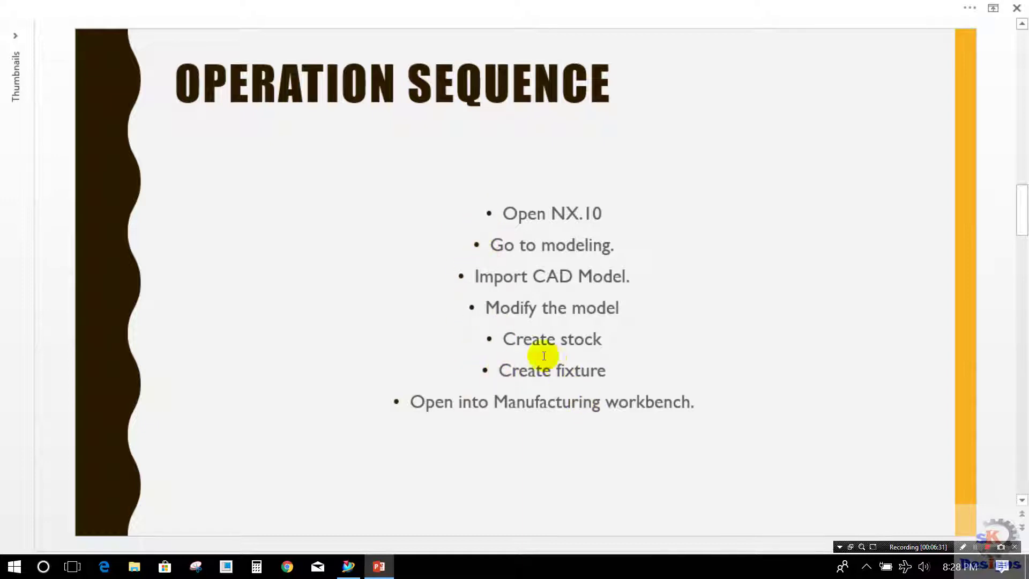
scroll(390, 236, down, 1)
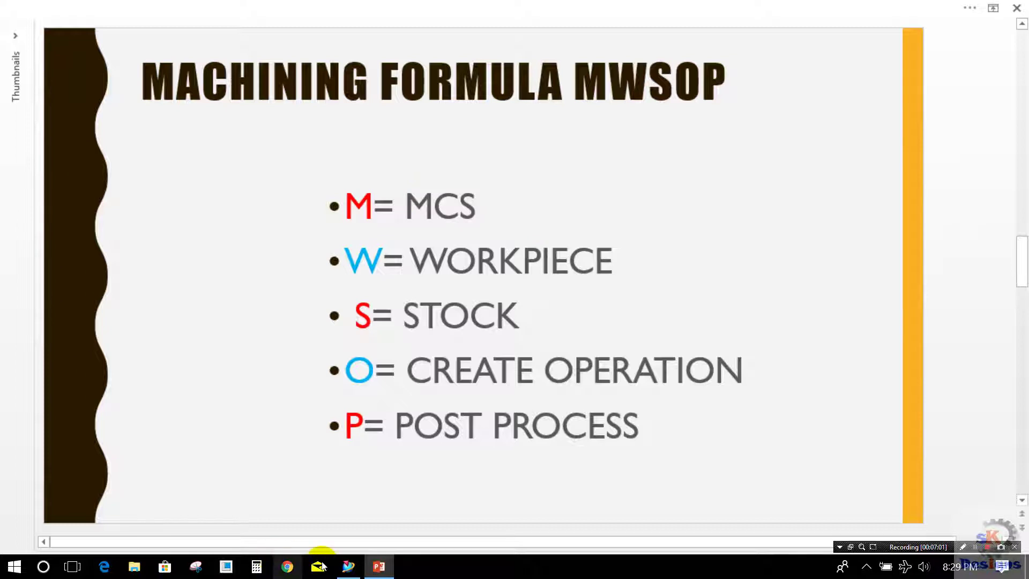
click(346, 564)
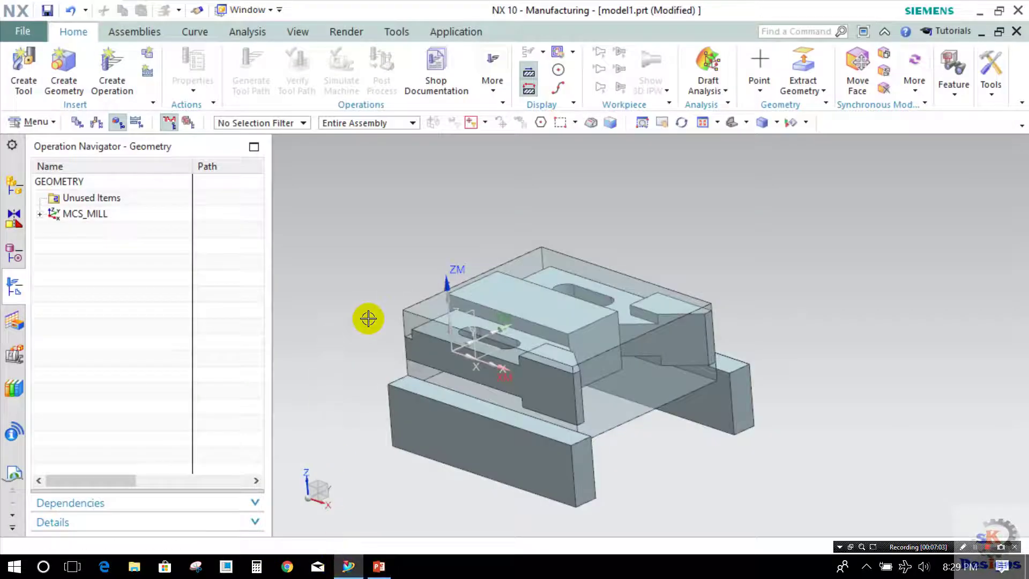
Place the MCS_MILL machine coordinate system origin on the stock block's upper front corner, at the start point of the top edge.
middle_drag(391, 315, 407, 310)
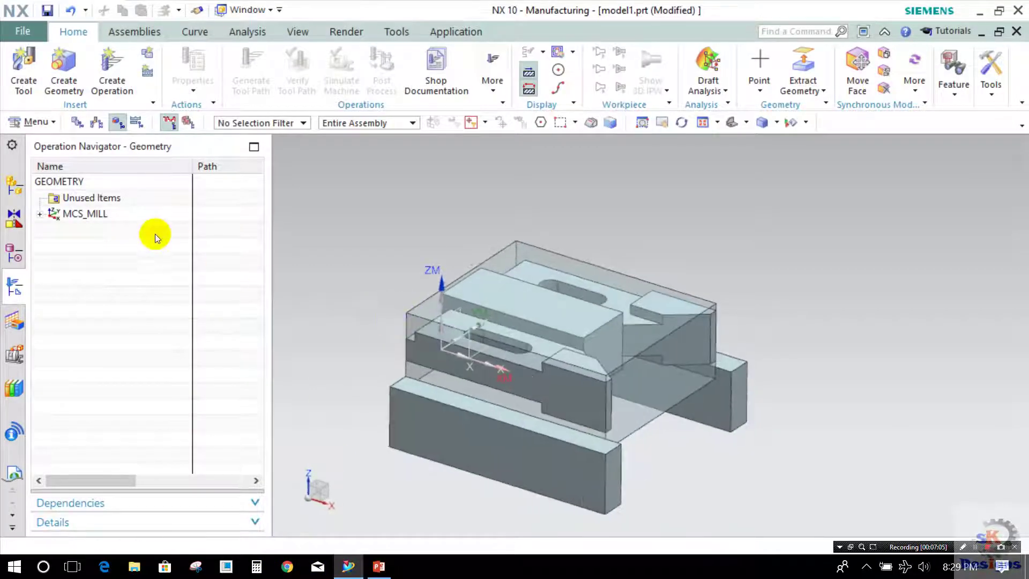
click(117, 128)
click(69, 212)
double_click(69, 213)
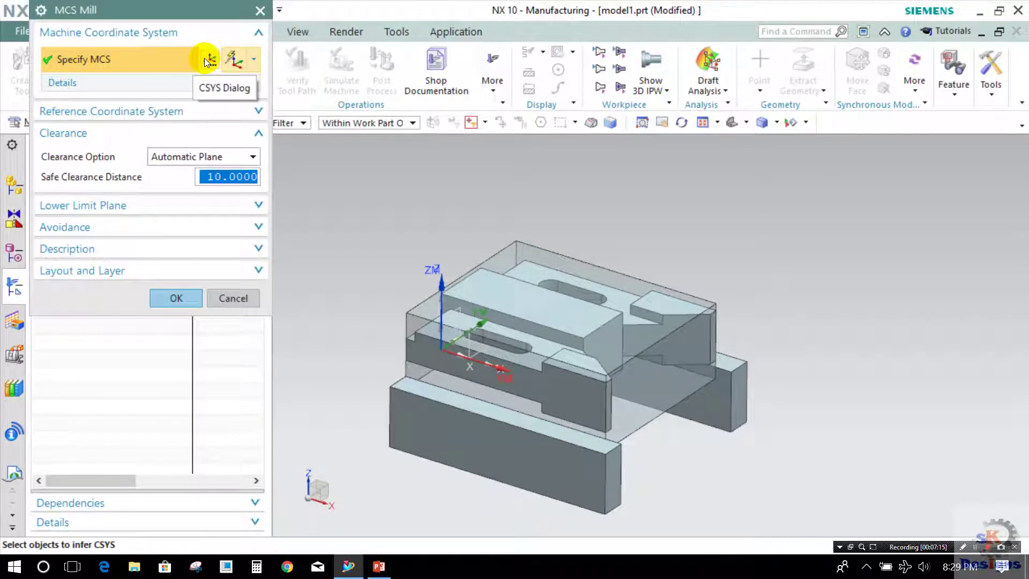
click(204, 58)
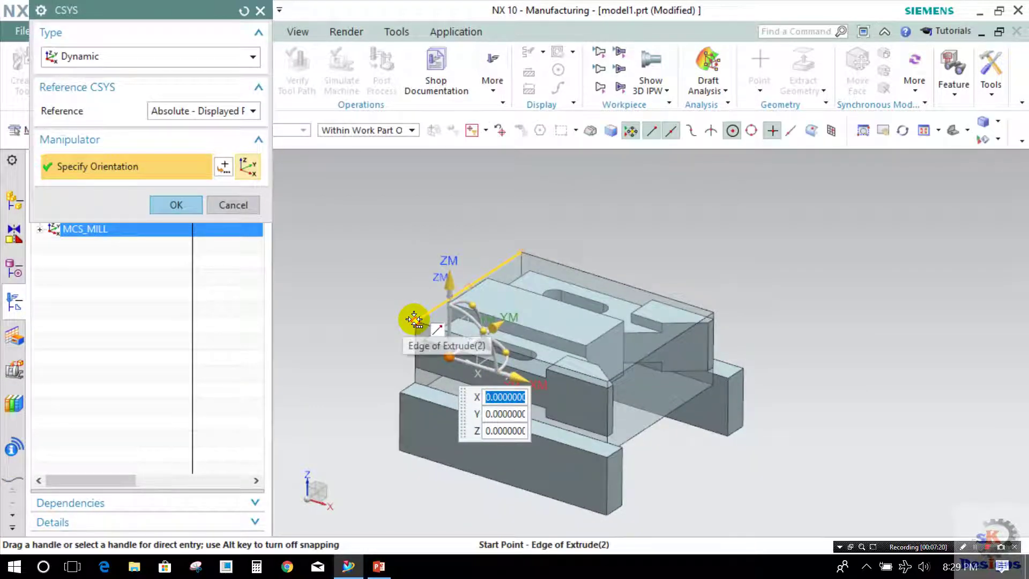
click(413, 320)
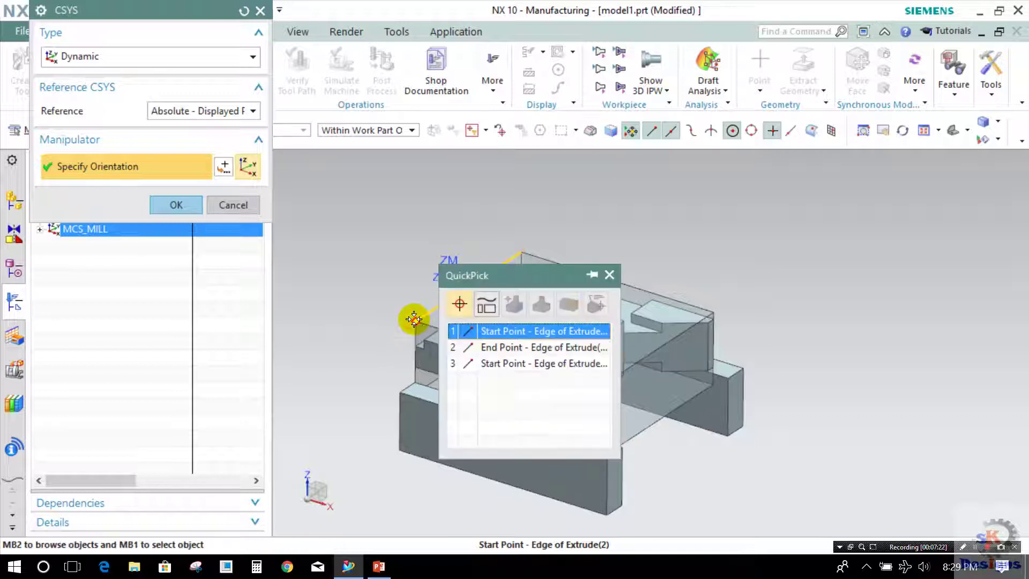
click(512, 331)
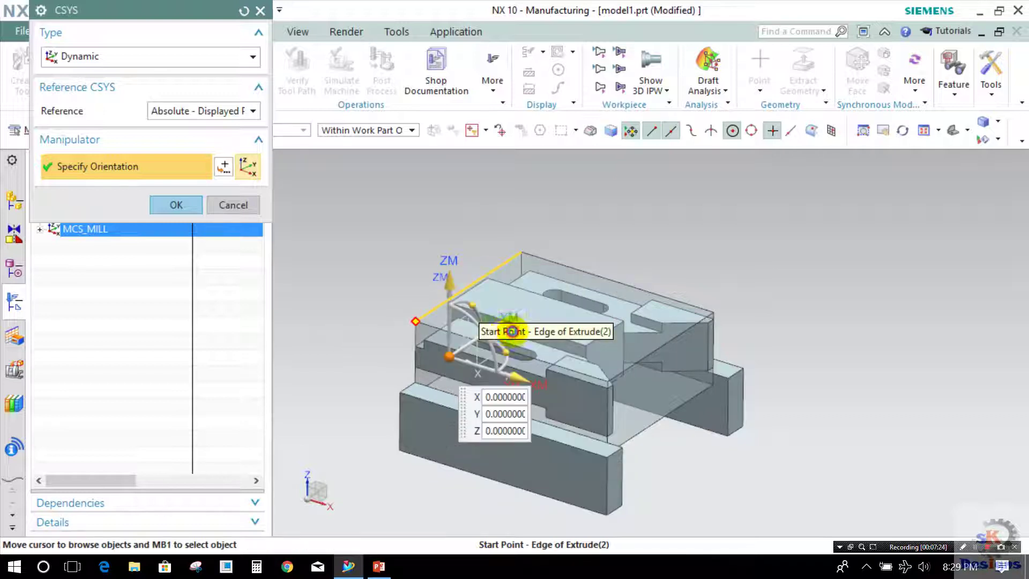
click(176, 206)
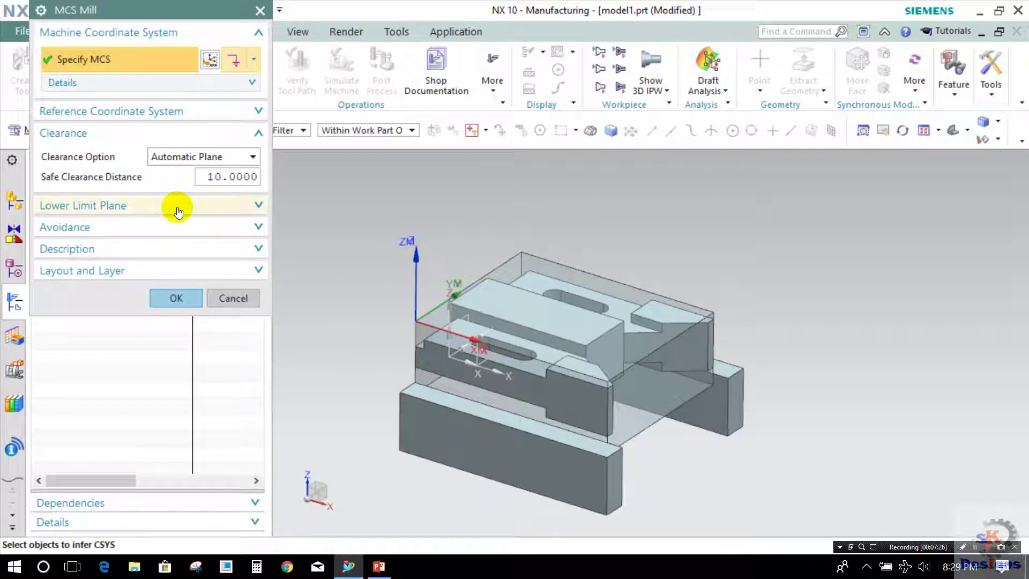
click(174, 295)
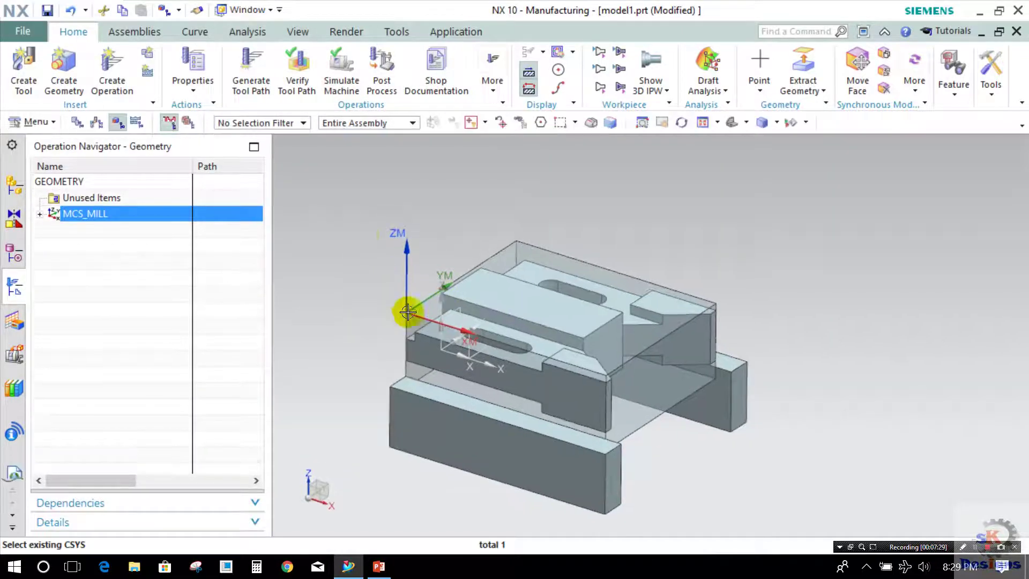
Check the MWSOP machining formula slide in PowerPoint, return to NX and expand MCS_MILL to reach its workpiece.
click(379, 566)
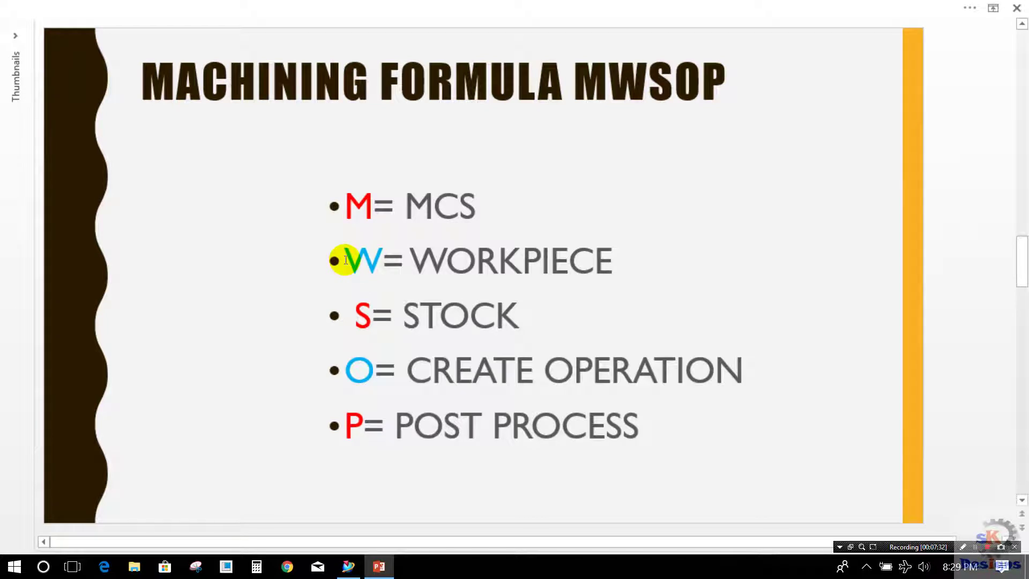
click(349, 566)
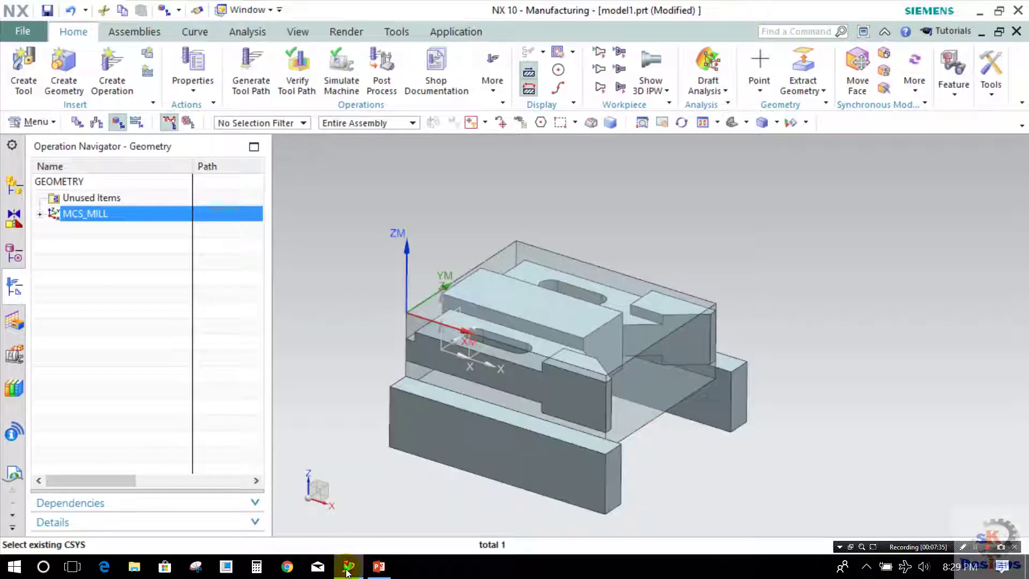
click(41, 214)
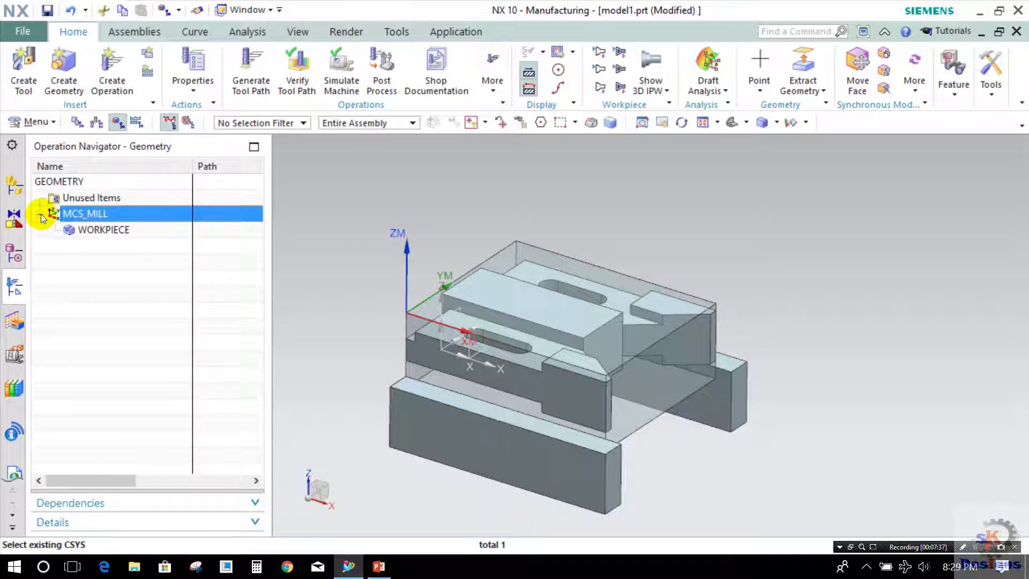
Edit WORKPIECE and specify the imported solid body inside the stock block as the part geometry.
click(92, 233)
double_click(92, 233)
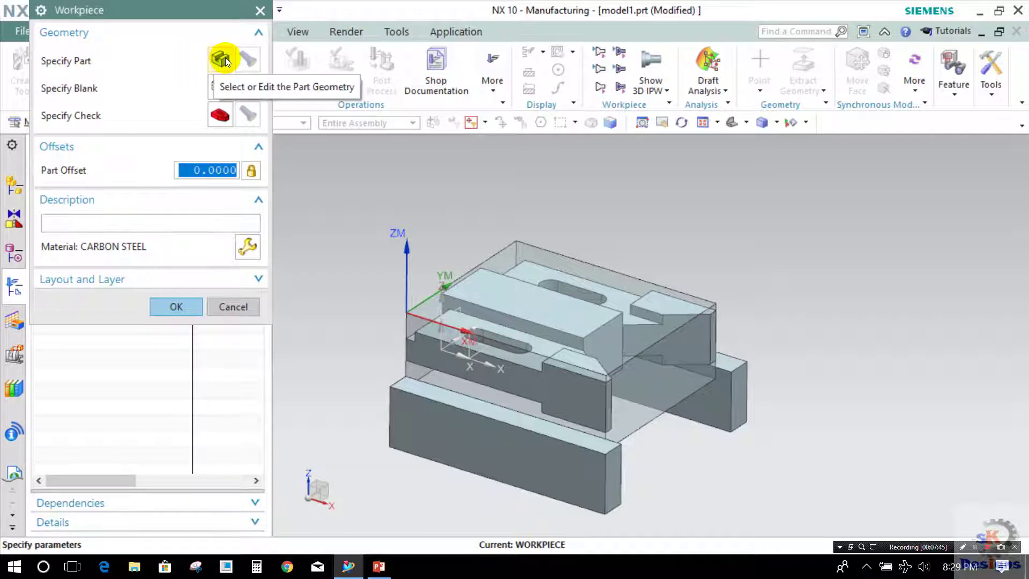
click(224, 58)
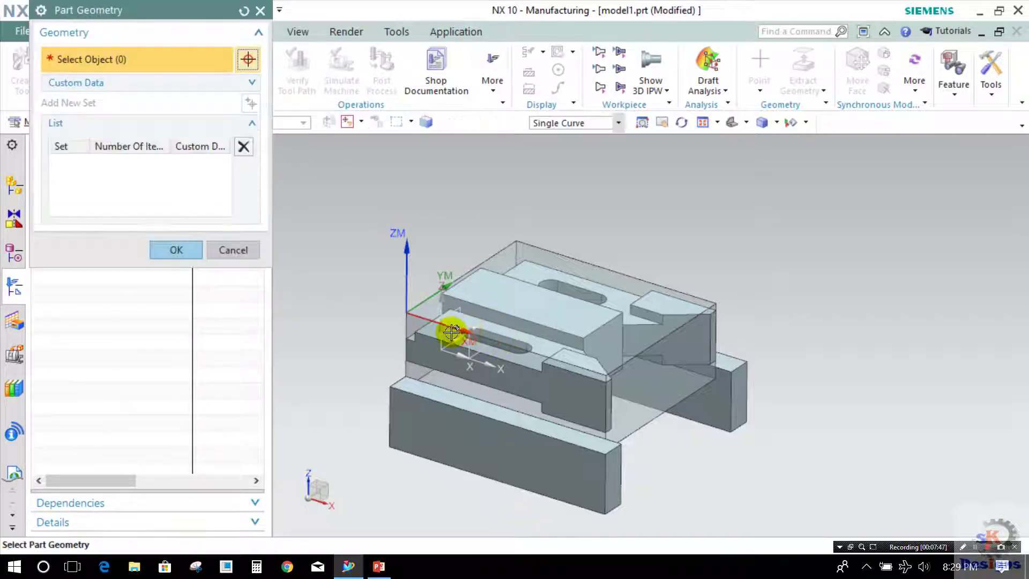
right_click(486, 301)
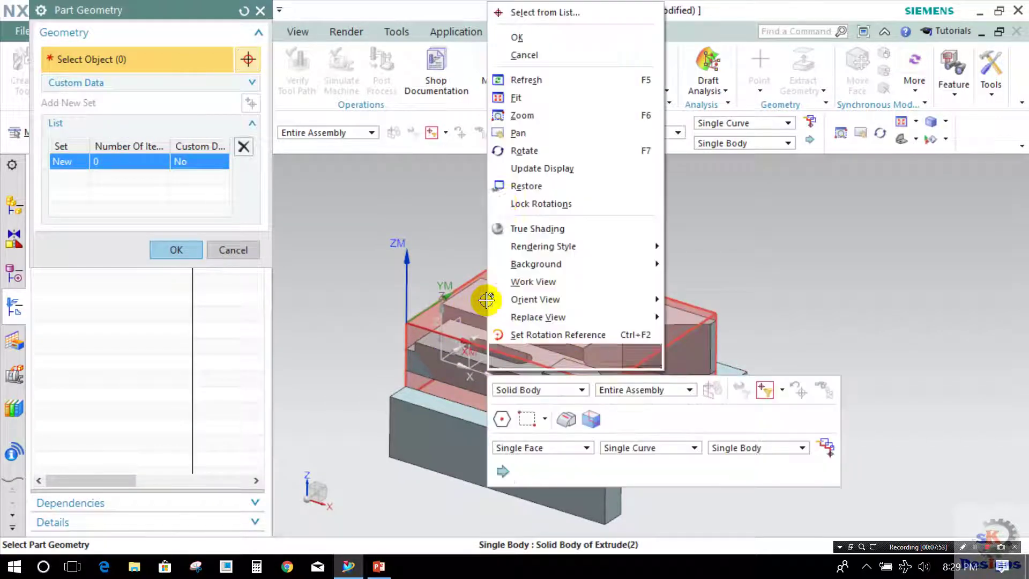
click(517, 12)
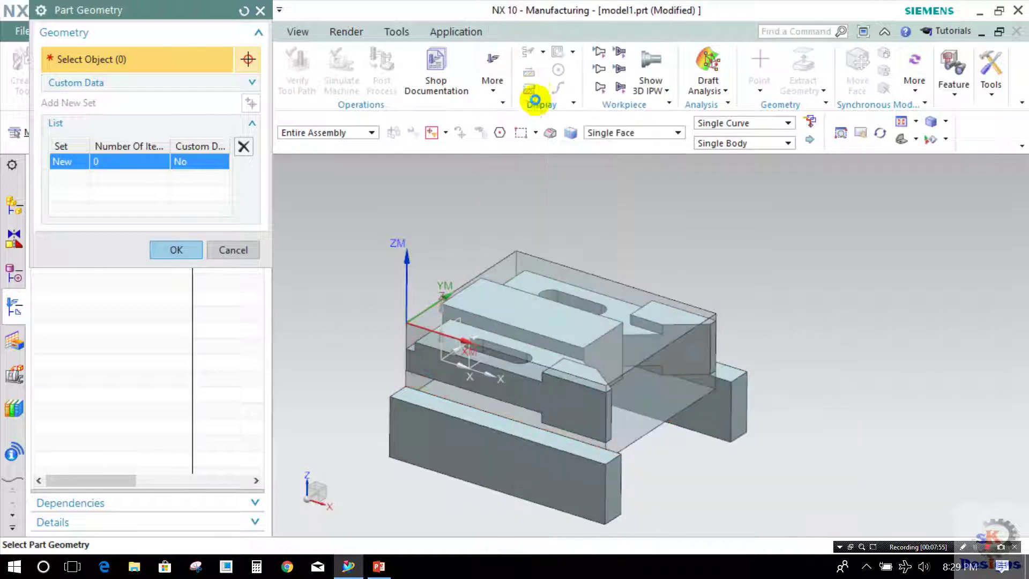
click(610, 137)
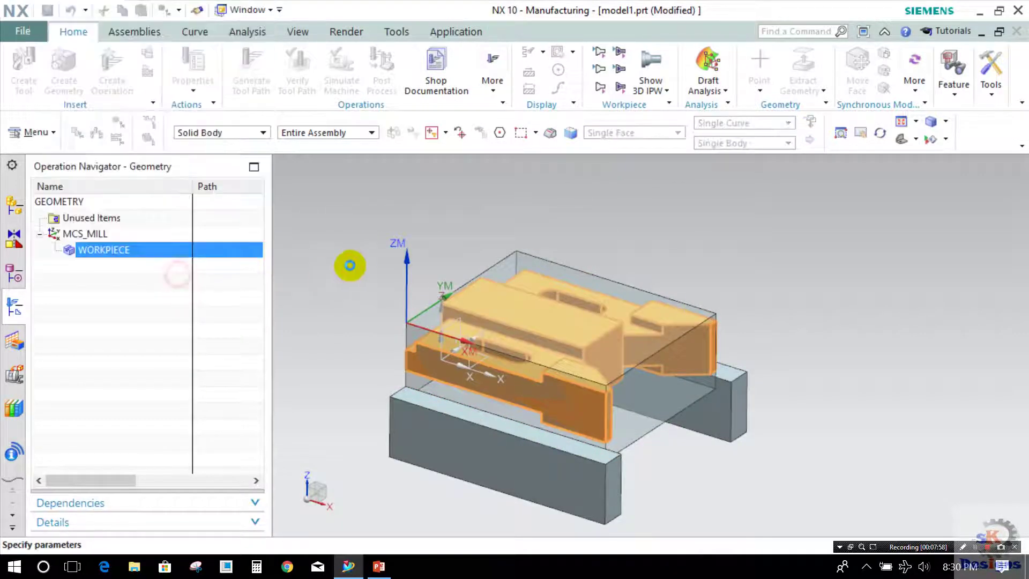
click(177, 273)
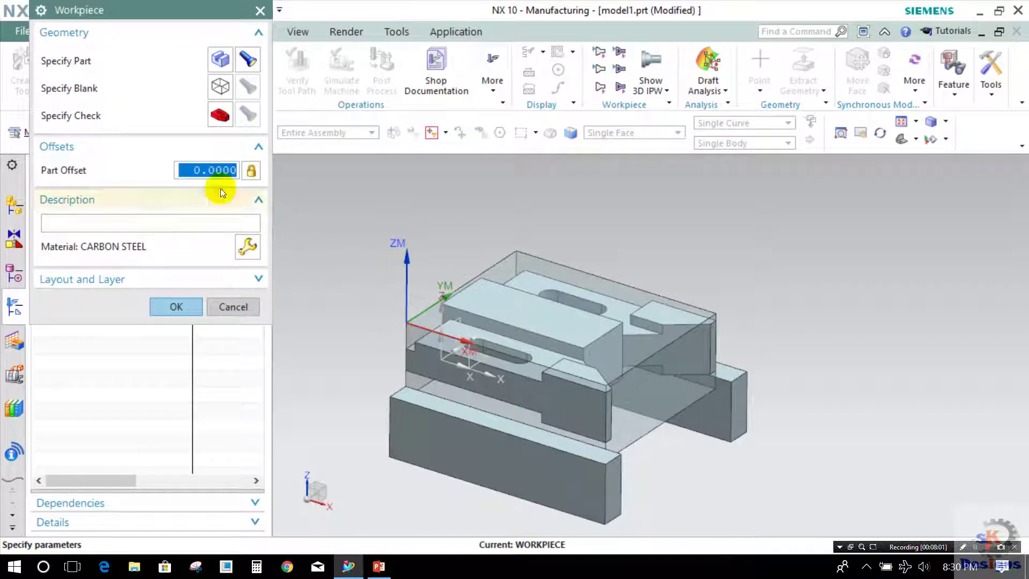
Specify the transparent enclosing block as the workpiece's blank, keeping the blank type as Geometry.
click(217, 87)
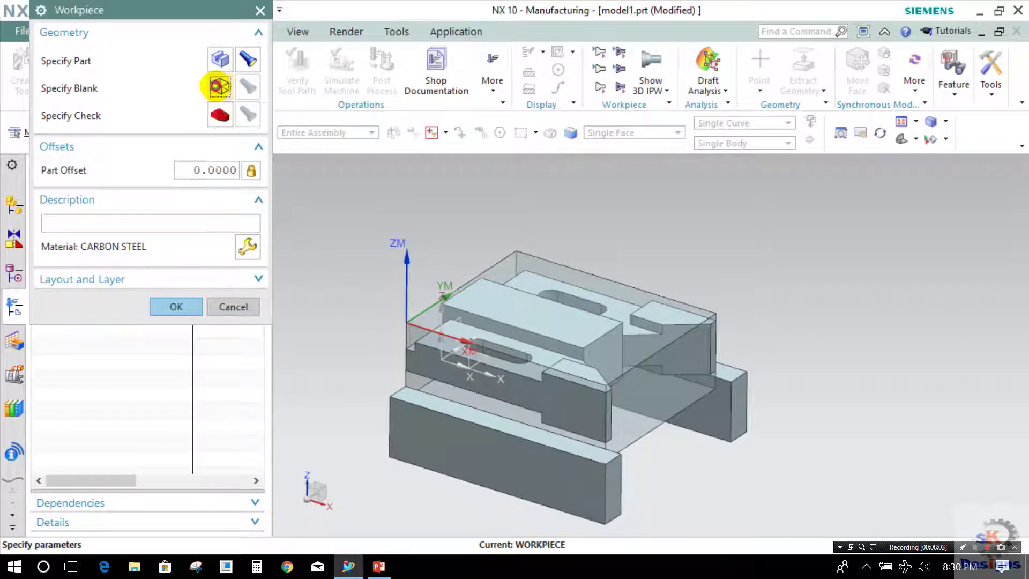
click(417, 329)
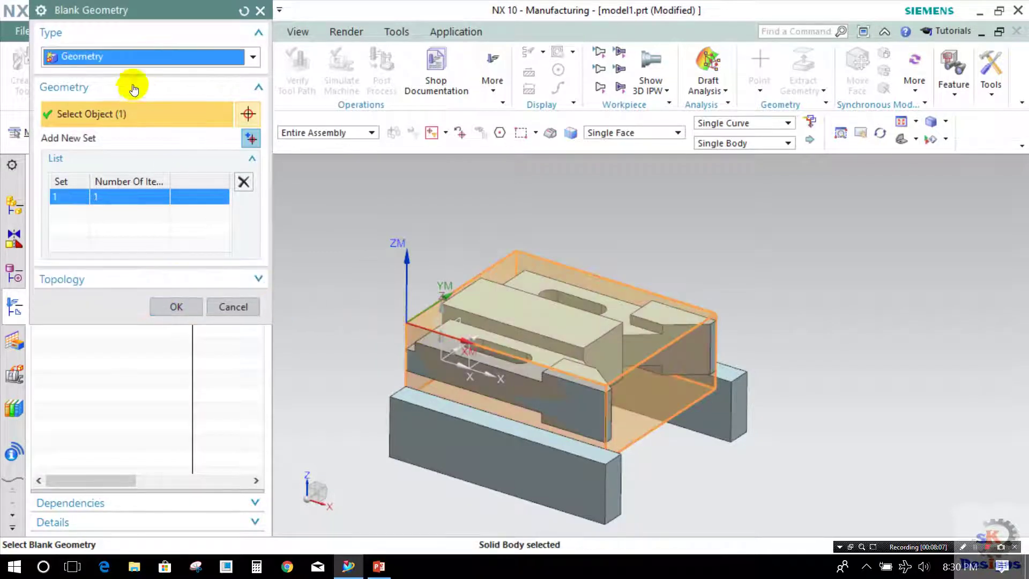
click(73, 56)
click(68, 76)
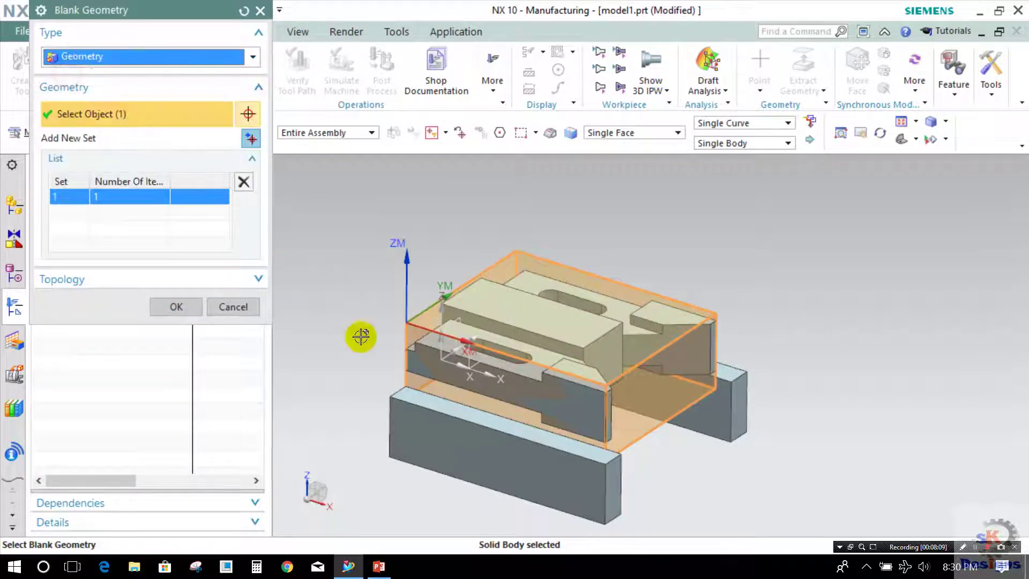
click(171, 308)
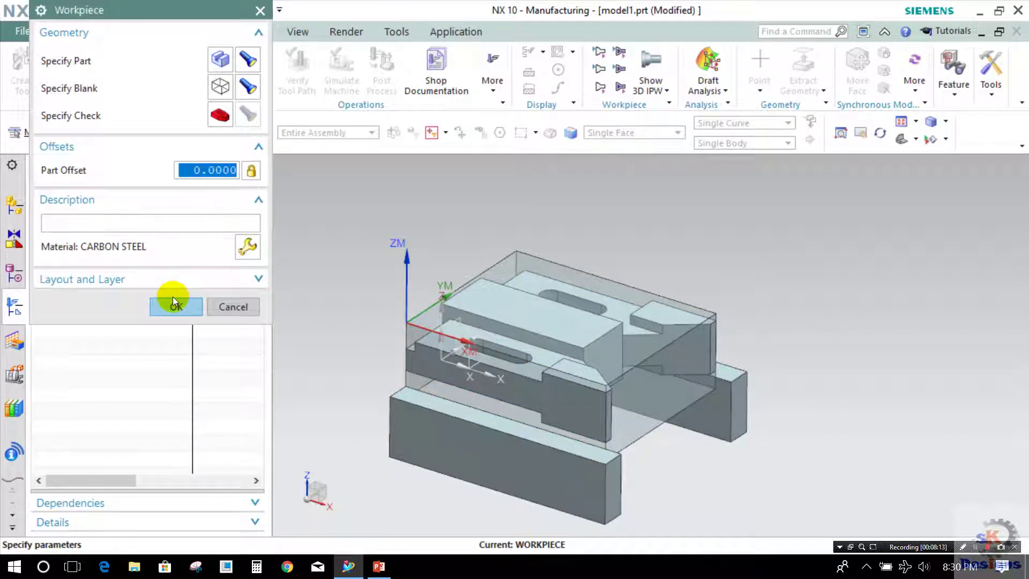
Specify both clamp plates as the check geometry and accept the WORKPIECE definition.
click(218, 117)
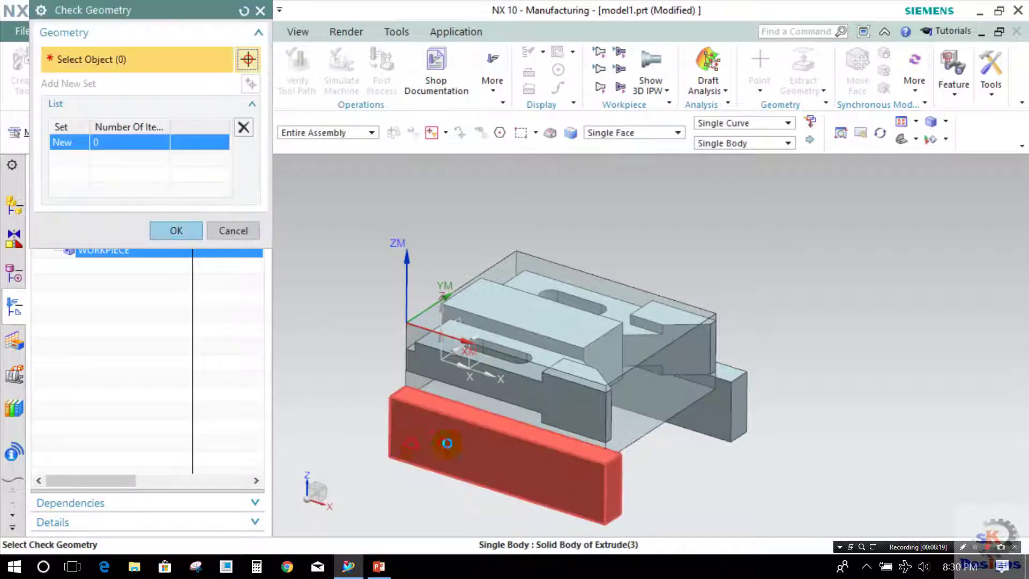
click(409, 435)
click(705, 416)
click(171, 249)
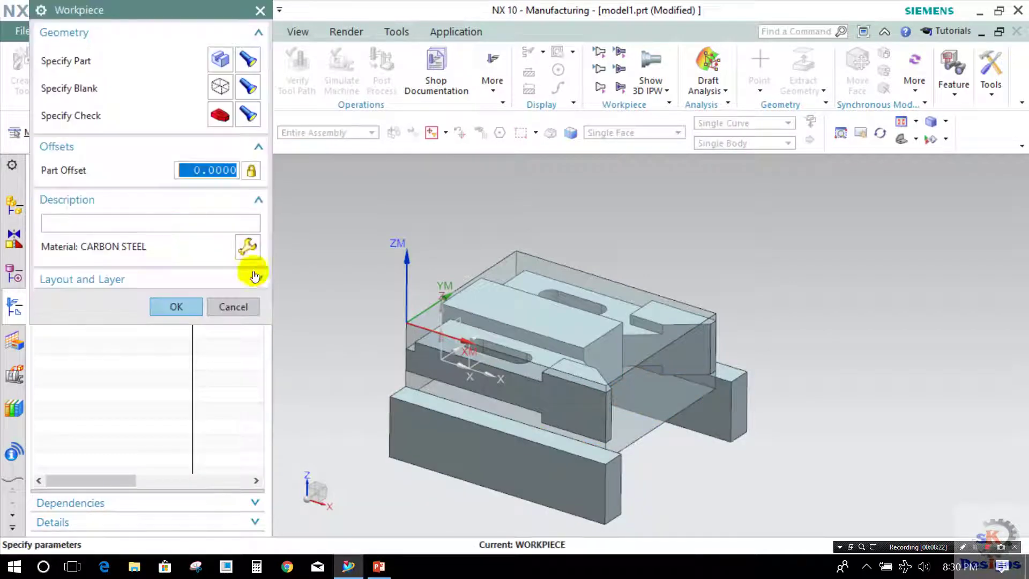
click(182, 305)
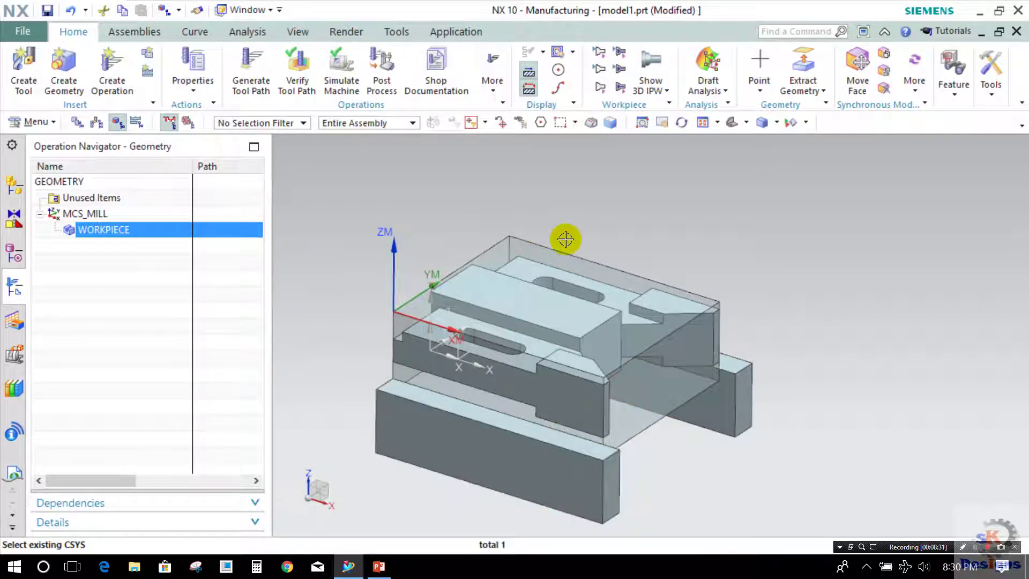
Review the MWSOP machining formula slide in PowerPoint again, return to NX and inspect the model setup.
middle_drag(536, 226, 427, 507)
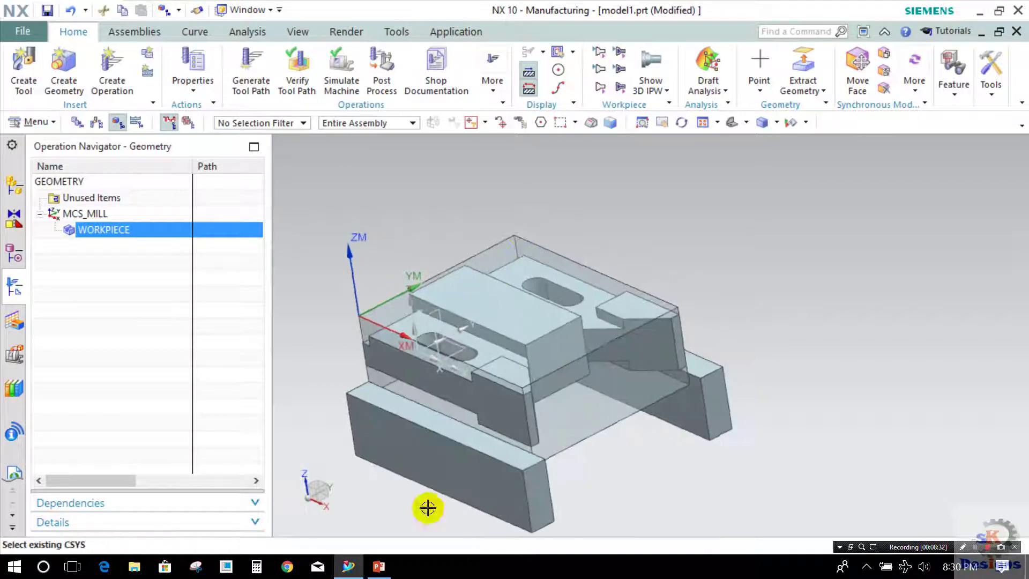
click(378, 566)
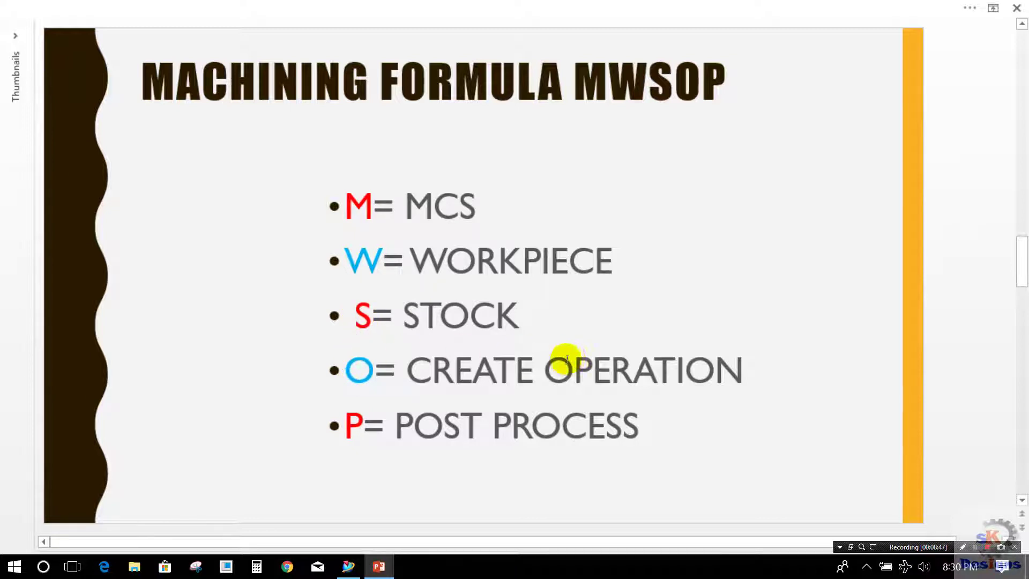
click(351, 568)
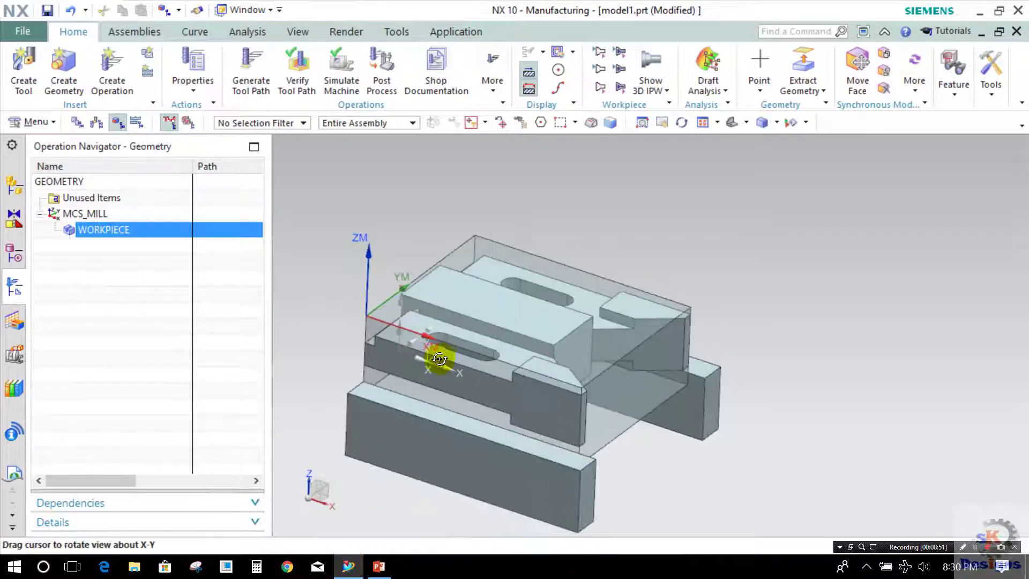
middle_drag(445, 359, 500, 294)
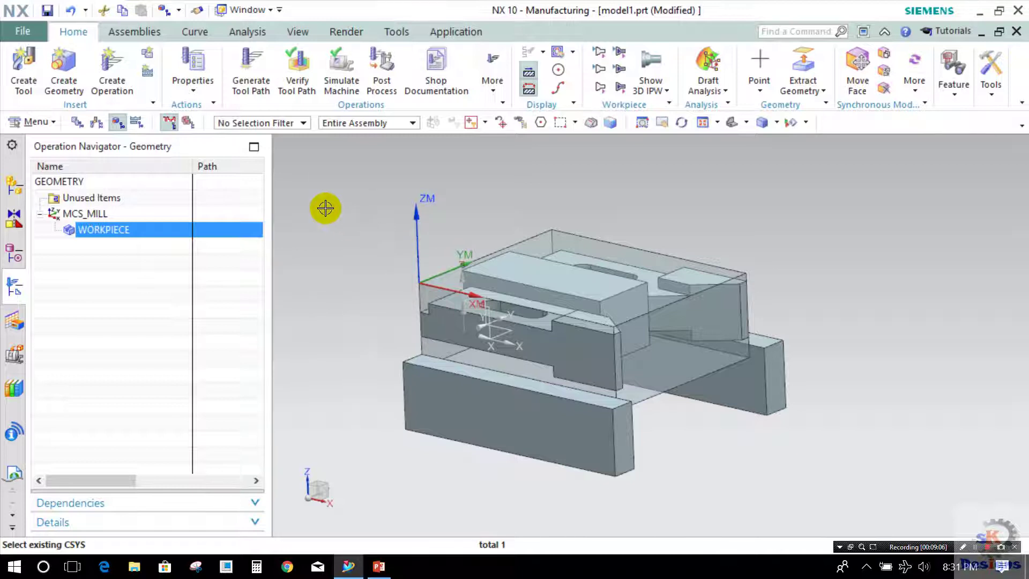
Start creating a mill_planar tool and search the tool library for non-indexable end mills with a 20 mm diameter.
click(34, 86)
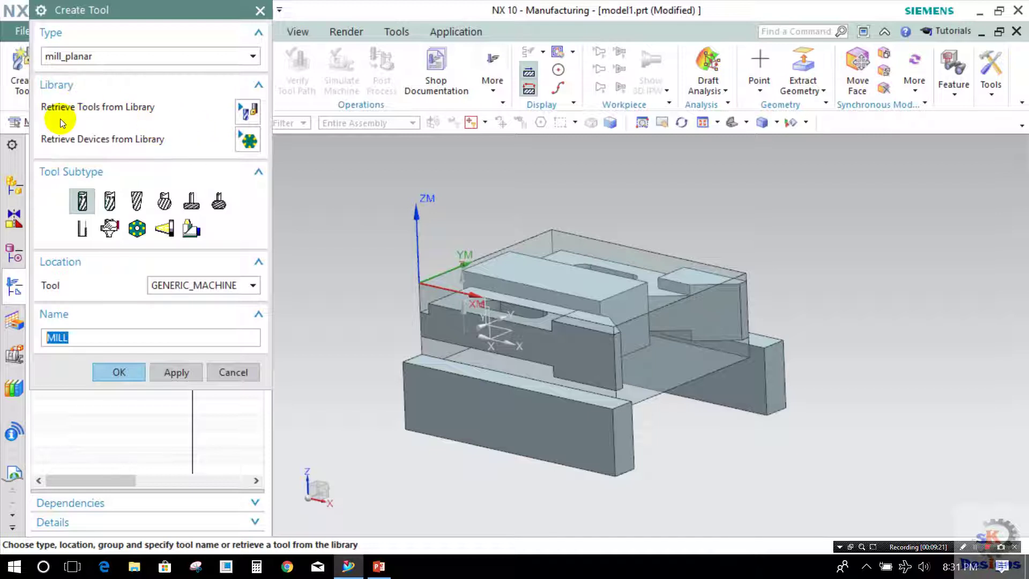
click(246, 111)
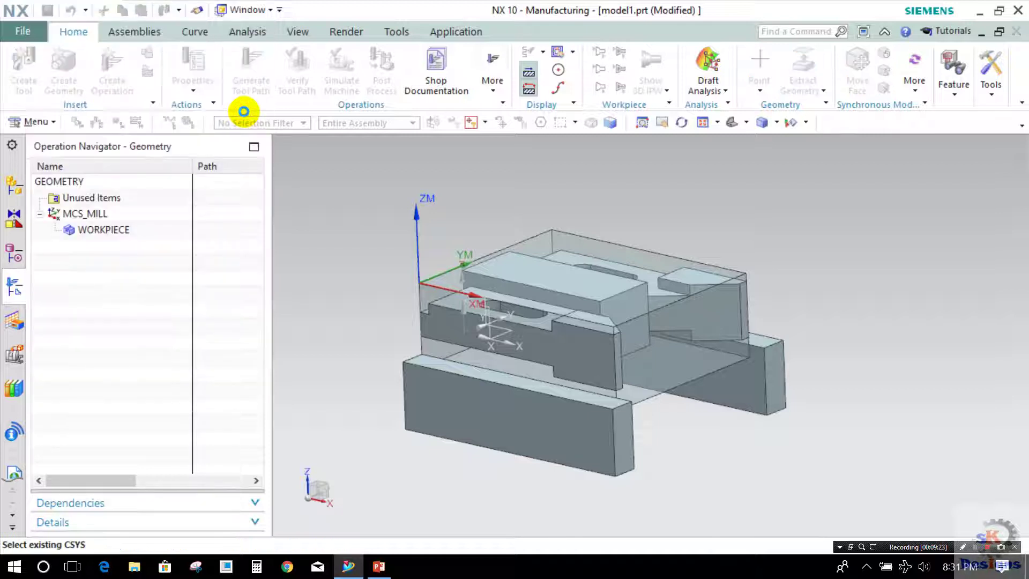
click(49, 73)
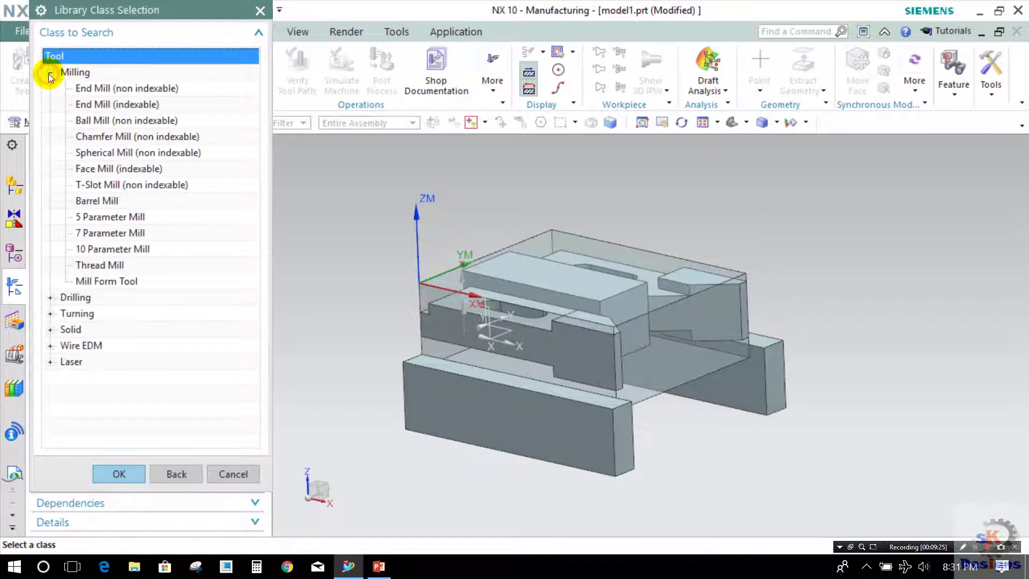
double_click(82, 89)
click(192, 262)
text(2)
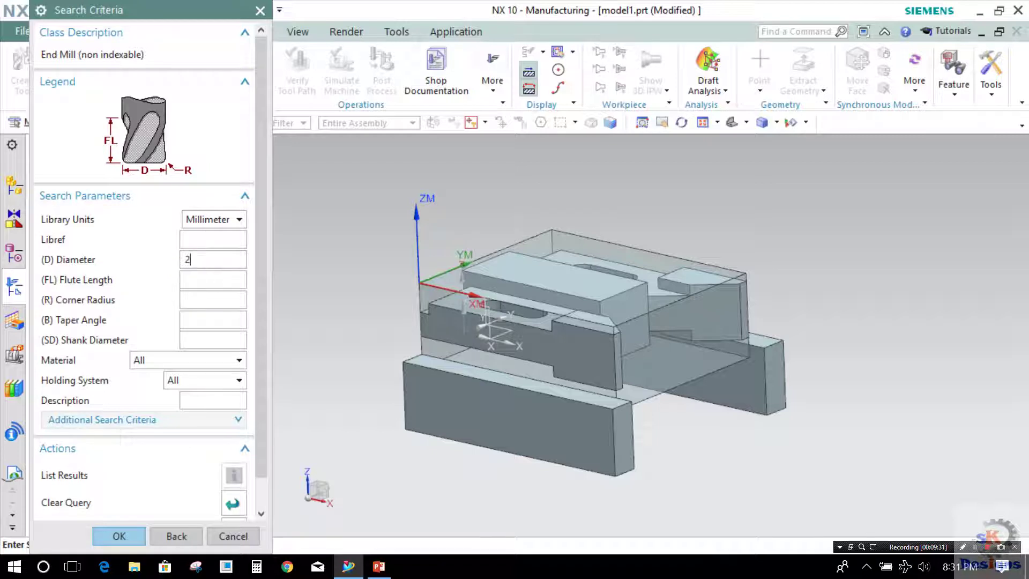
text(0)
key(Return)
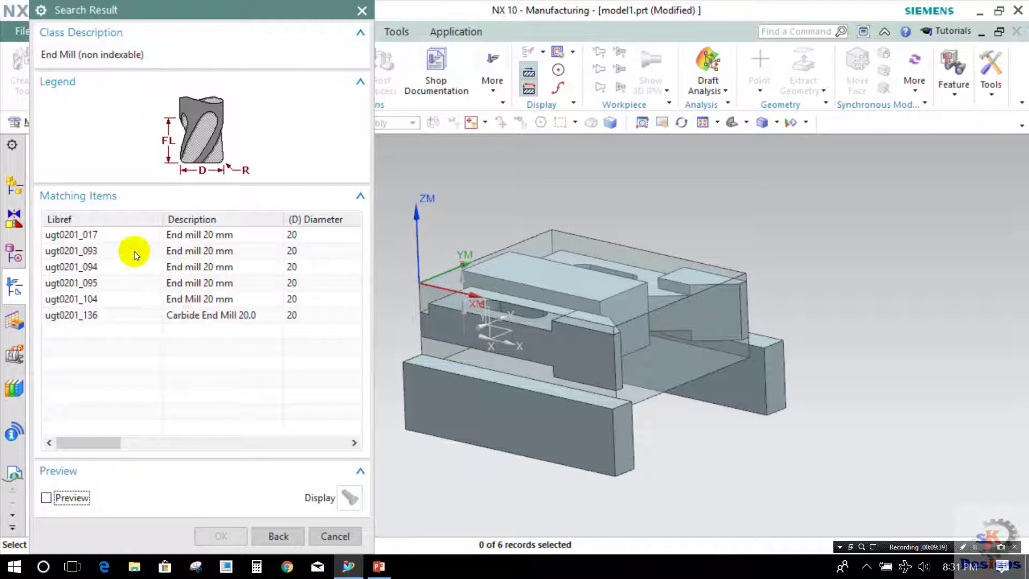
Look over library end mills ugt0201_017 and ugt0201_093, and return to tool creation without retrieving either one.
click(120, 239)
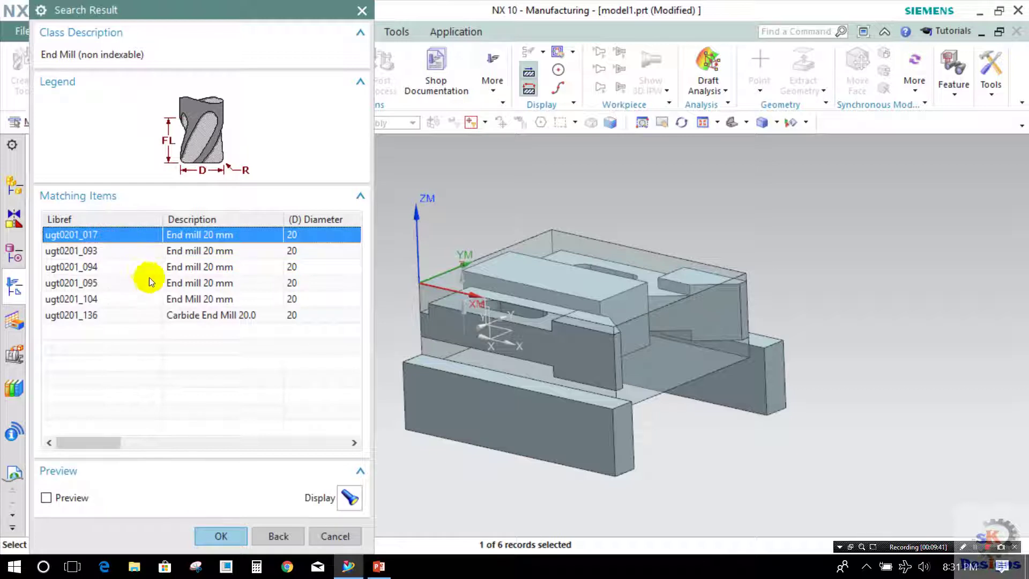
click(161, 253)
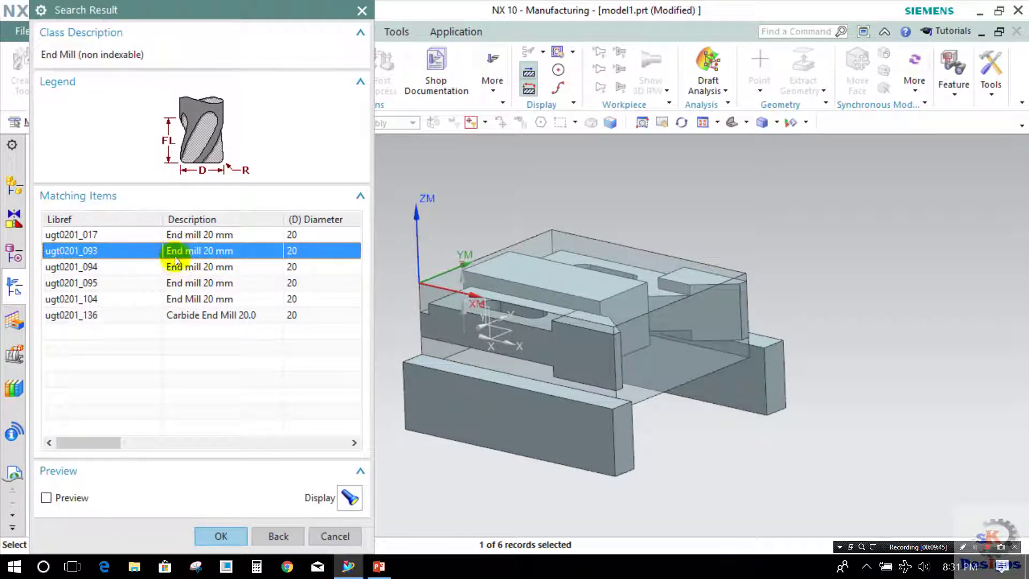
click(317, 533)
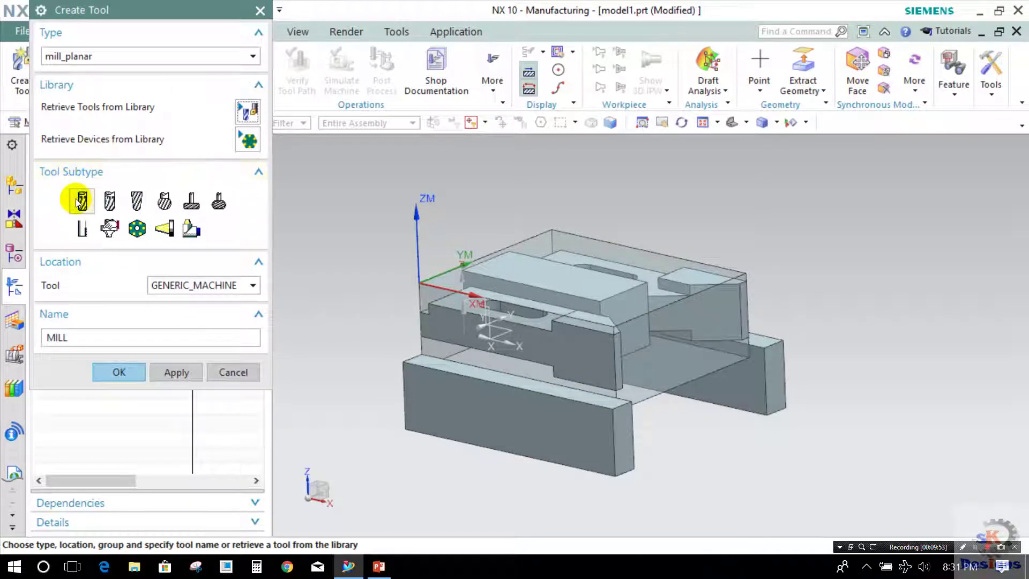
Create a mill_planar MILL tool named EMC30 with a diameter of 30 and move its preview above the block.
double_click(94, 339)
text(e)
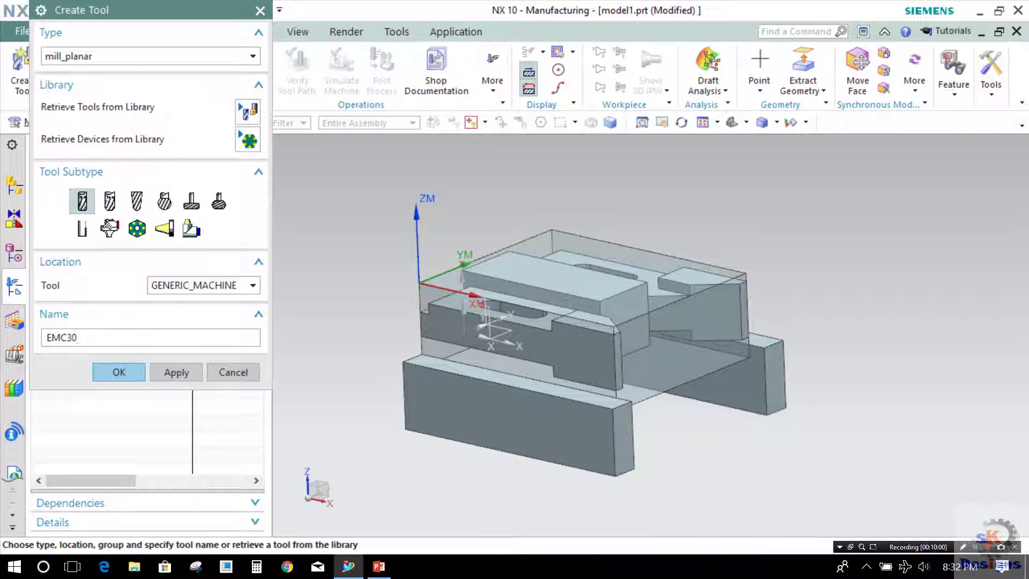
click(119, 372)
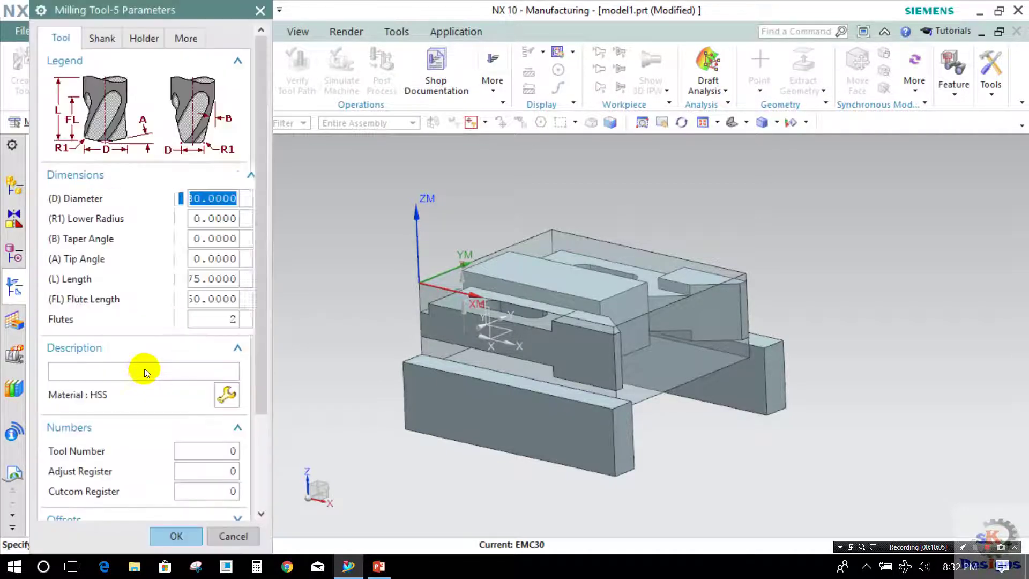
text(30)
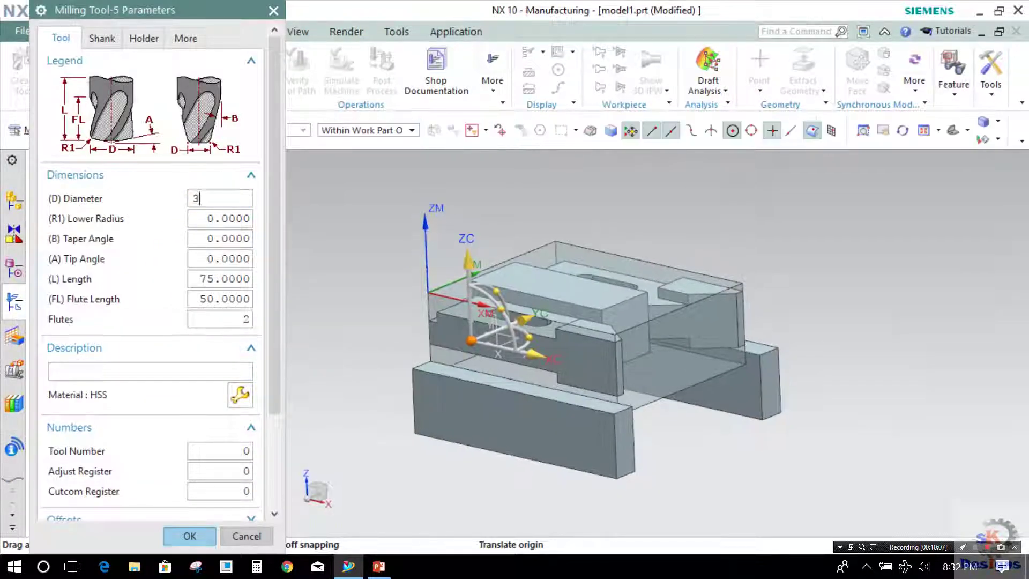
double_click(204, 199)
drag(471, 266, 409, 214)
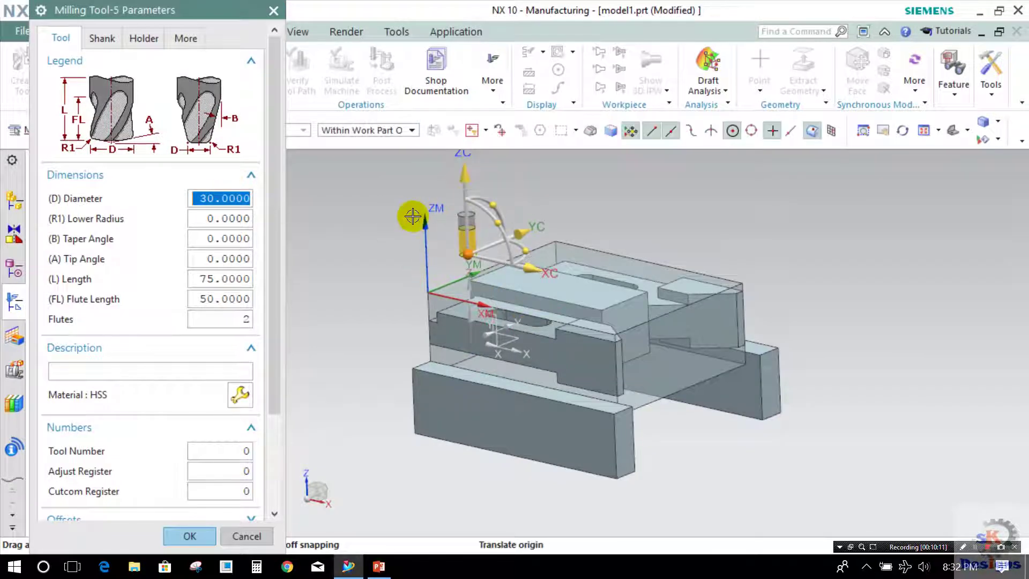
Enable the shank definition for EMC30 and look over its holder steps without adding any.
click(98, 47)
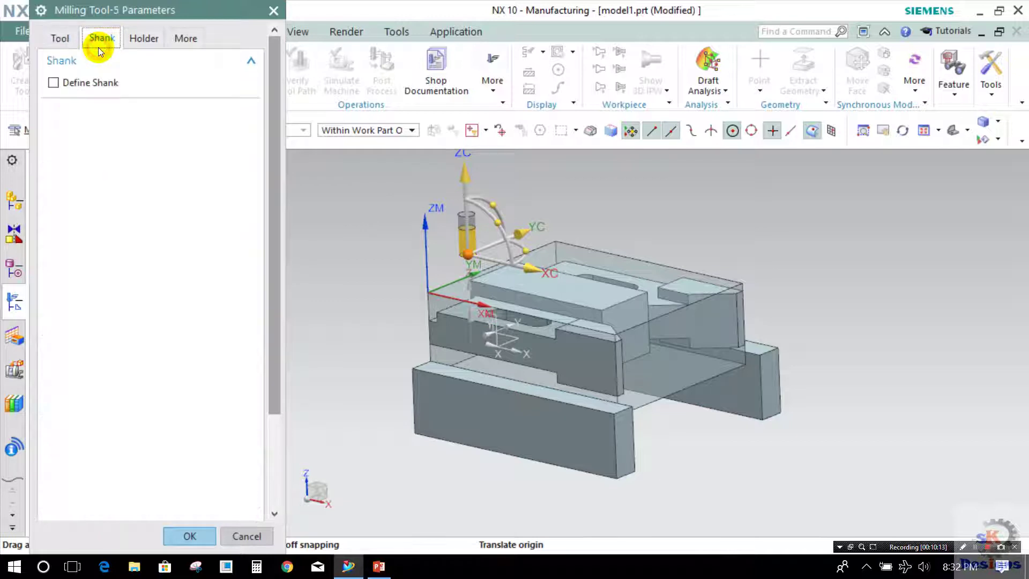
click(83, 85)
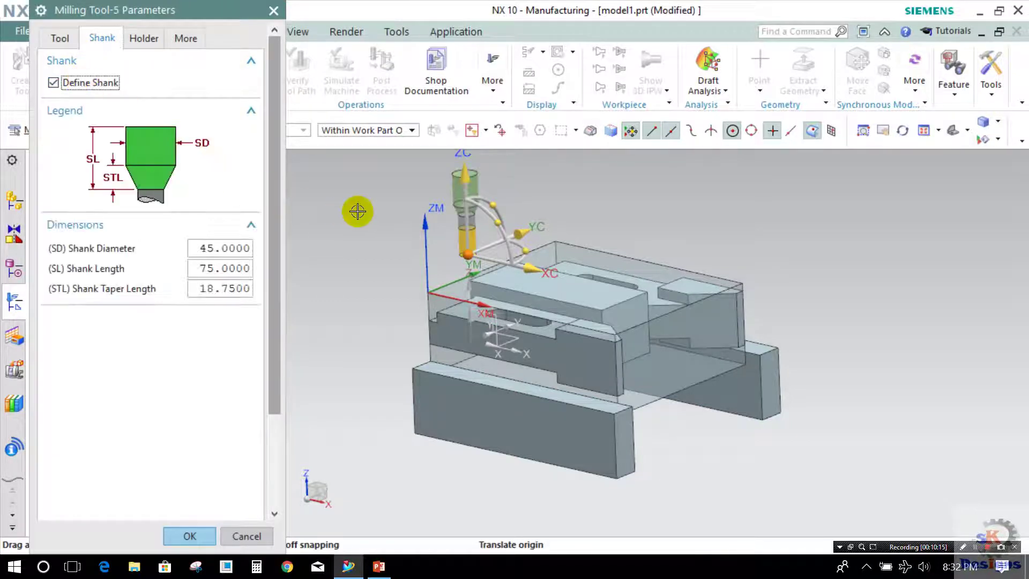
click(140, 46)
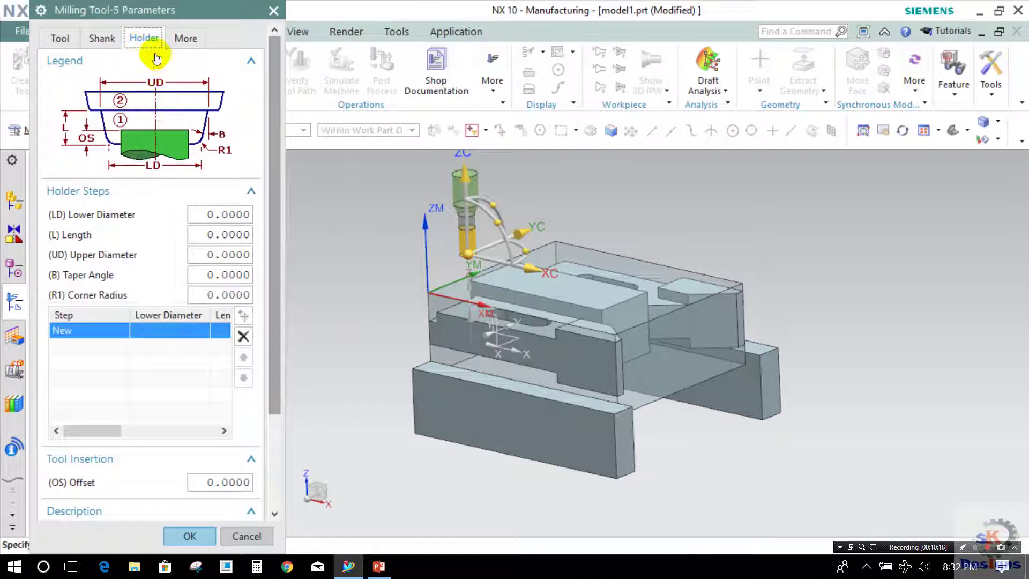
click(245, 337)
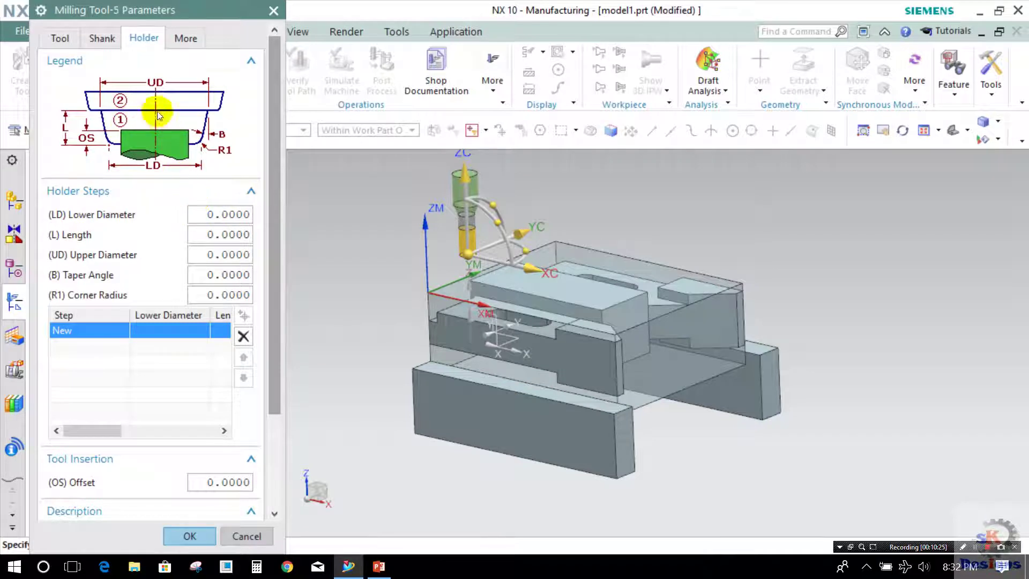
Assign tool number 1 to EMC30 and accept the tool.
click(62, 37)
scroll(145, 472, down, 5)
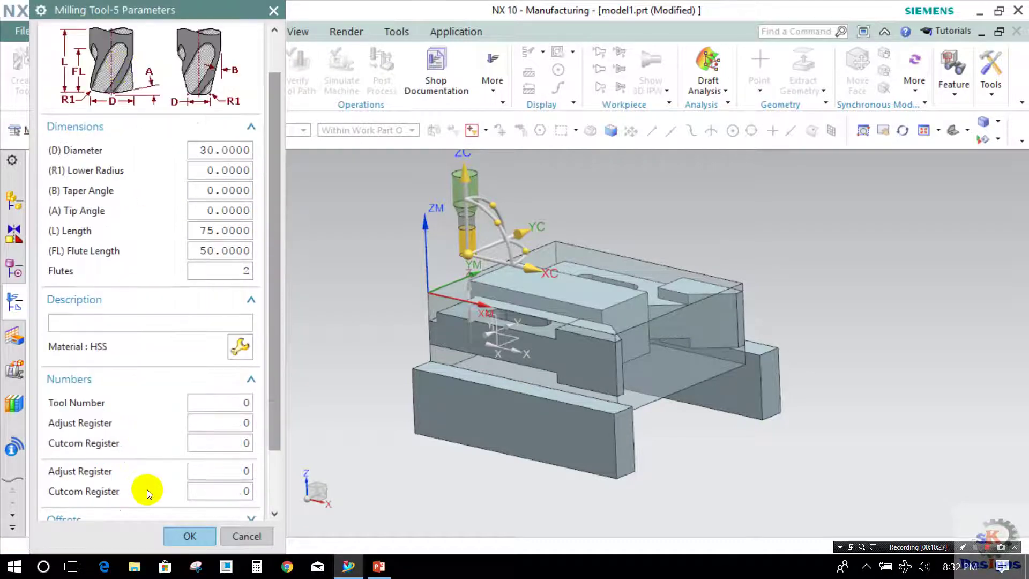
click(220, 326)
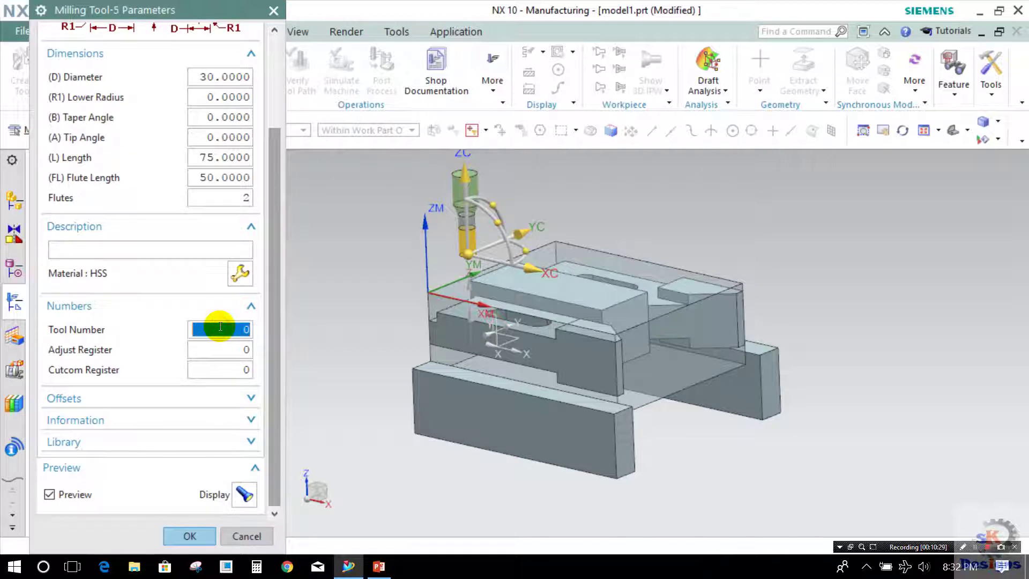
text(1)
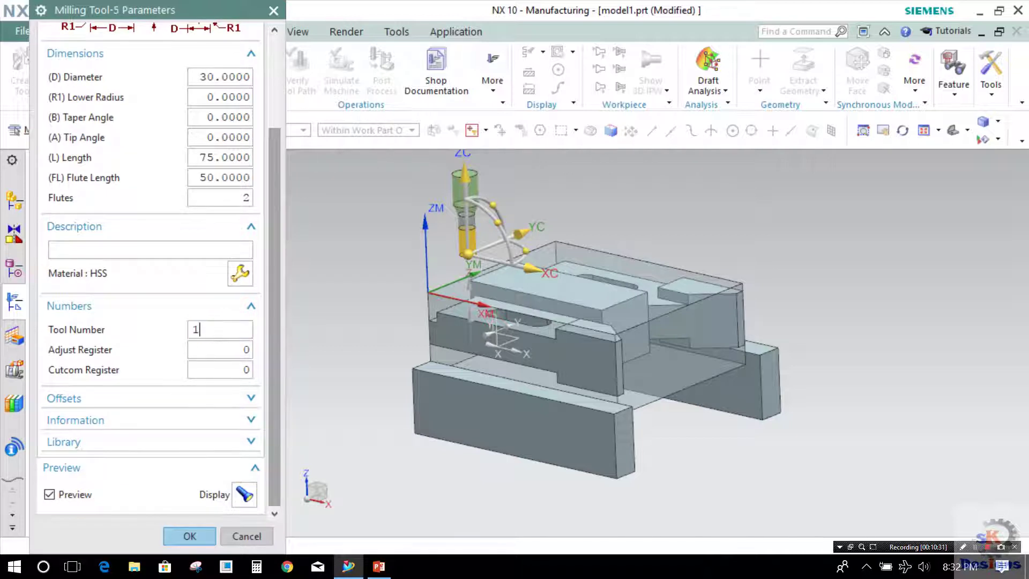
click(167, 308)
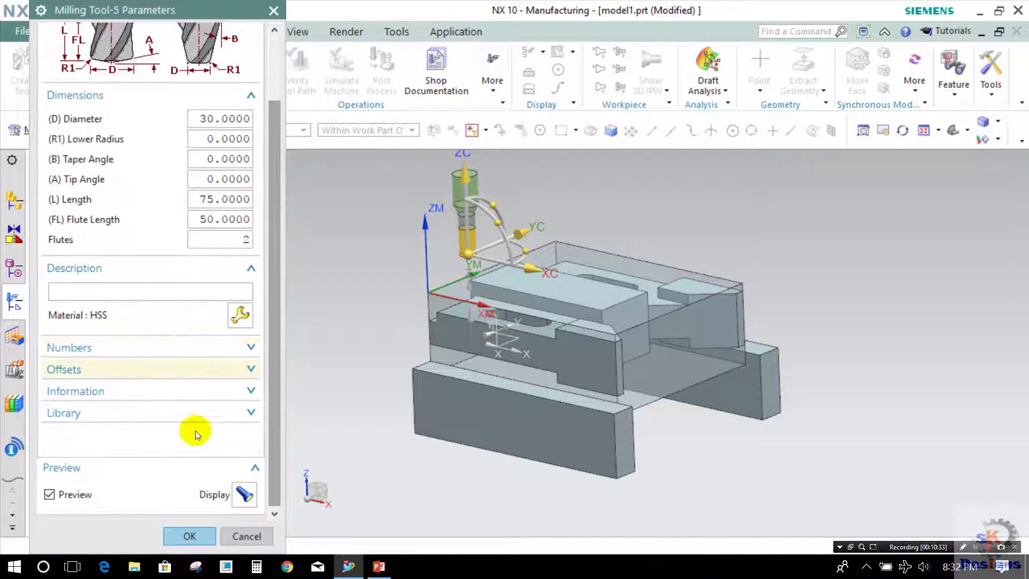
click(190, 535)
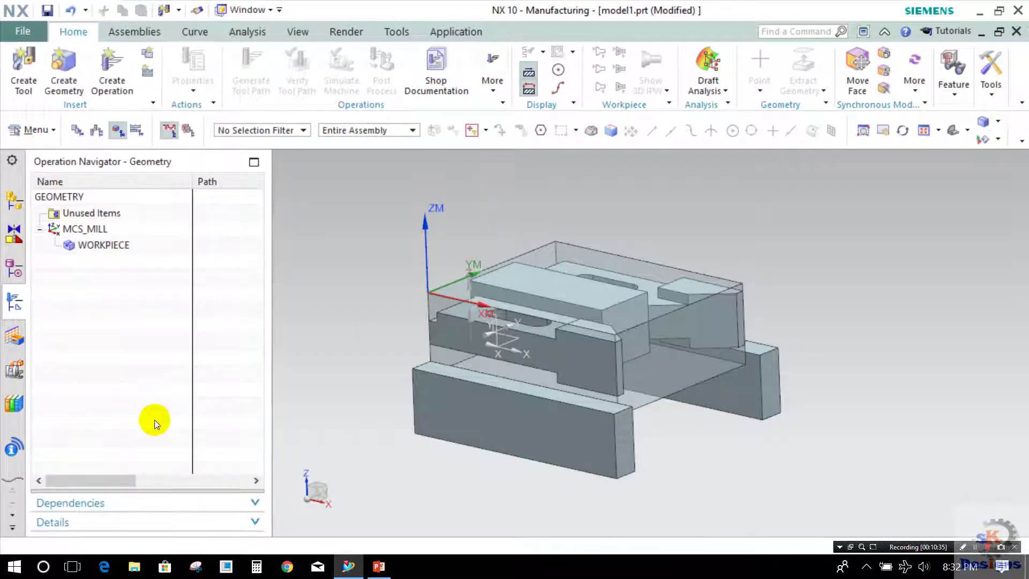
Create a second mill_planar MILL tool named EMC10 under GENERIC_MACHINE.
click(20, 84)
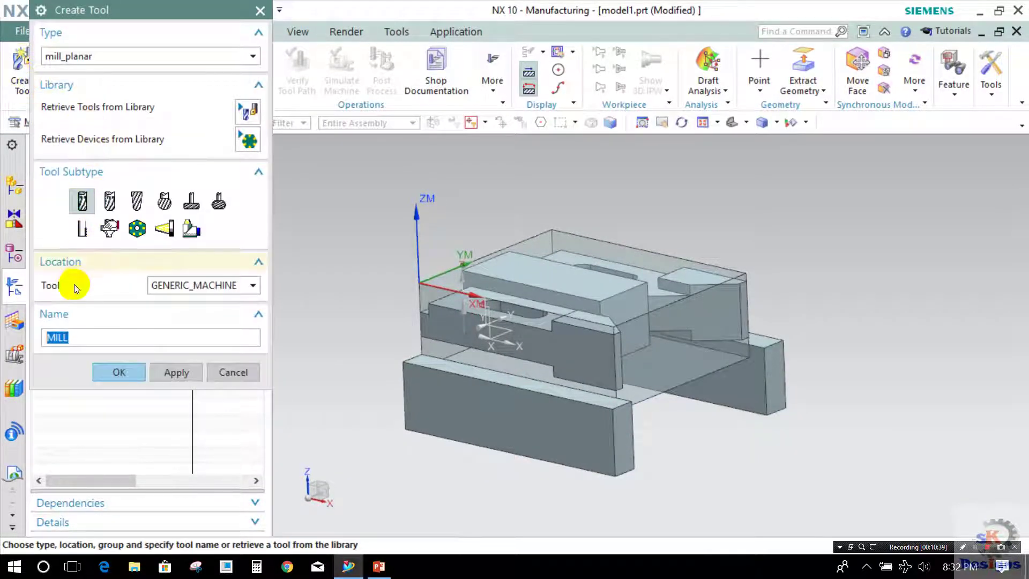
text(EM)
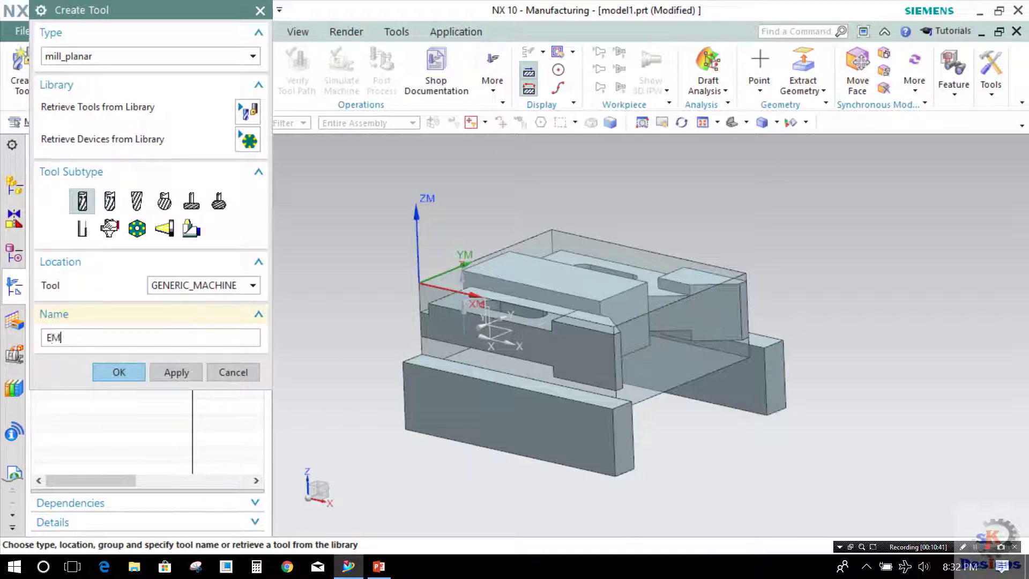
text(C10)
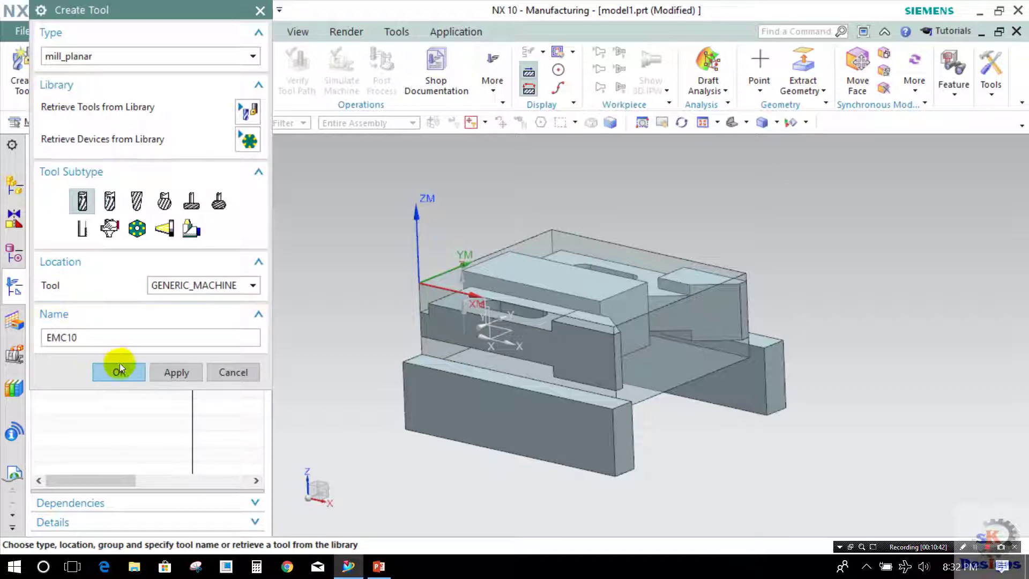
click(120, 366)
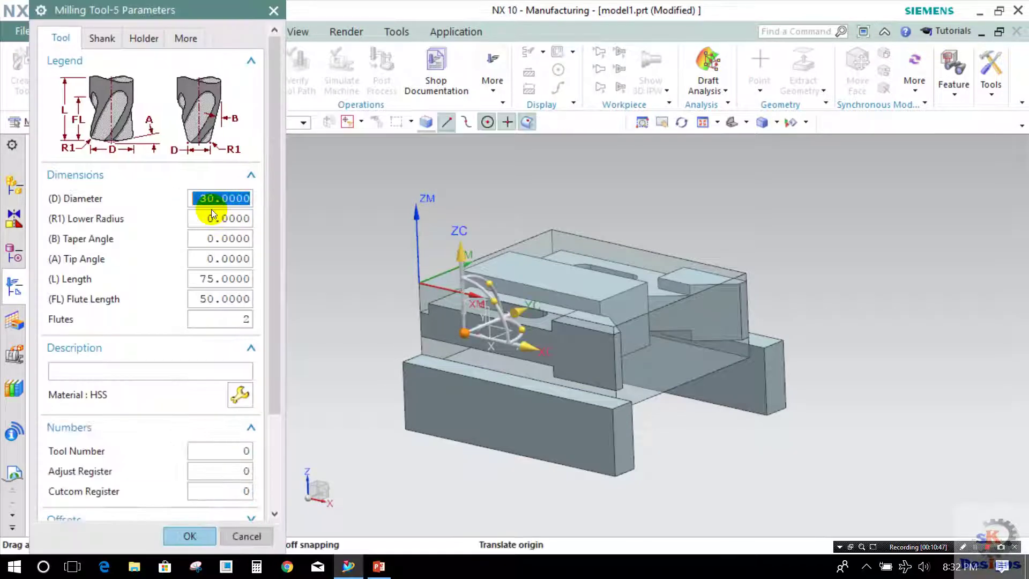
Set EMC10's diameter to 10, length to 120, flute length to 75 and tool number to 2, and accept it.
click(196, 279)
text(120)
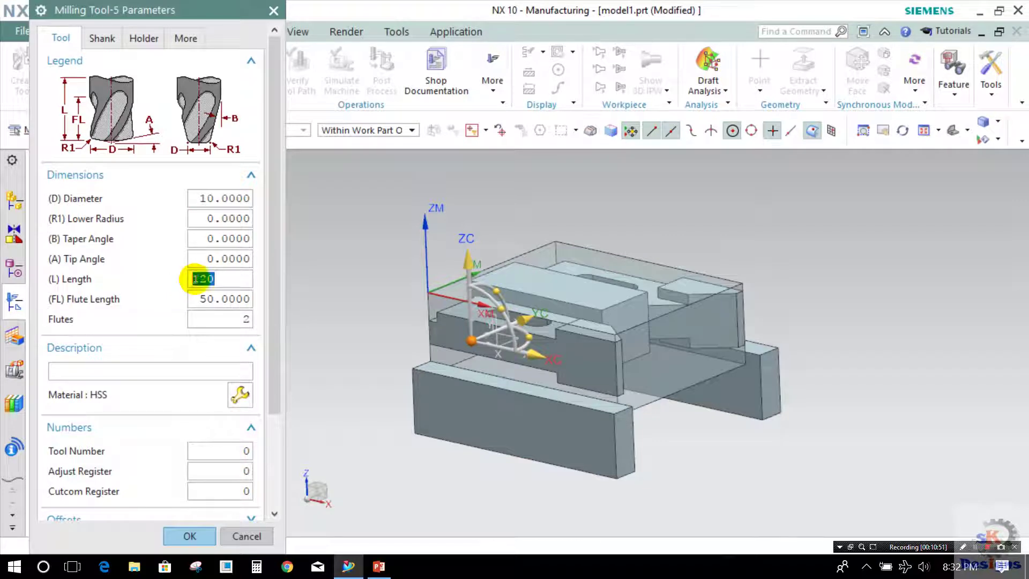
click(204, 299)
text(75)
double_click(204, 299)
click(216, 448)
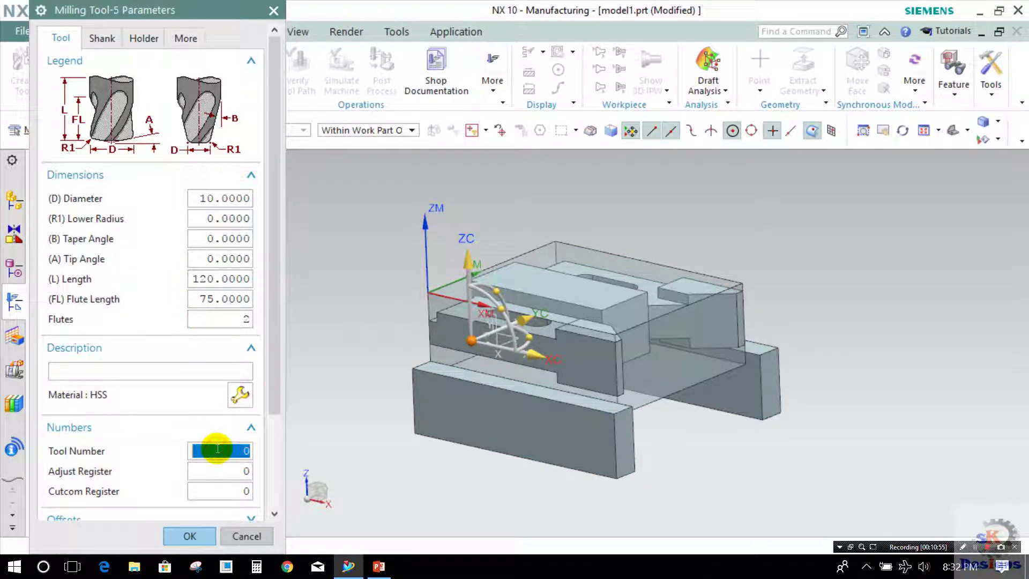
text(2)
double_click(208, 450)
click(209, 541)
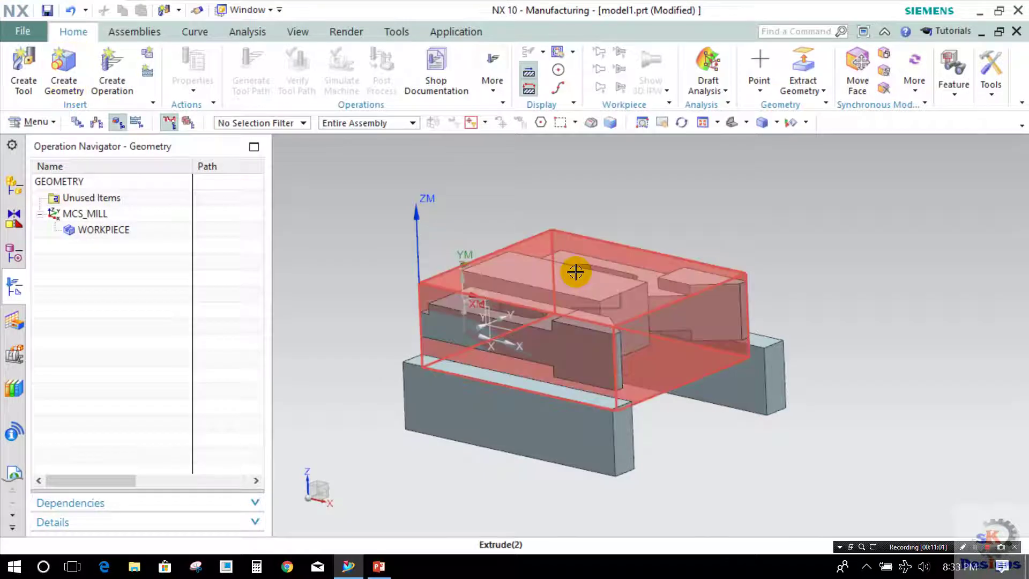
Create a mill_planar PLANAR_MILL operation that uses WORKPIECE as its geometry.
middle_drag(422, 233, 459, 199)
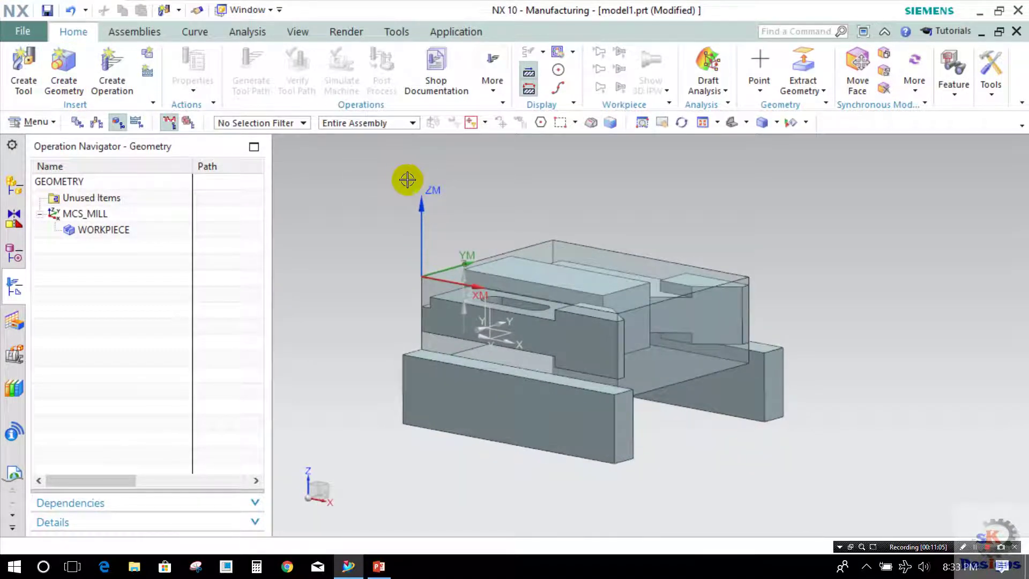
middle_drag(403, 179, 416, 193)
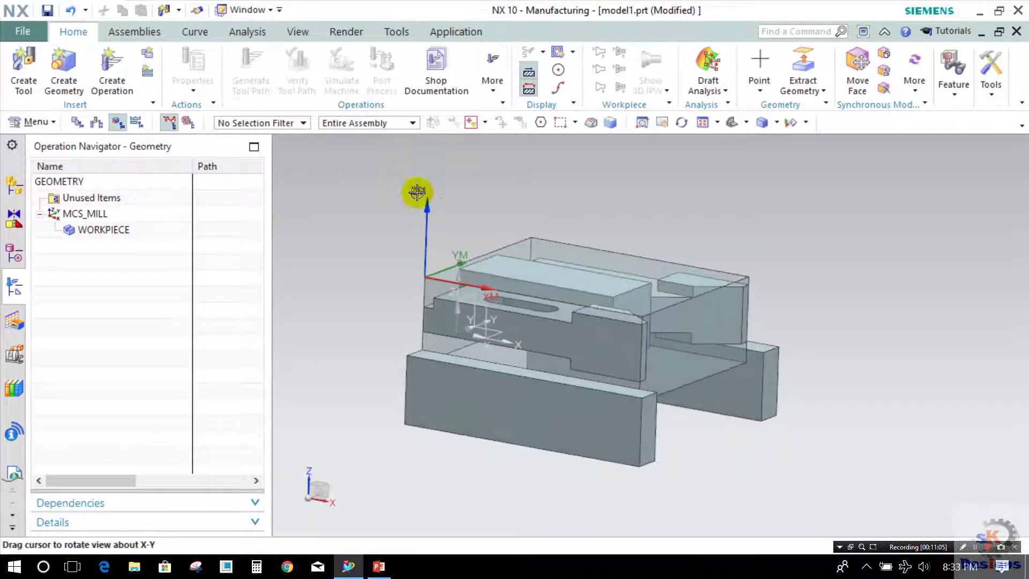
click(131, 95)
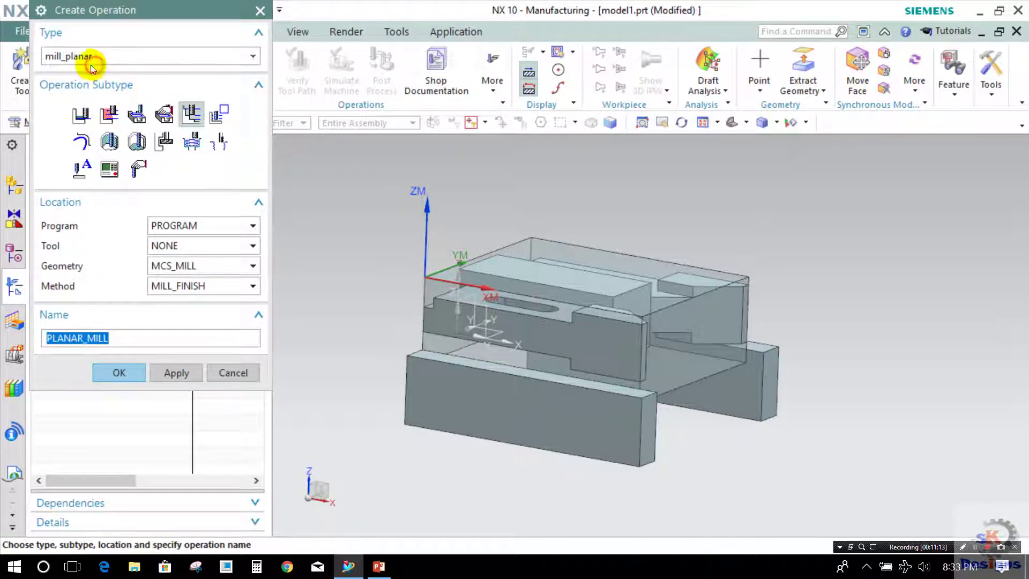
click(63, 83)
click(151, 84)
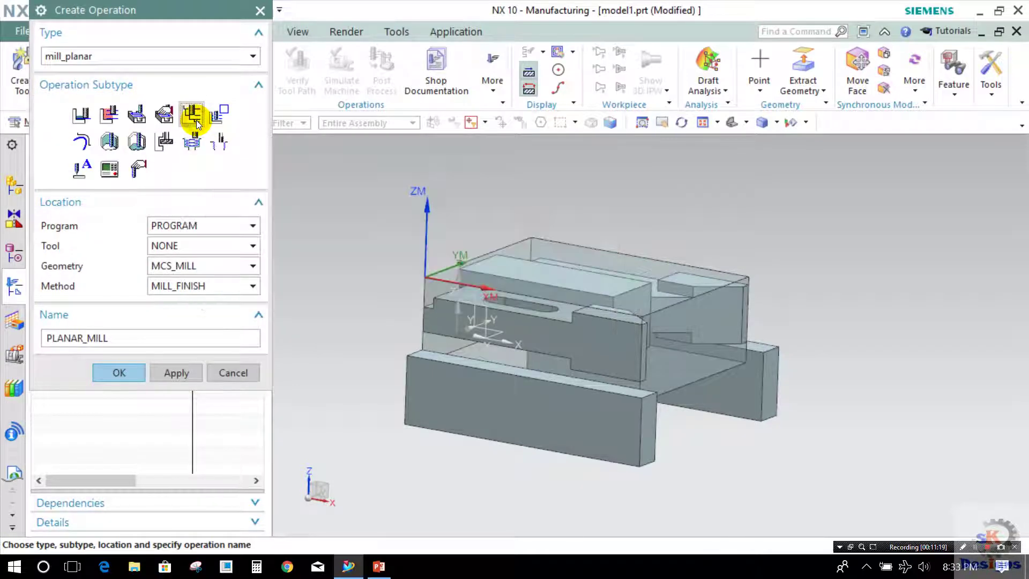
click(157, 268)
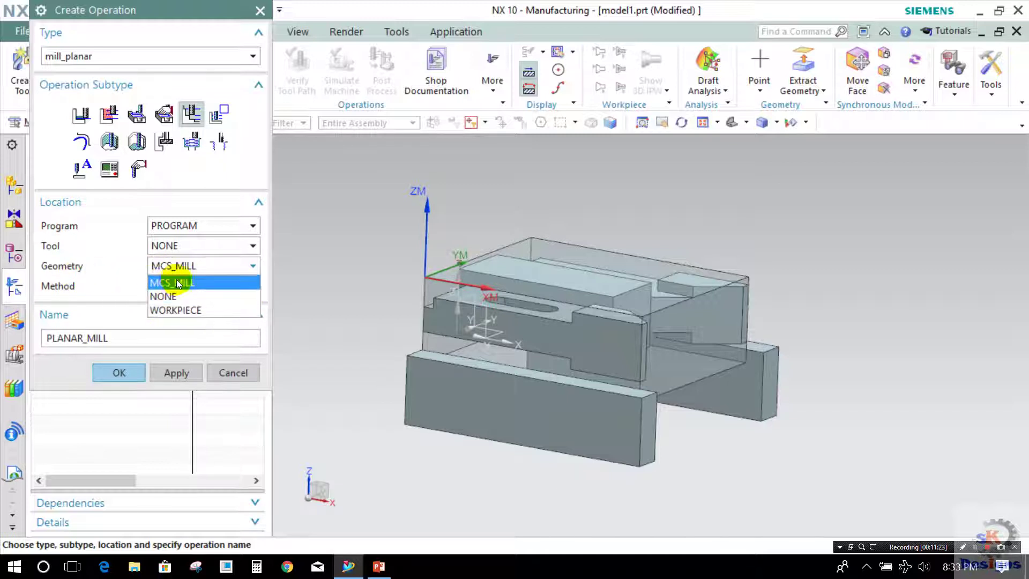
click(179, 310)
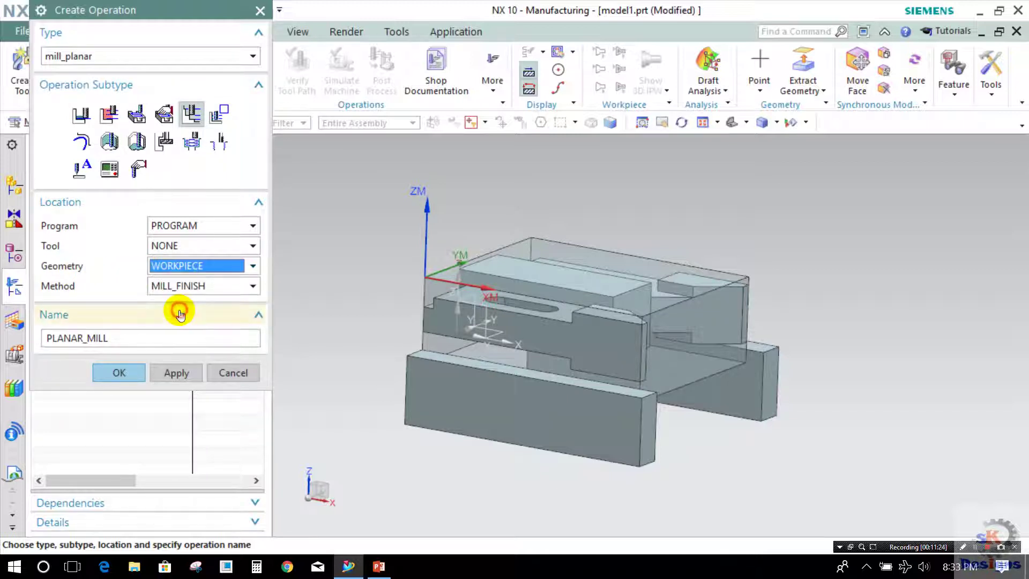
click(119, 373)
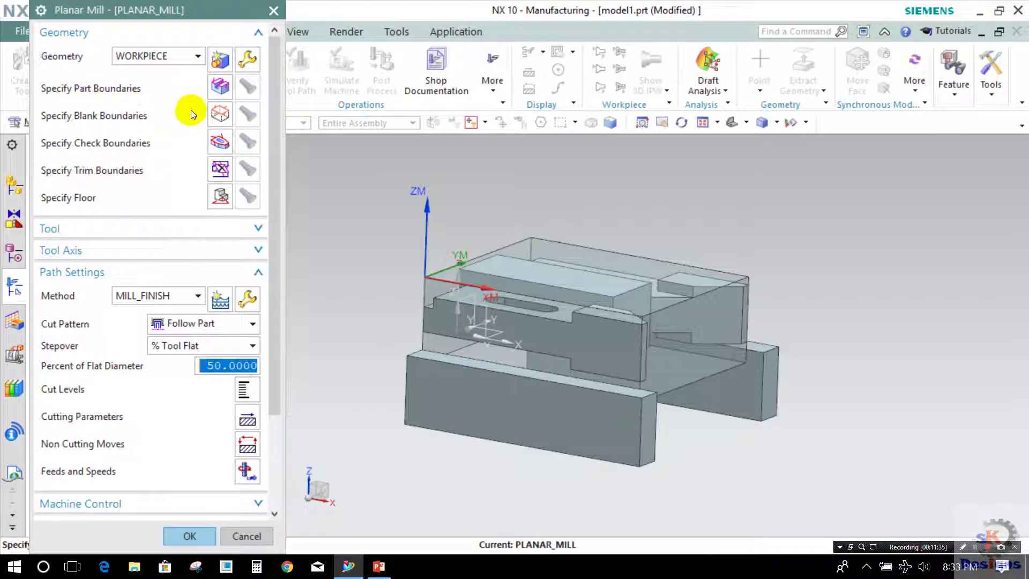
Start specifying the part boundaries in Face mode and select the body's slotted top face beside the XM axis.
click(215, 86)
middle_drag(541, 262, 493, 292)
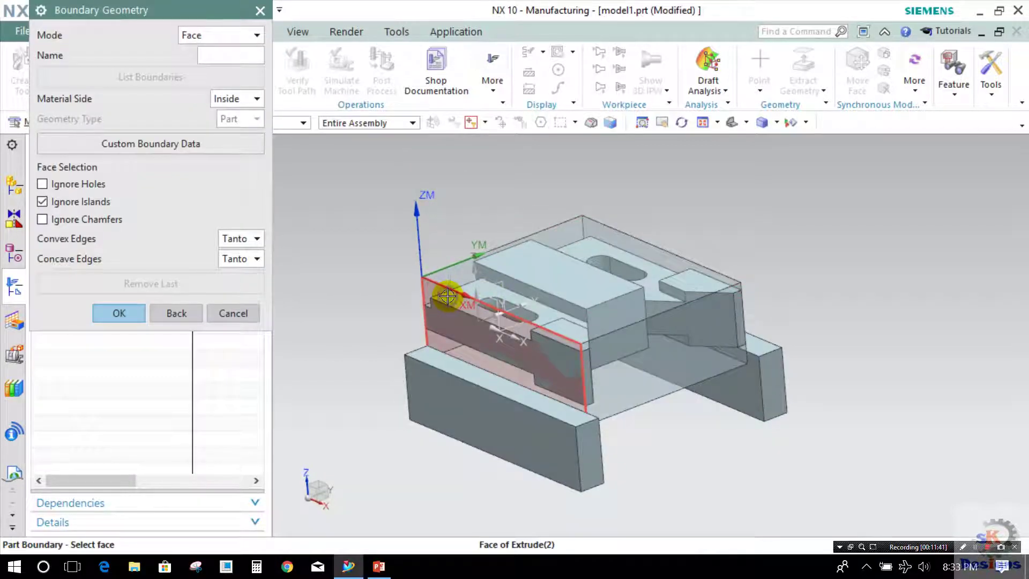
right_click(448, 295)
click(338, 244)
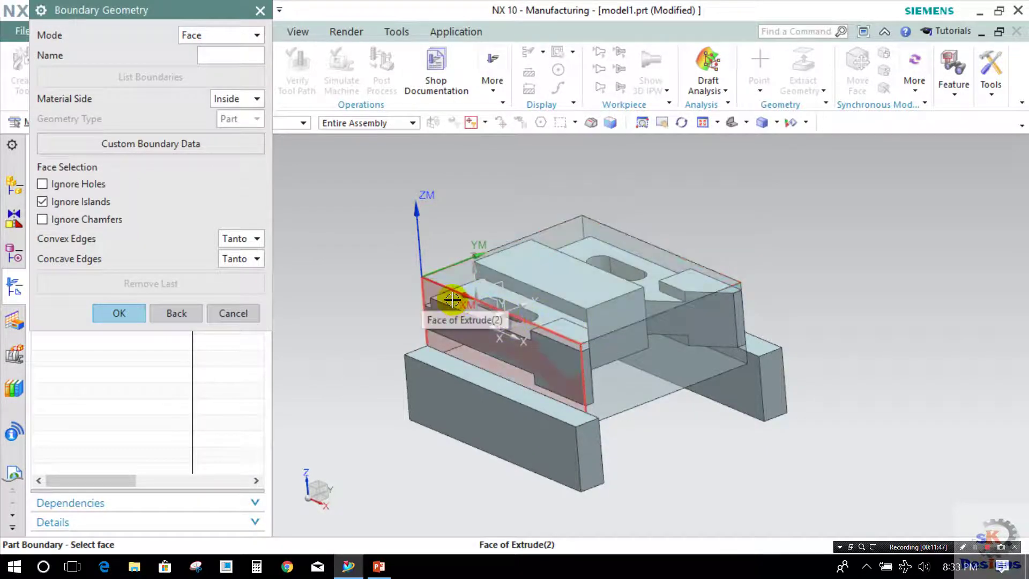
scroll(452, 300, up, 5)
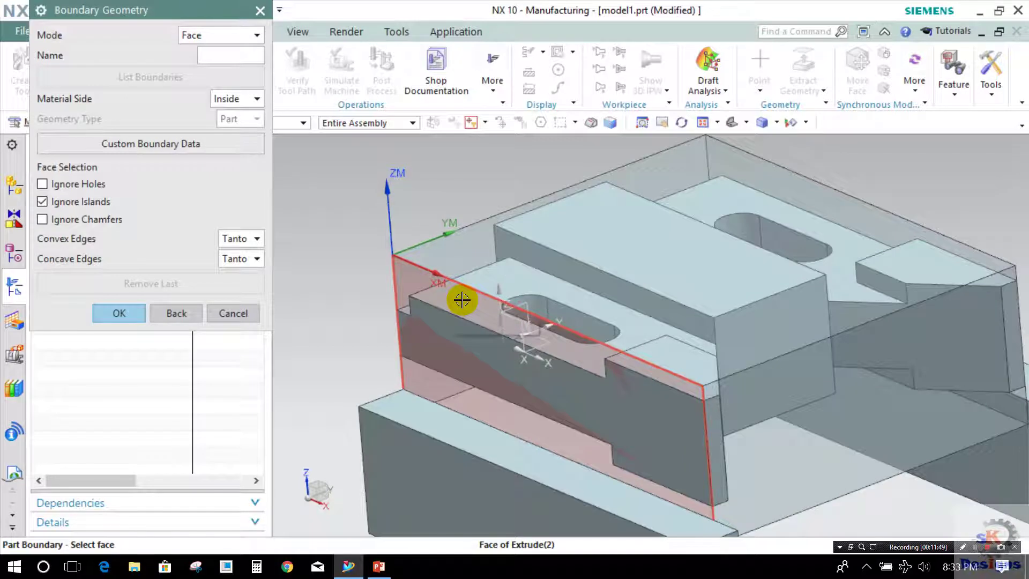
right_click(460, 299)
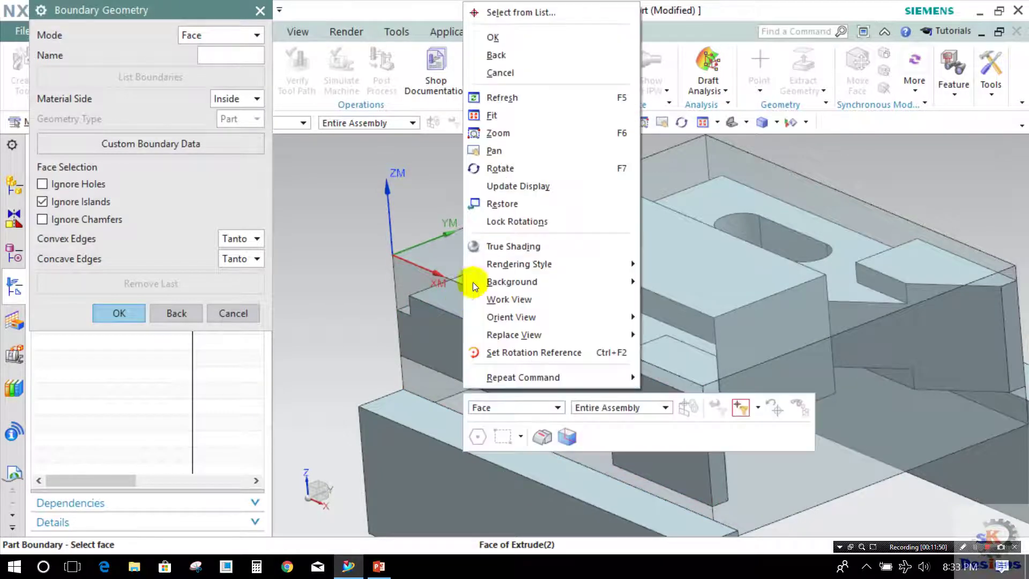
click(504, 13)
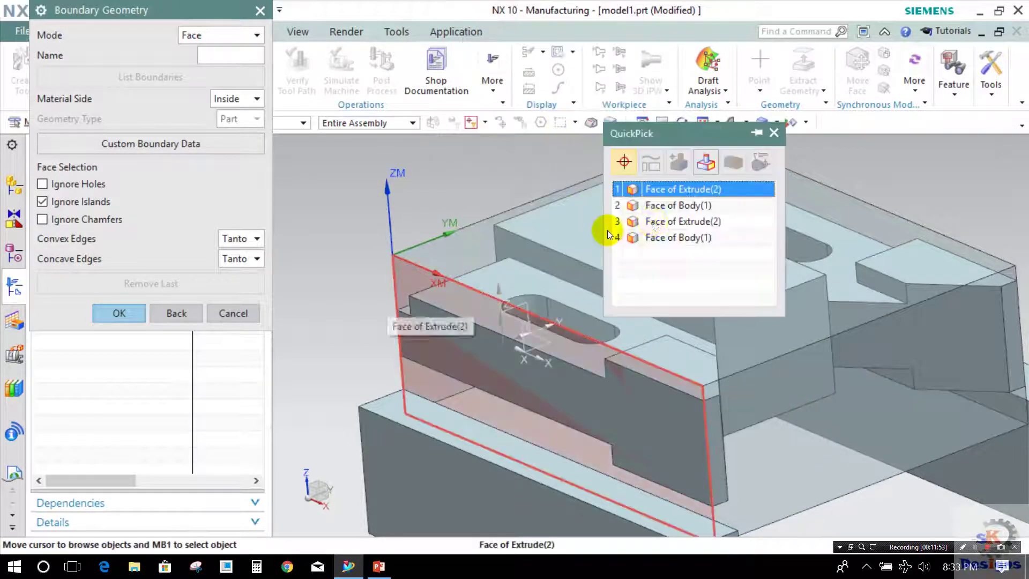
click(661, 207)
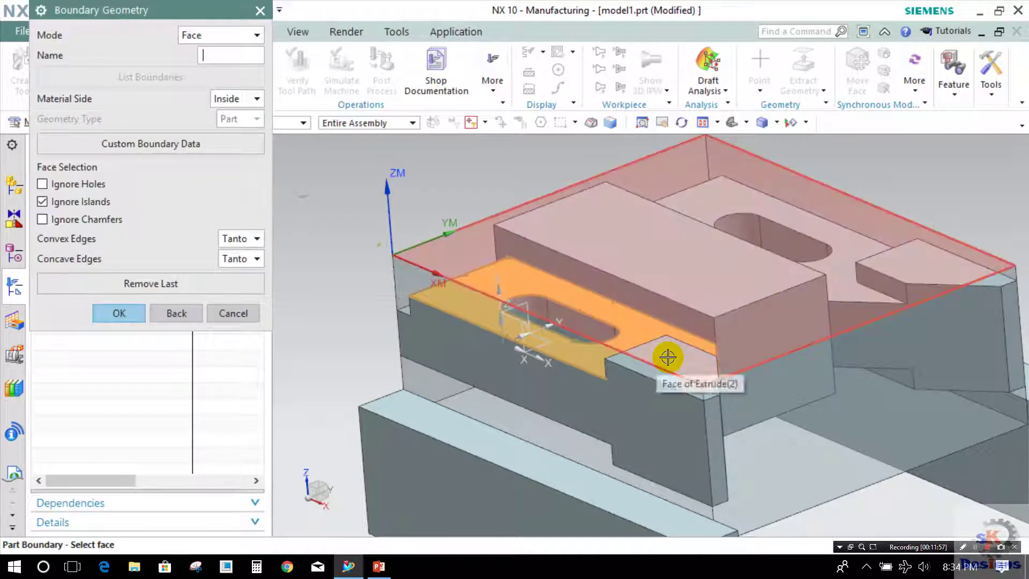
Add the body's raised pad face at the near corner and the raised central block's top face to the part boundaries.
right_click(667, 357)
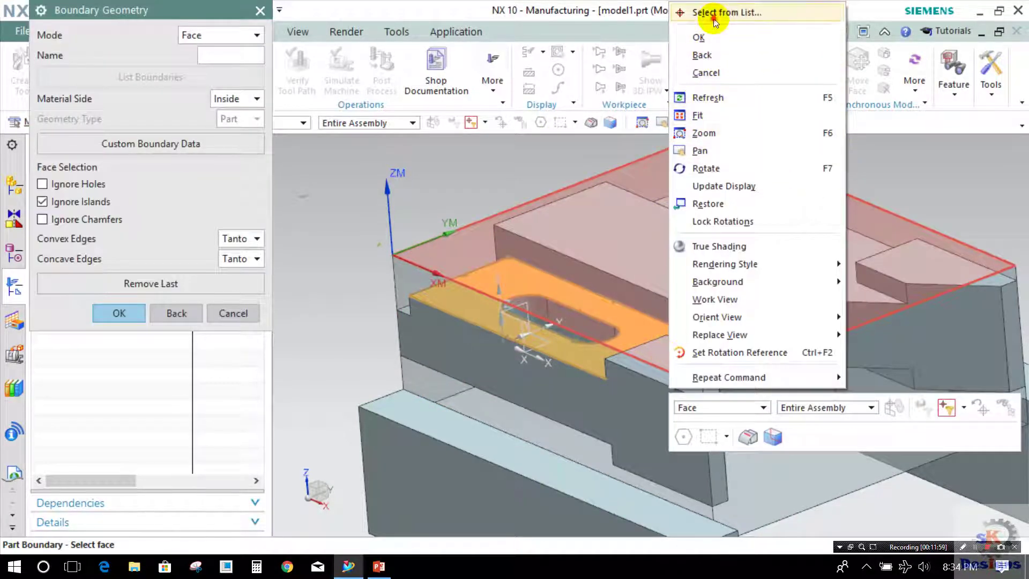
click(702, 11)
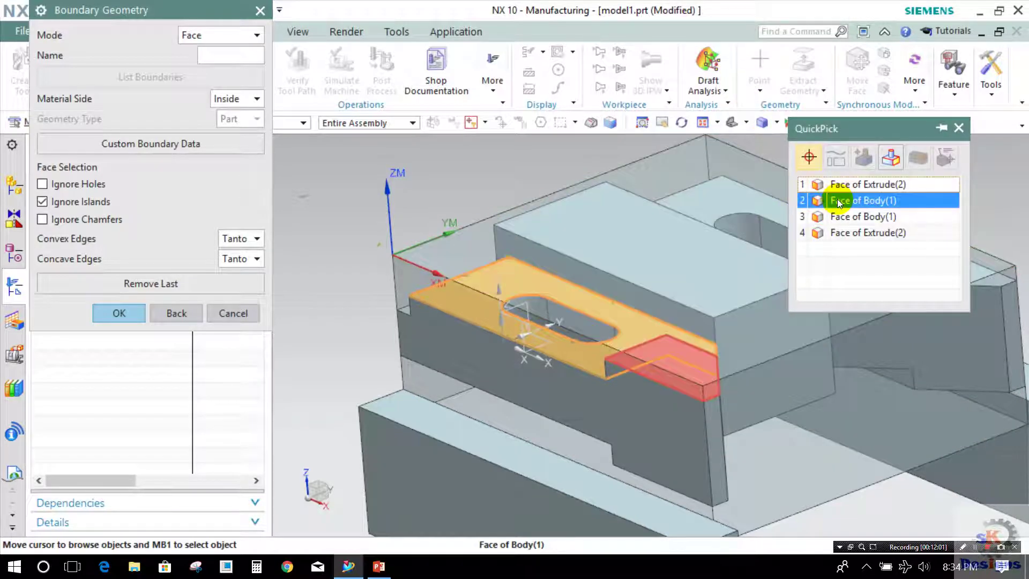
click(835, 200)
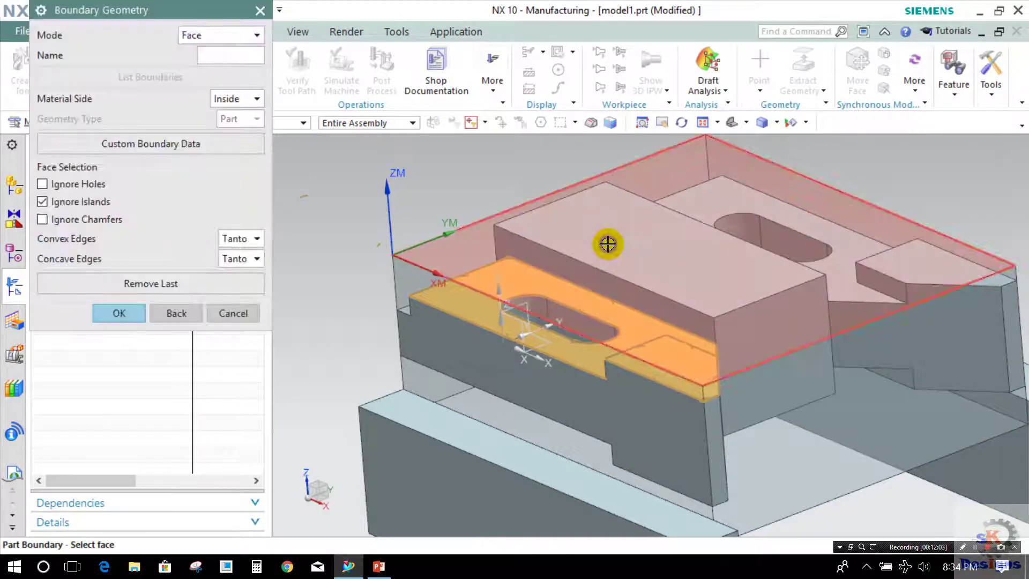
right_click(613, 152)
click(624, 178)
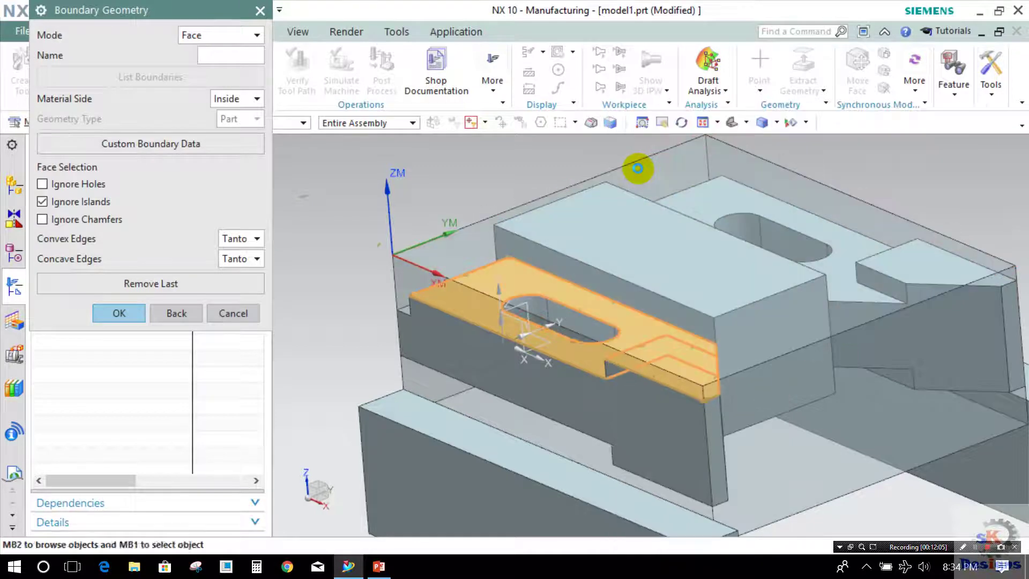
click(730, 196)
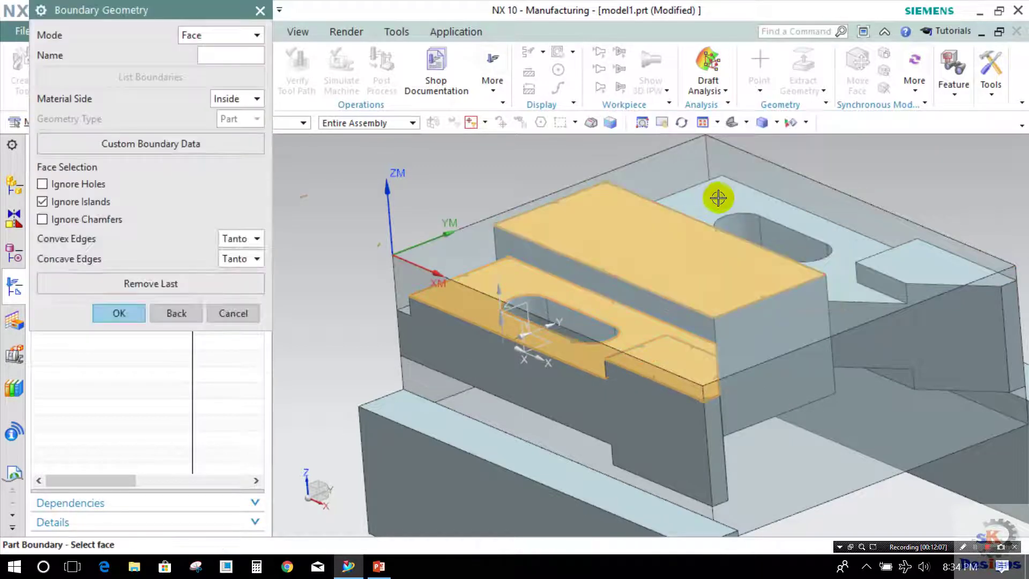
Add the body's far slotted top face and the raised pad face beside it to the part boundaries, and accept the selection.
right_click(718, 198)
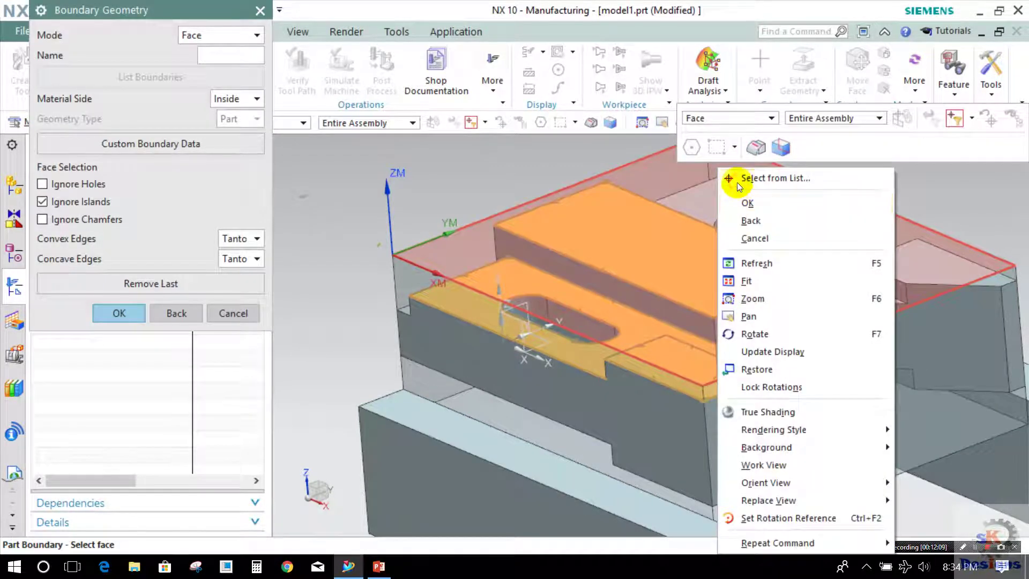
click(737, 182)
click(792, 234)
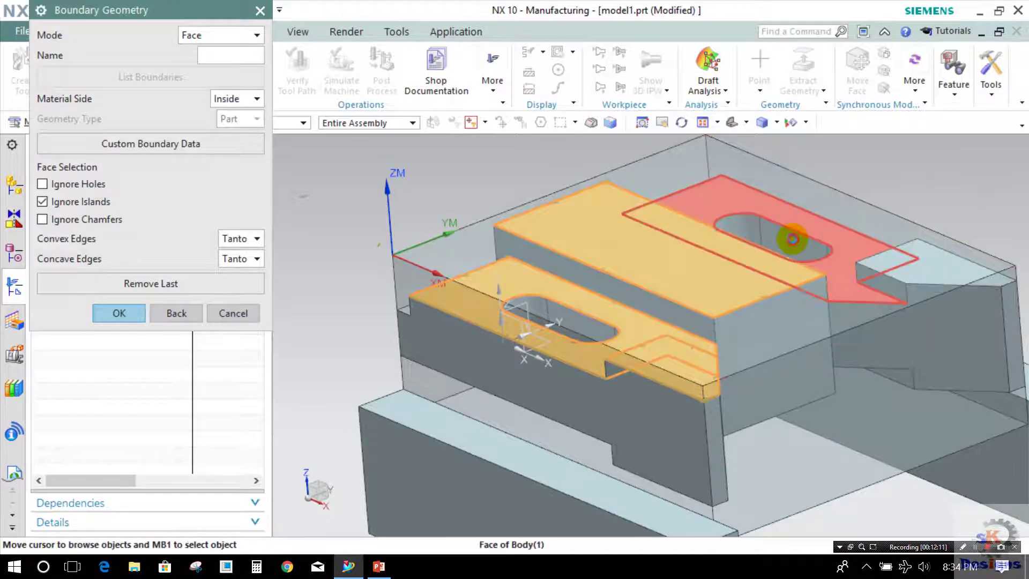
middle_click(871, 249)
right_click(908, 265)
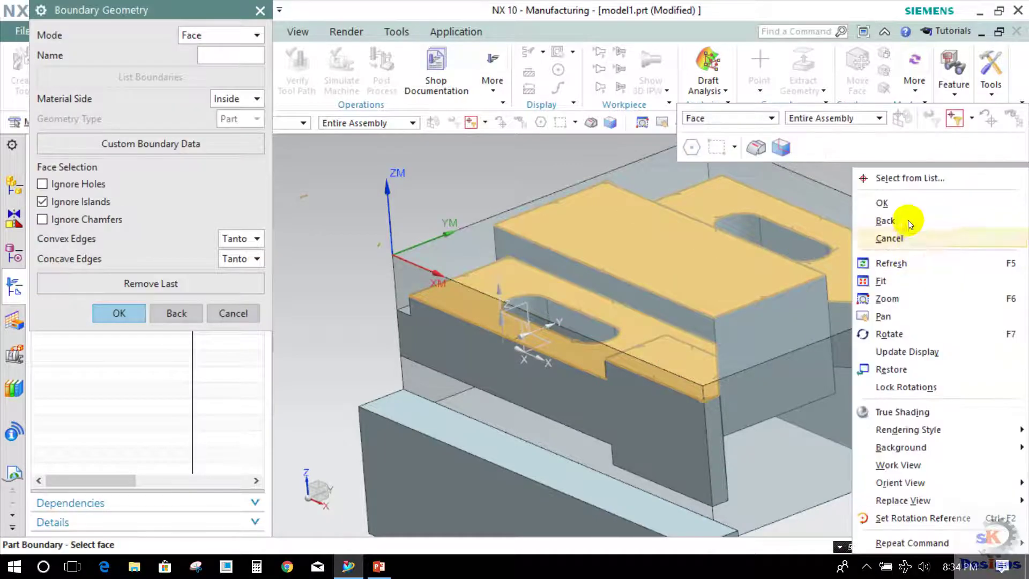
click(883, 176)
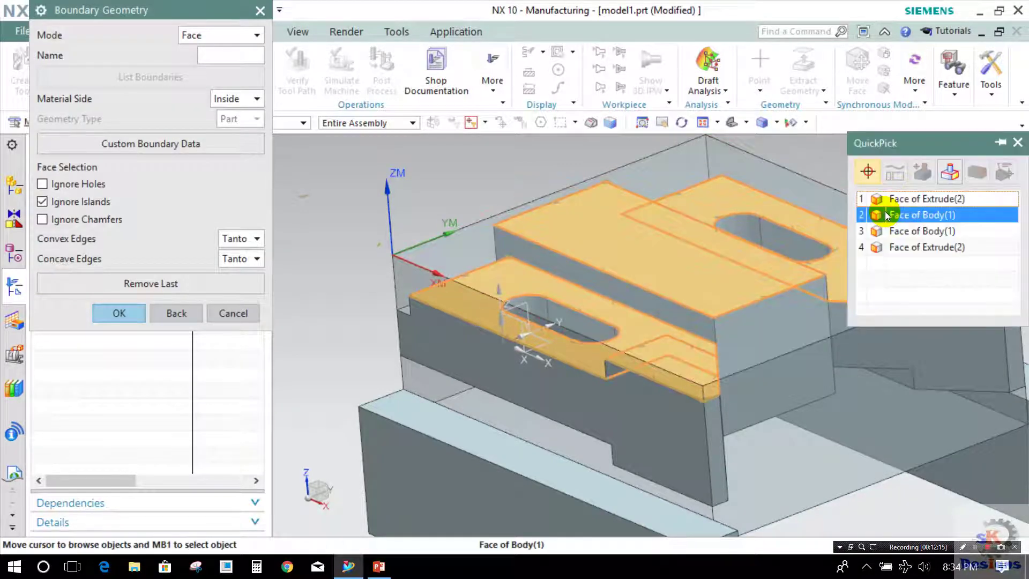
drag(917, 190, 694, 181)
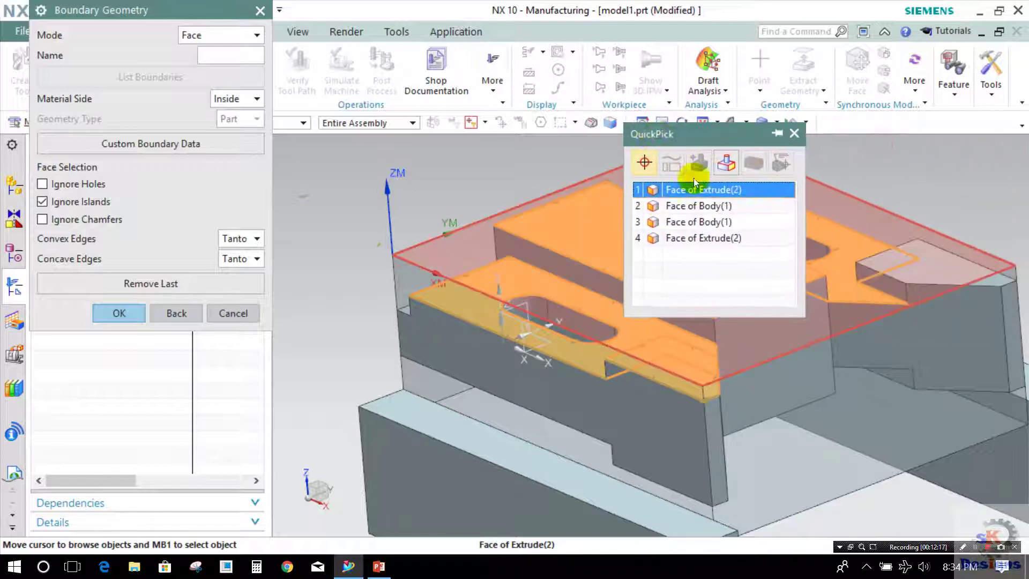
click(707, 206)
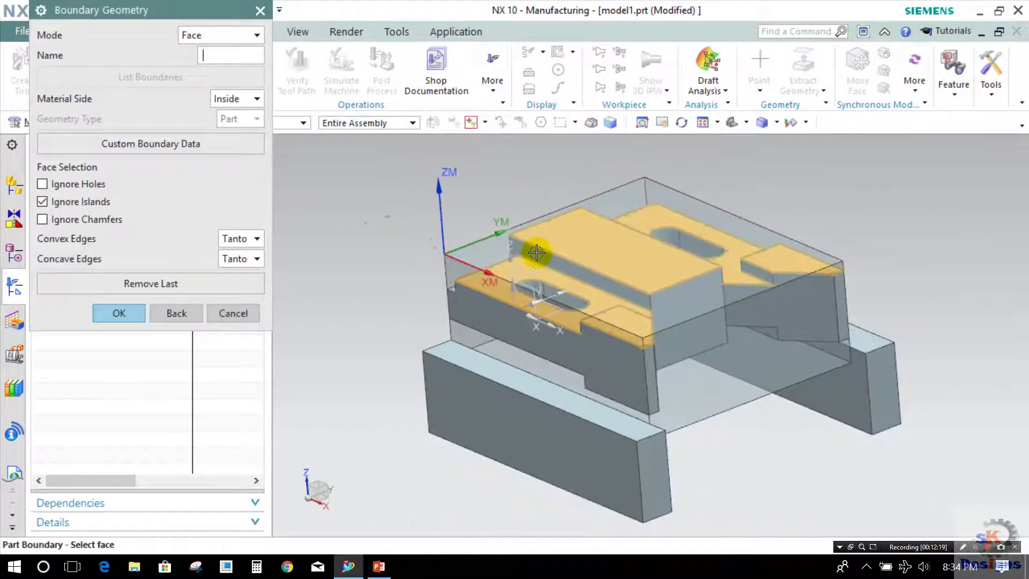
mouse_move(536, 252)
middle_down()
mouse_move(563, 241)
mouse_move(574, 220)
mouse_move(568, 245)
mouse_move(616, 257)
mouse_move(581, 271)
mouse_move(536, 266)
middle_up()
click(110, 311)
key(Escape)
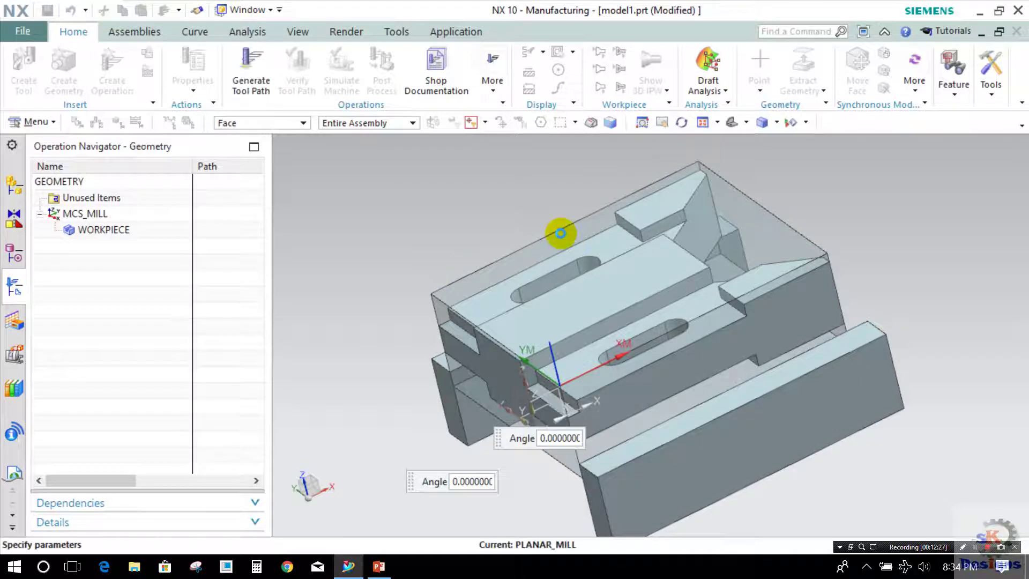
Specify the blank boundary from the top face of the transparent stock block and accept it.
middle_drag(529, 239, 454, 304)
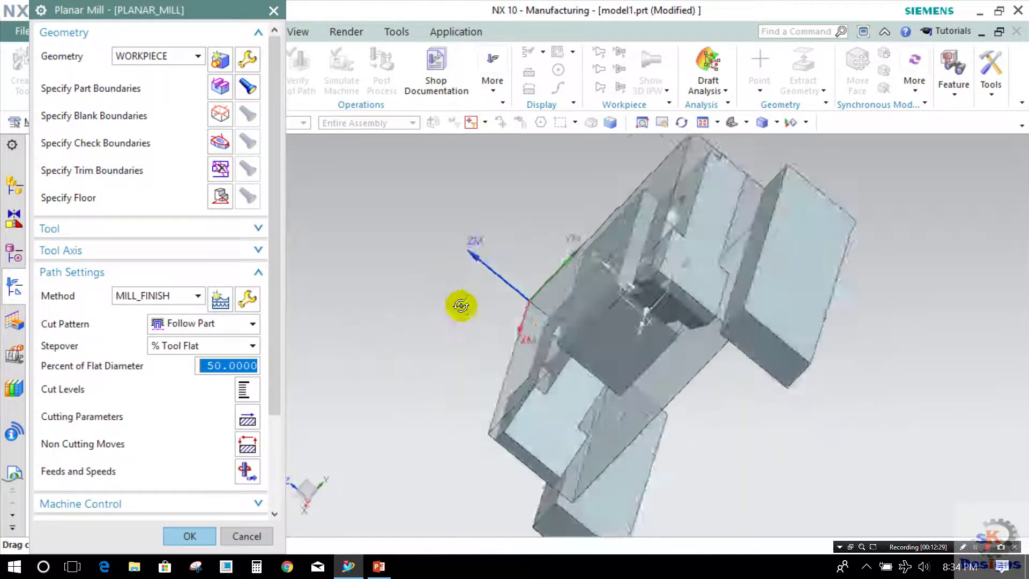
key(Home)
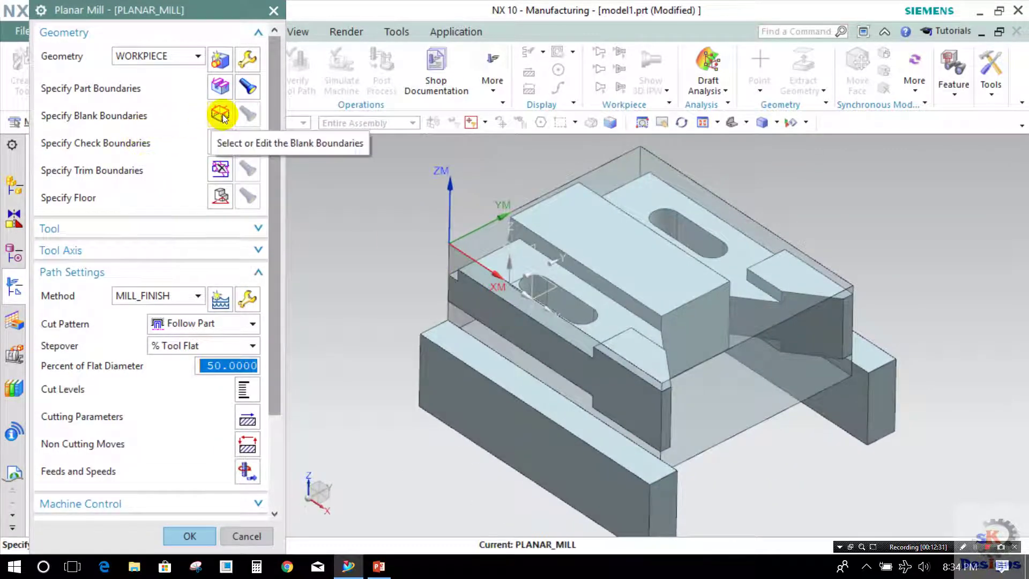
click(220, 114)
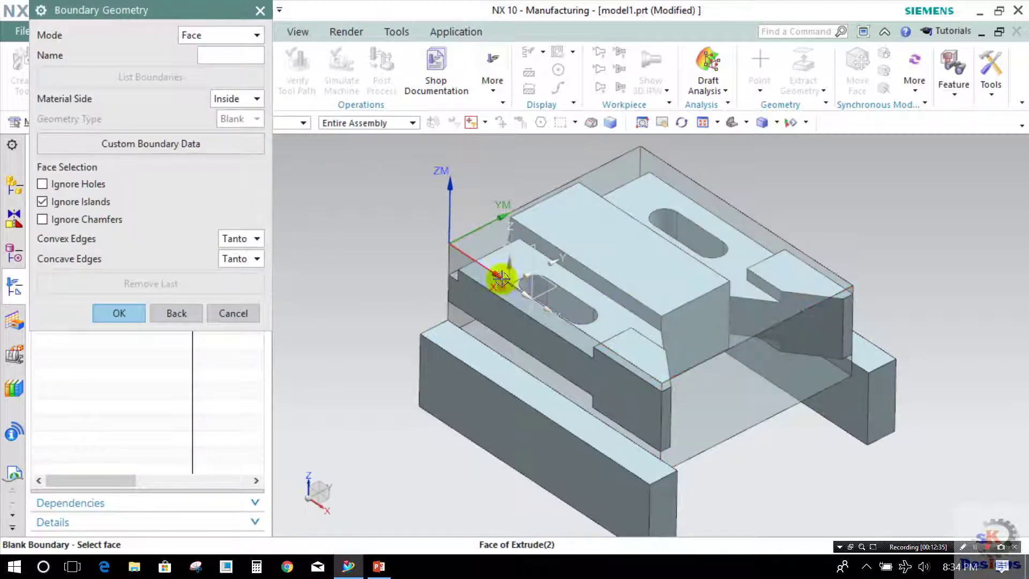
click(474, 242)
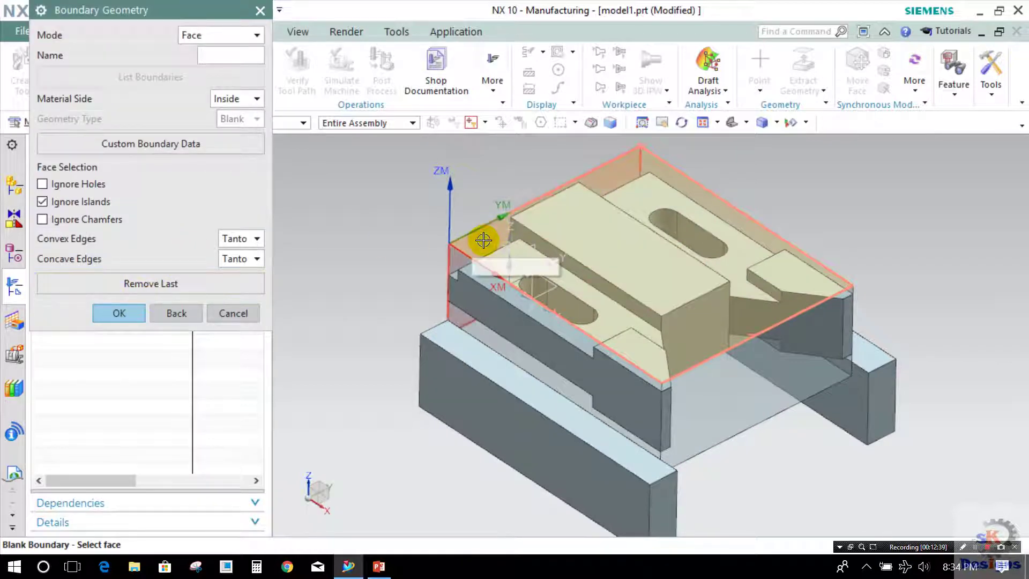
click(118, 314)
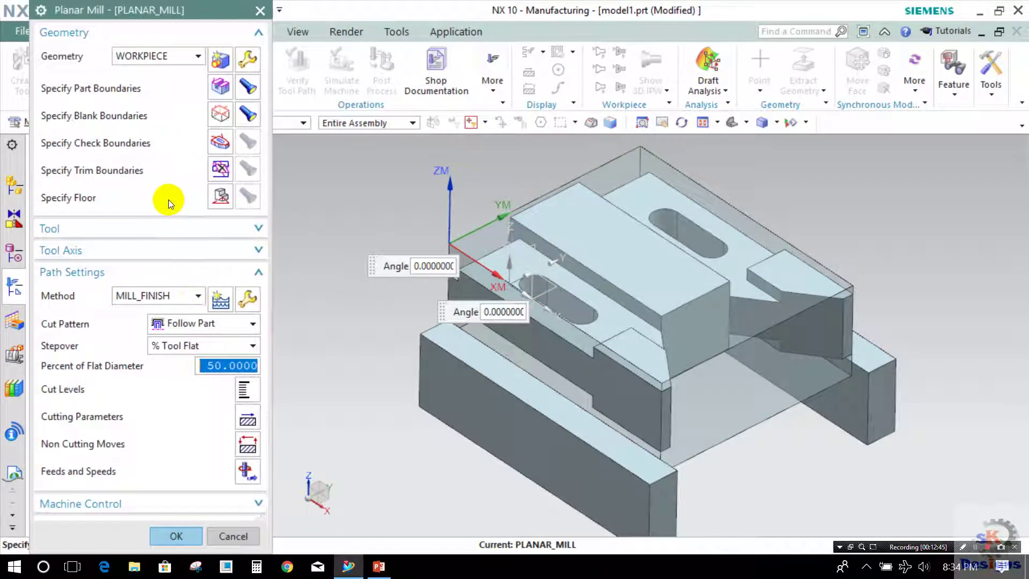
Specify the floor as an inferred plane on the body's slotted face beside the XM axis, with a 0 mm offset.
click(219, 193)
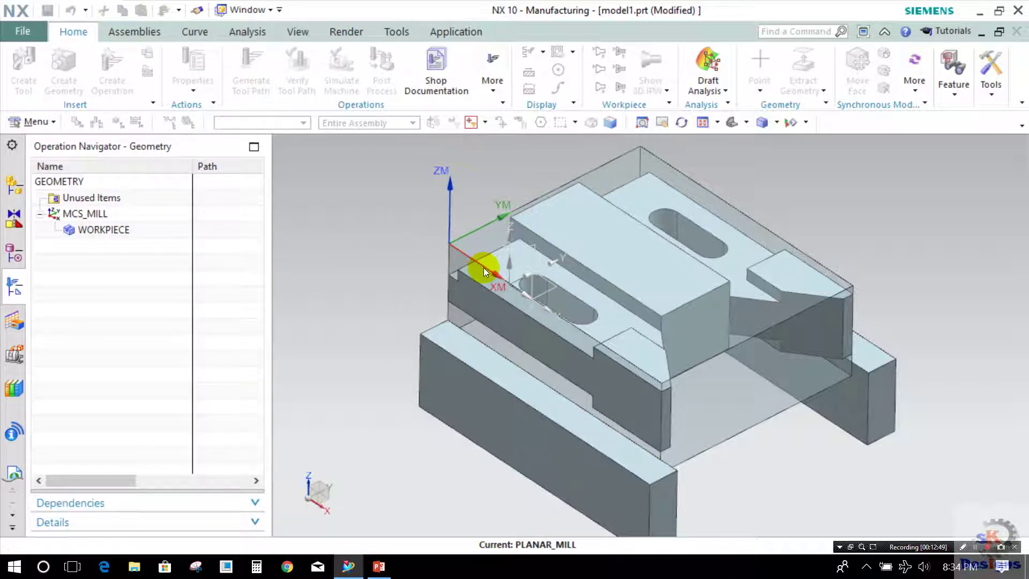
scroll(482, 284, up, 3)
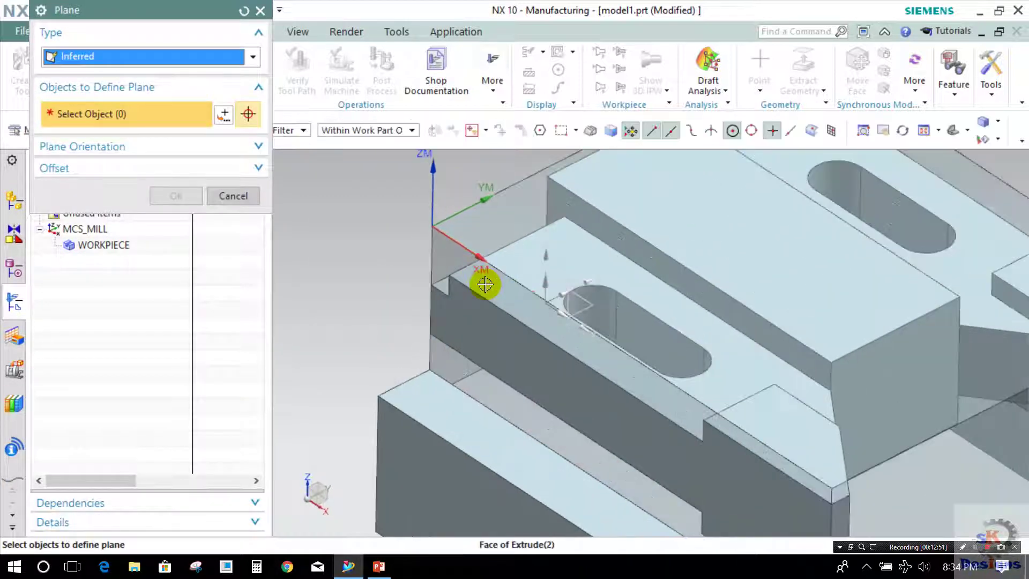
right_click(484, 283)
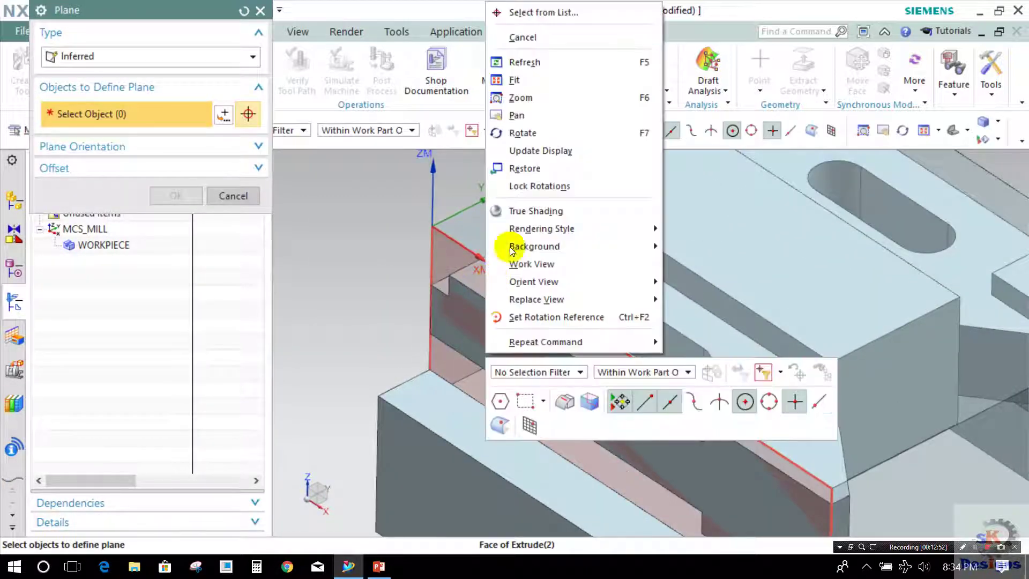
click(522, 12)
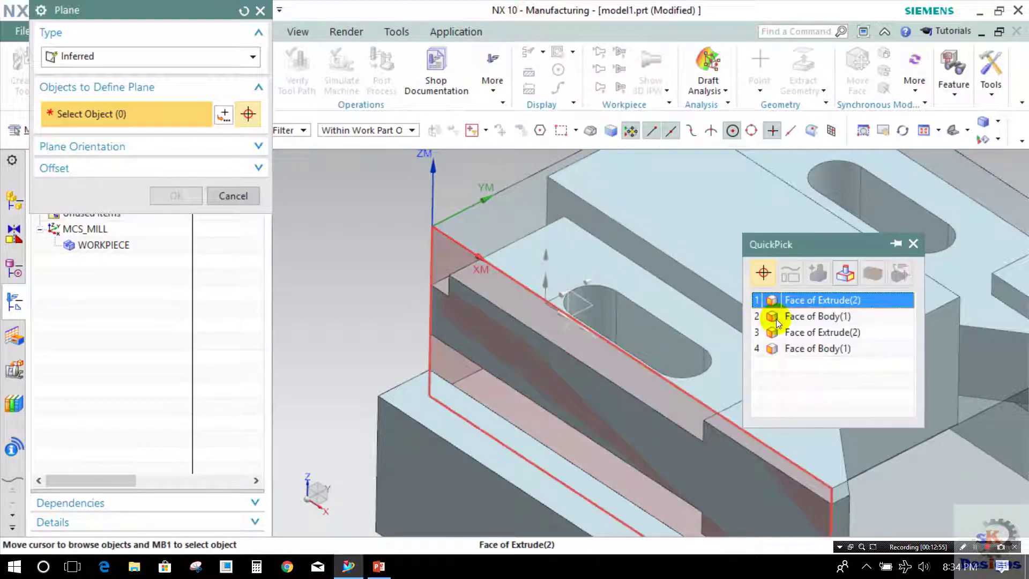
click(768, 317)
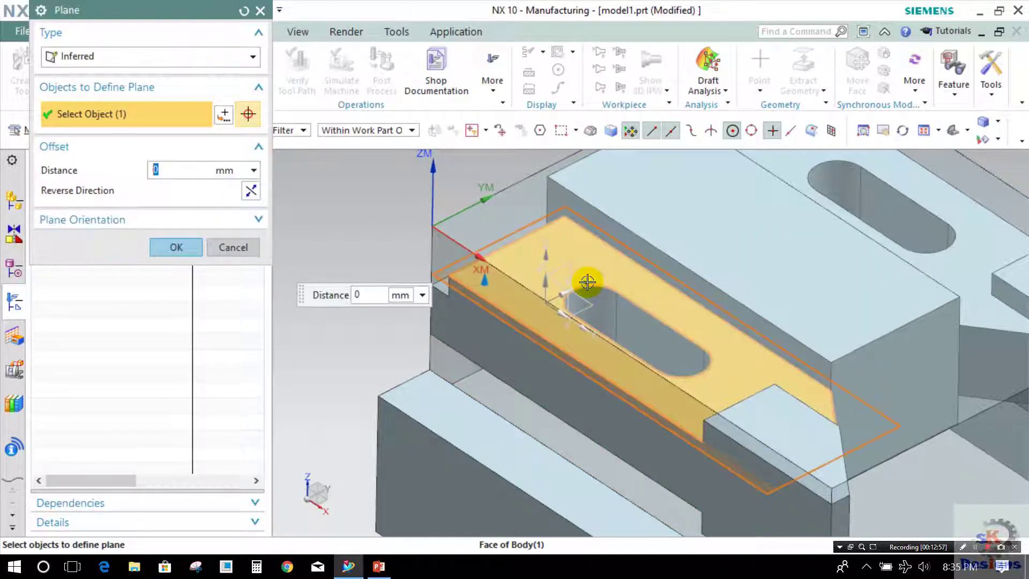
scroll(588, 283, down, 5)
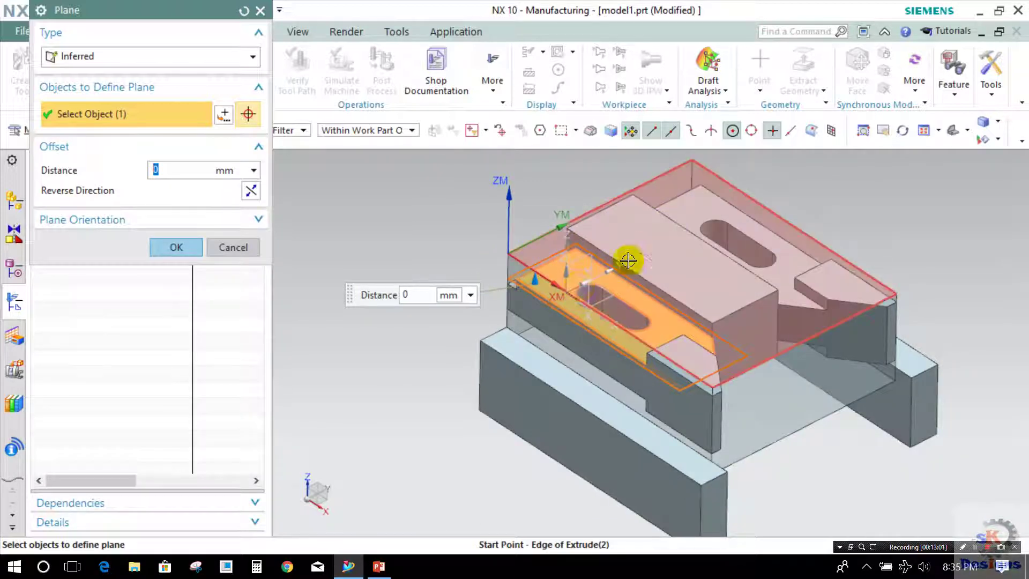
click(168, 248)
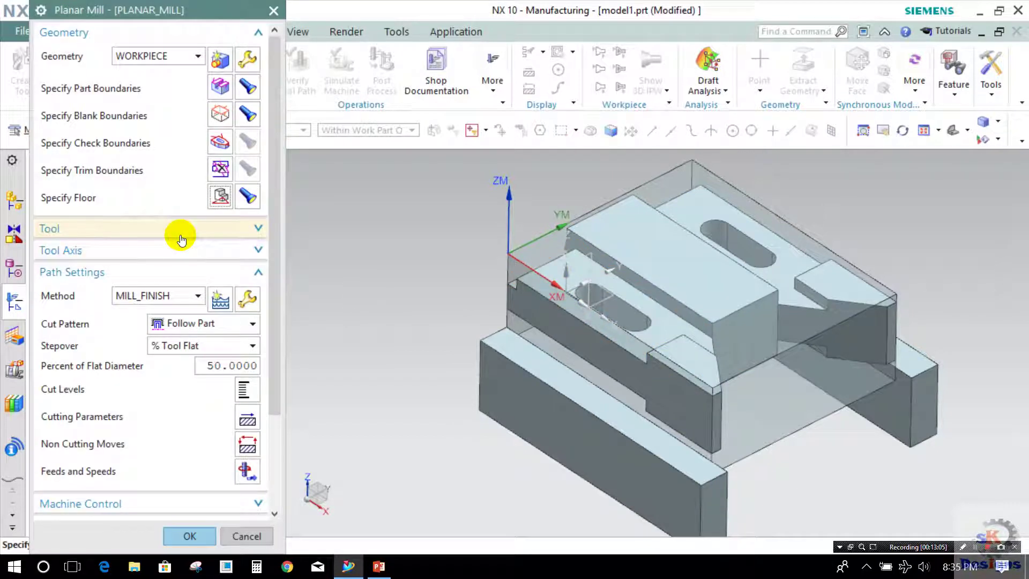
Assign the EMC30 milling tool to the operation and use +ZM Axis as its tool axis.
click(181, 236)
click(185, 251)
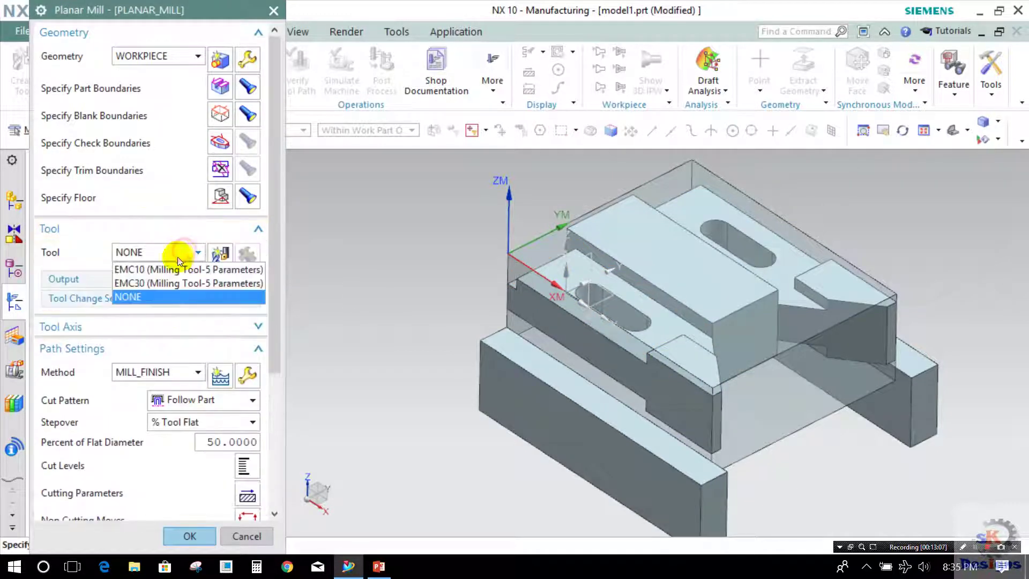
click(172, 284)
middle_click(139, 260)
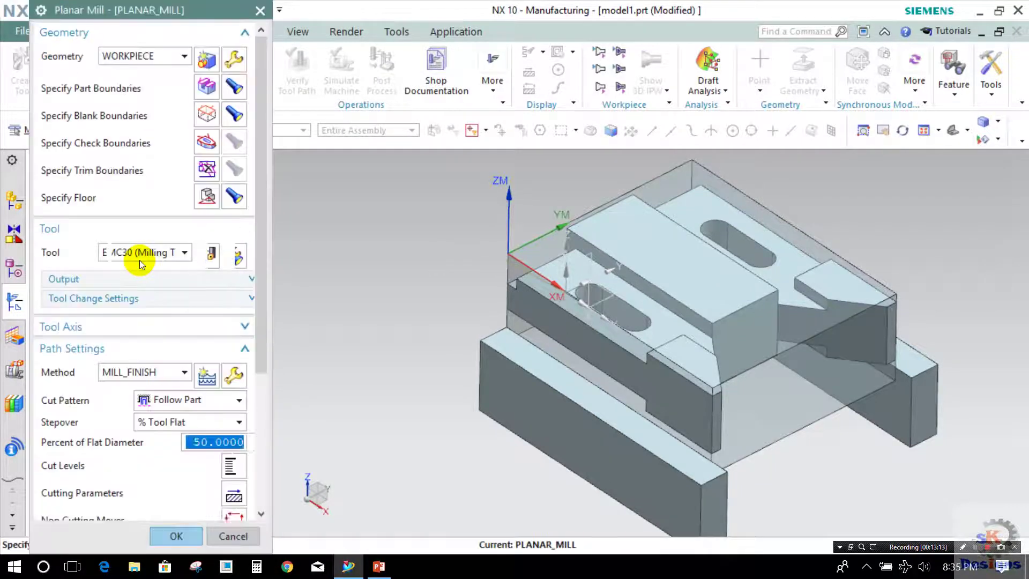
click(132, 328)
click(174, 355)
click(172, 366)
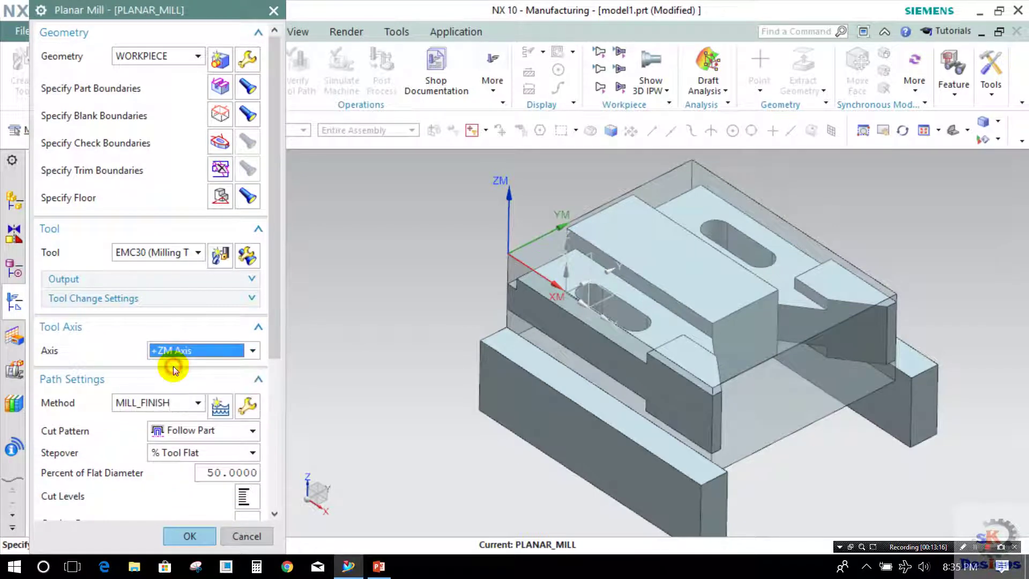
Use the MILL_FINISH method and Follow Part cut pattern, and accept Constant cut levels with a common depth per cut of 3.
click(176, 407)
click(171, 433)
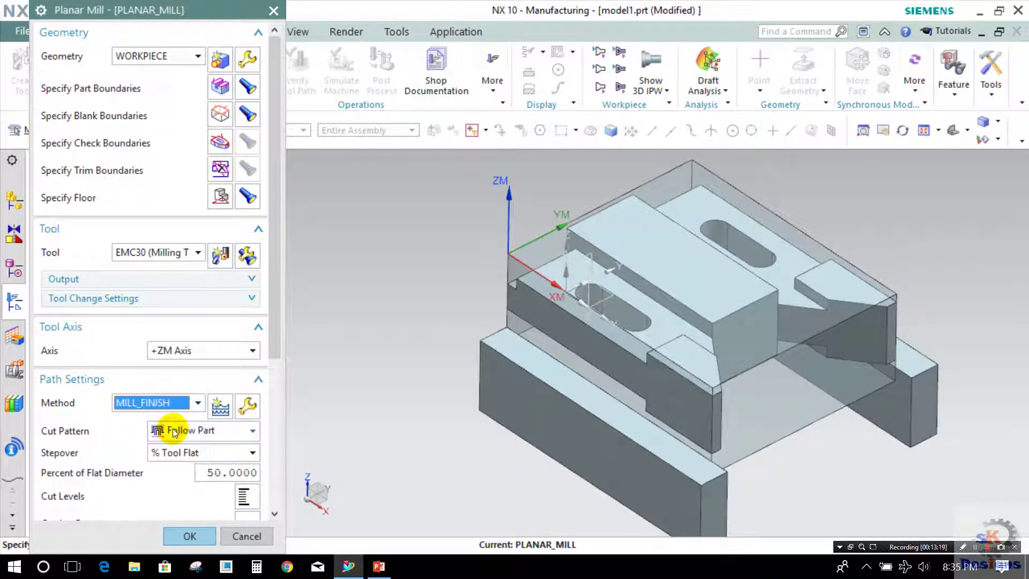
click(172, 431)
click(172, 431)
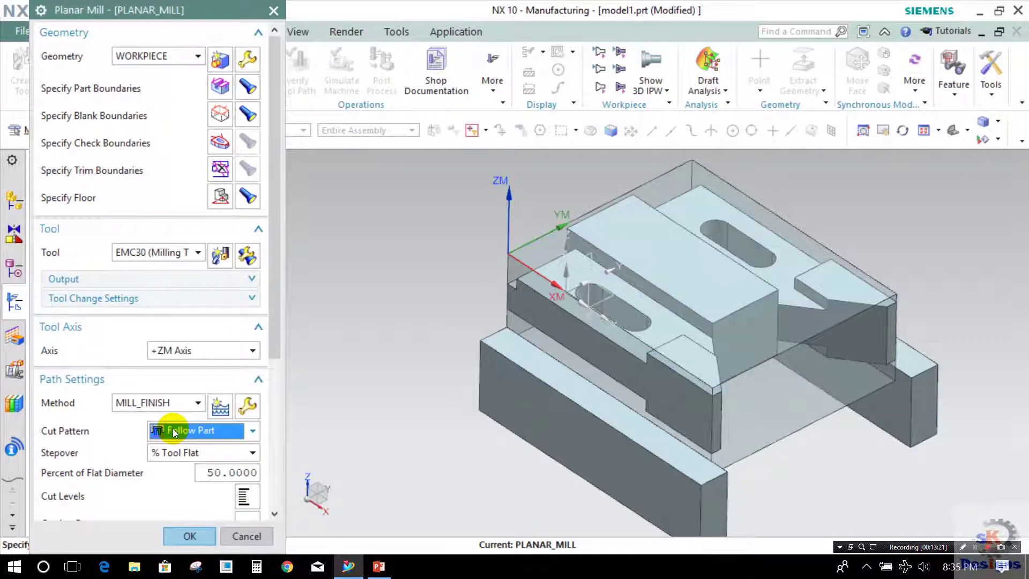
scroll(241, 443, down, 2)
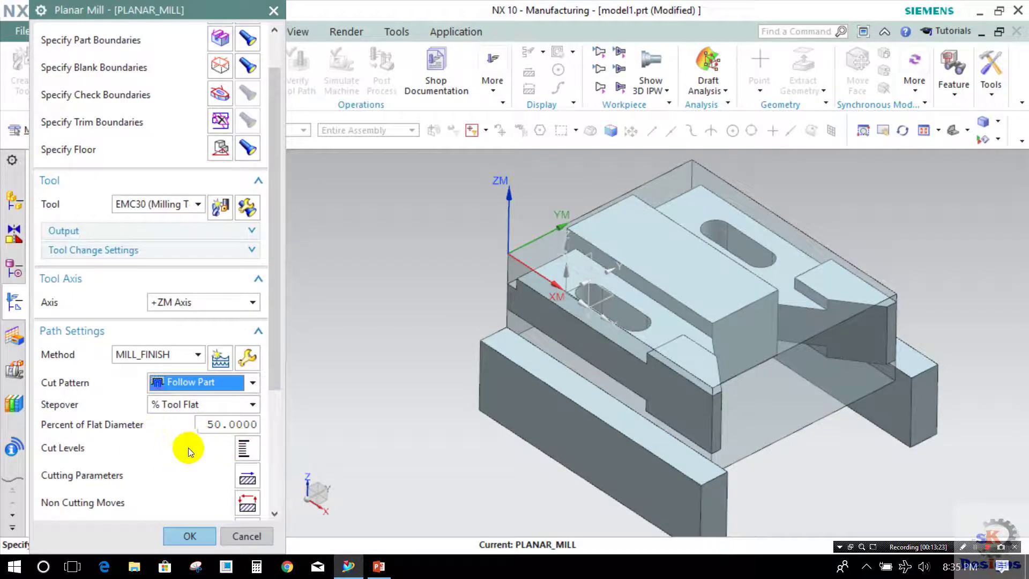
click(245, 446)
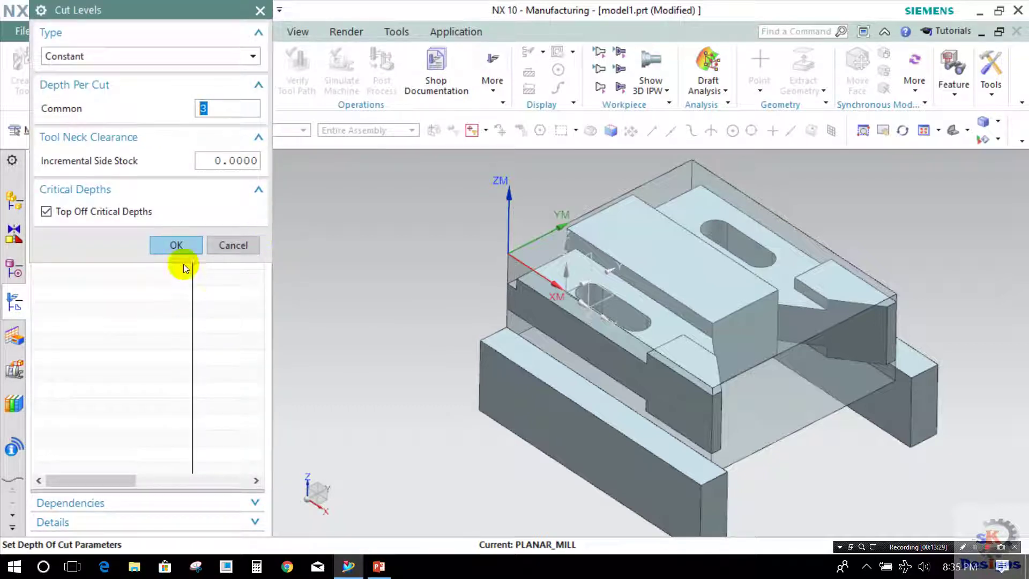
click(176, 245)
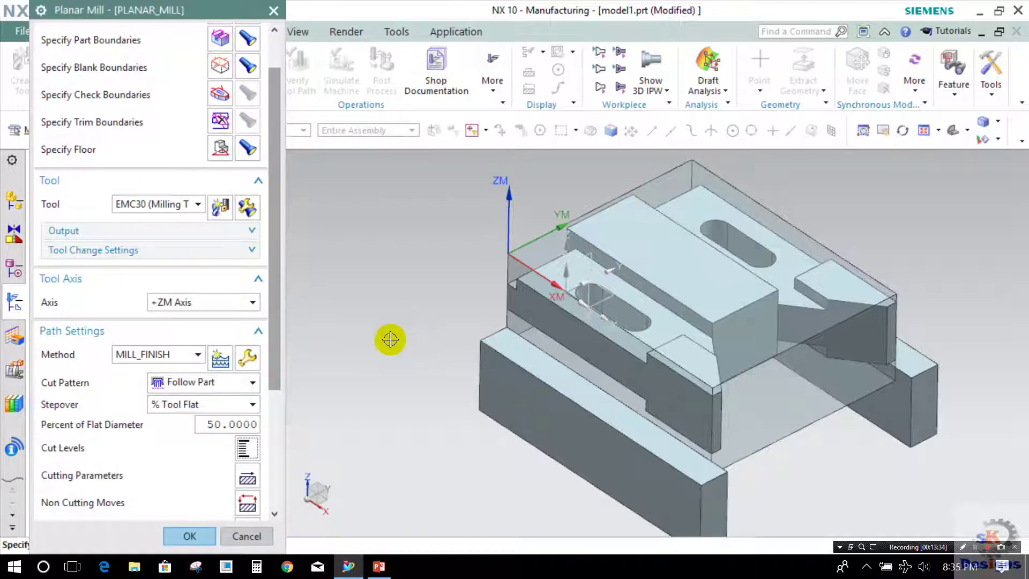
Generate the Planar Mill operation's tool path.
scroll(246, 413, down, 4)
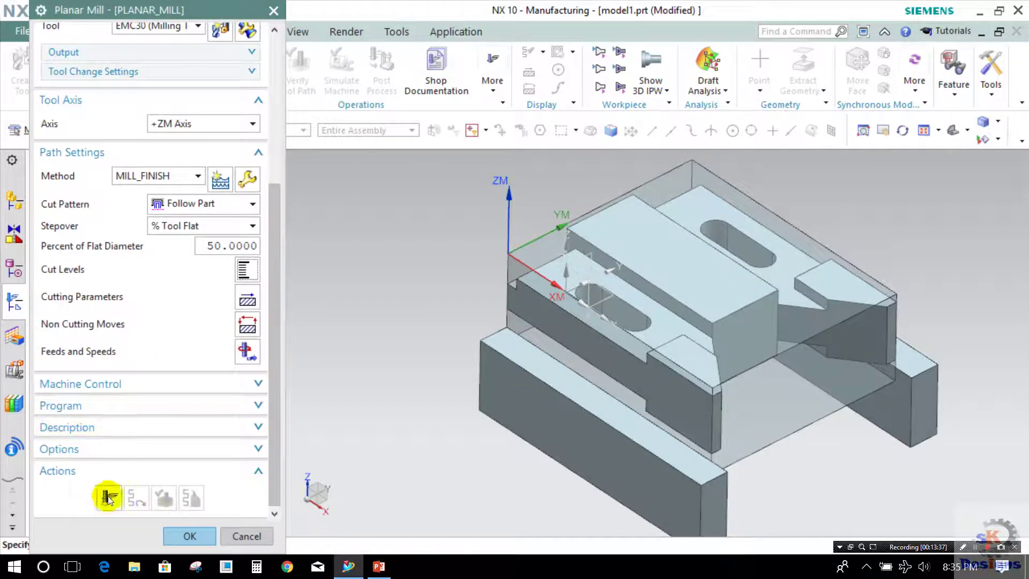
click(120, 490)
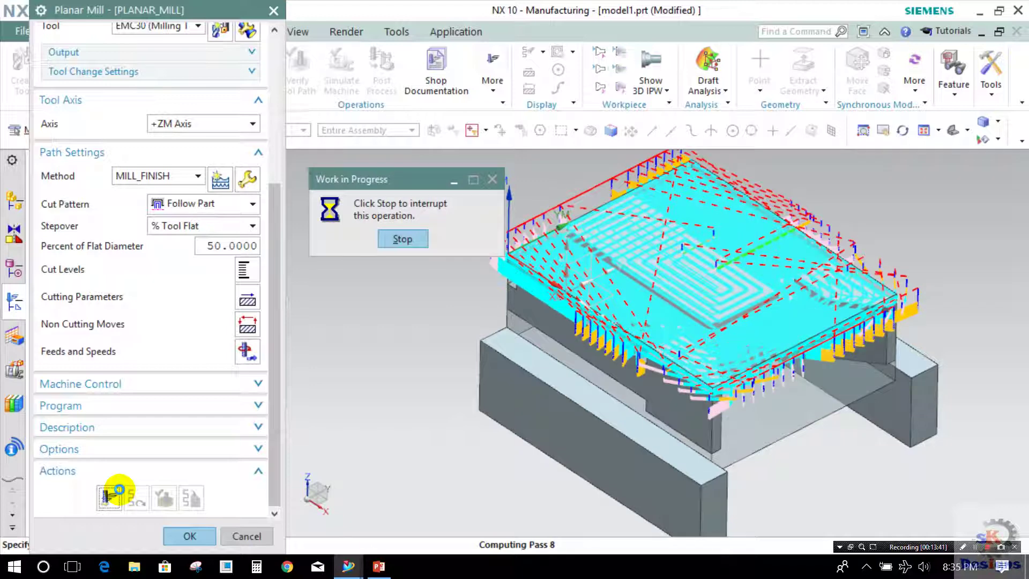
middle_click(116, 489)
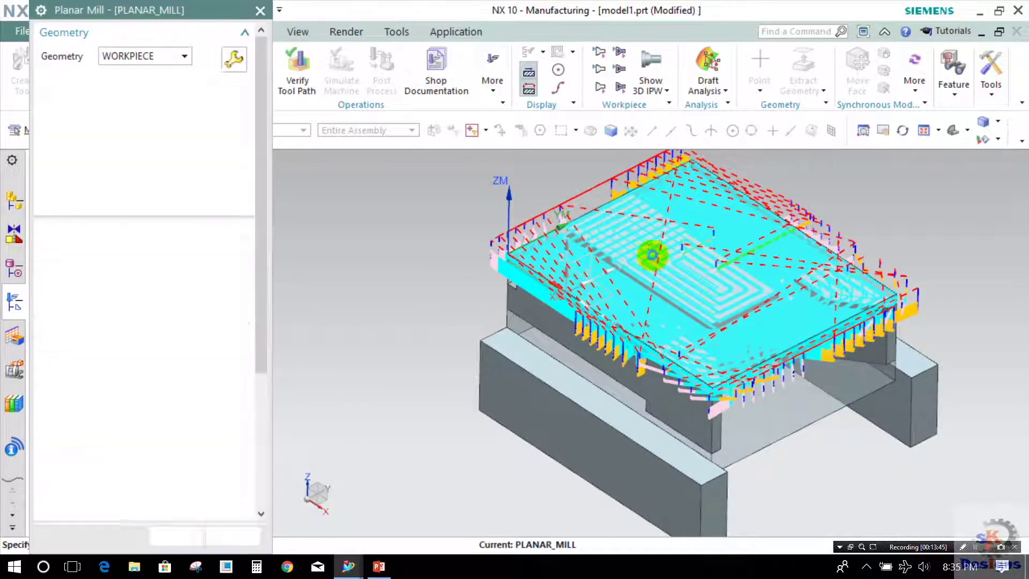
Verify the Planar Mill tool path with a 3D dynamic simulation, raise the animation speed to 10, and accept the operation.
scroll(239, 391, down, 5)
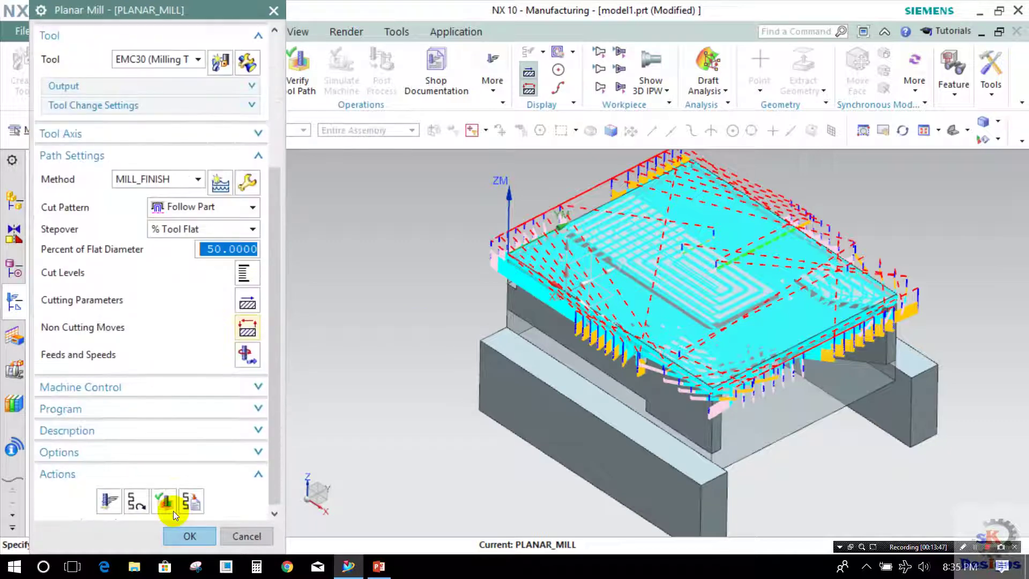
click(165, 499)
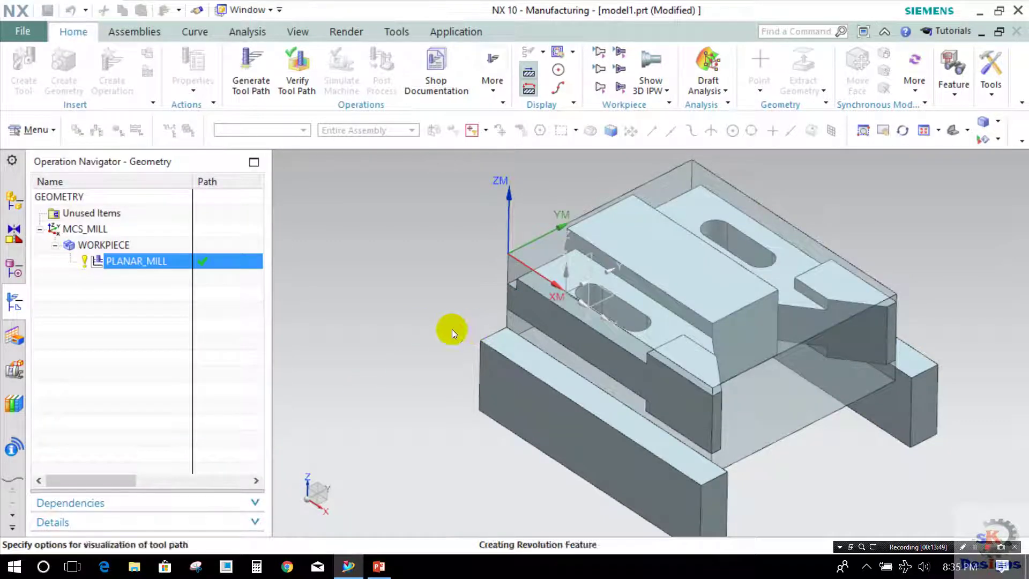
scroll(214, 316, down, 1)
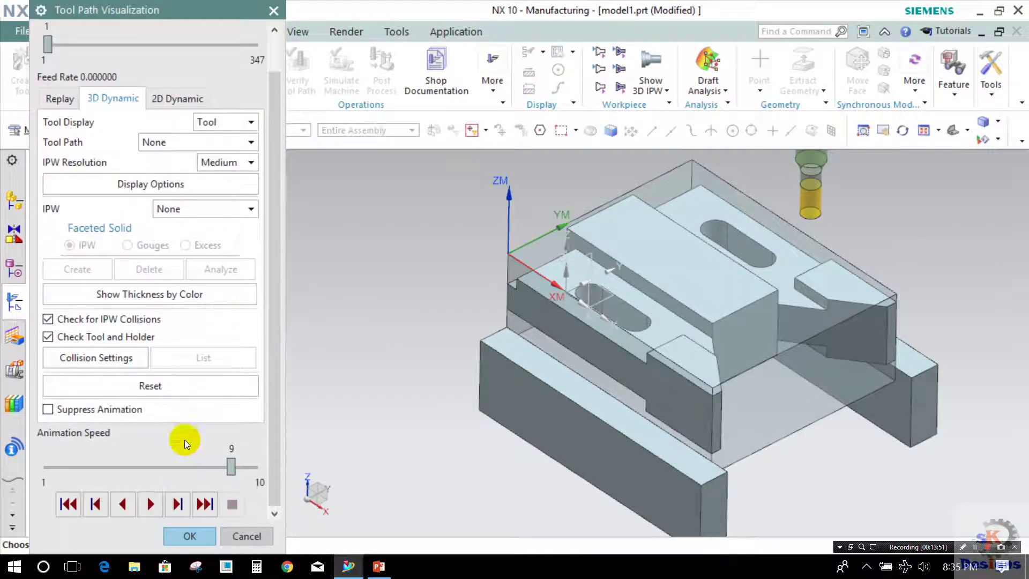
click(143, 513)
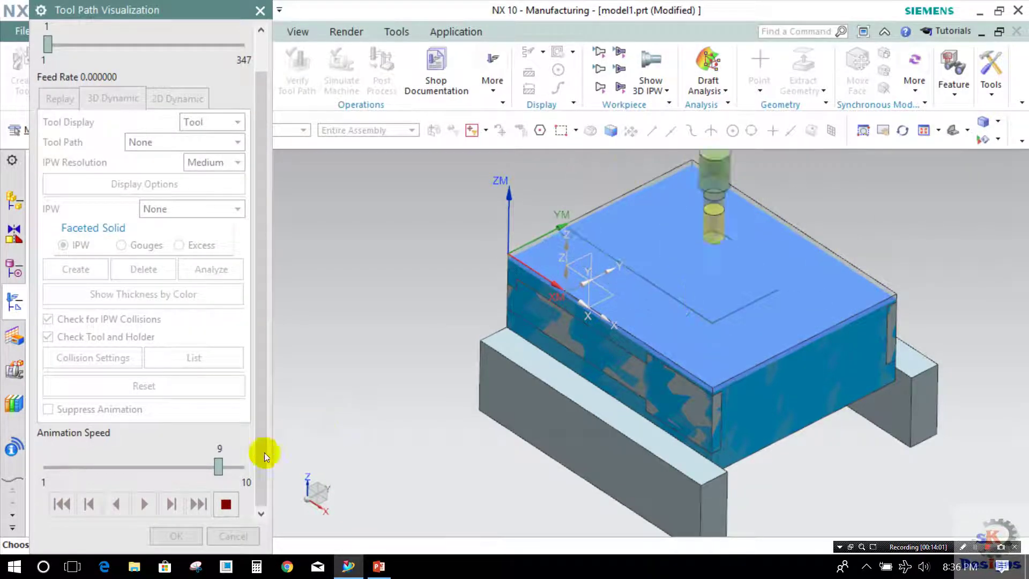
click(232, 466)
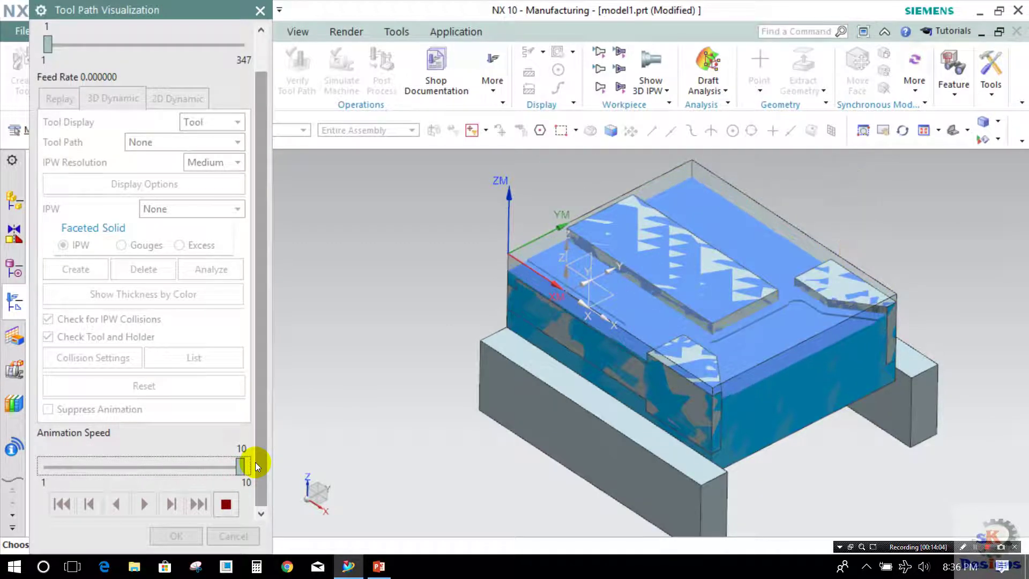
click(156, 537)
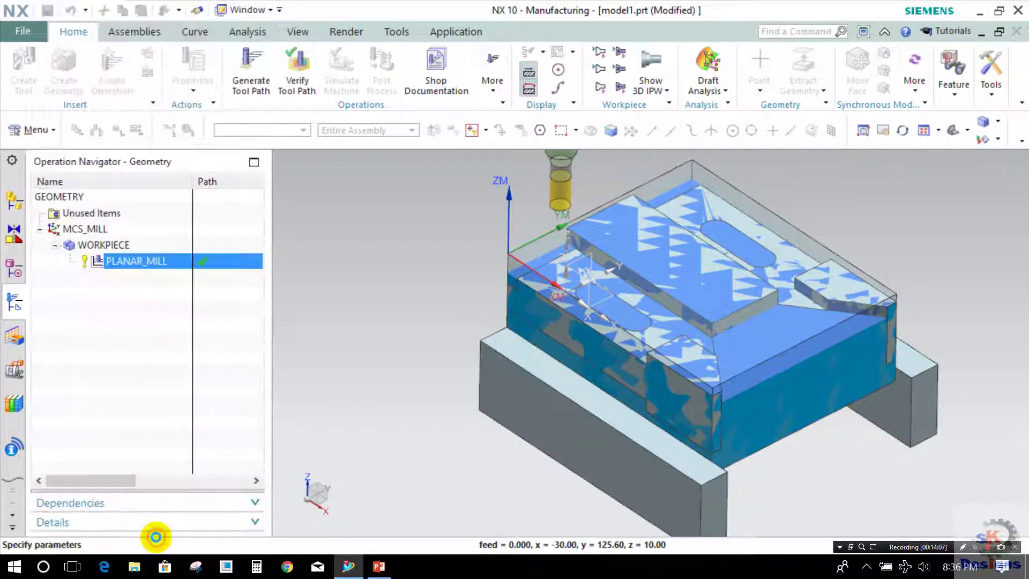
middle_drag(375, 349, 391, 327)
click(183, 535)
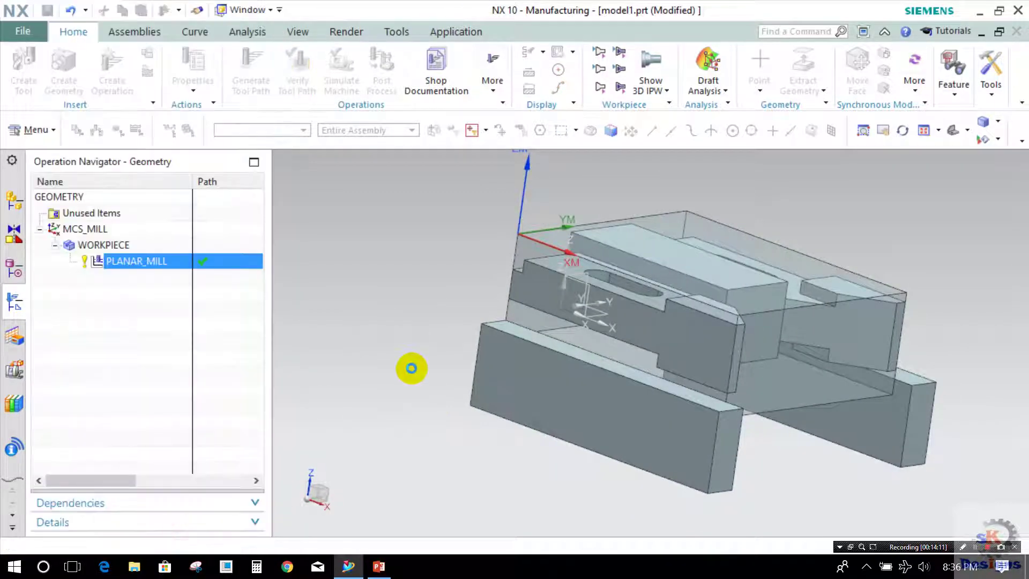
Create a mill_planar Floor and Wall with IPW operation using the WORKPIECE geometry and the MILL_FINISH method.
middle_drag(458, 336, 558, 271)
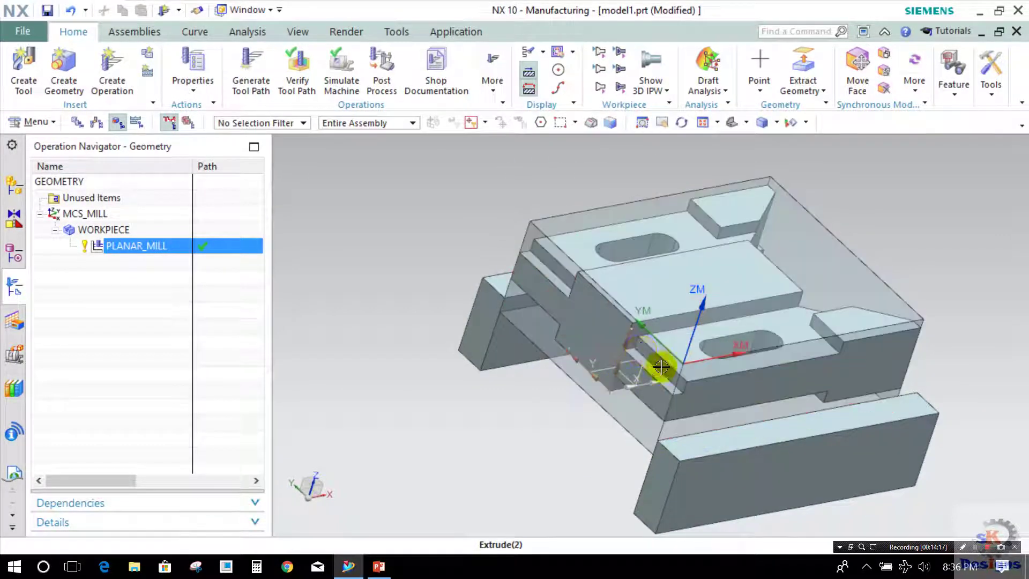
click(114, 75)
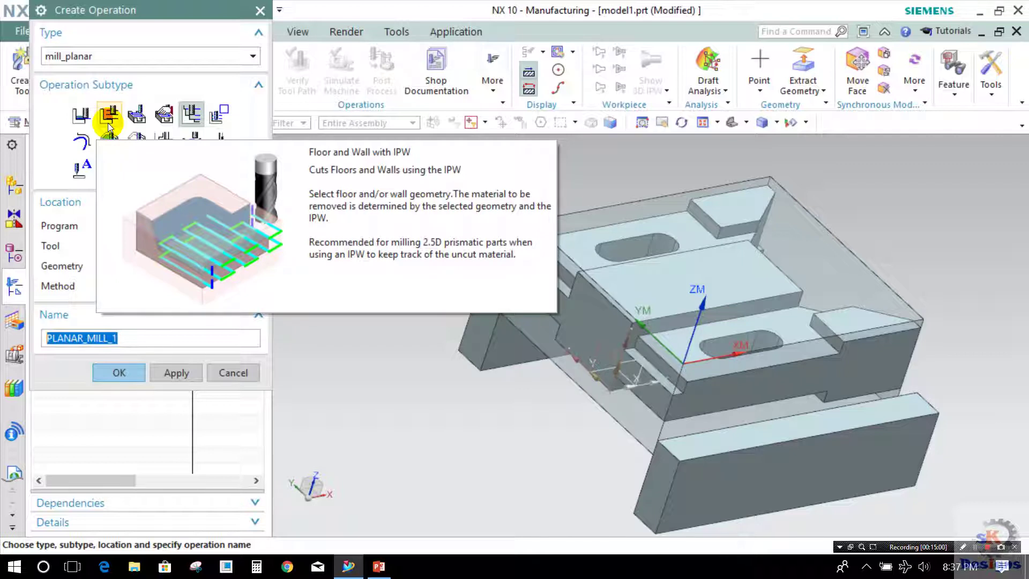
mouse_move(406, 239)
middle_down()
mouse_move(395, 220)
mouse_move(413, 227)
middle_up()
scroll(570, 295, up, 2)
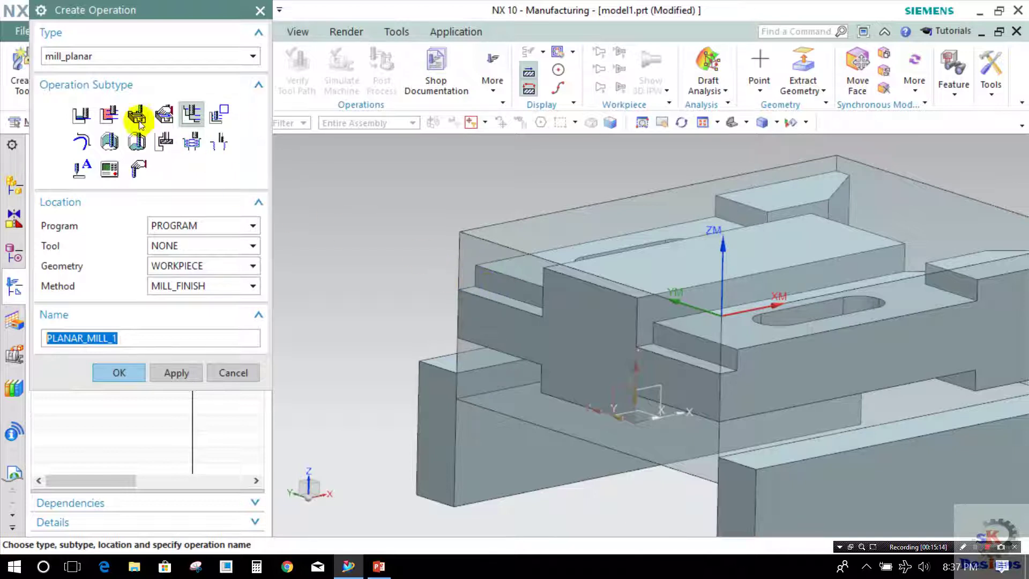
click(109, 113)
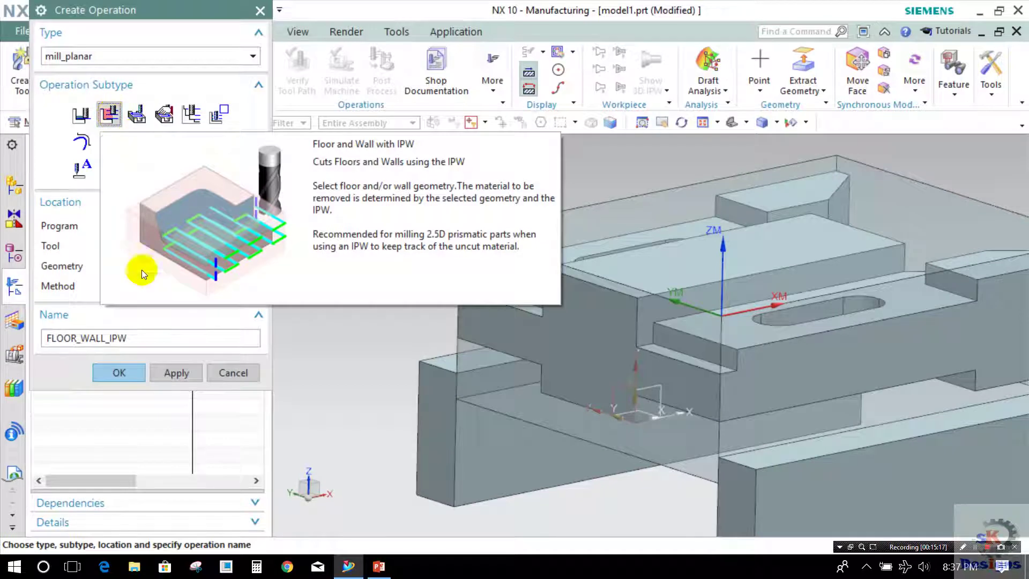
click(184, 269)
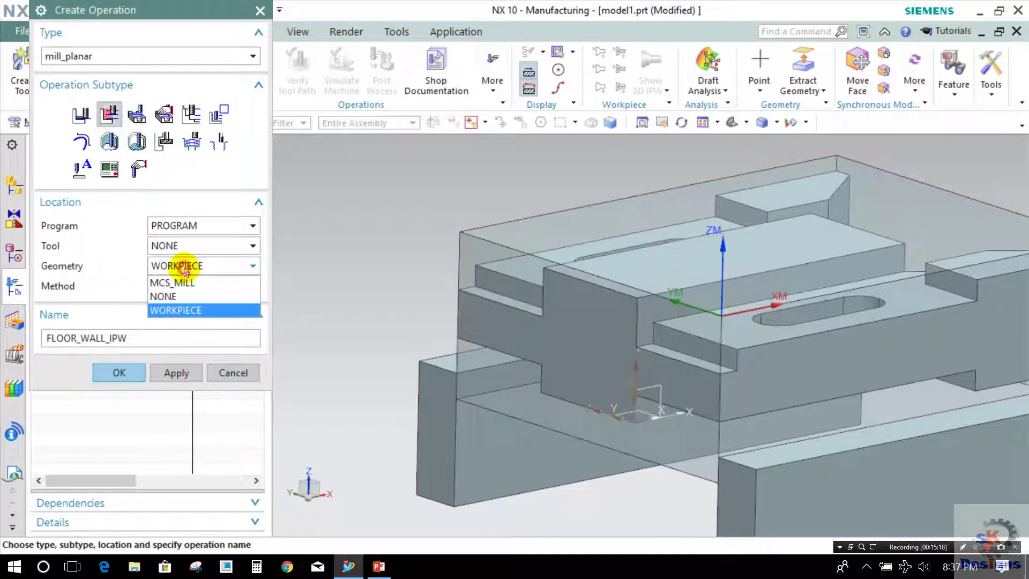
click(172, 309)
click(137, 377)
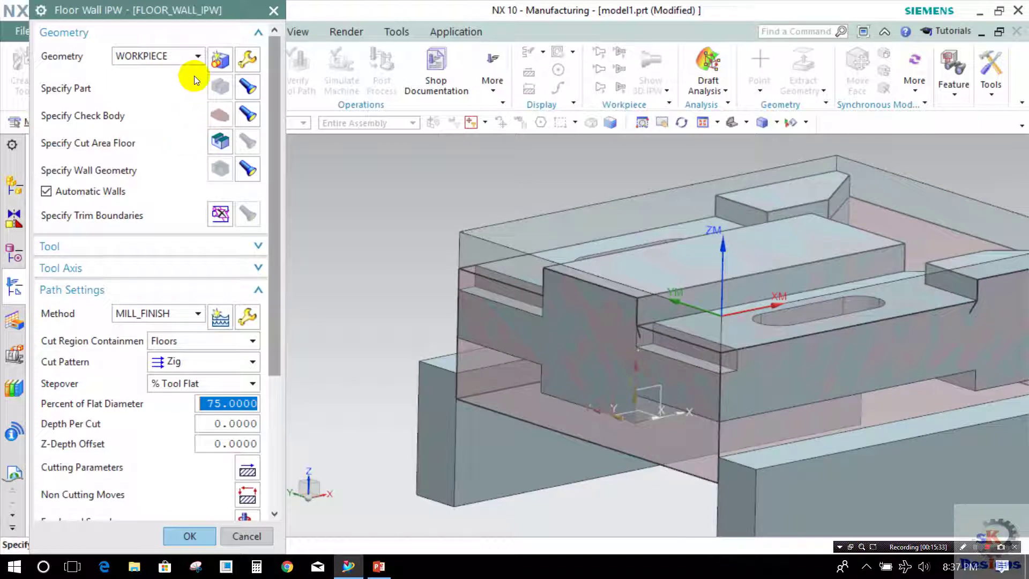
Specify the two narrow step faces on either side of the central raised block as the cut area floor.
click(213, 138)
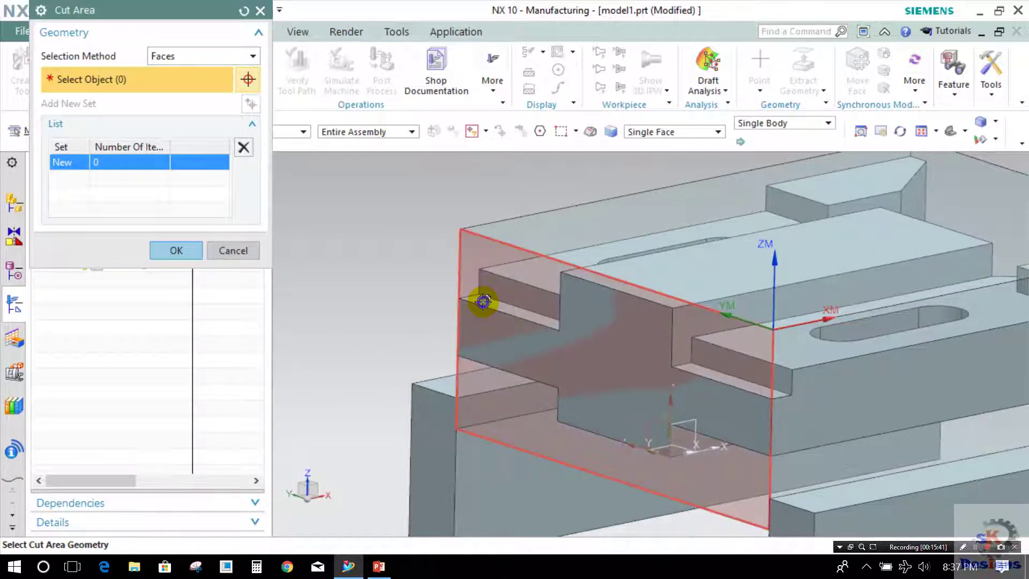
right_click(487, 296)
click(519, 19)
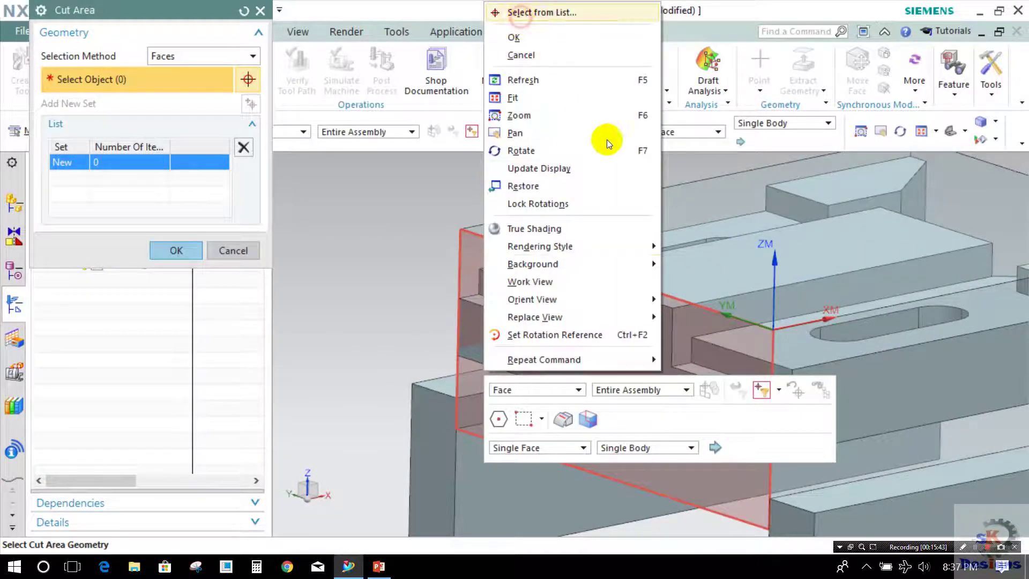
click(699, 219)
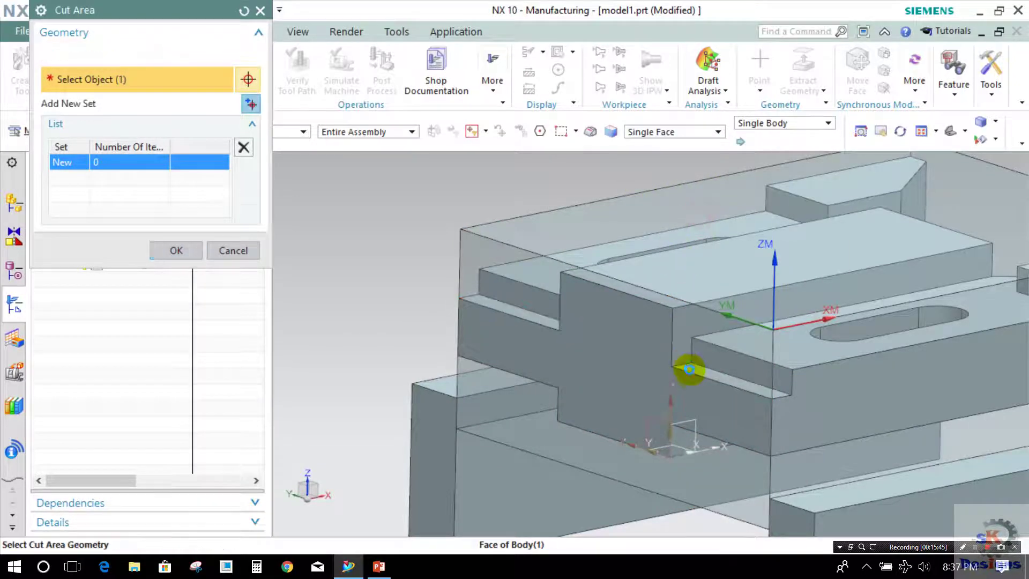
right_click(691, 363)
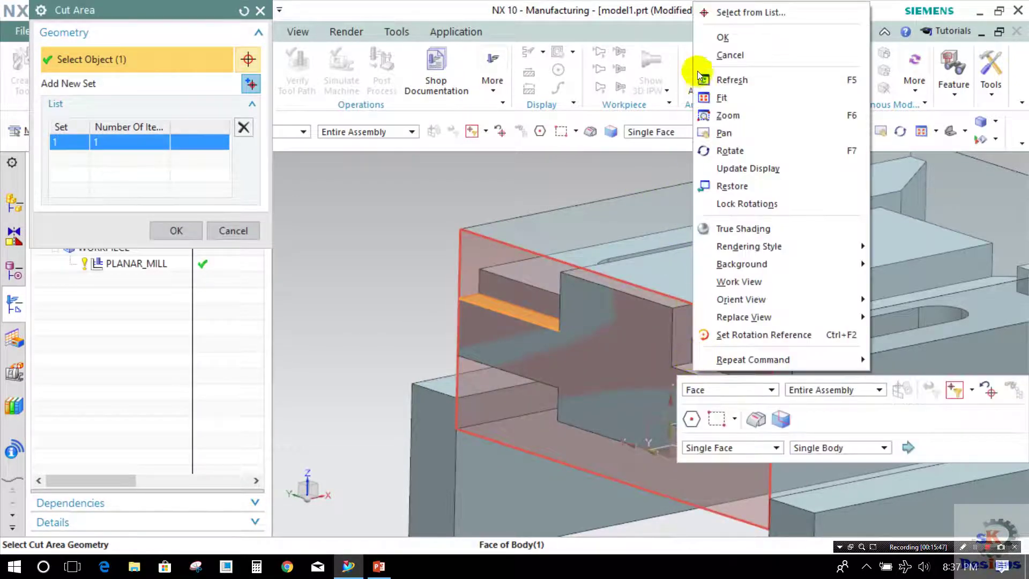
click(713, 12)
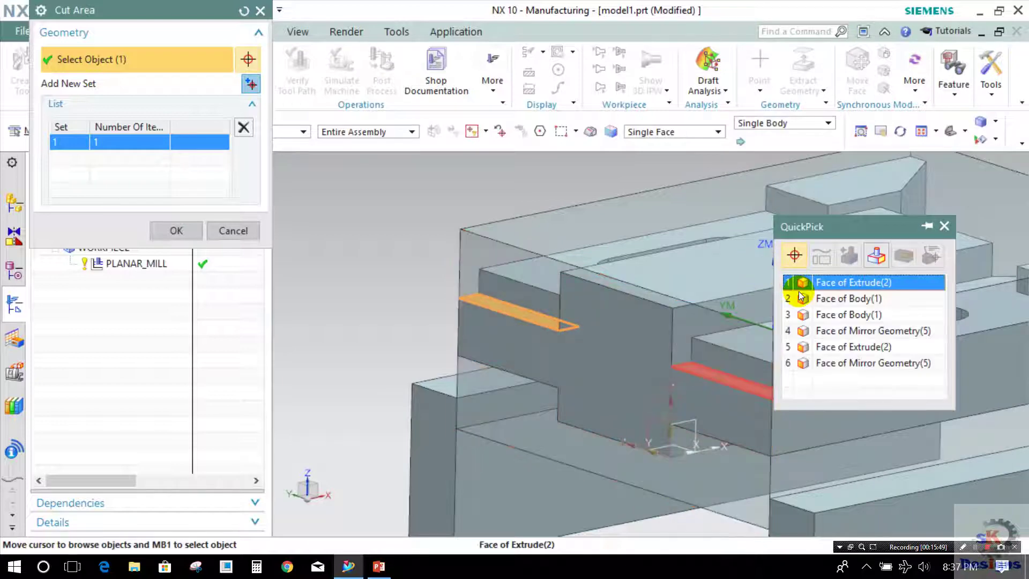
click(799, 297)
click(178, 230)
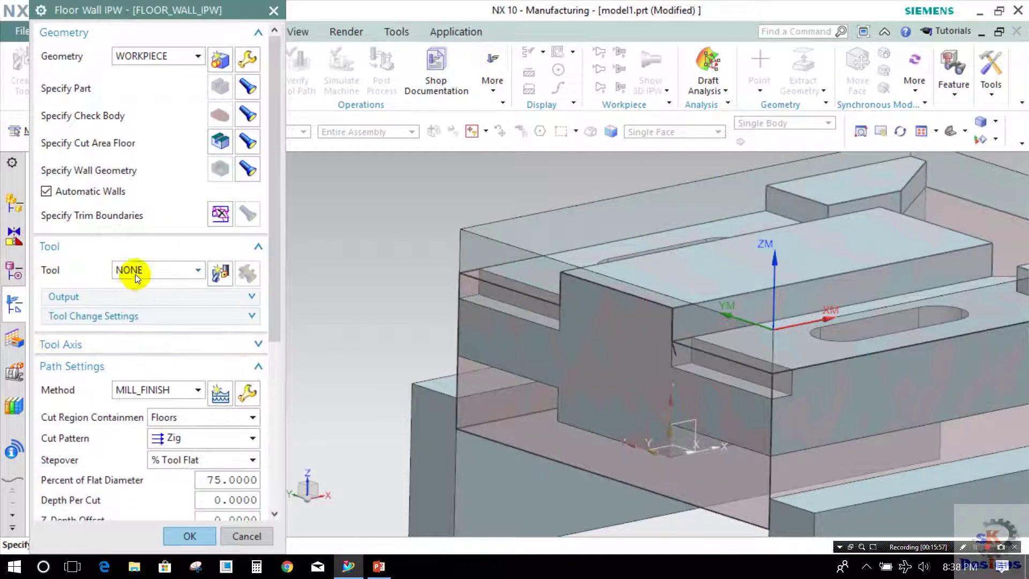
Assign the EMC10 milling tool to the floor and wall operation and use +ZM Axis as its tool axis.
click(136, 274)
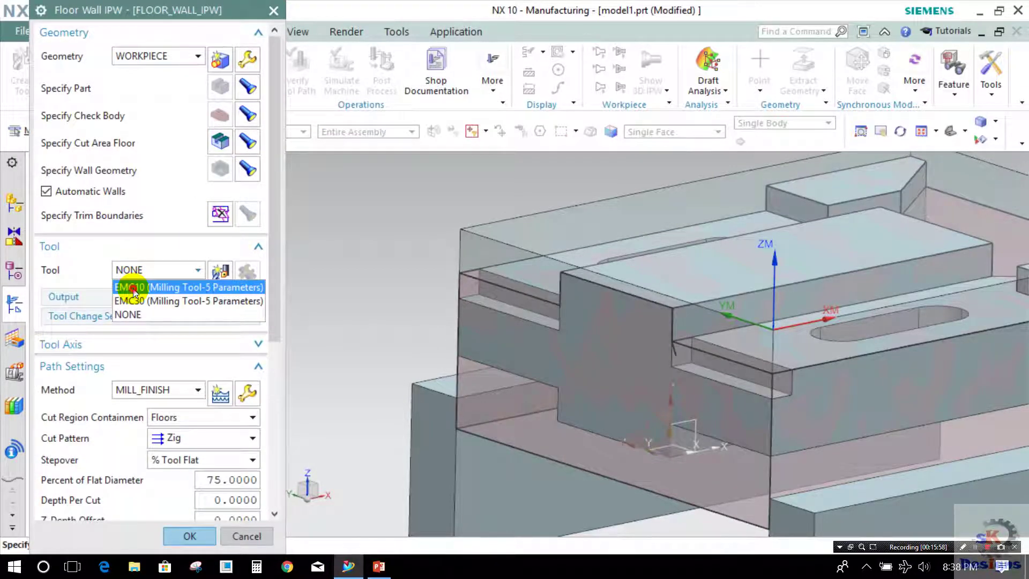
click(133, 288)
middle_click(133, 288)
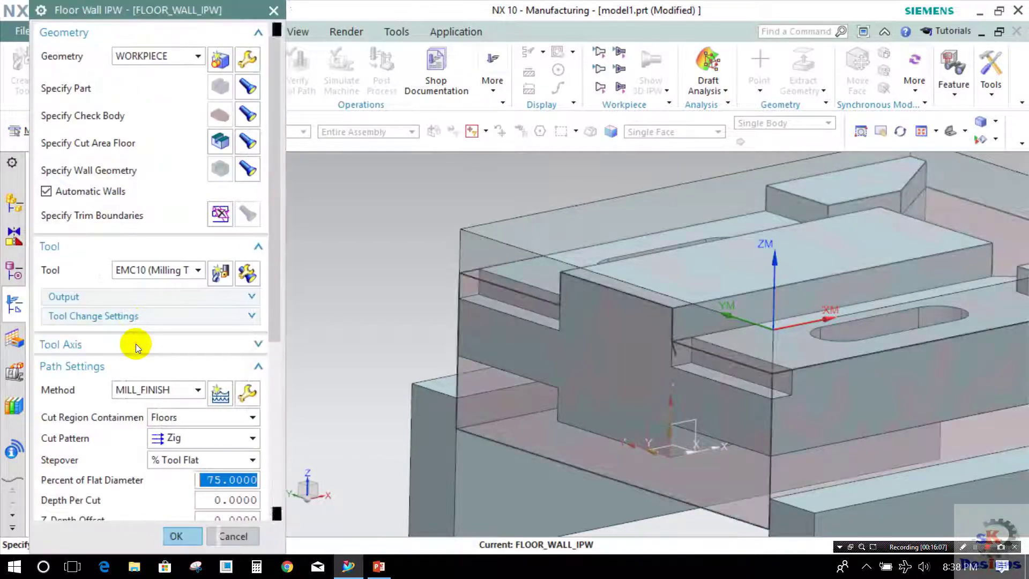
click(136, 347)
click(161, 367)
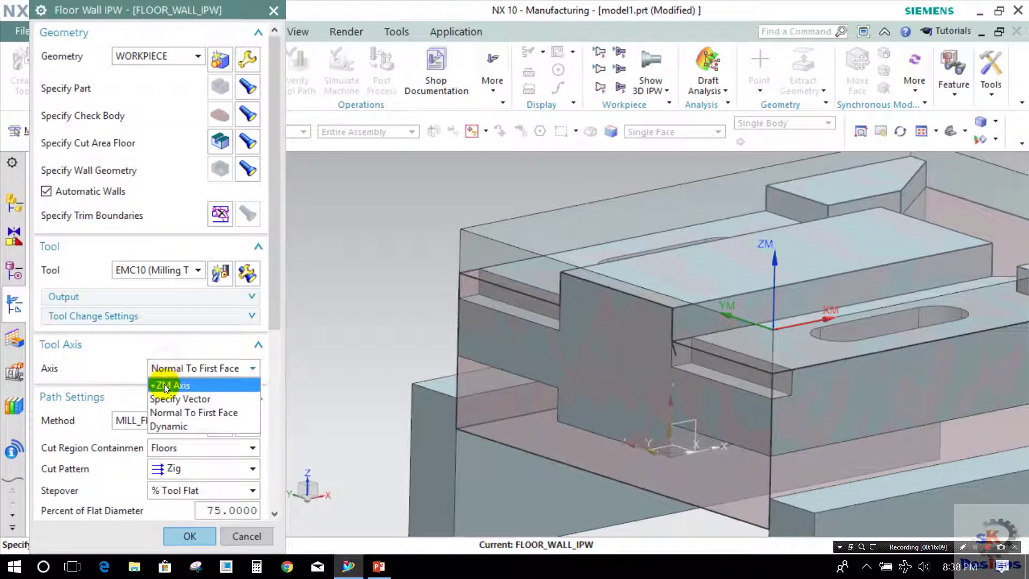
click(164, 384)
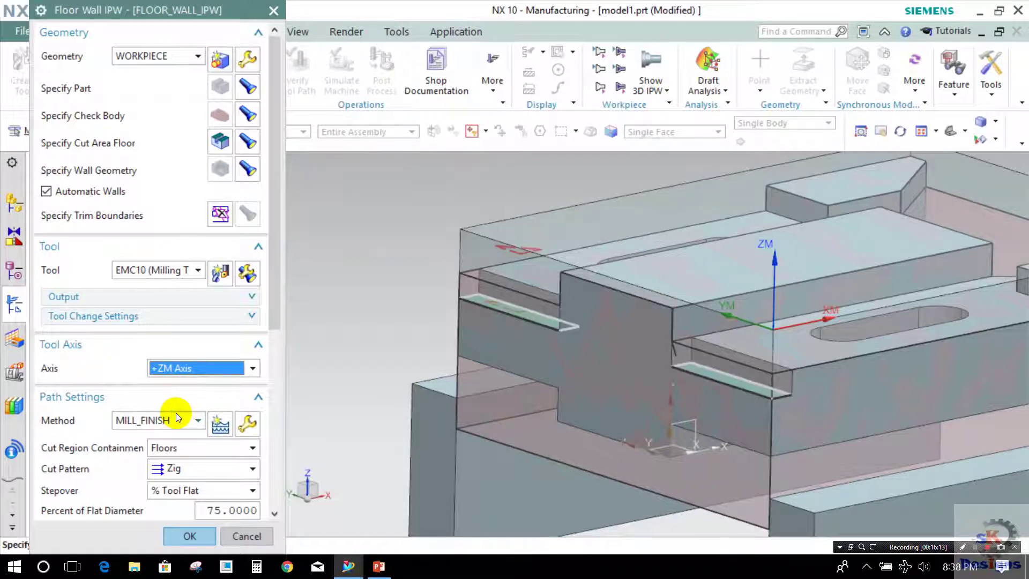
Use the Follow Part cut pattern for the floor and wall operation and set its depth per cut to 3.
scroll(172, 420, down, 2)
scroll(111, 382, down, 2)
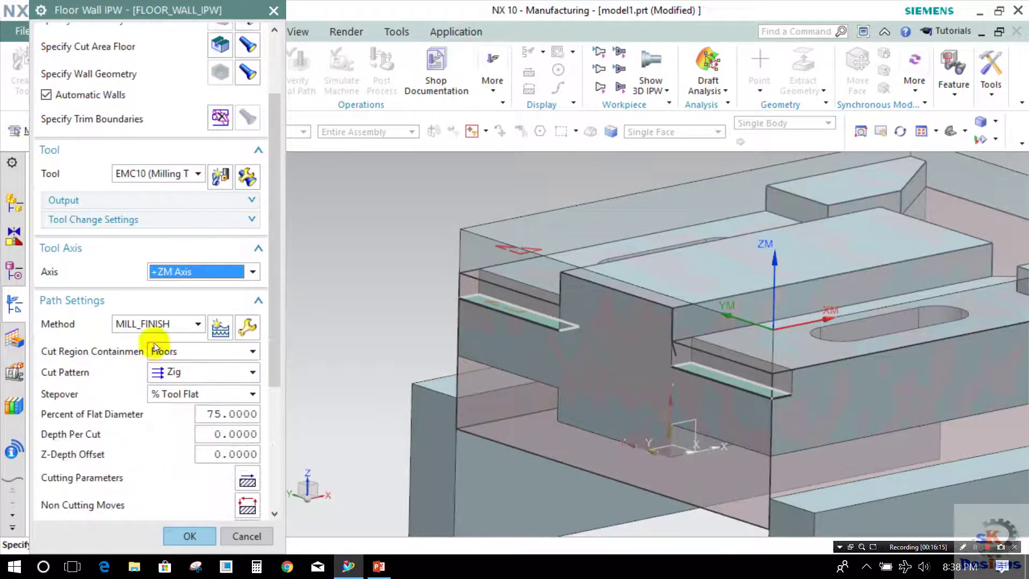
click(177, 371)
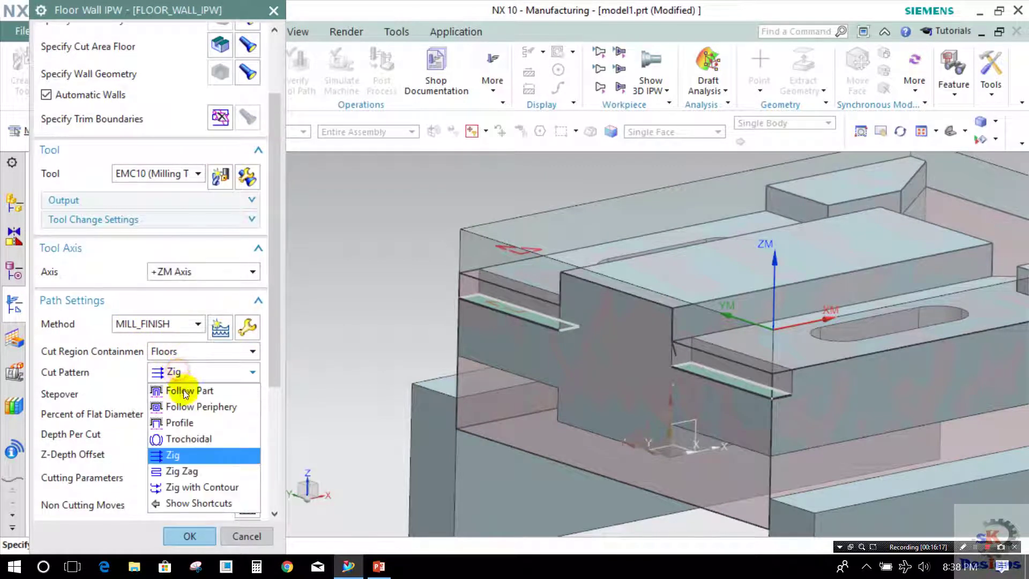
click(184, 393)
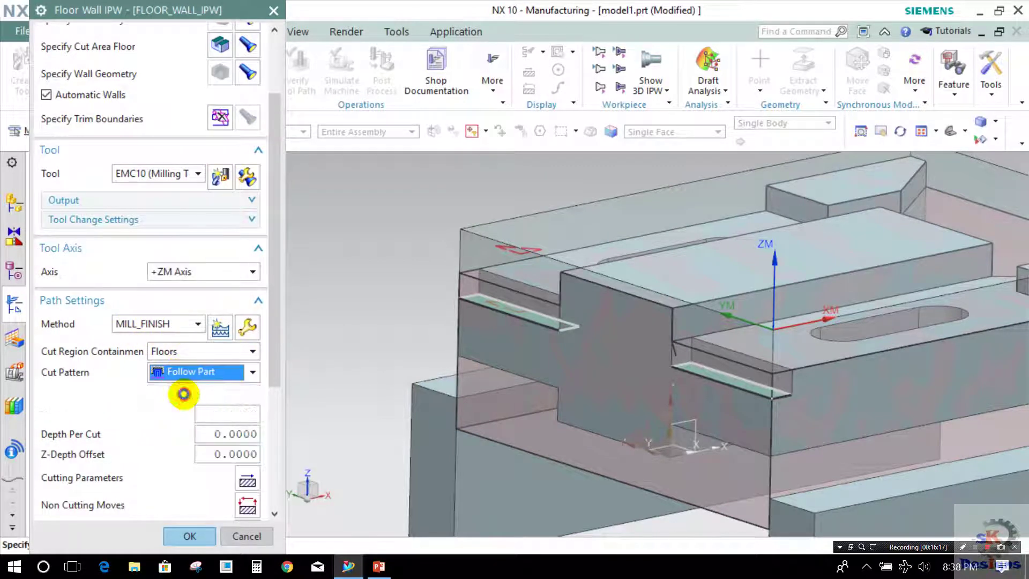
double_click(202, 433)
text(3)
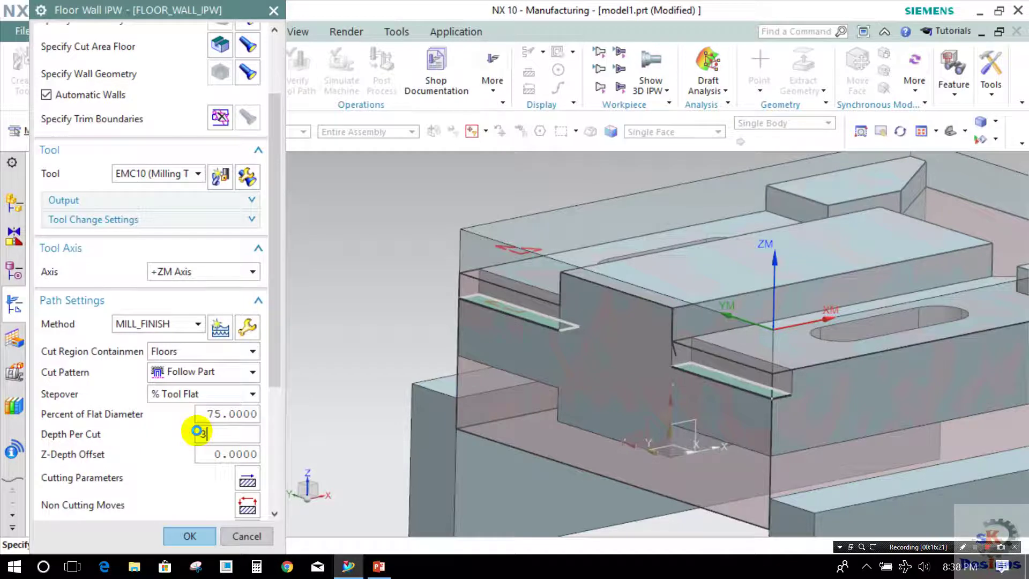
key(Return)
Generate the tool path of the FLOOR_WALL_IPW operation and accept the operation.
scroll(273, 429, down, 4)
click(98, 480)
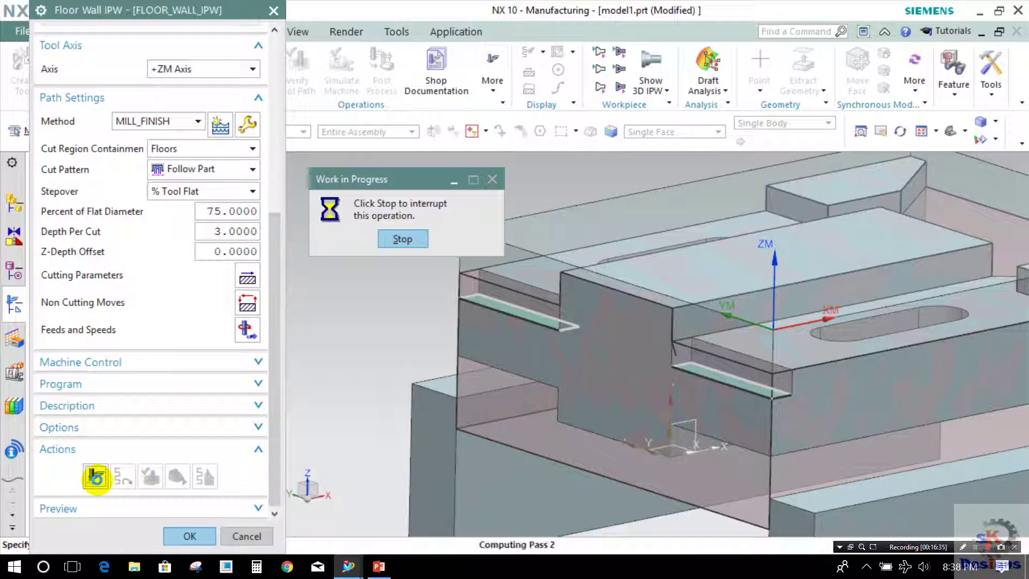
middle_click(95, 477)
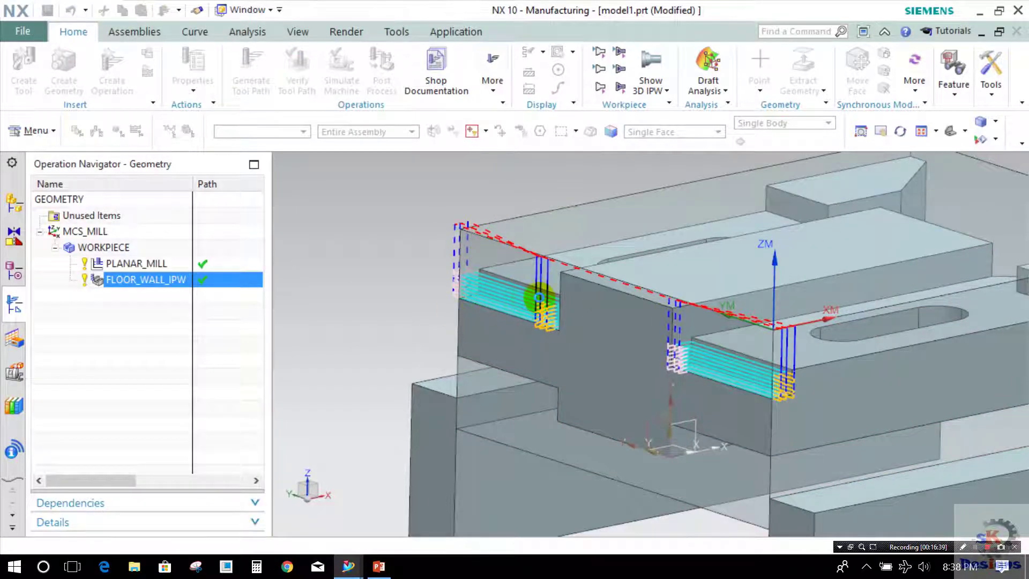
Reopen the FLOOR_WALL_IPW operation to review its path settings and close it again.
double_click(130, 285)
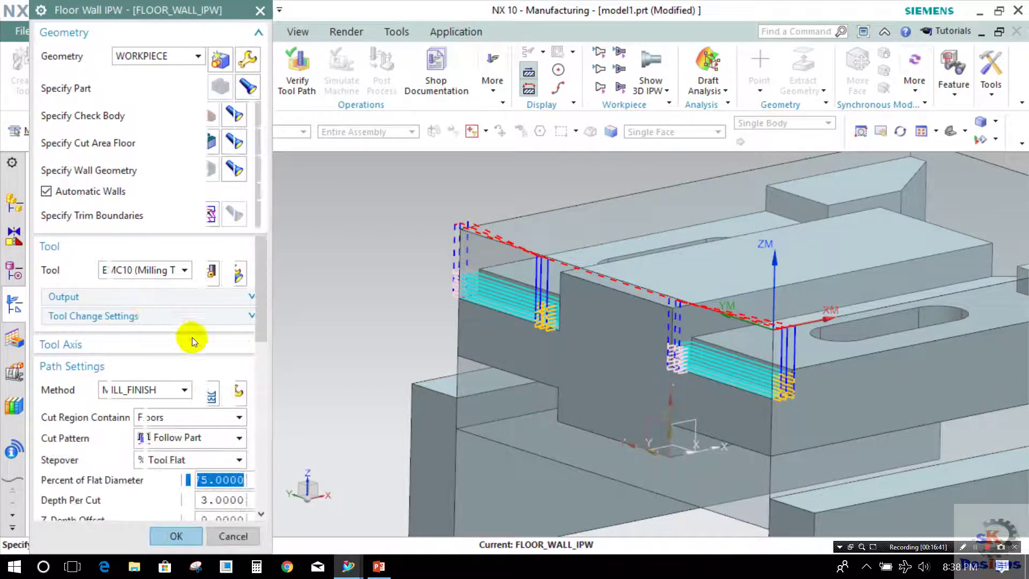
scroll(193, 429, down, 5)
scroll(179, 482, down, 2)
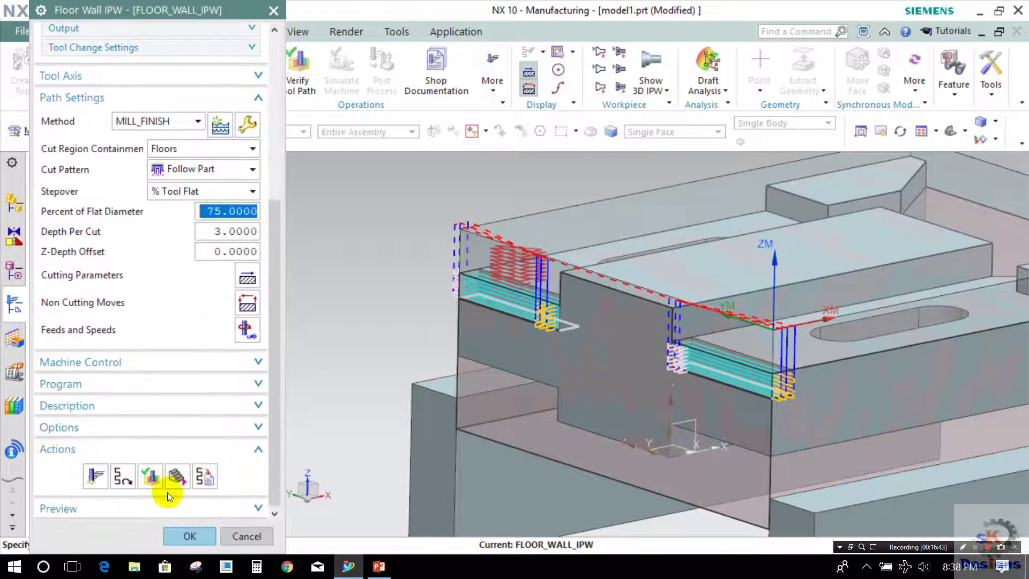
click(180, 532)
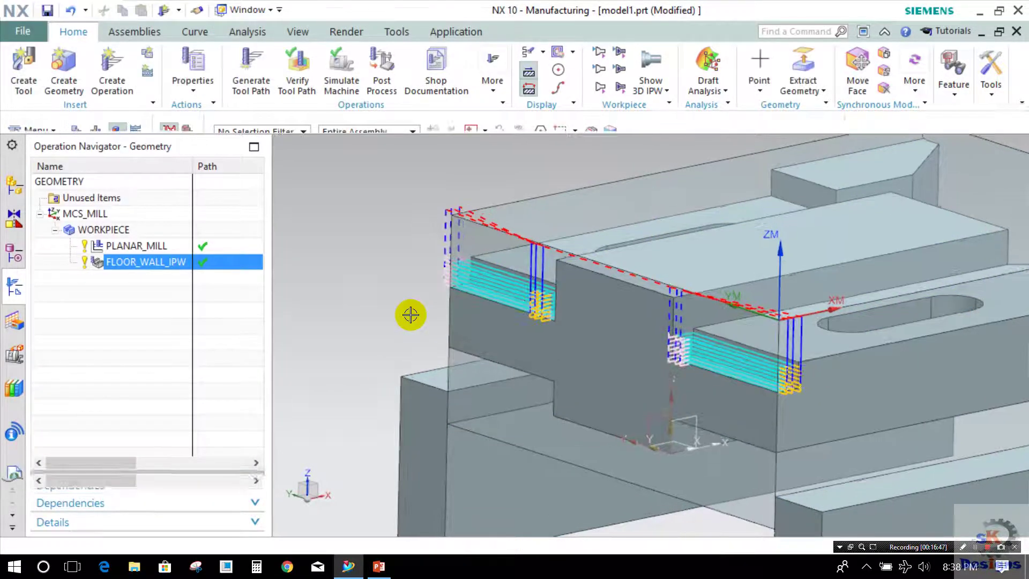
Hide the transparent blank body, Extrude (2), so that only the part and its clamps are displayed.
middle_drag(400, 306, 824, 318)
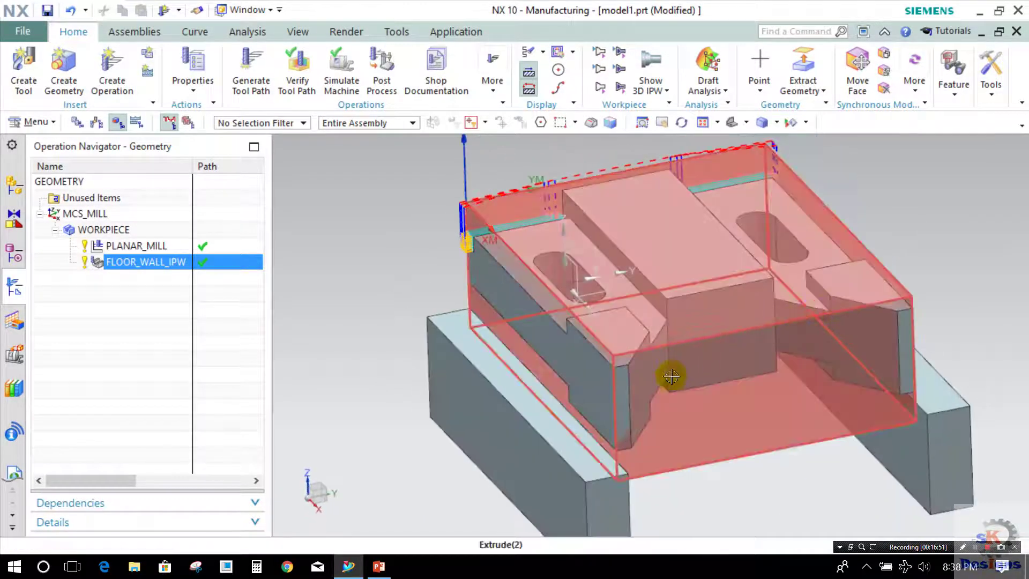
click(8, 254)
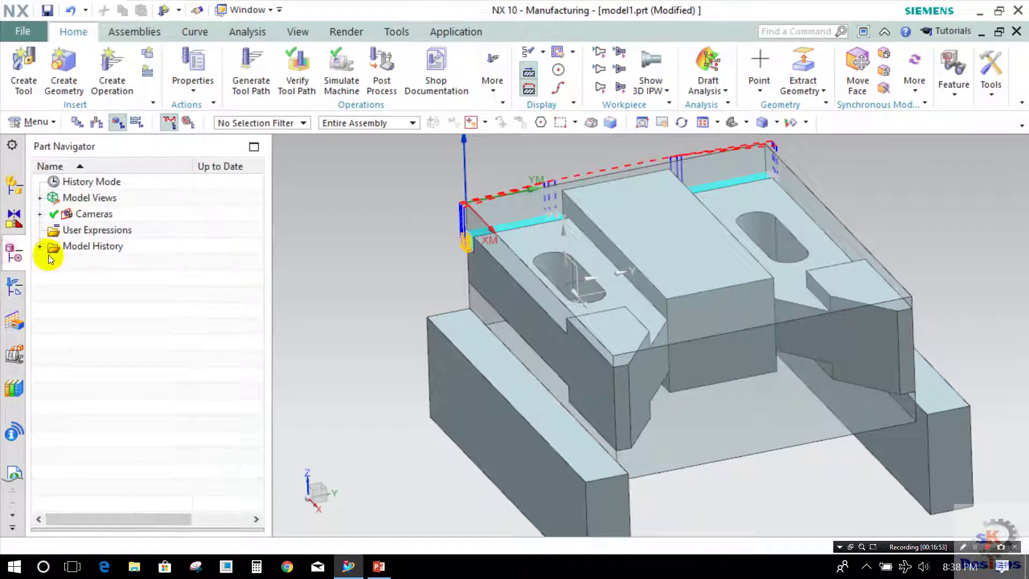
click(41, 247)
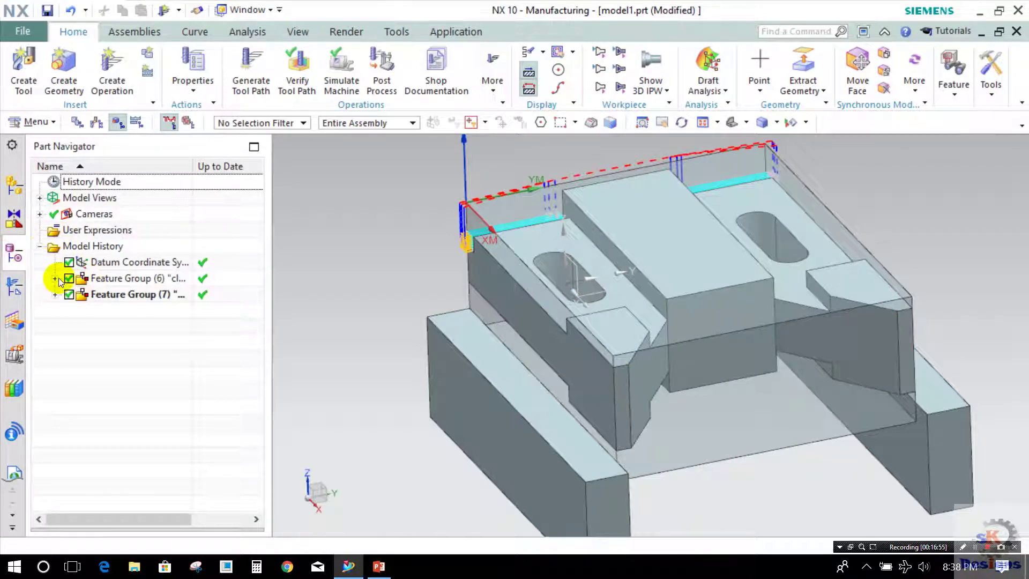
click(54, 295)
click(99, 326)
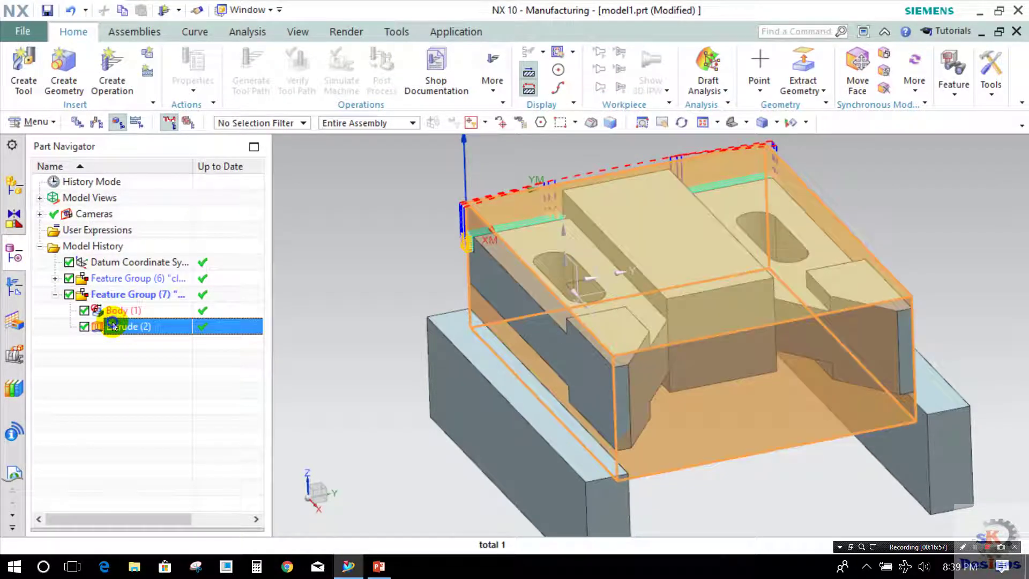
right_click(110, 325)
click(128, 341)
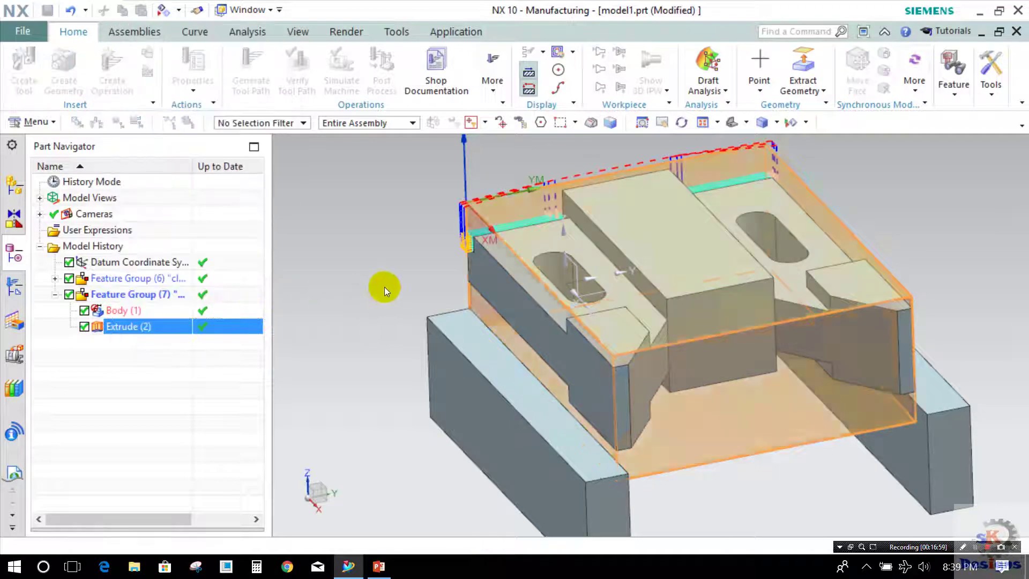
middle_drag(389, 281, 409, 257)
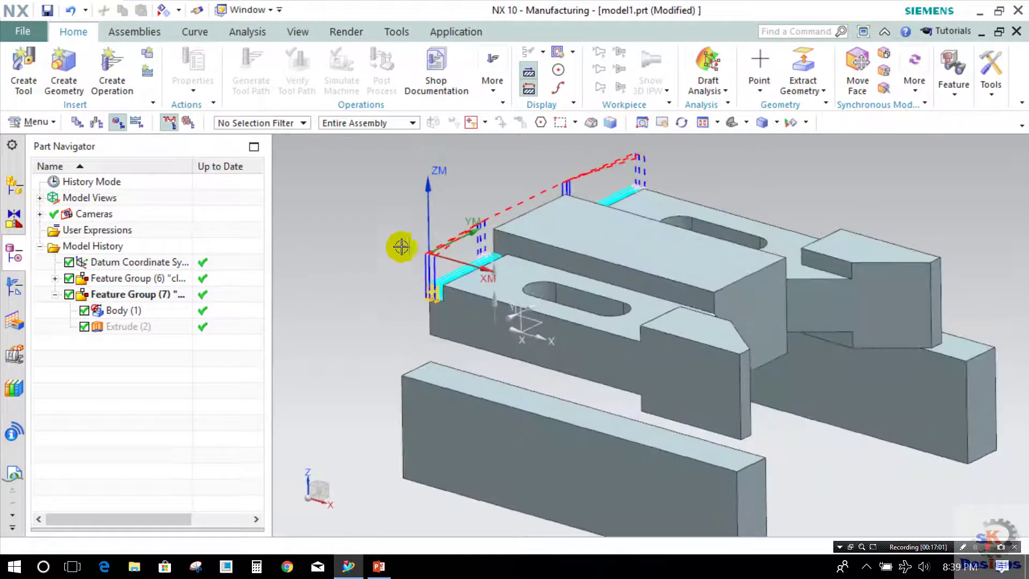
Create a Floor Wall IPW operation on WORKPIECE with the MILL_FINISH method and specify flat faces on the part's underside as its cut area floor.
click(131, 65)
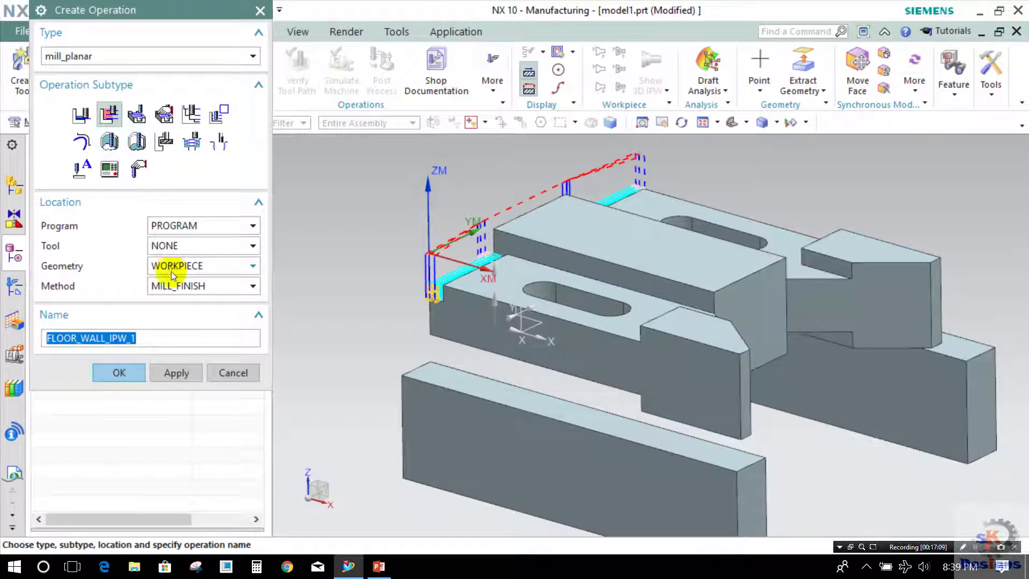
click(131, 370)
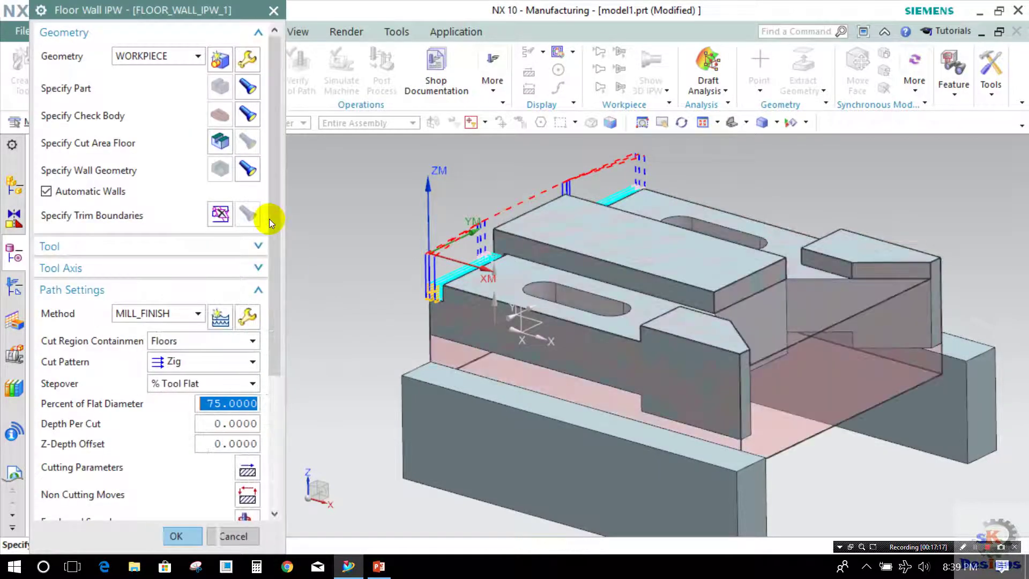
click(218, 142)
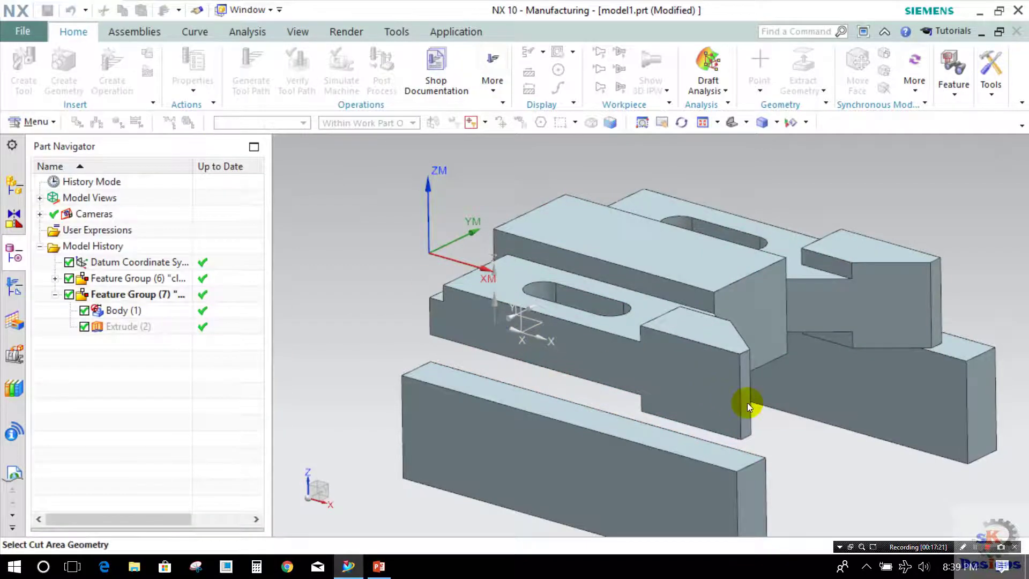
middle_drag(722, 321, 697, 246)
click(697, 246)
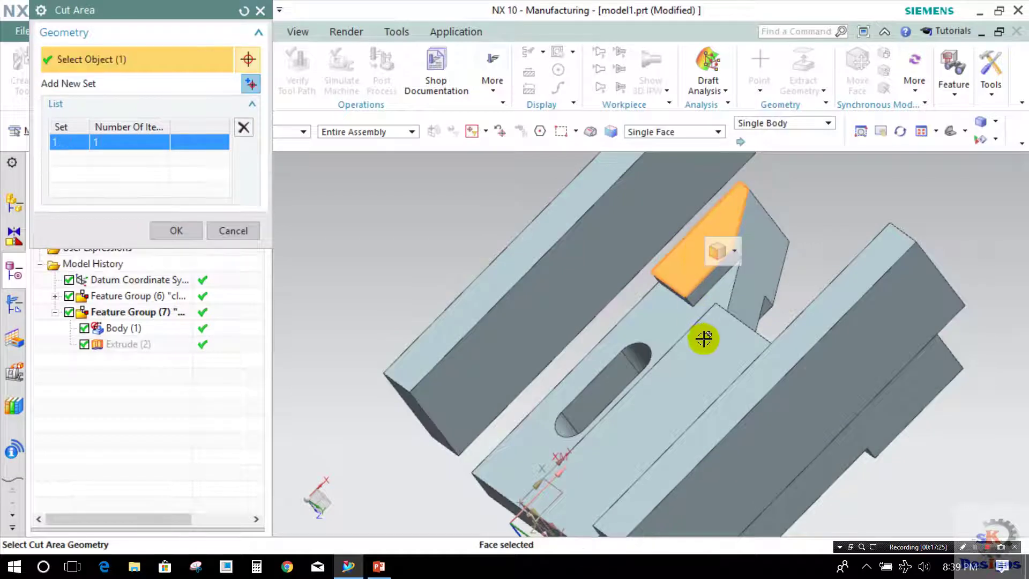
click(703, 338)
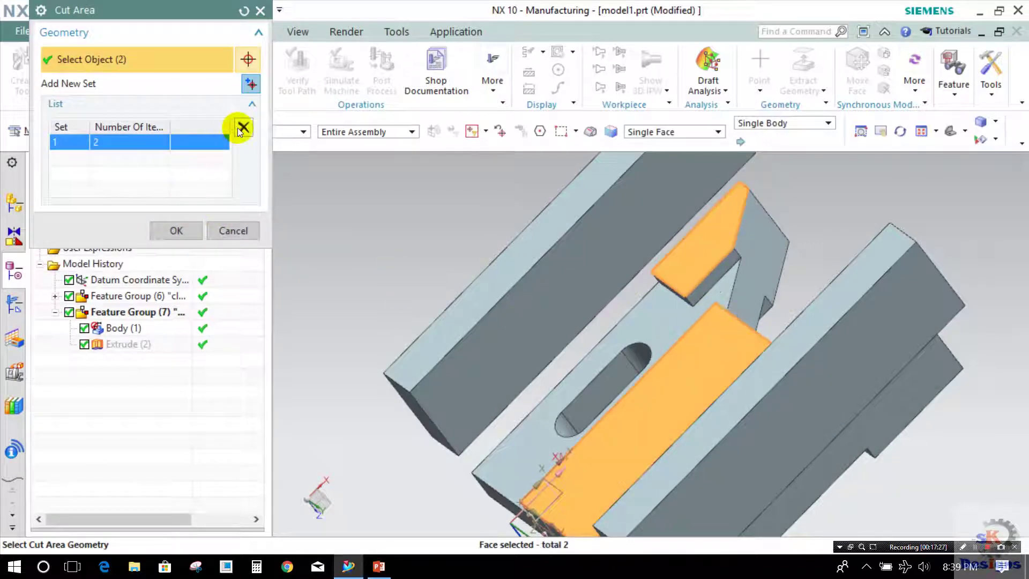
click(678, 364)
click(178, 227)
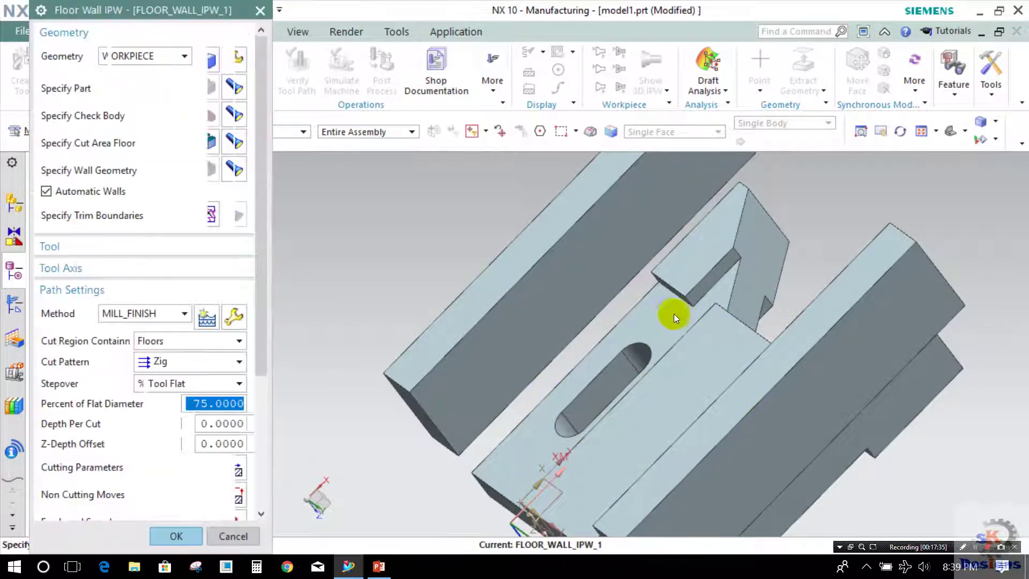
Turn off Automatic Walls and specify the five vertical faces across the wedge-shaped end of the part as the wall geometry.
mouse_move(655, 269)
middle_down()
mouse_move(580, 225)
mouse_move(510, 255)
mouse_move(479, 152)
mouse_move(420, 126)
mouse_move(456, 140)
middle_up()
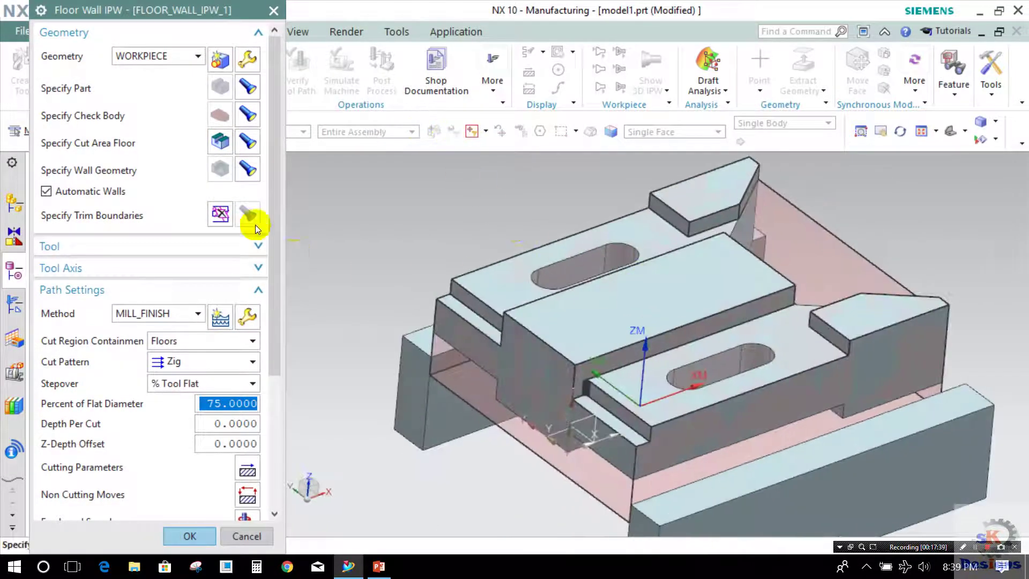
click(120, 190)
click(228, 171)
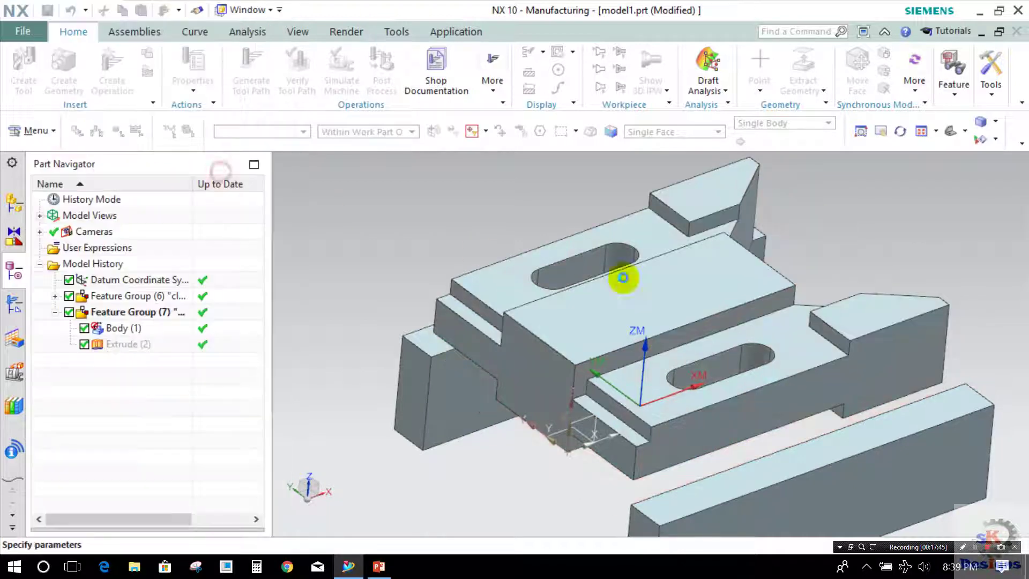
middle_drag(740, 241, 497, 368)
click(484, 369)
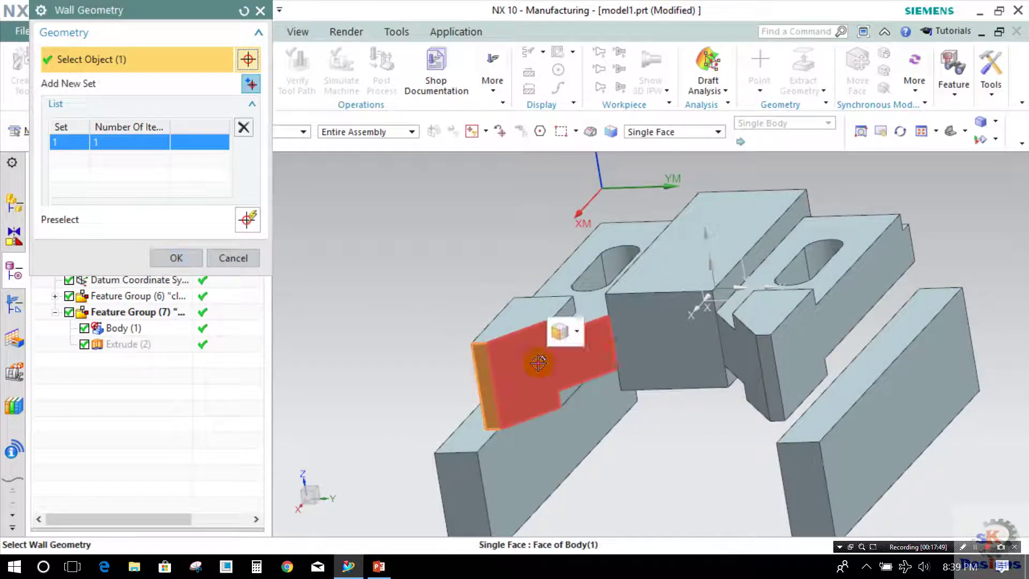
click(562, 349)
click(713, 358)
click(738, 351)
click(770, 375)
click(176, 257)
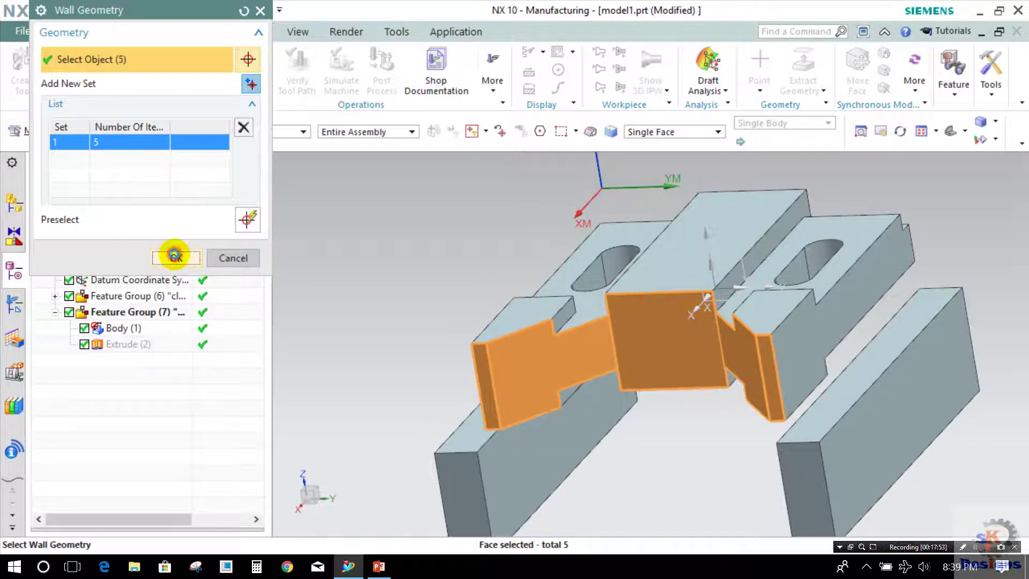
Accept the five selected wall faces for the operation and assign the EMC10 milling tool.
middle_click(432, 263)
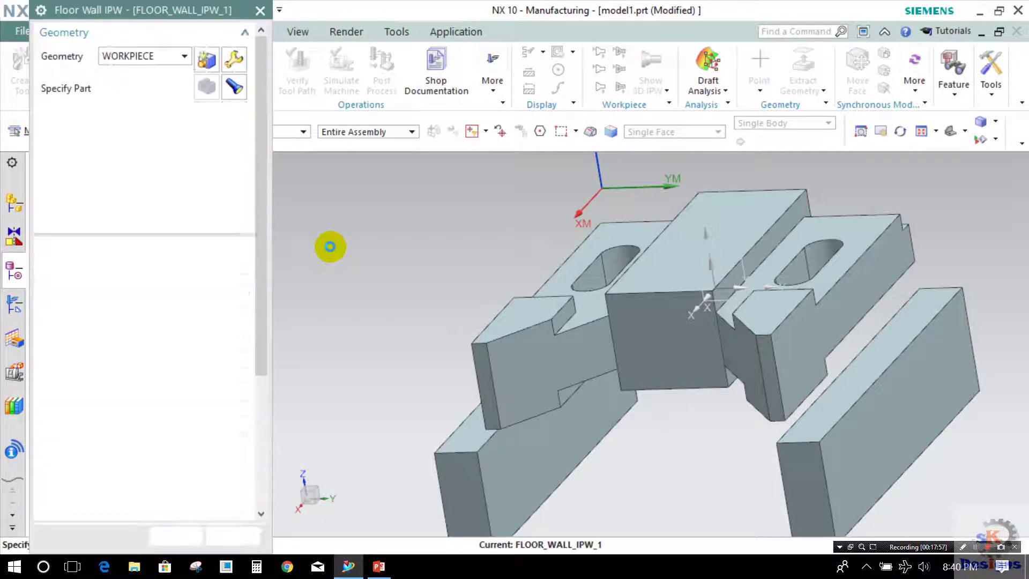
click(183, 246)
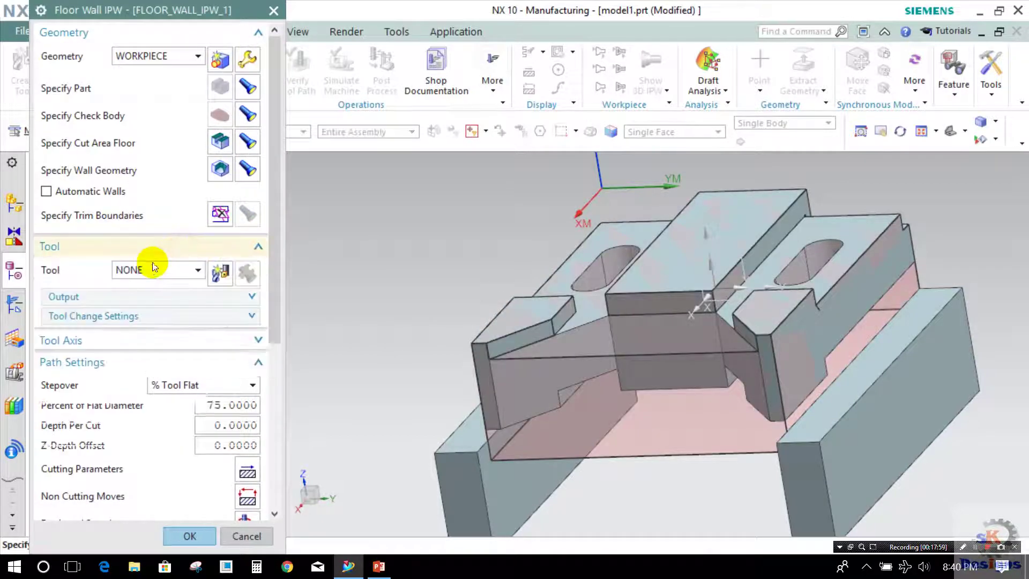
click(150, 269)
click(149, 290)
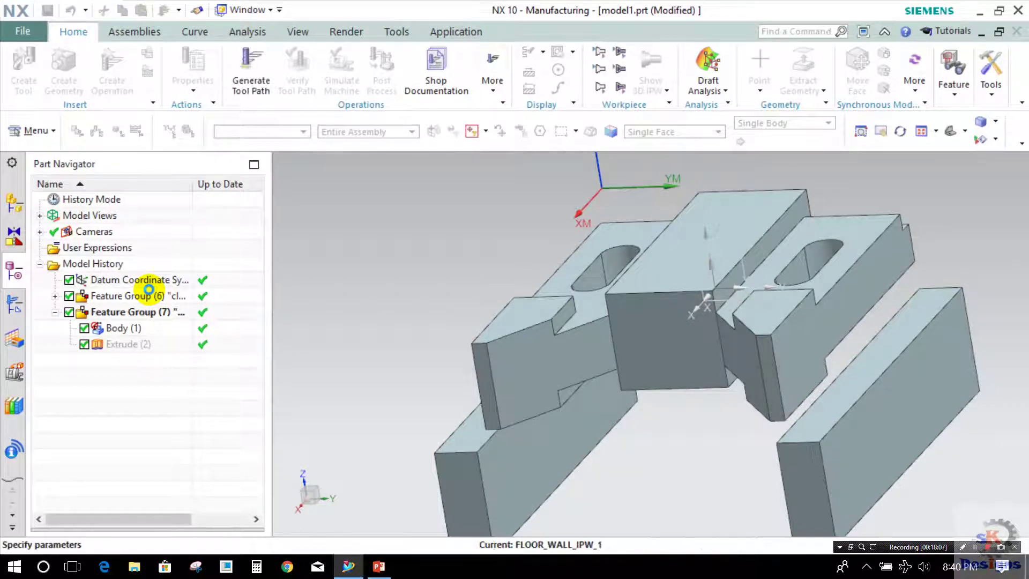
Set the tool axis of the floor wall operation to +ZM Axis.
scroll(155, 300, down, 2)
scroll(155, 300, down, 2)
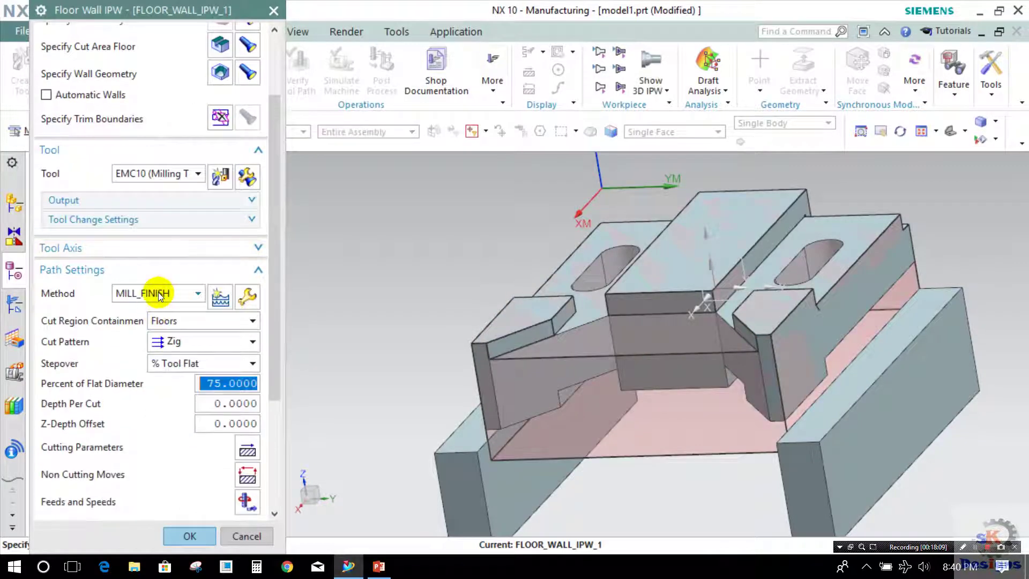
click(118, 247)
click(163, 274)
click(162, 285)
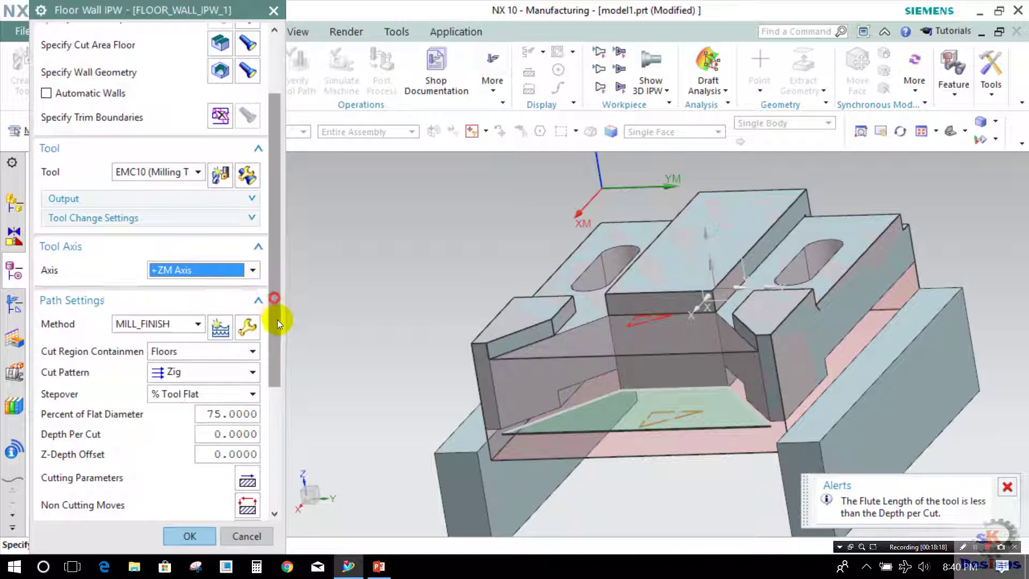
Set the cut pattern to Follow Part and the depth per cut to 5.
scroll(276, 315, down, 3)
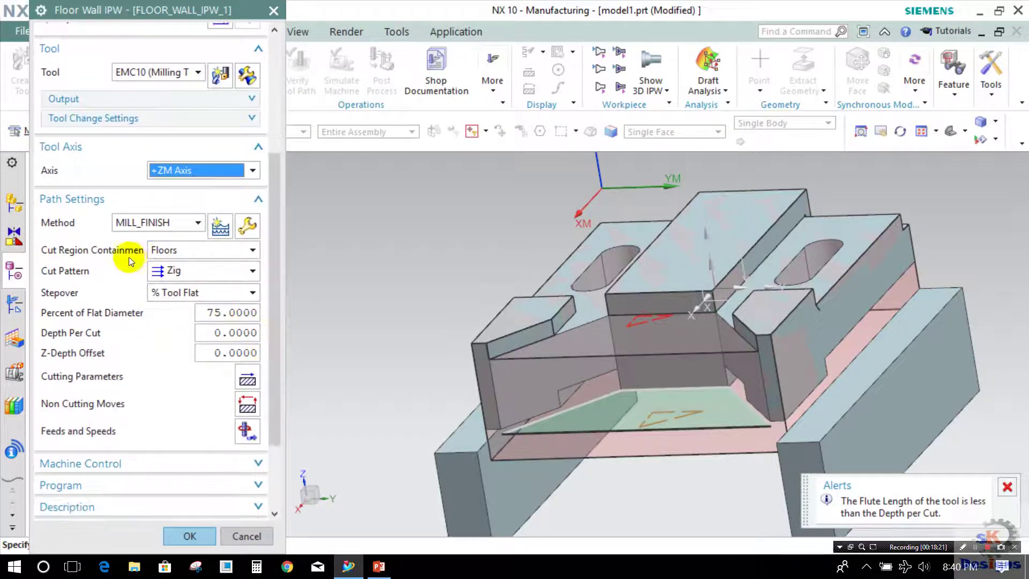
click(171, 269)
click(165, 291)
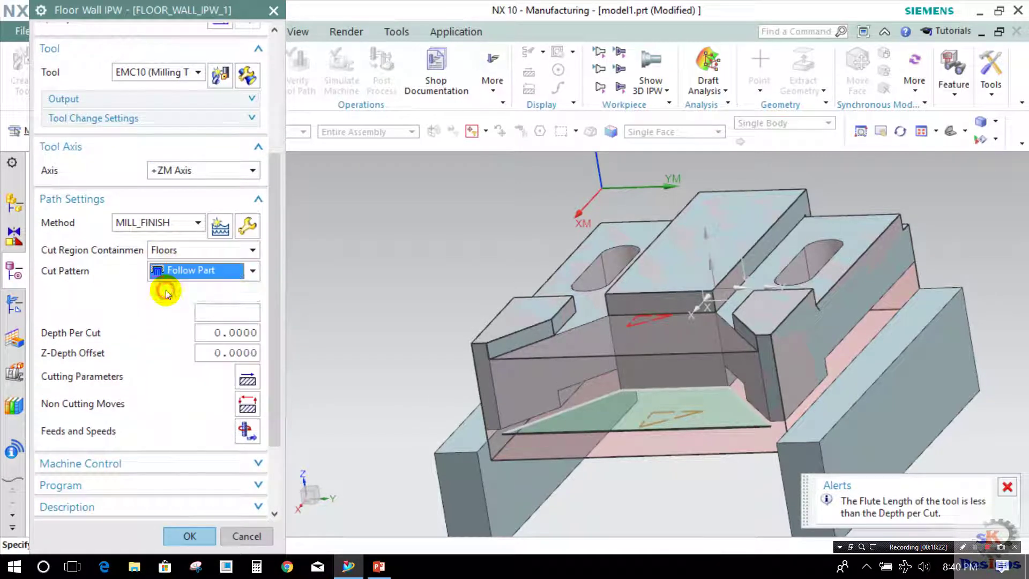
click(250, 333)
double_click(251, 333)
text(5)
key(Return)
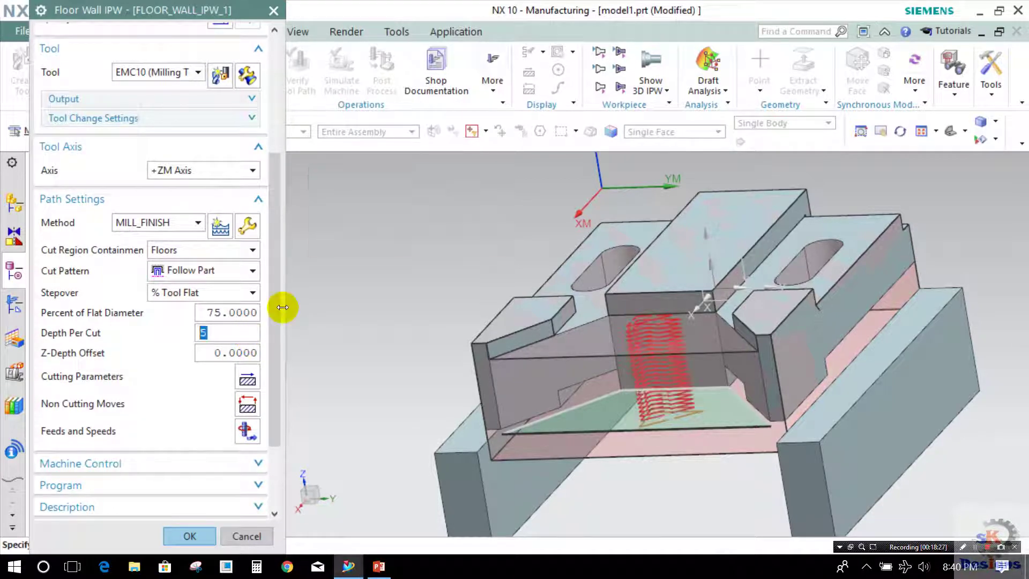
Generate the tool path for the open front recess with the current Floor Wall IPW settings.
drag(271, 382, 263, 458)
click(99, 479)
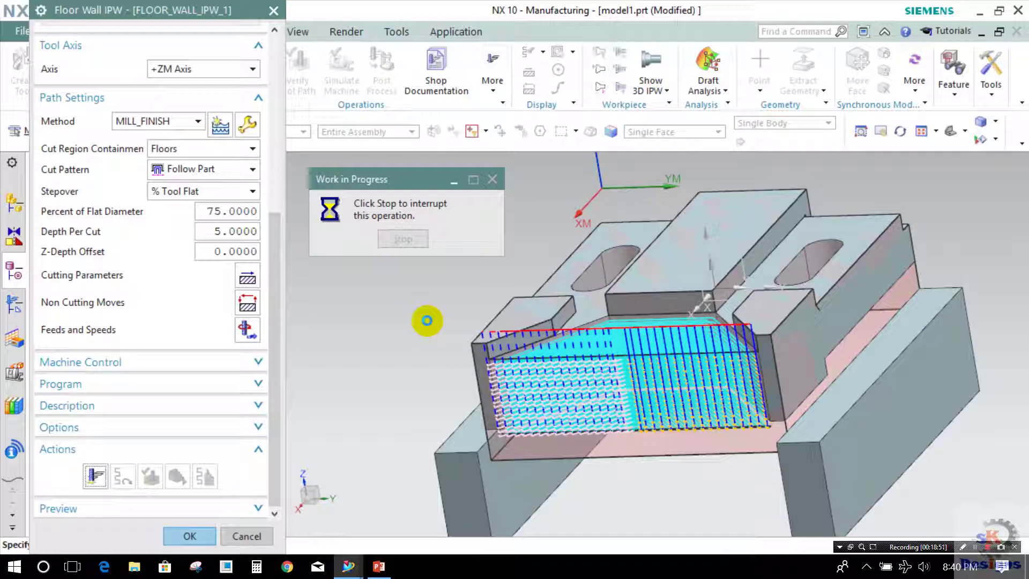
middle_click(427, 321)
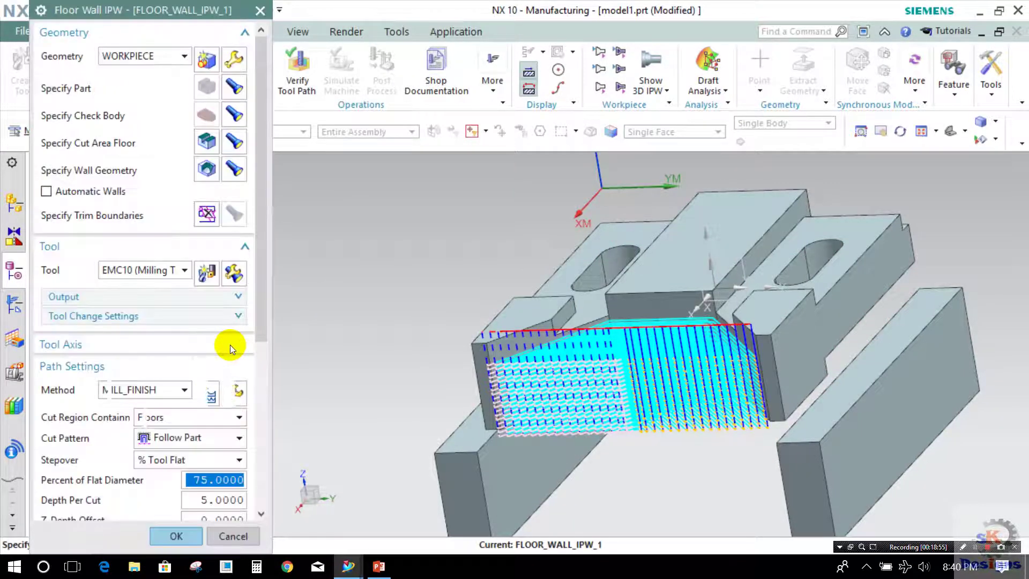
Simulate the recess tool path in 3D Dynamic at animation speed 9, and accept the finished operation.
drag(276, 316, 275, 510)
click(146, 477)
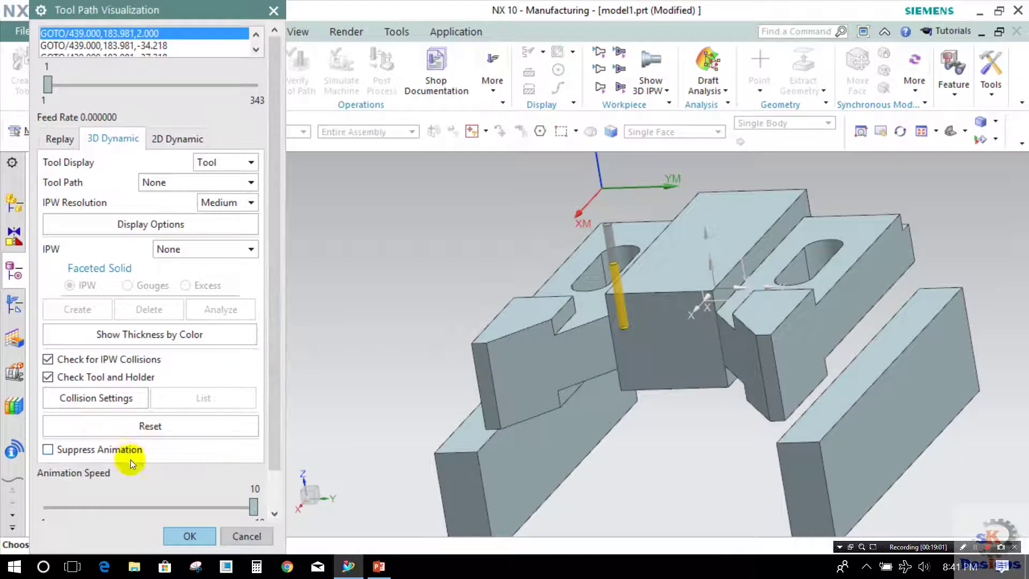
scroll(130, 458, down, 1)
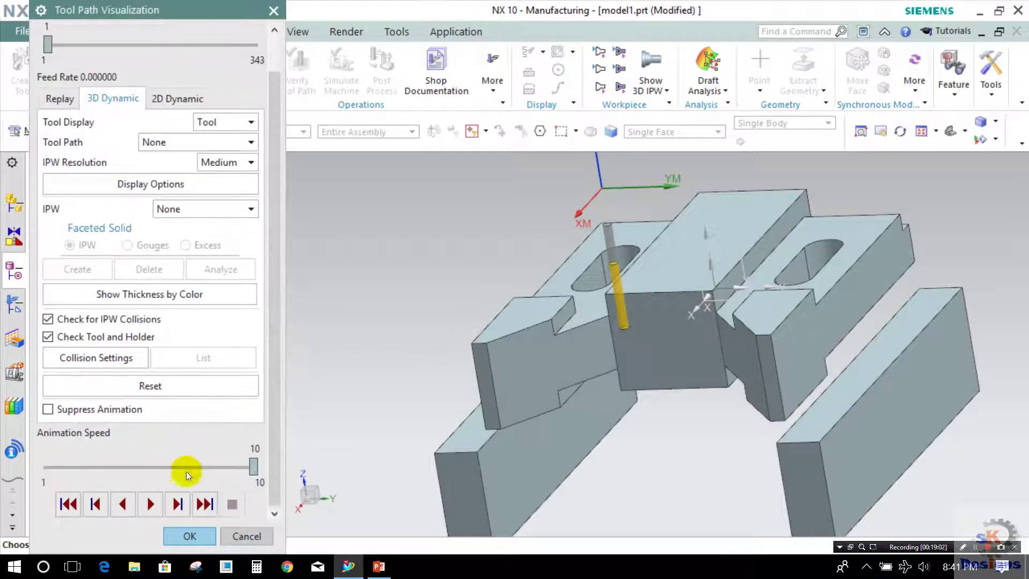
click(150, 505)
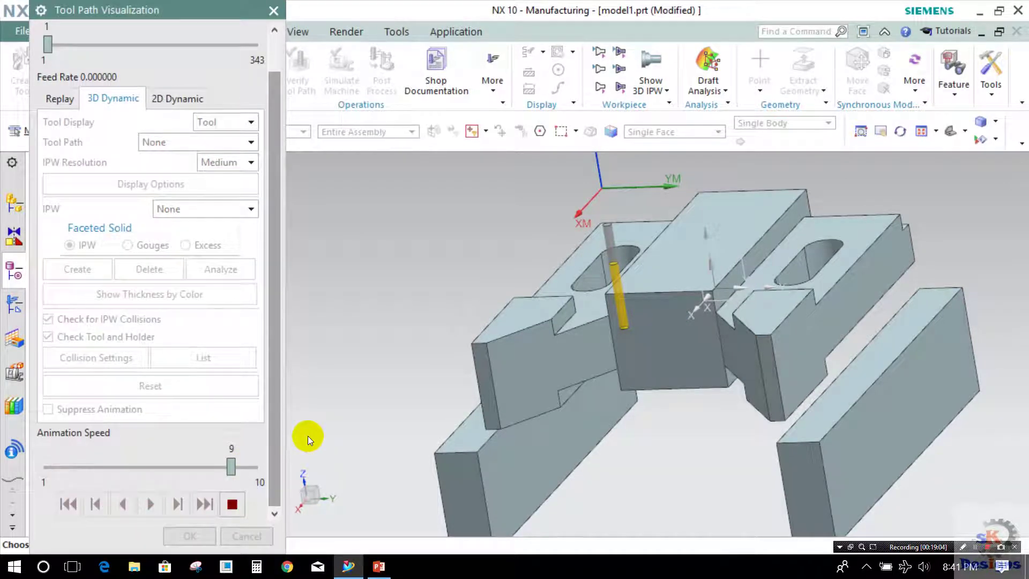
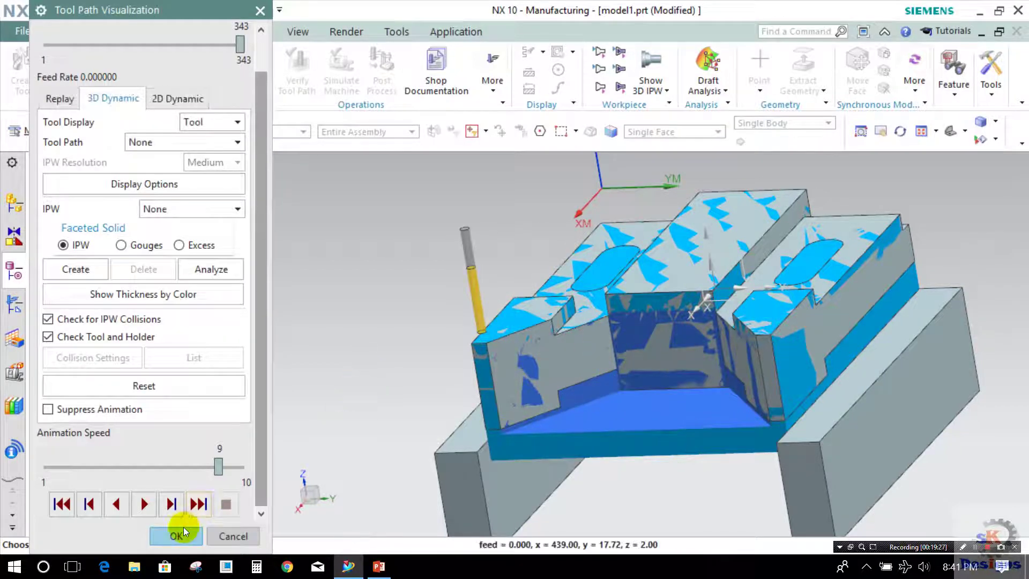
click(178, 534)
middle_drag(469, 319, 616, 351)
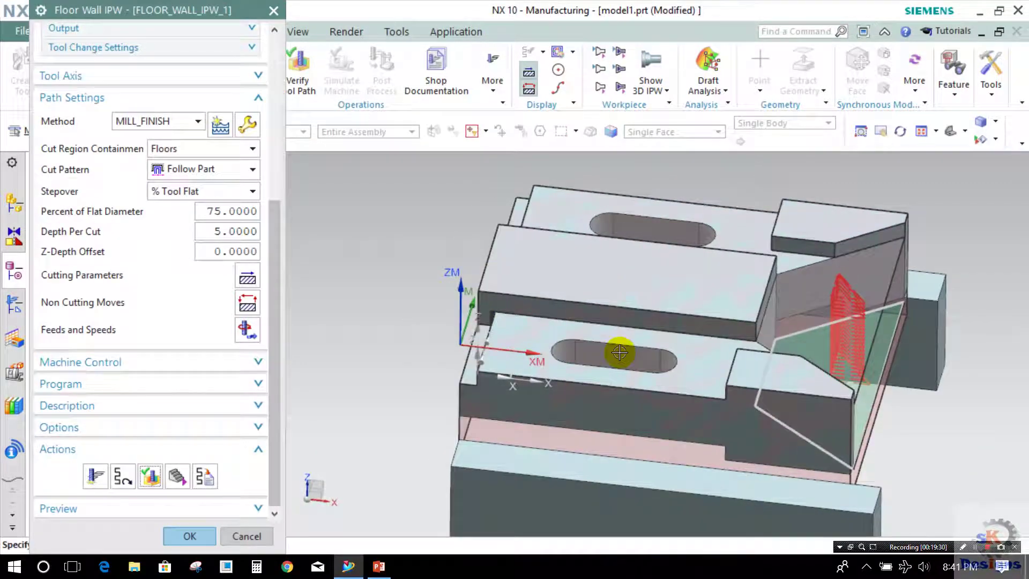
click(190, 534)
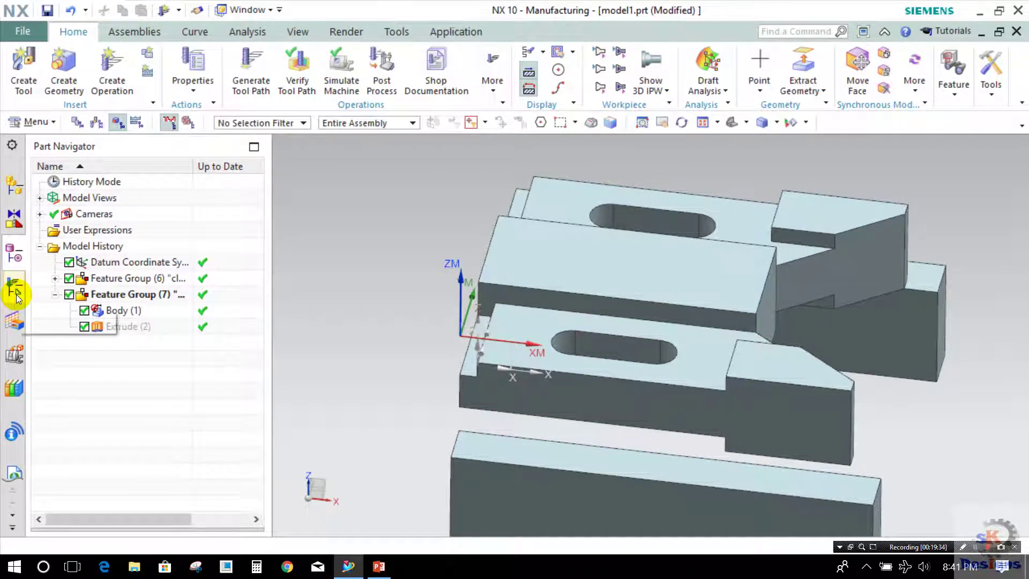
Create another mill_planar Floor Wall IPW operation using PROGRAM, WORKPIECE geometry and the MILL_FINISH method.
click(15, 293)
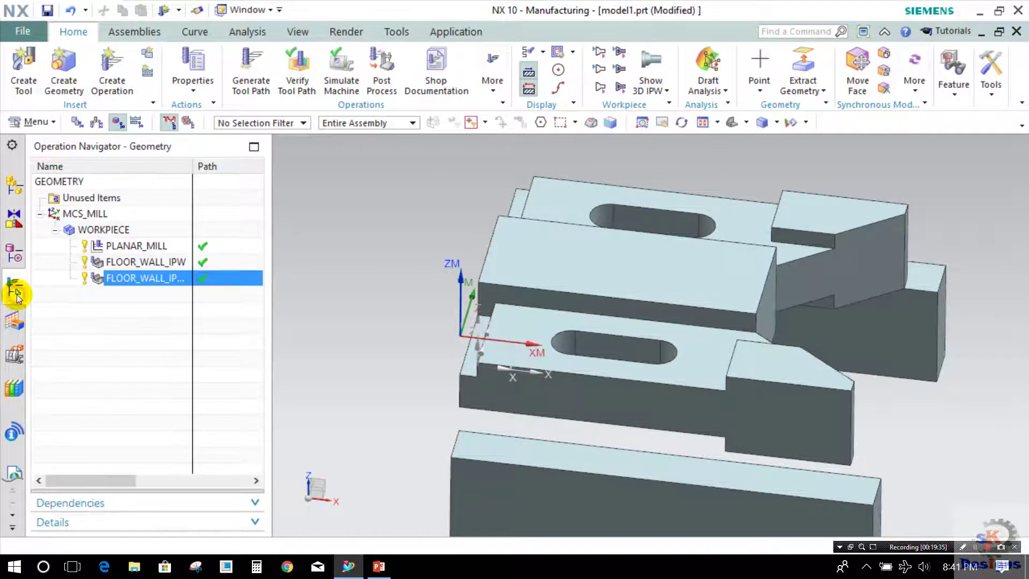
click(127, 66)
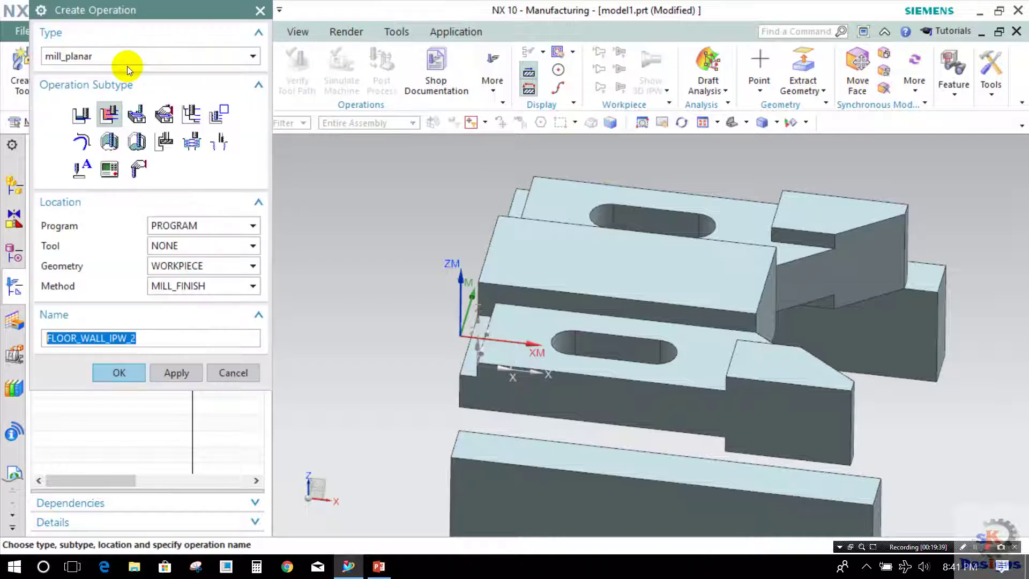
mouse_move(106, 115)
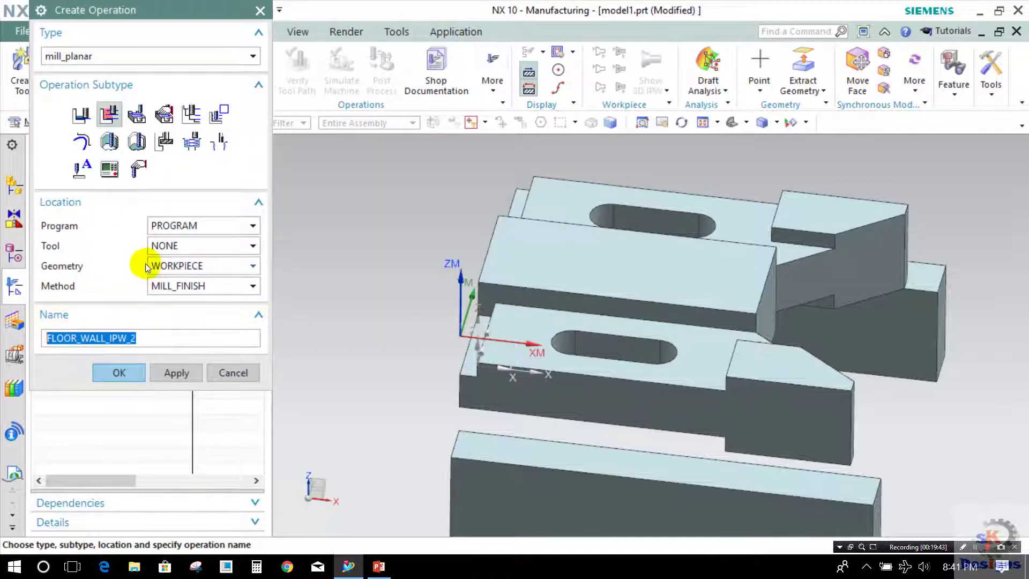
click(134, 369)
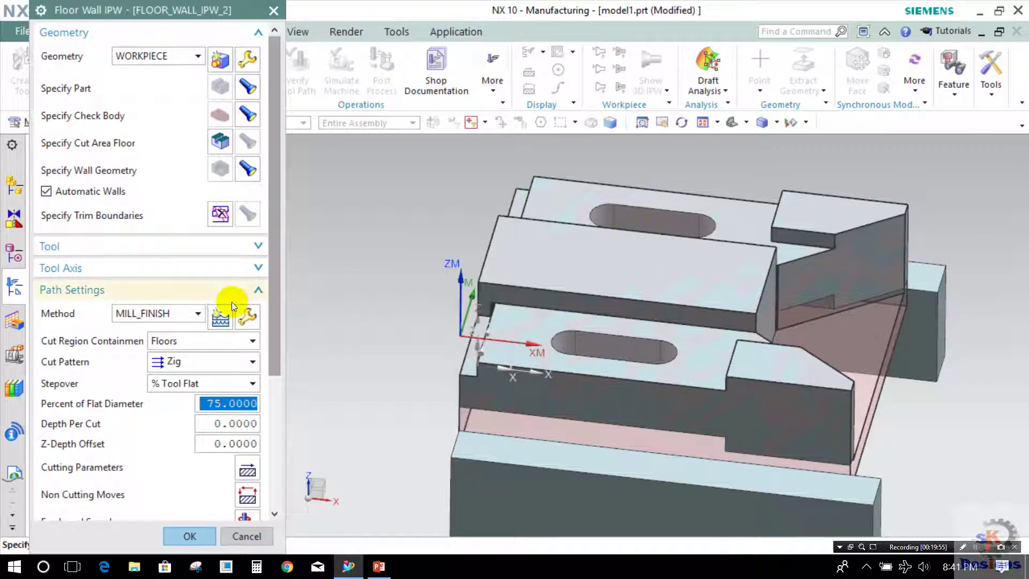
Specify the cut area floor for the new operation by selecting the face on the part's underside.
middle_click(430, 293)
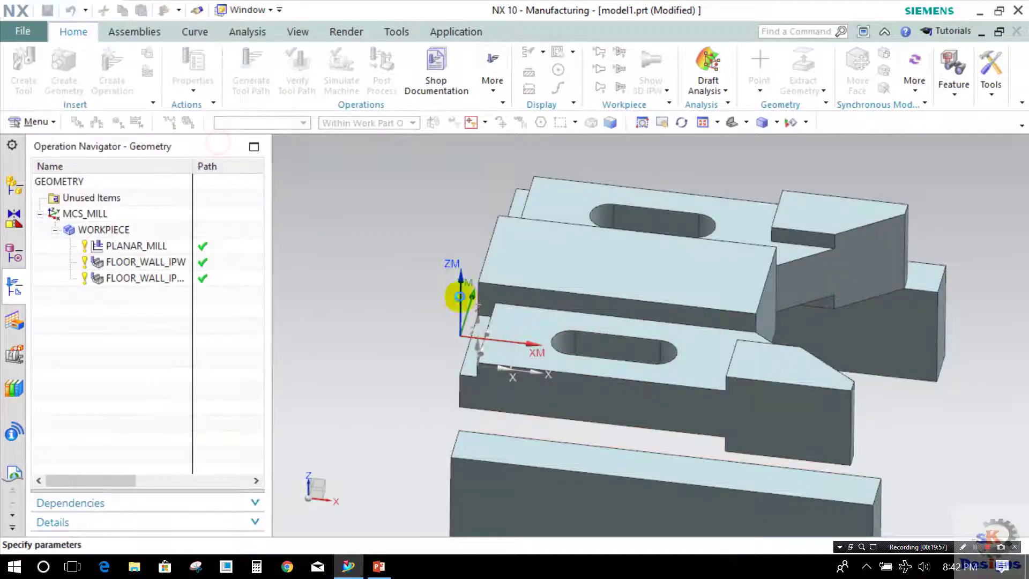
middle_drag(529, 211, 575, 179)
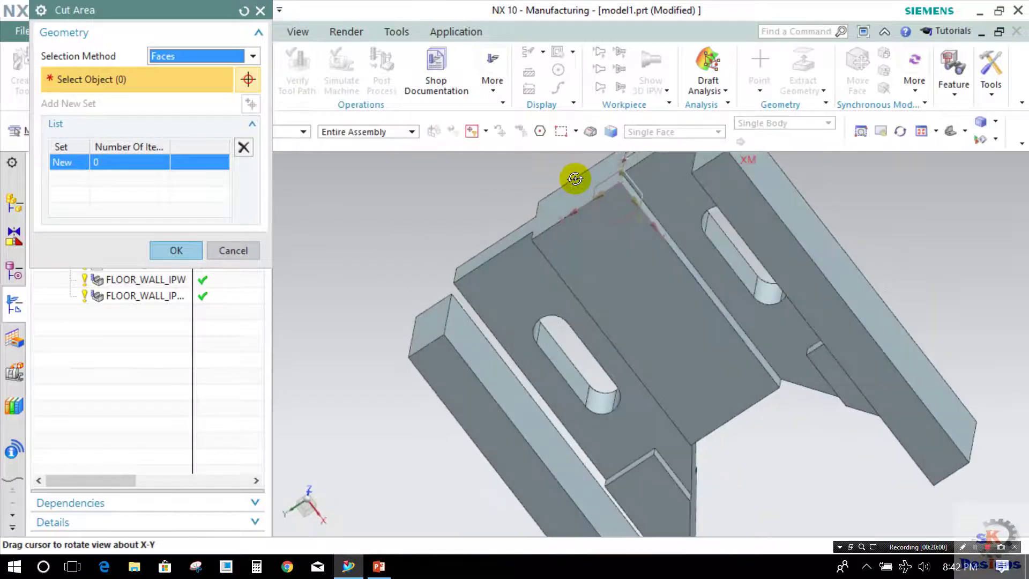
click(689, 225)
middle_drag(592, 230, 397, 256)
click(177, 230)
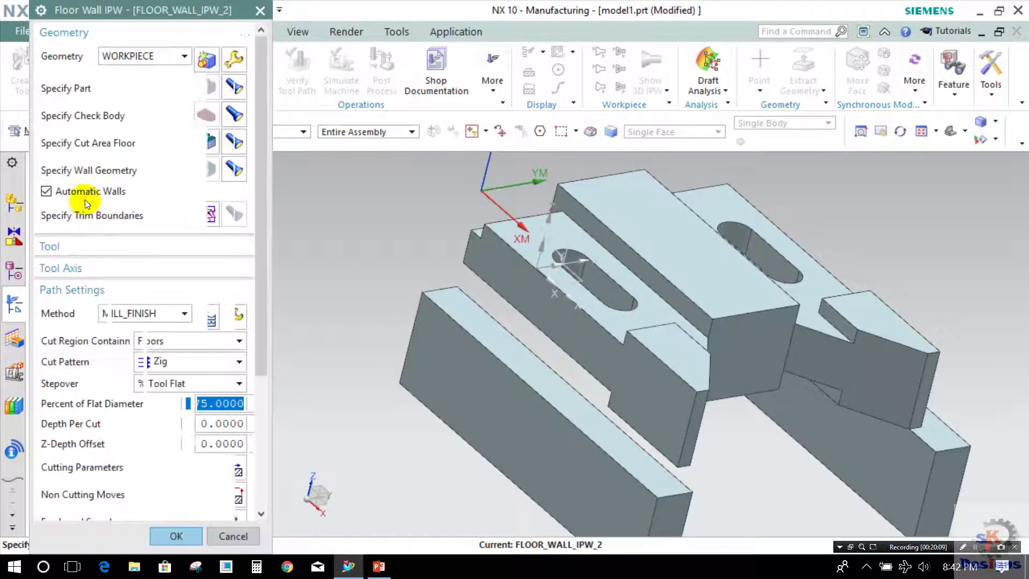
Turn off automatic walls and specify the four inner faces of the slot nearer the machine origin as wall geometry.
click(91, 191)
click(217, 175)
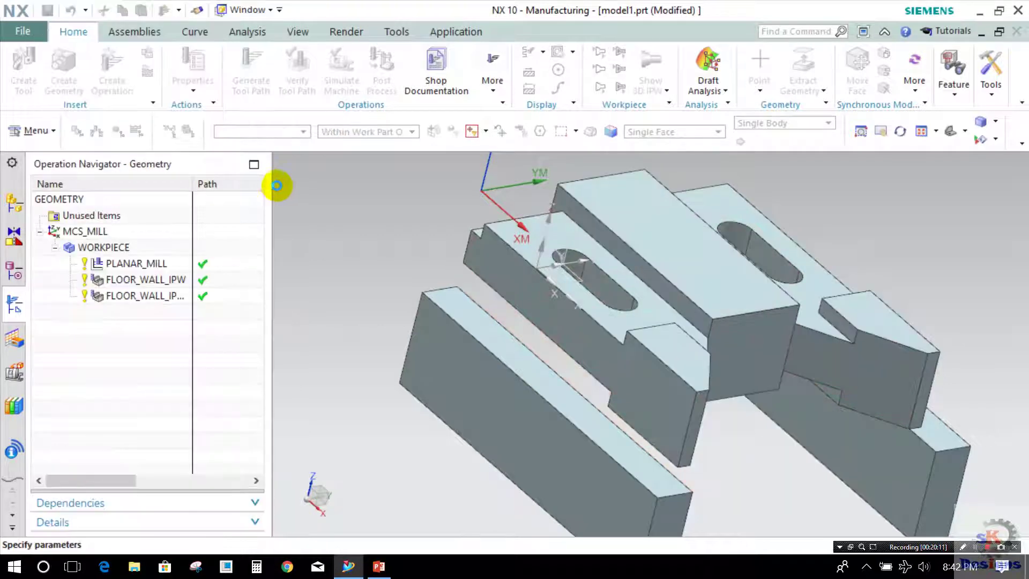
scroll(582, 266, up, 4)
click(579, 270)
click(720, 386)
click(739, 382)
middle_drag(636, 321, 540, 331)
scroll(540, 330, down, 4)
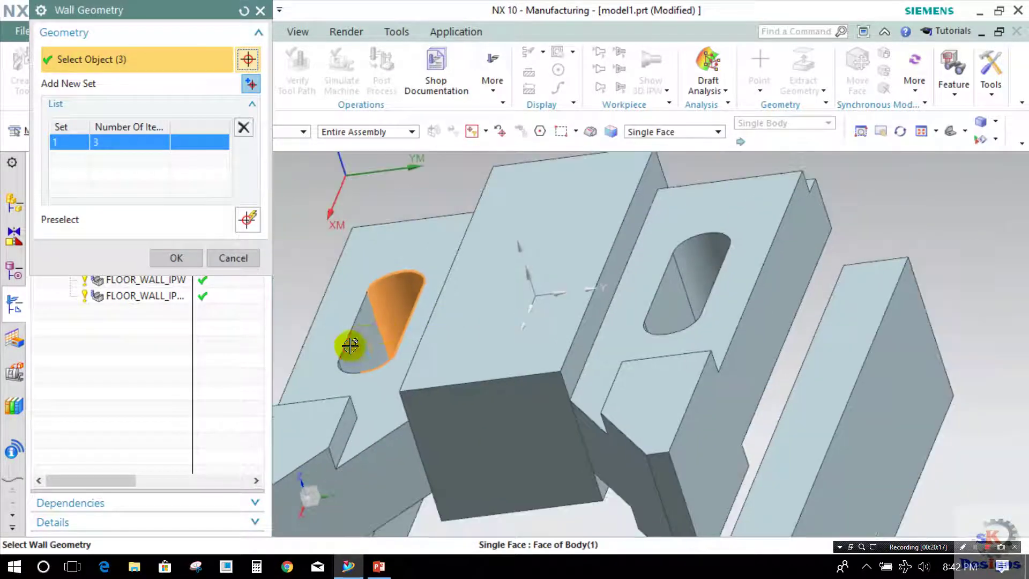
click(351, 346)
middle_drag(423, 326, 480, 342)
click(176, 257)
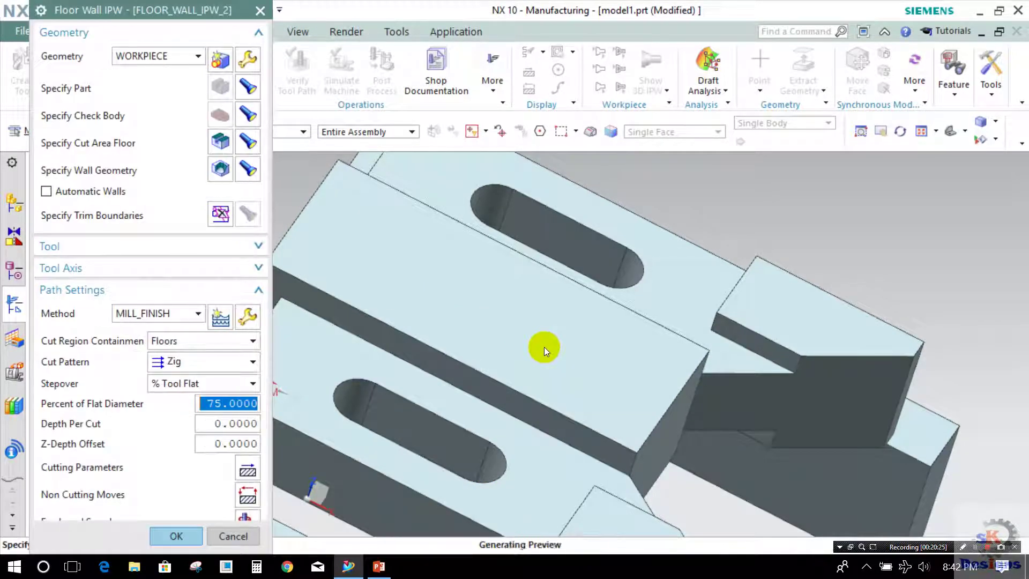
Assign the EMC10 milling tool to the slot operation and set its tool axis to +ZM Axis.
scroll(545, 346, down, 4)
click(150, 247)
click(152, 269)
click(143, 290)
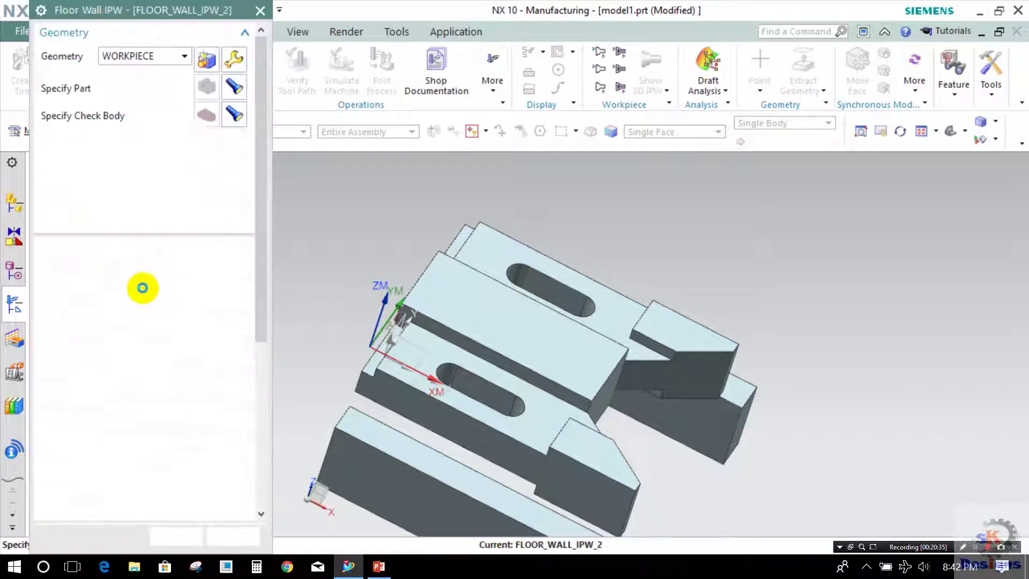
click(127, 341)
click(156, 370)
click(161, 382)
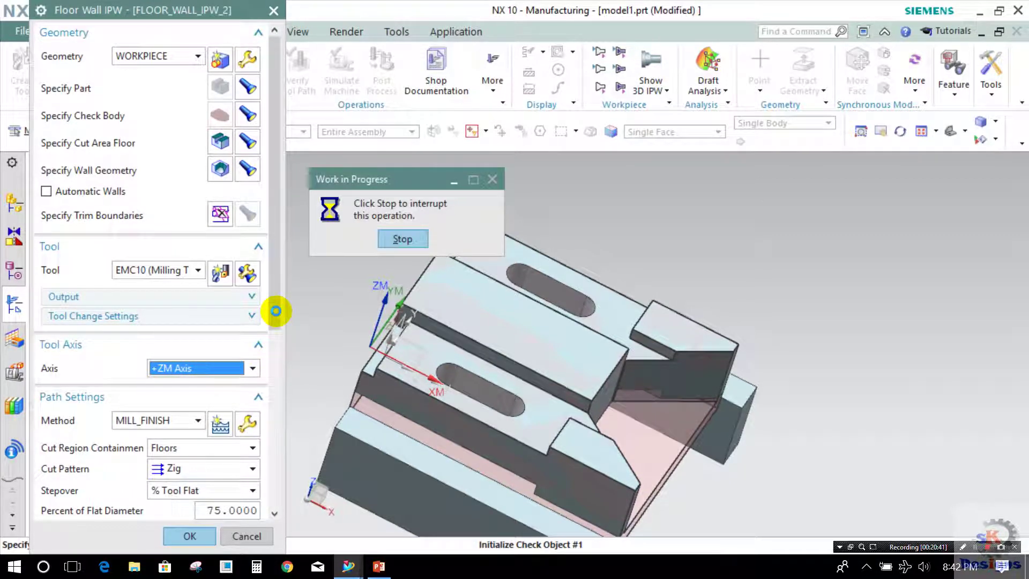
Set the slot operation's cut pattern to Follow Part and its depth per cut to 5.
drag(275, 310, 268, 349)
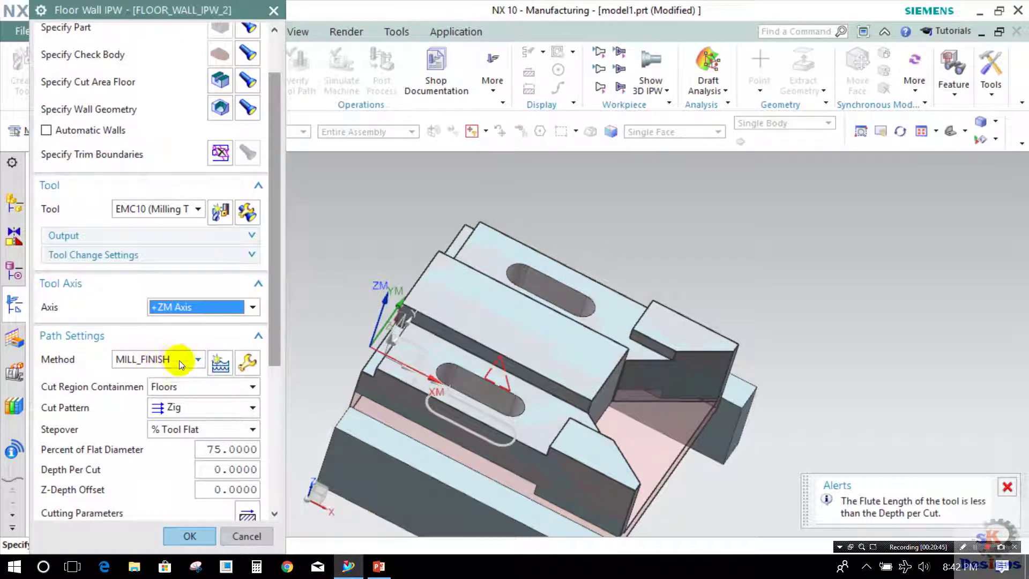
click(195, 407)
click(187, 425)
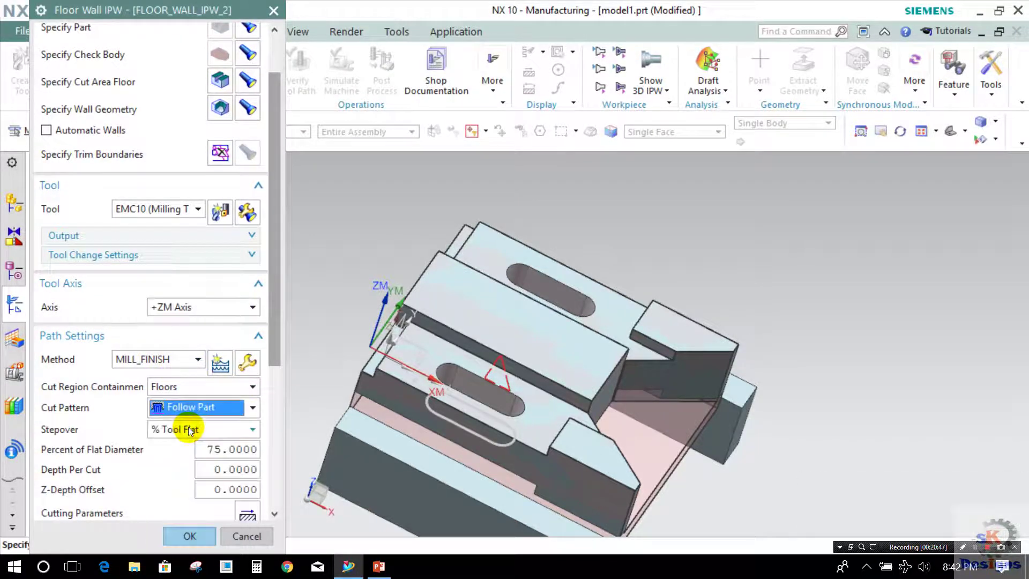
click(235, 470)
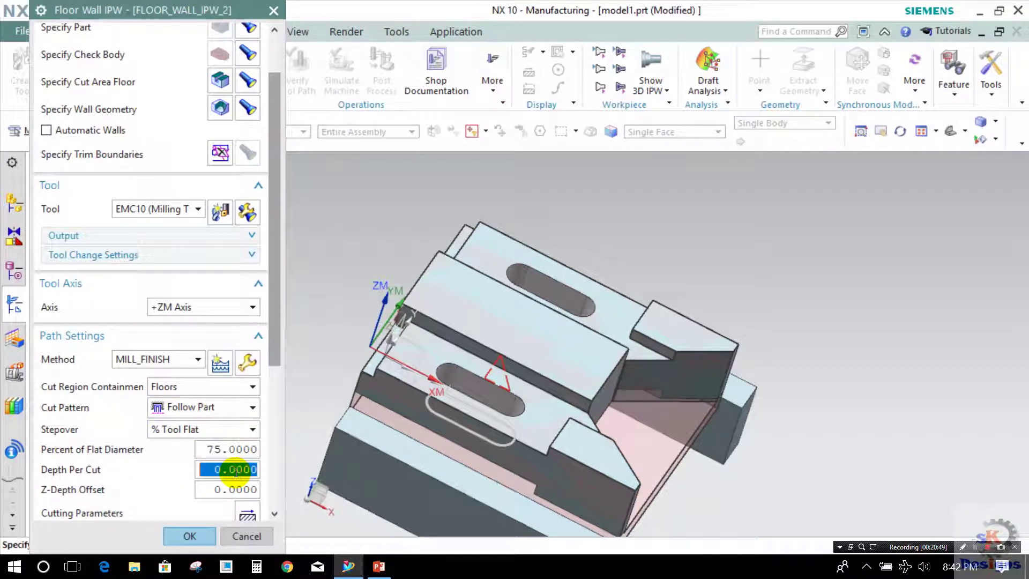
text(5)
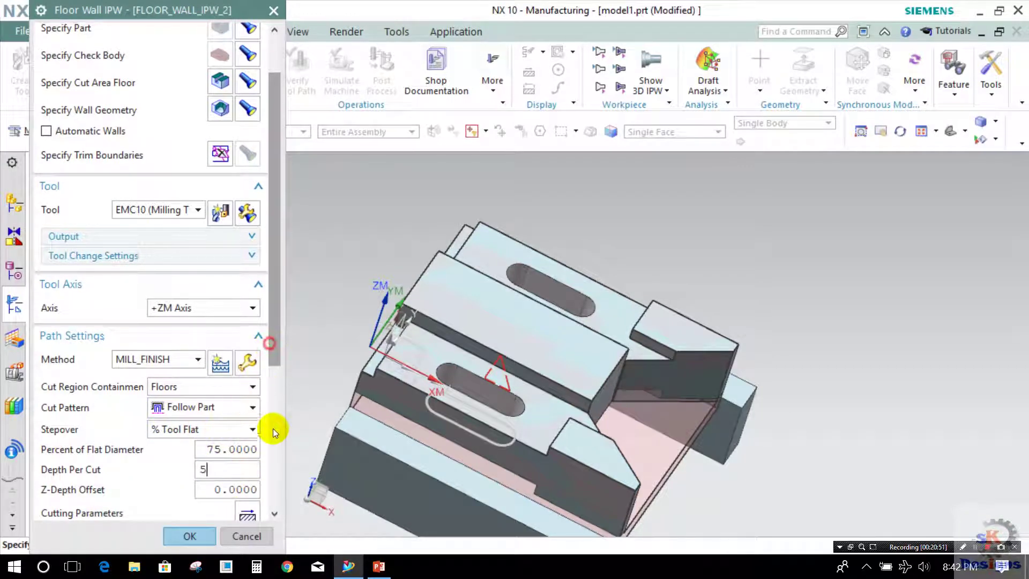
Generate the tool path for the slot operation.
scroll(273, 413, down, 4)
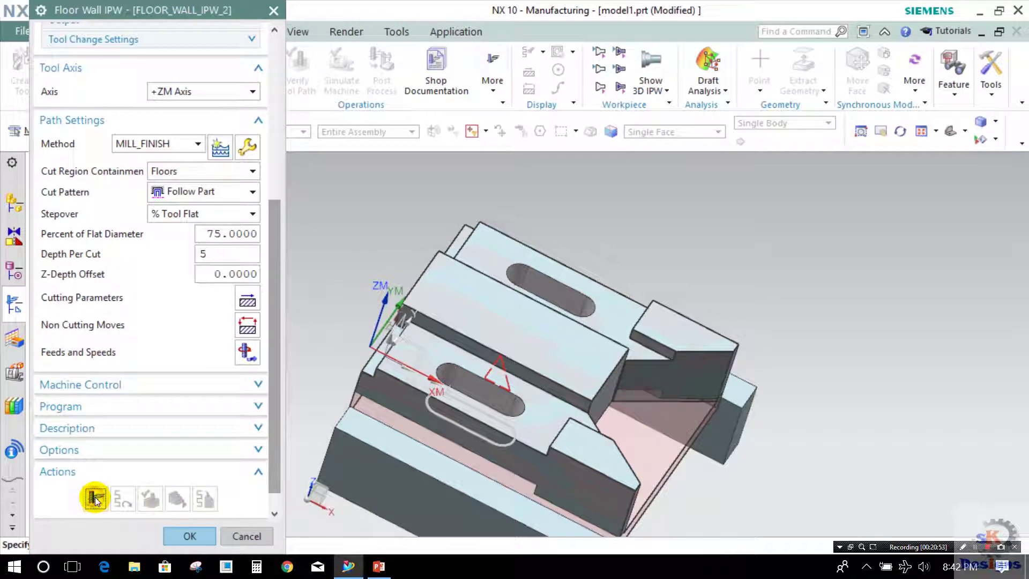
click(95, 496)
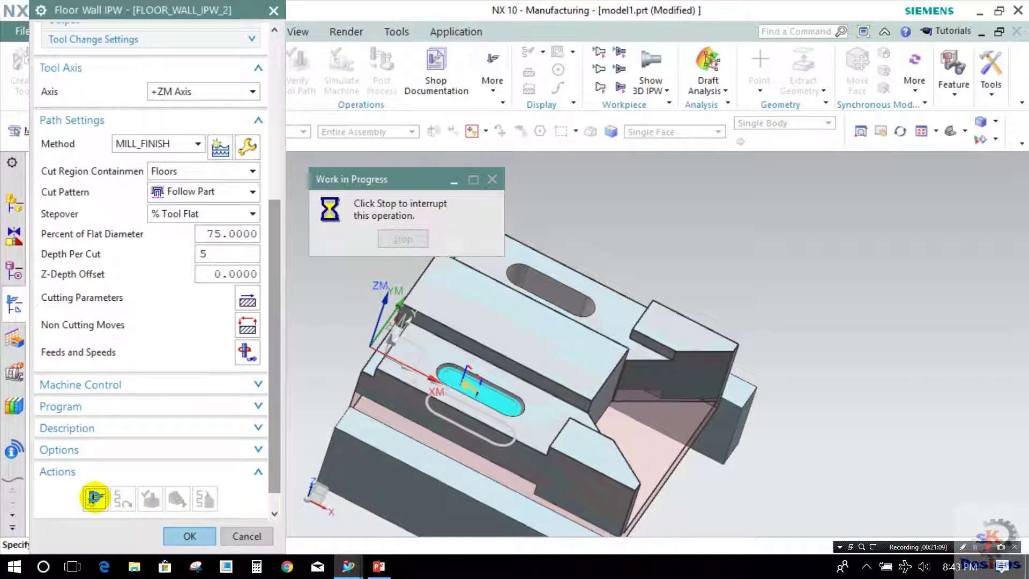
middle_click(94, 497)
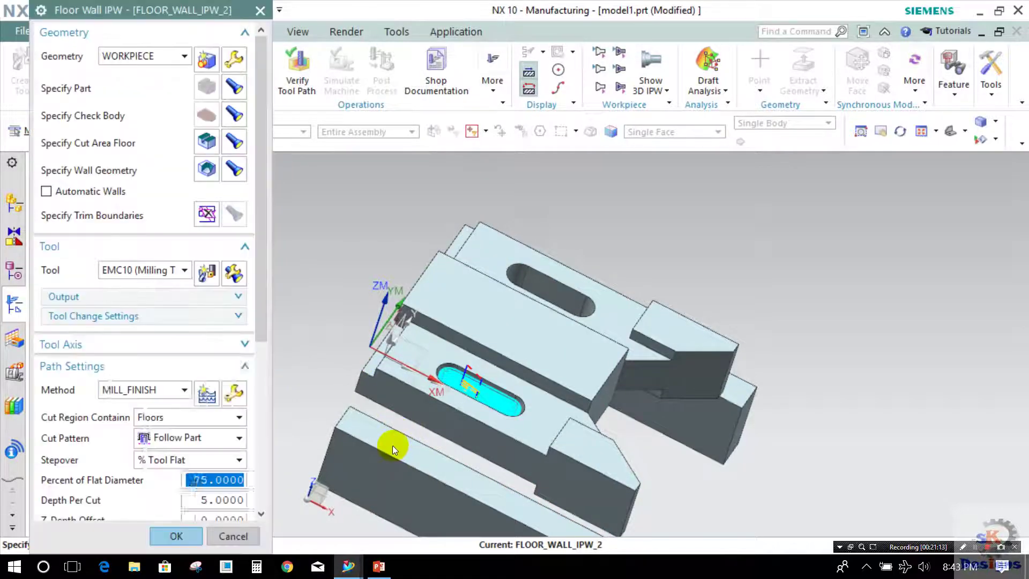
Check the generated slot tool path on the part and accept the FLOOR_WALL_IPW_2 operation.
middle_drag(435, 400, 370, 426)
scroll(236, 418, down, 3)
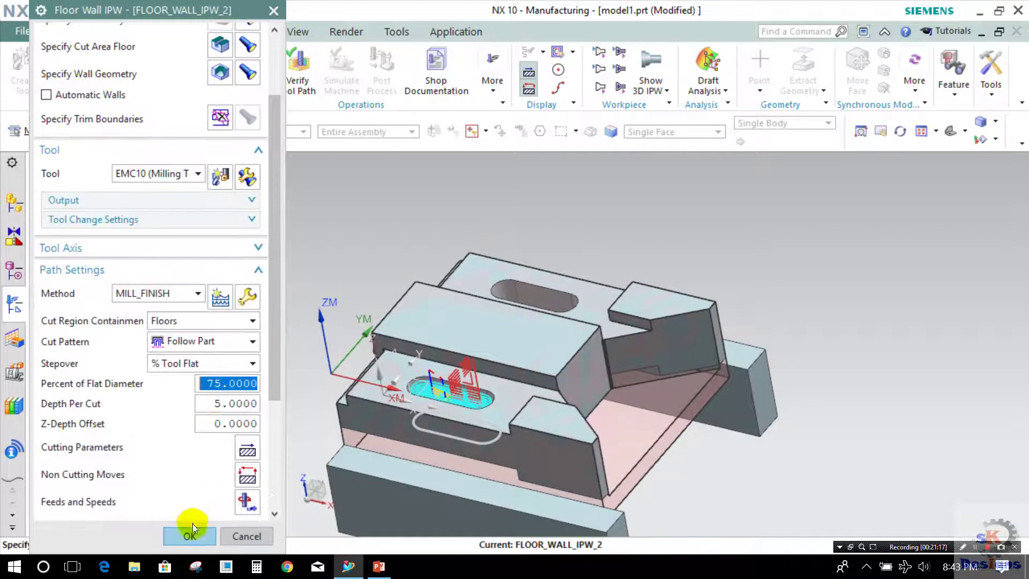
click(191, 535)
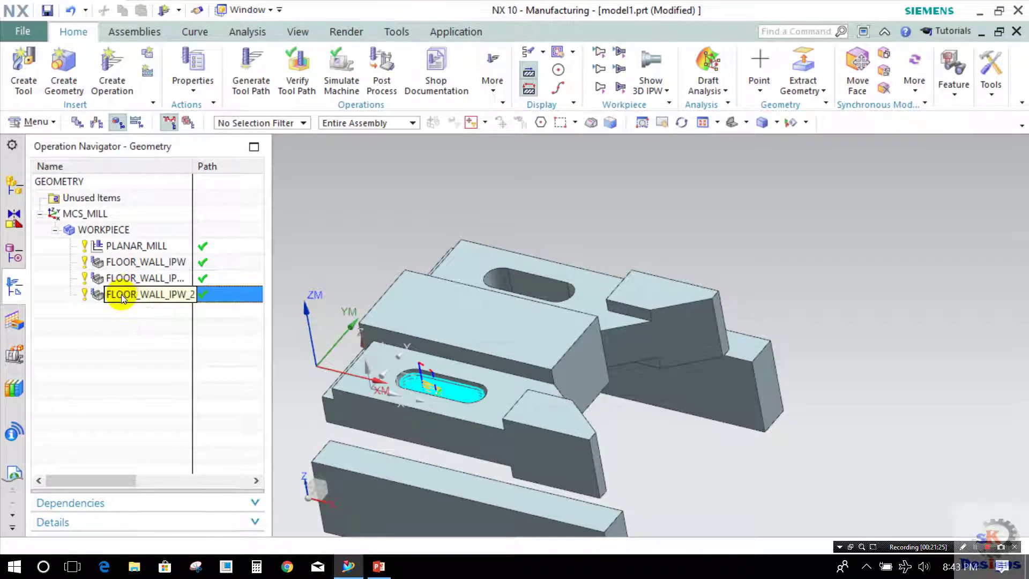
Copy the FLOOR_WALL_IPW_2 operation by a To a Point translation from the first slot's end-arc centre to the second slot's matching arc centre.
right_click(121, 294)
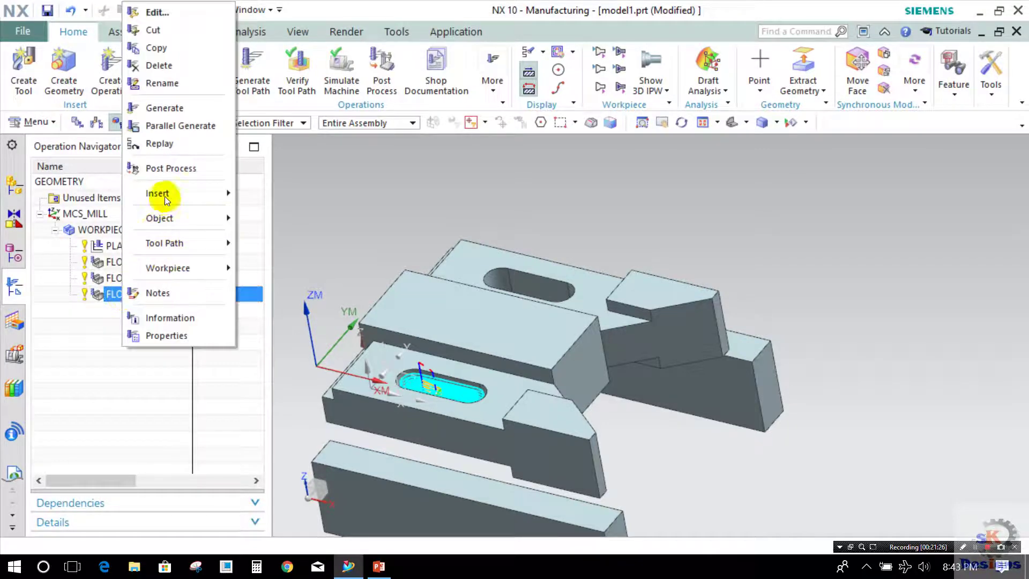
mouse_move(166, 215)
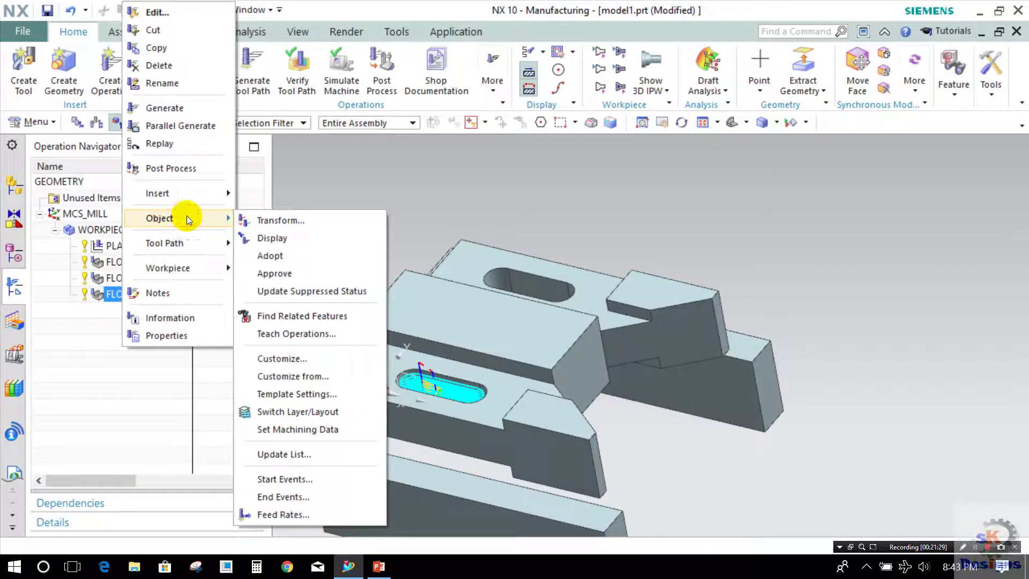
click(247, 220)
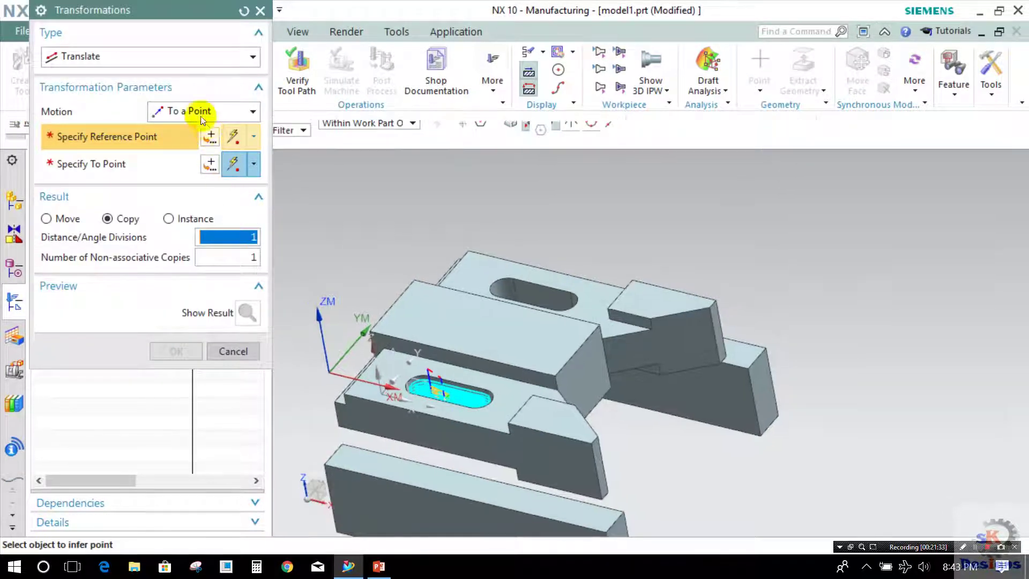
click(197, 113)
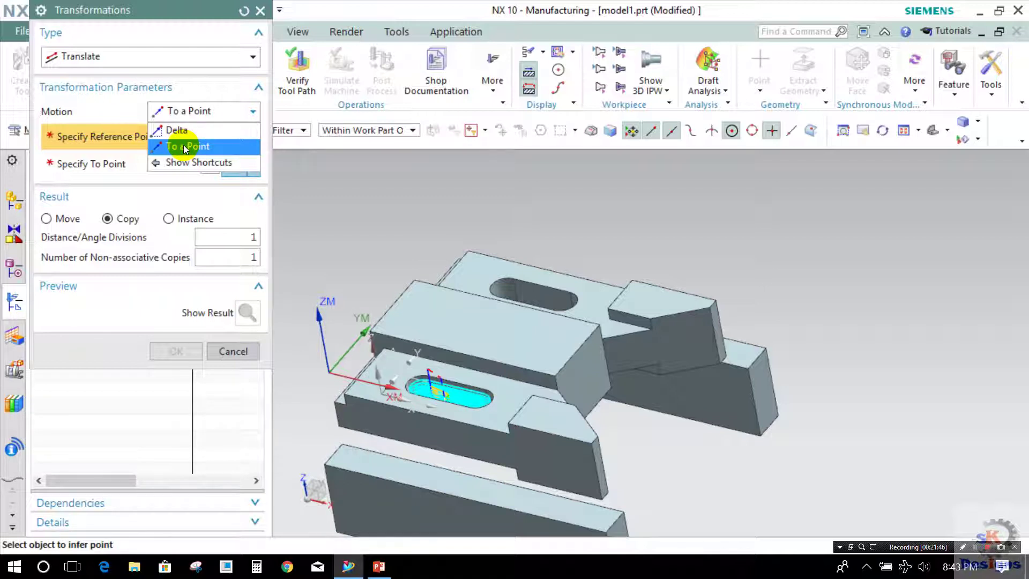
click(212, 147)
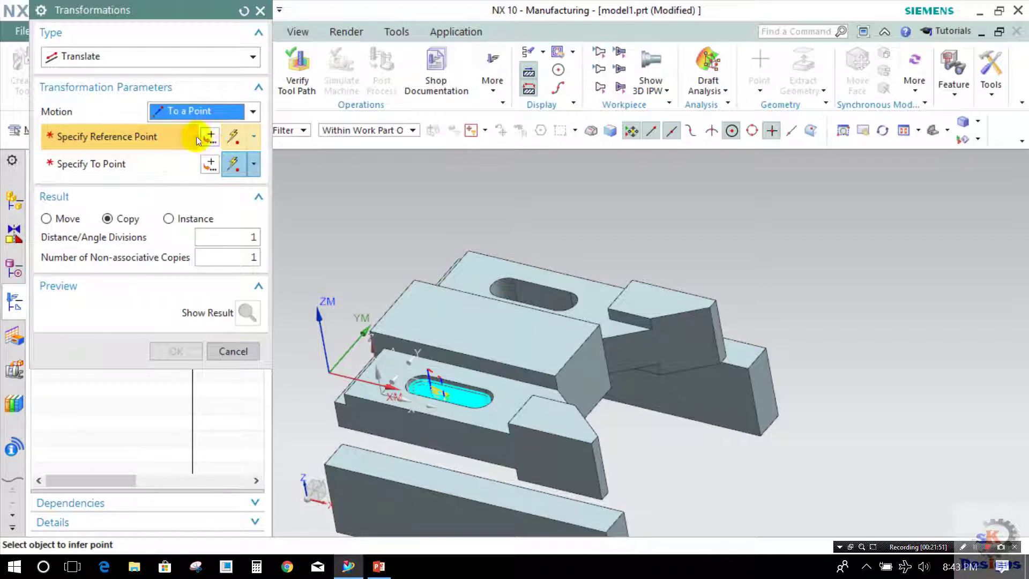
scroll(488, 401, up, 5)
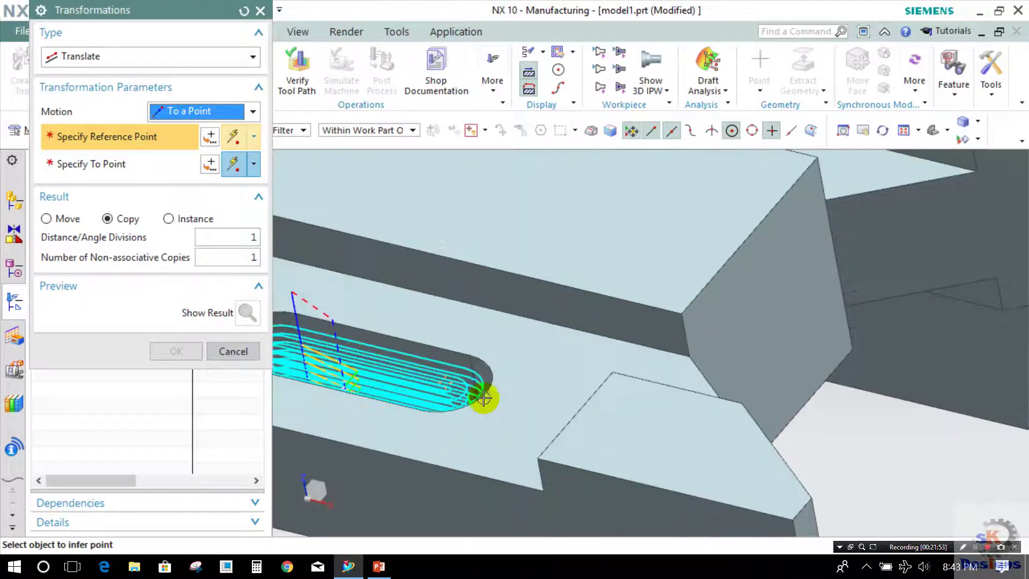
click(449, 379)
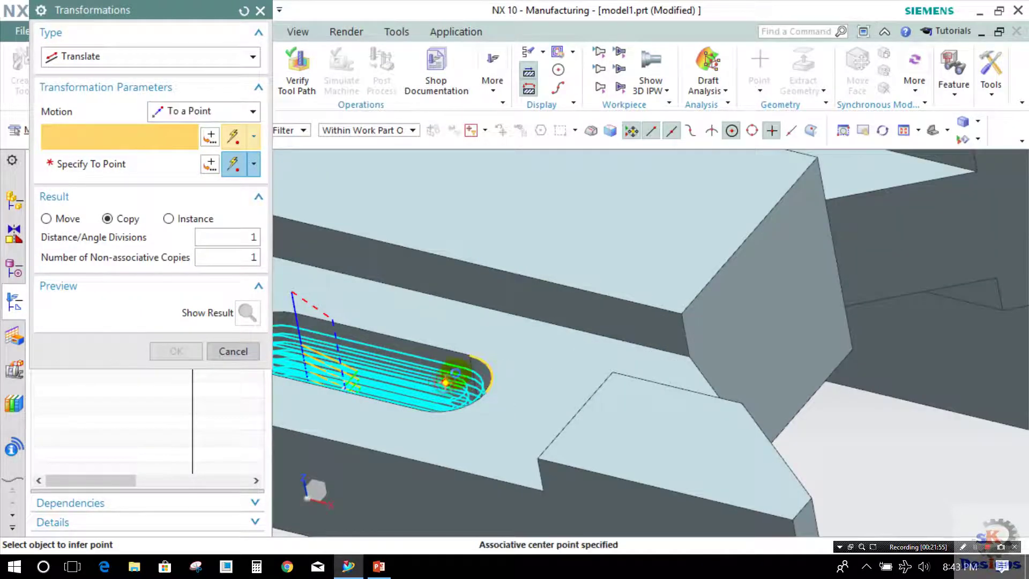
scroll(516, 278, down, 4)
scroll(553, 266, up, 2)
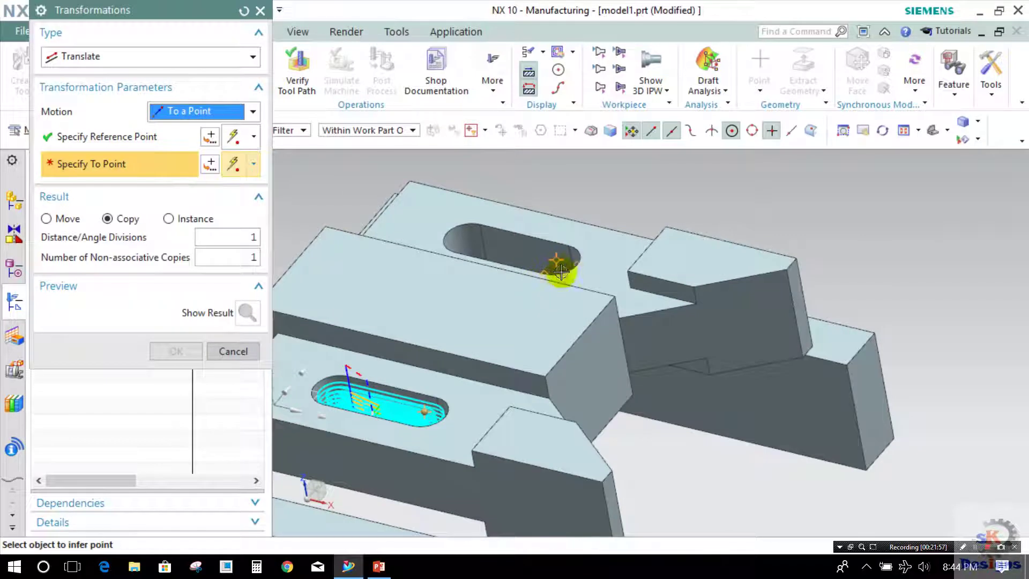
click(557, 260)
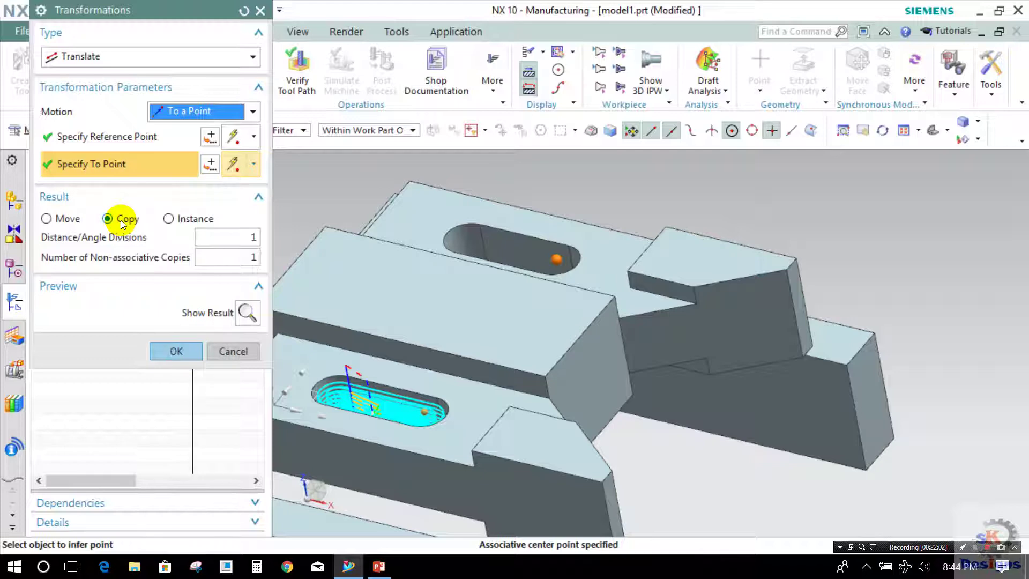
click(164, 350)
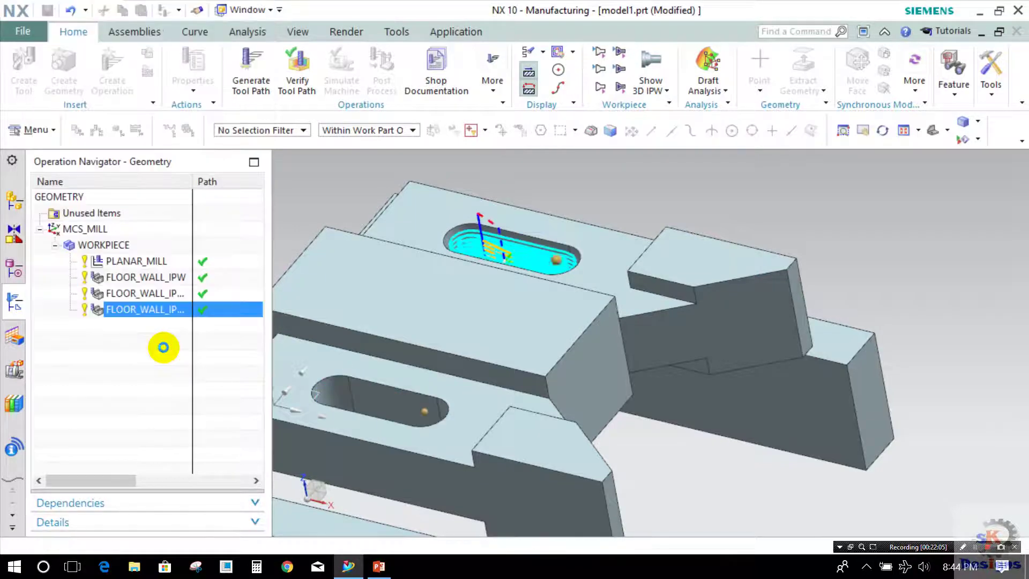
Inspect the tool paths of FLOOR_WALL_IPW_2 and its copy together on both slots.
scroll(487, 297, down, 4)
mouse_move(513, 293)
middle_down()
mouse_move(504, 276)
mouse_move(413, 305)
middle_up()
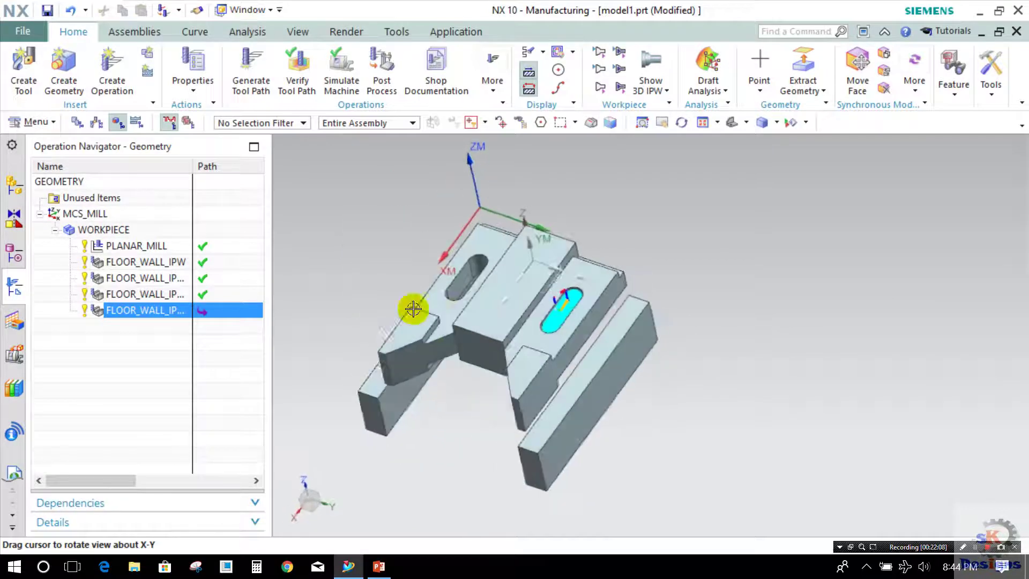
click(163, 296)
ctrl+click(163, 308)
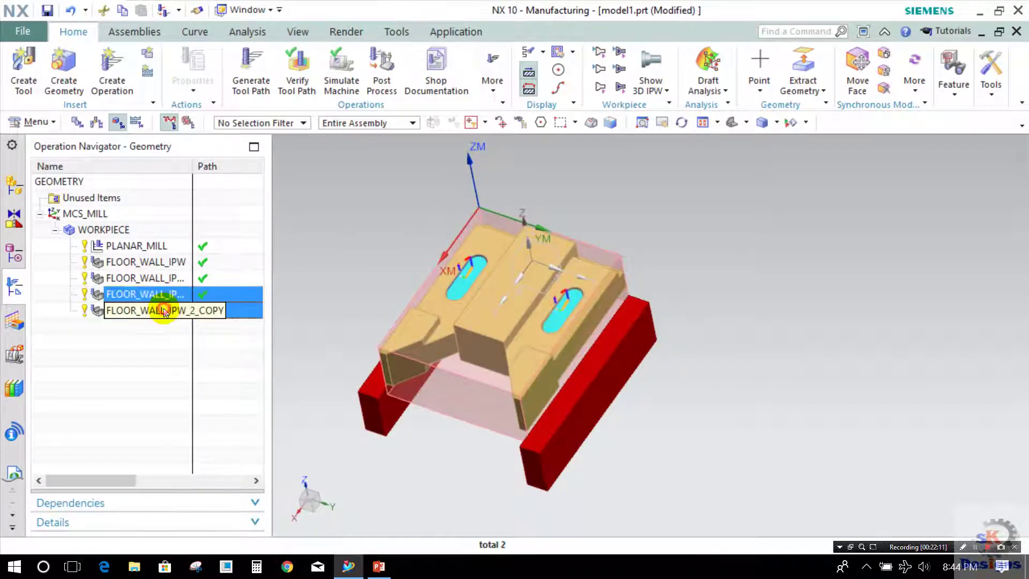
middle_drag(419, 274, 339, 266)
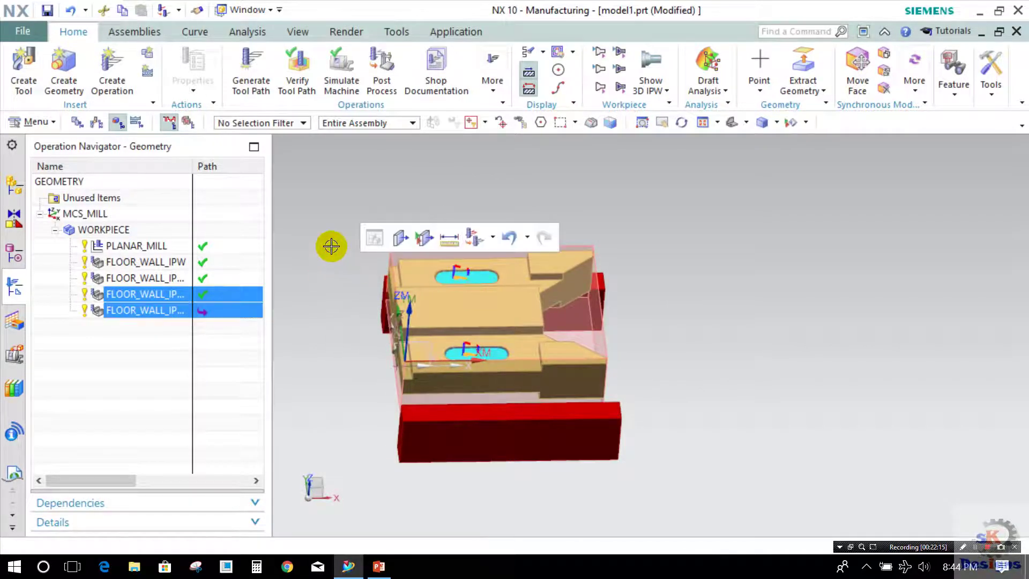
click(333, 246)
middle_drag(359, 212, 558, 236)
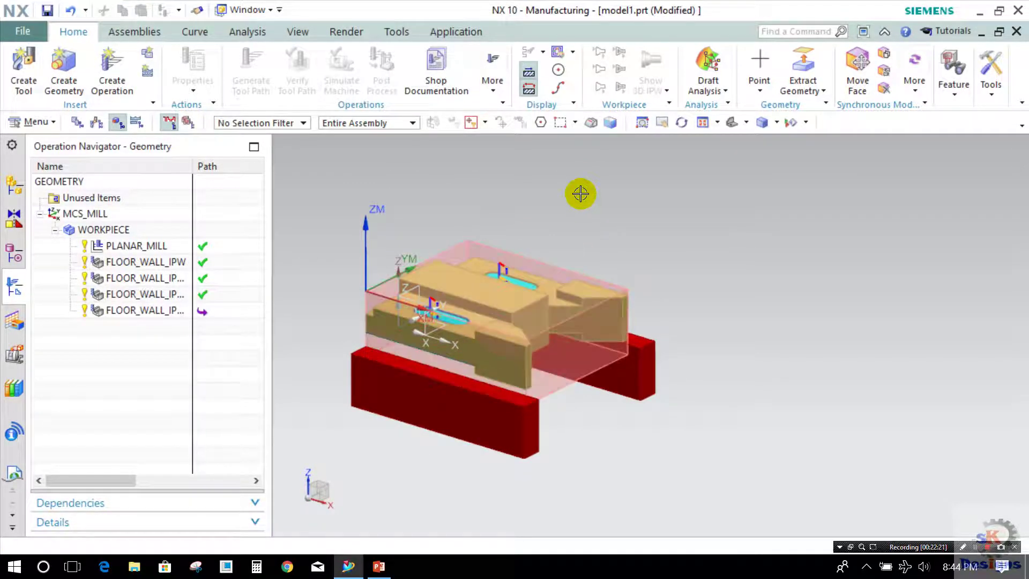
click(391, 184)
click(48, 10)
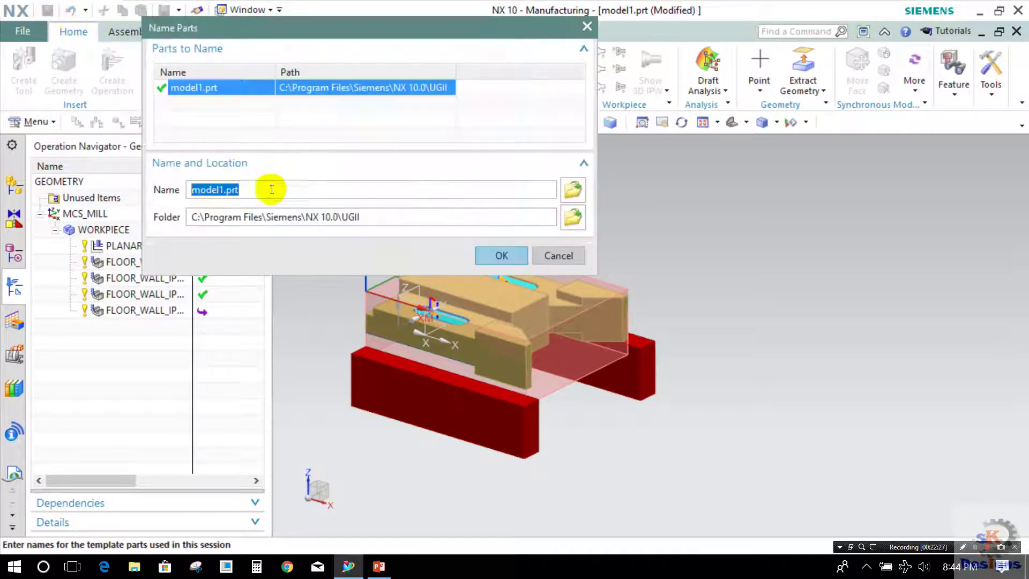
click(558, 256)
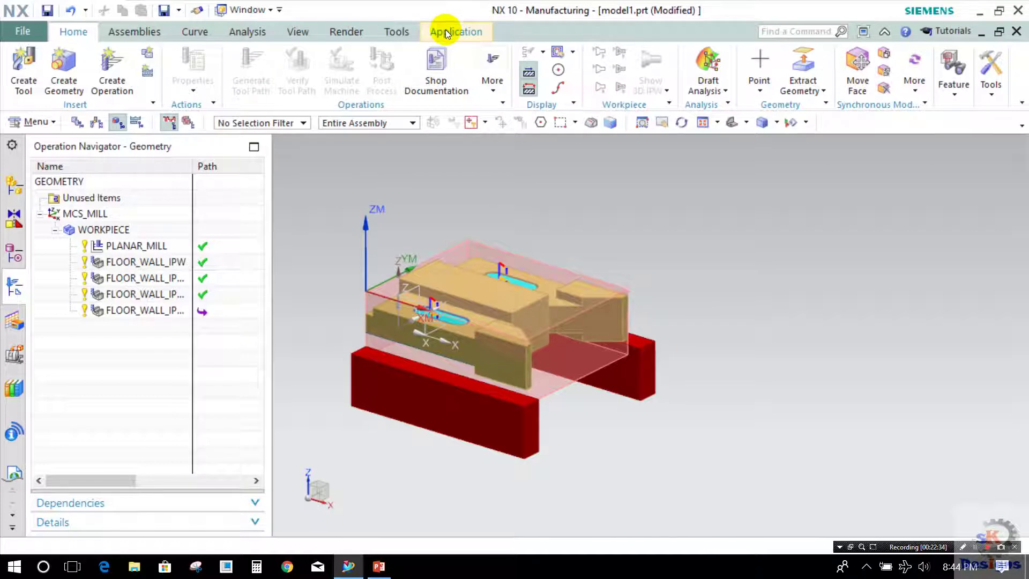
Switch to the Modeling application and hide the "clamps" feature group.
click(445, 31)
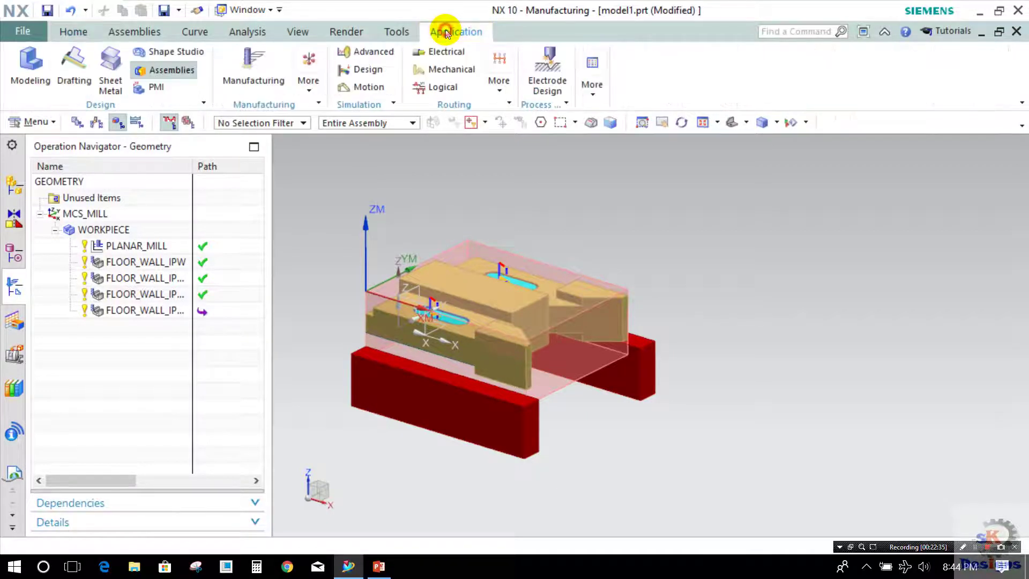
click(24, 72)
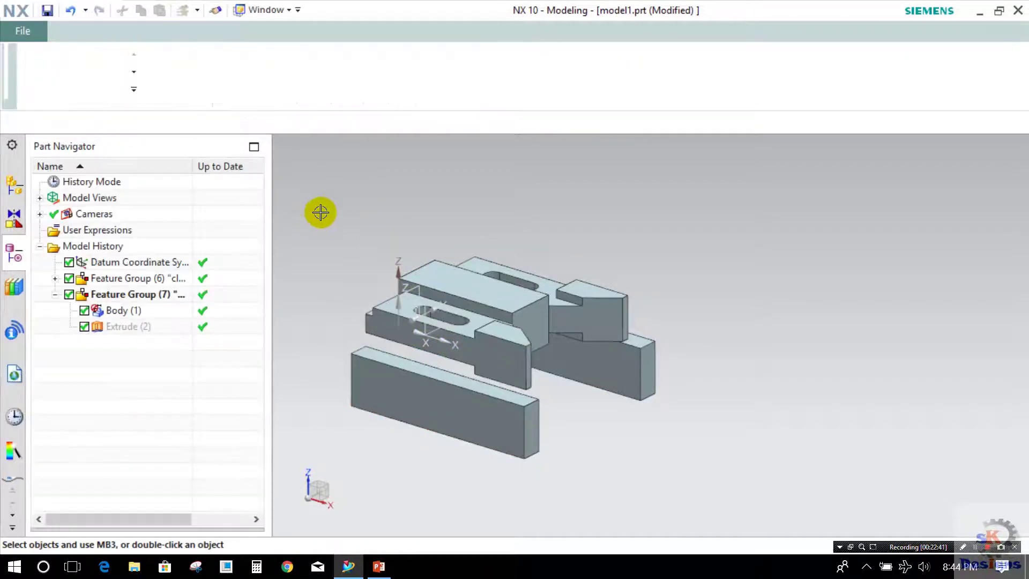
click(108, 296)
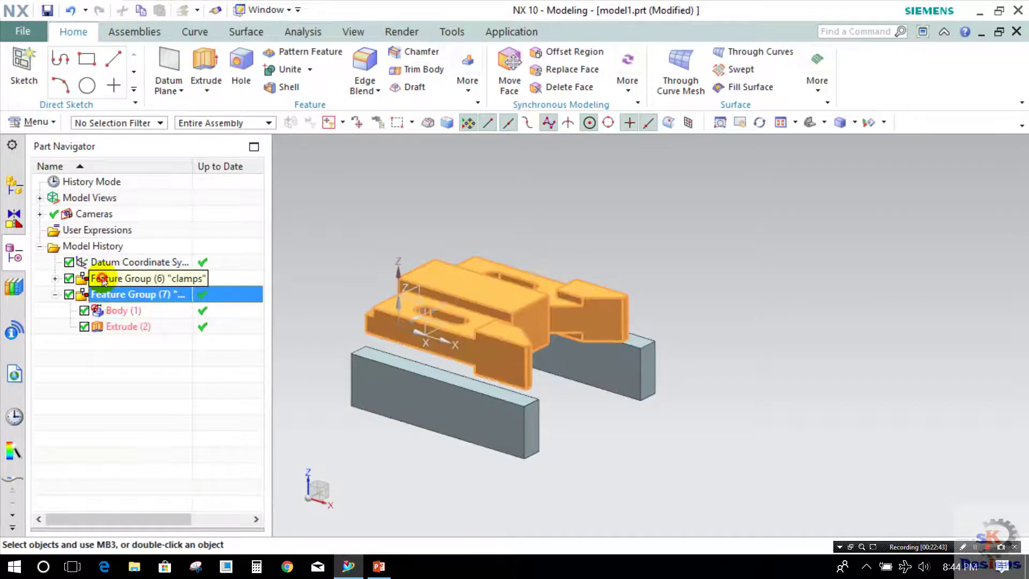
right_click(103, 280)
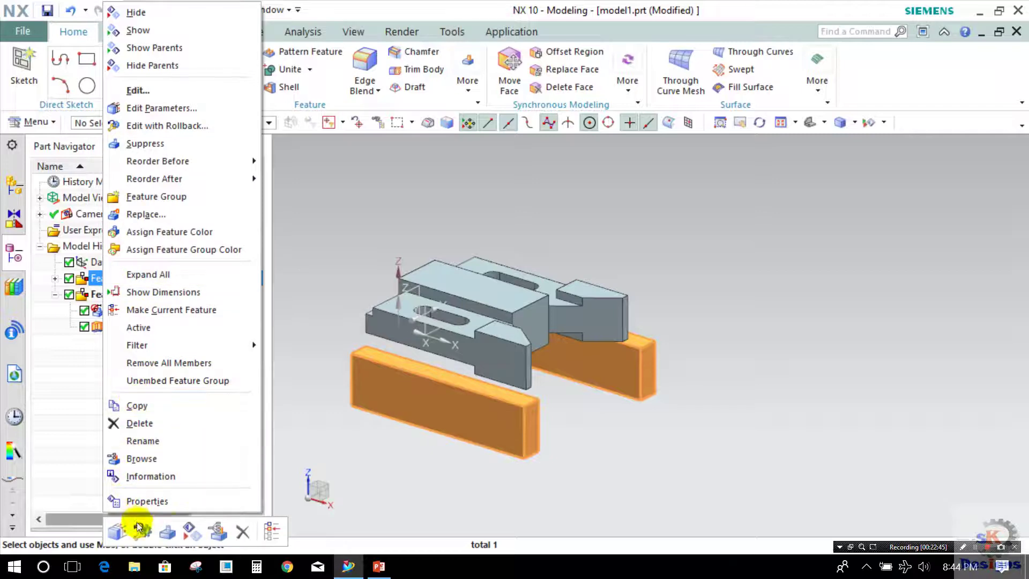
click(186, 530)
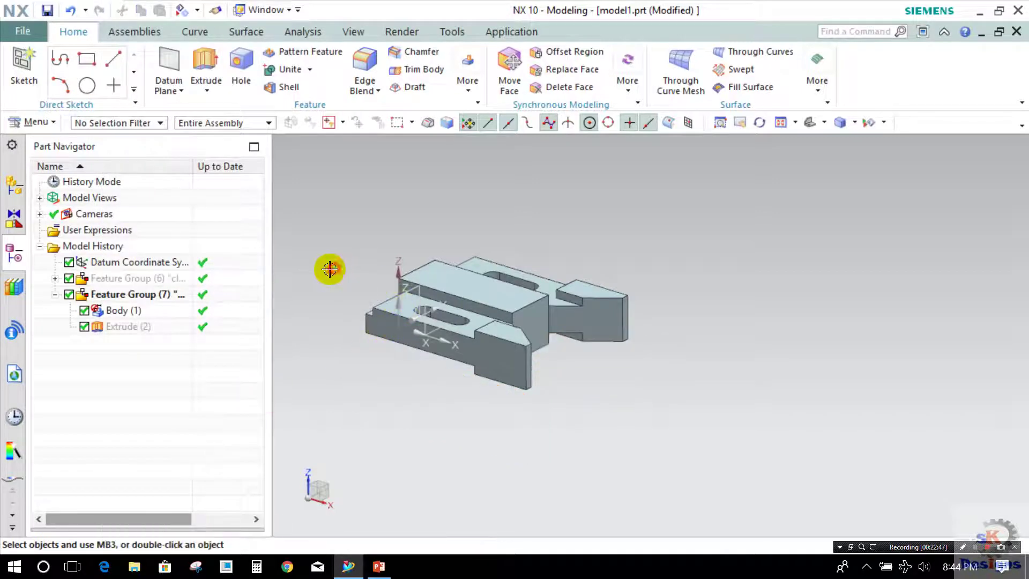
Show the Extrude (2) stock block around the part body.
right_click(146, 321)
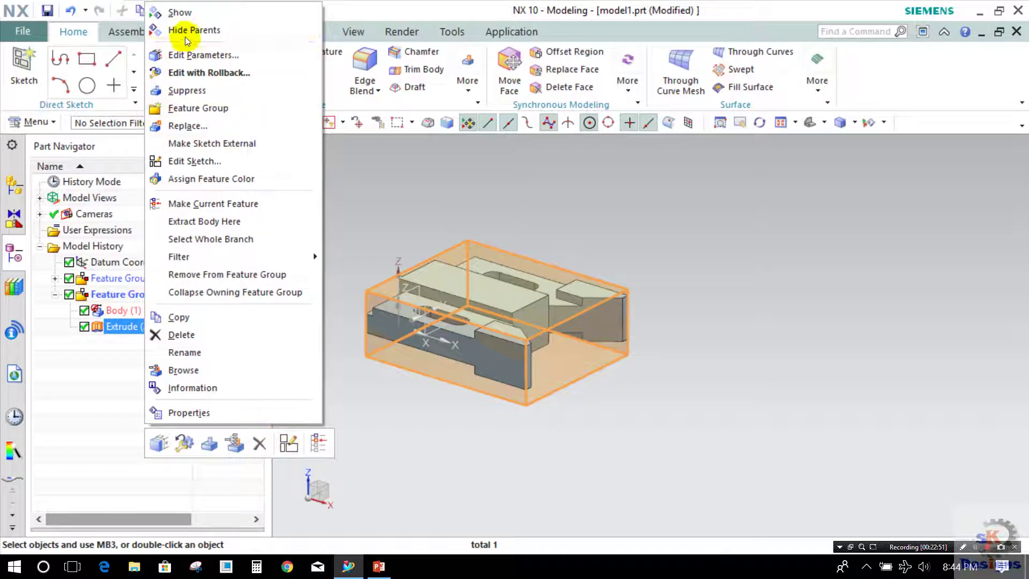
click(187, 16)
middle_drag(308, 242, 337, 231)
click(122, 296)
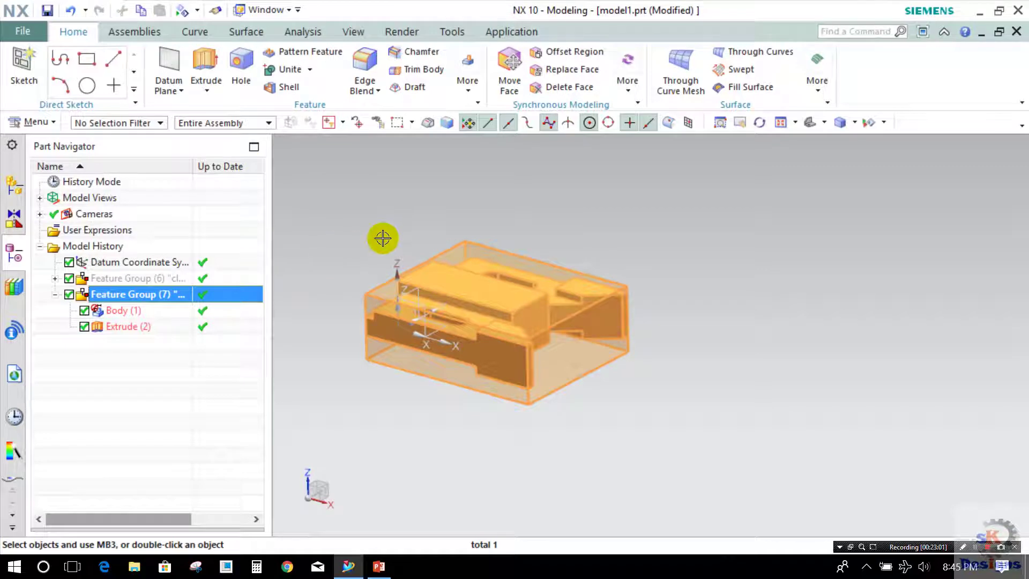
key(Escape)
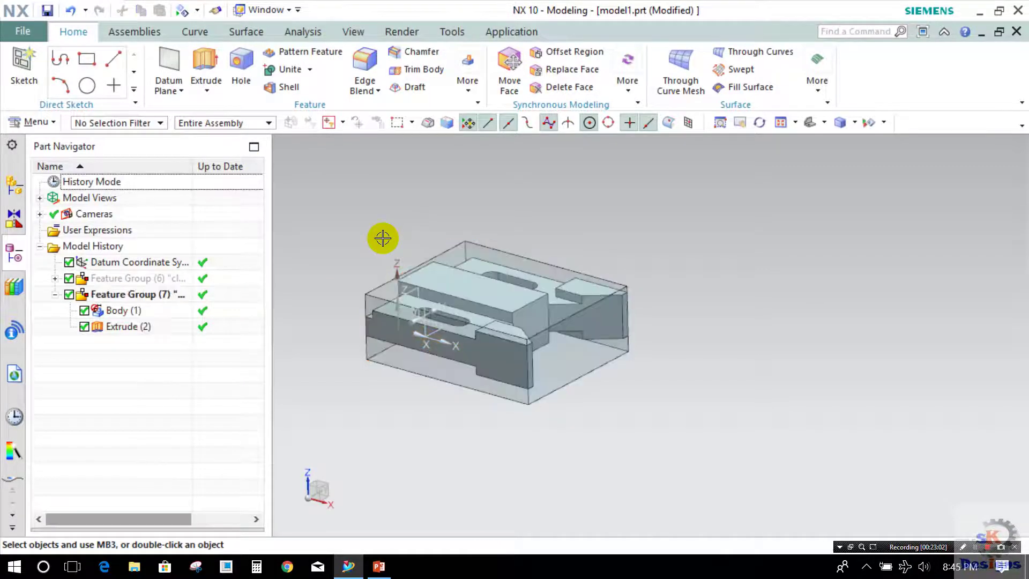
Select Body (1) and Extrude (2) in the Layer Settings and set the work layer to 2.
key(ctrl+l)
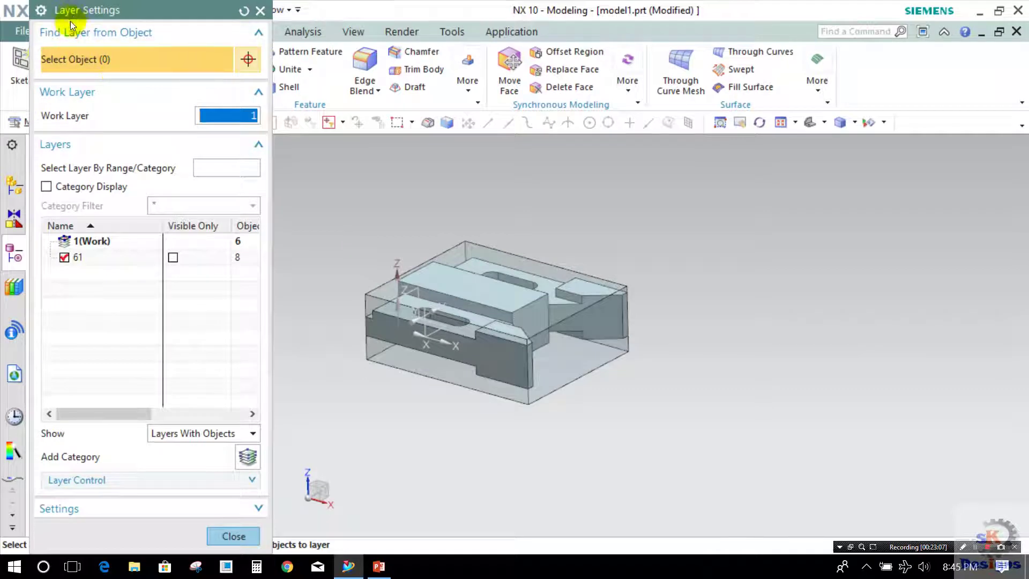
drag(98, 12, 245, 3)
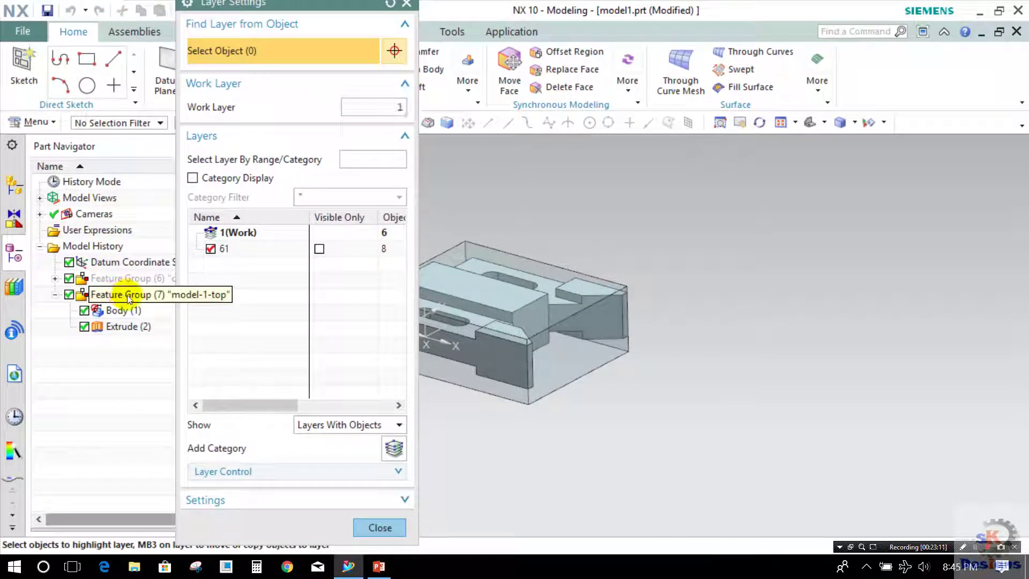
click(118, 309)
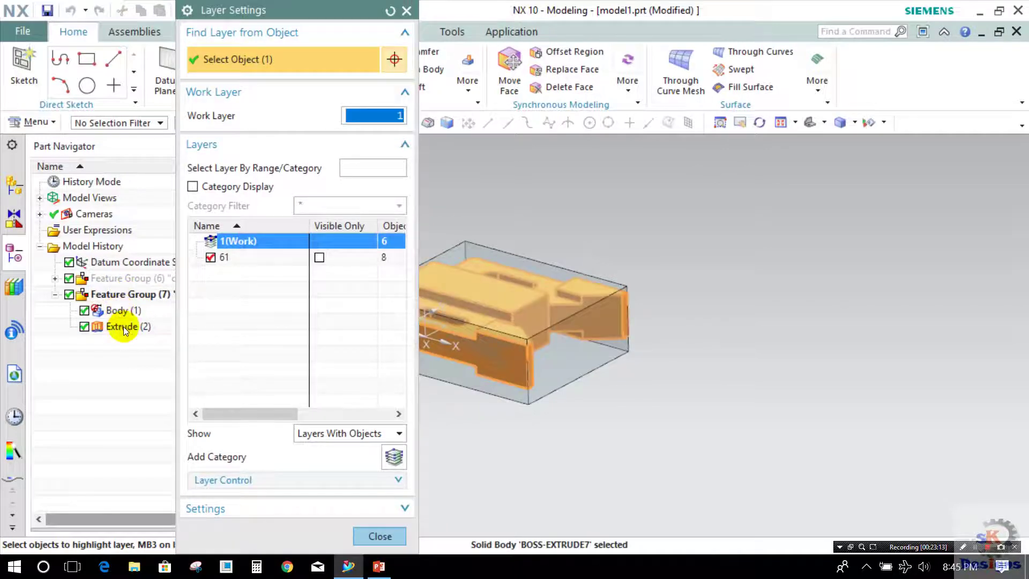
click(123, 327)
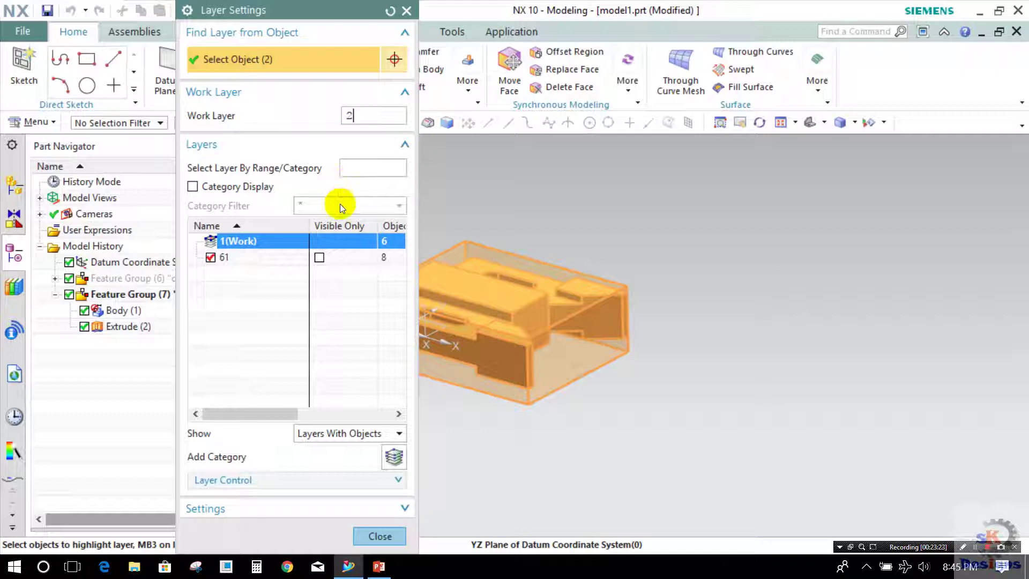
key(Return)
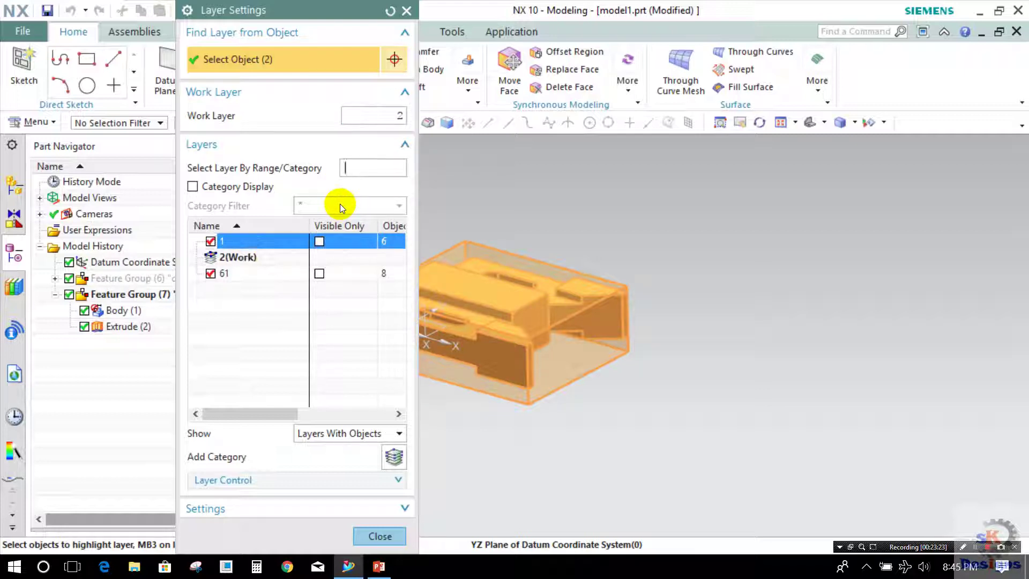
Copy the selected part body and stock block to layer 2.
click(254, 260)
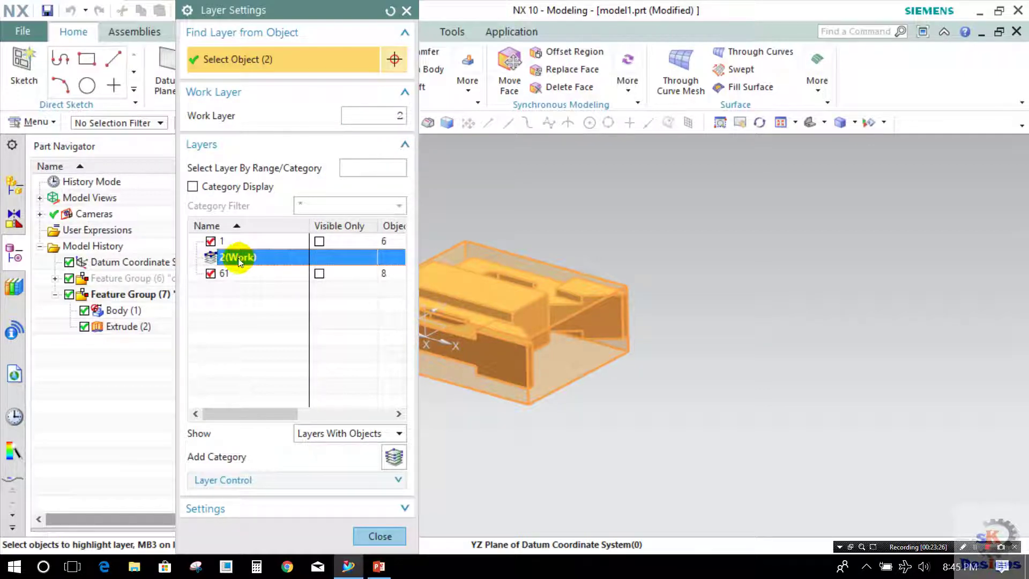
right_click(238, 258)
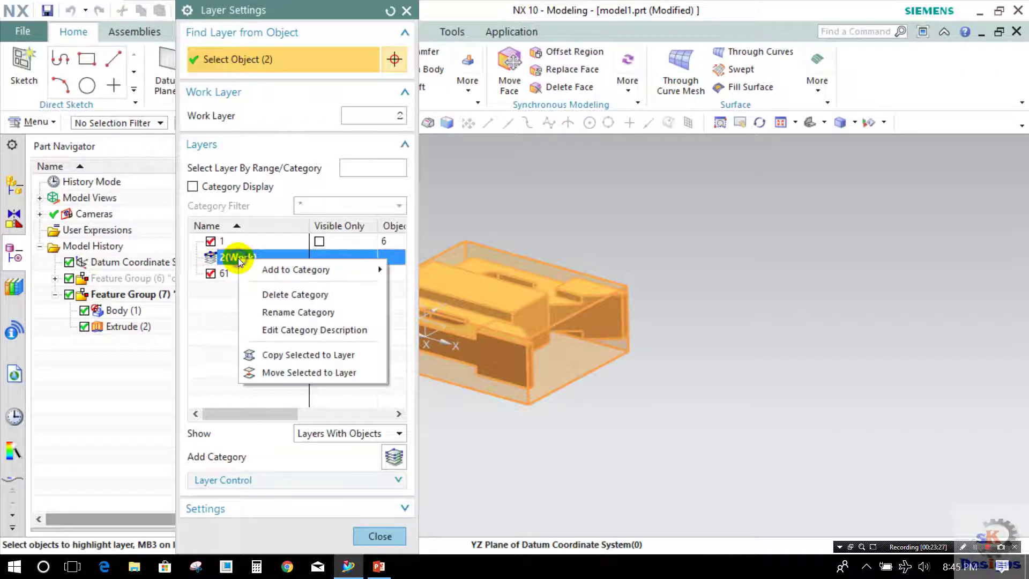
click(263, 355)
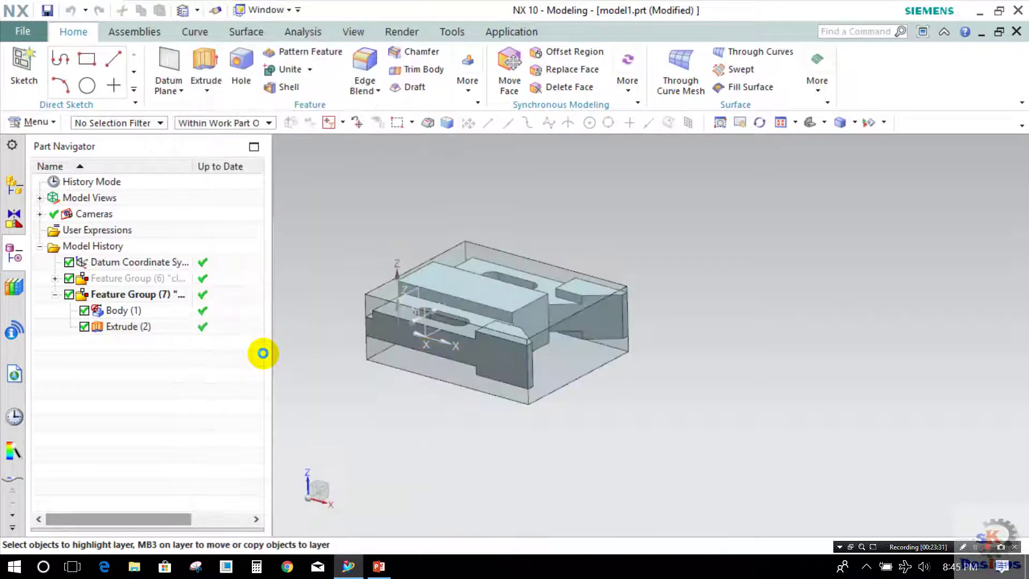
click(320, 153)
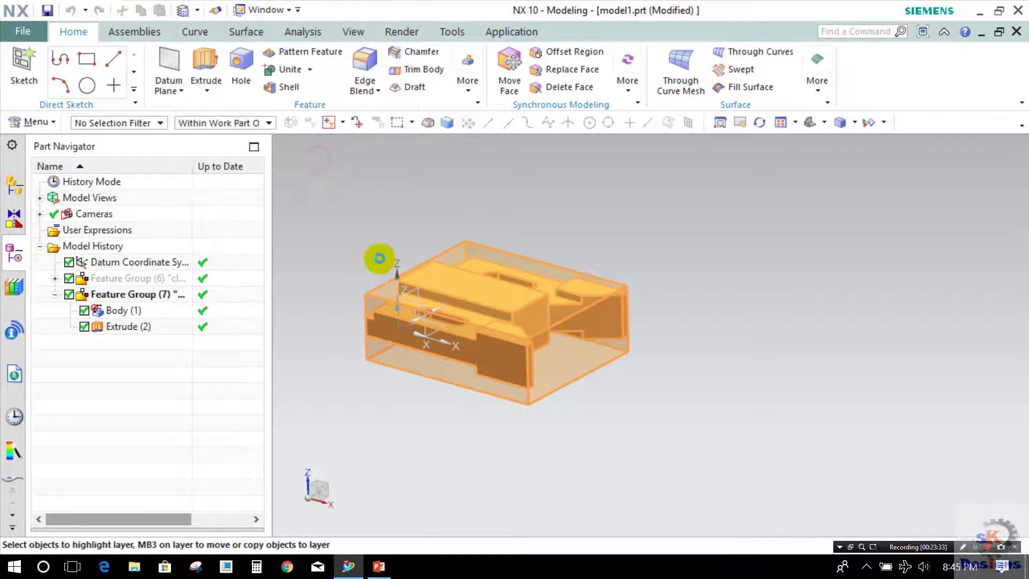
Move the copied part and stock bodies 500 mm along the X axis, keeping Move Original.
click(362, 535)
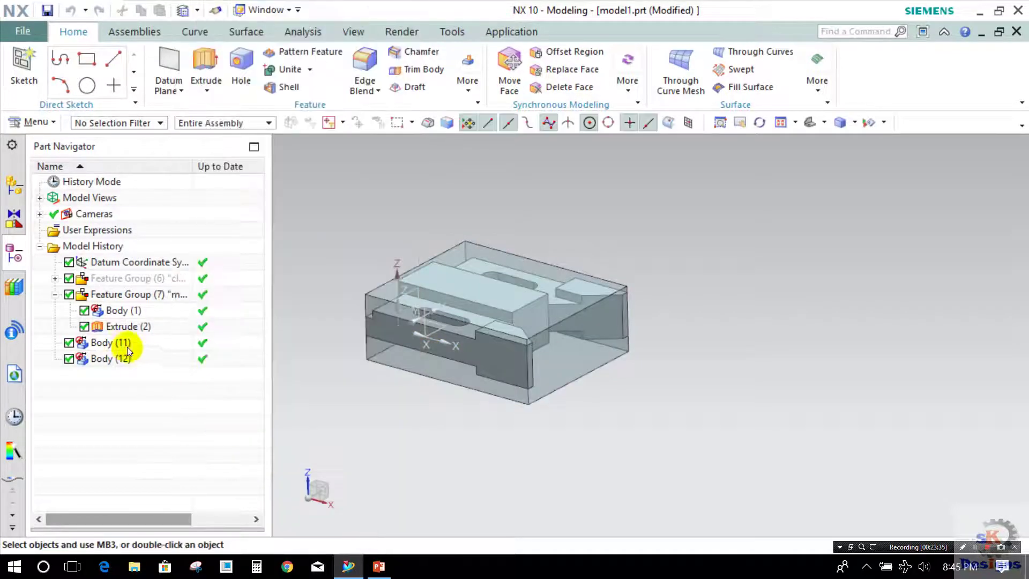
click(121, 343)
click(118, 358)
ctrl+click(114, 346)
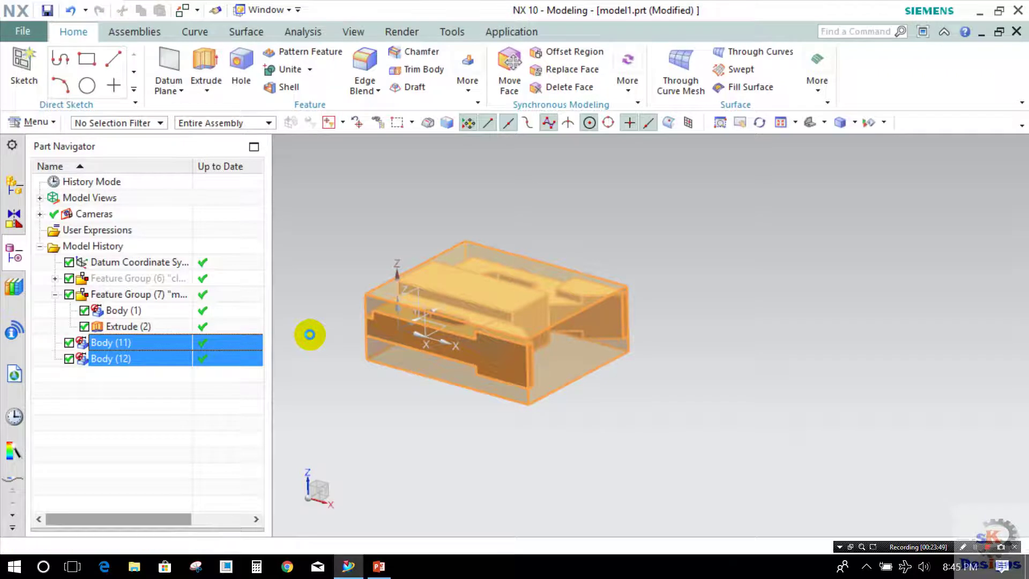
key(ctrl+t)
click(324, 116)
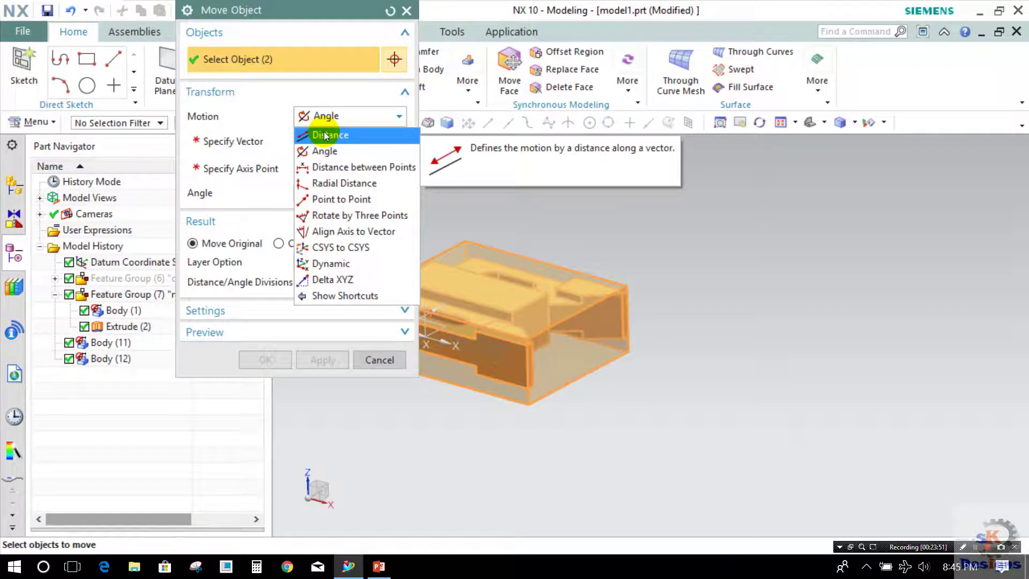
click(324, 135)
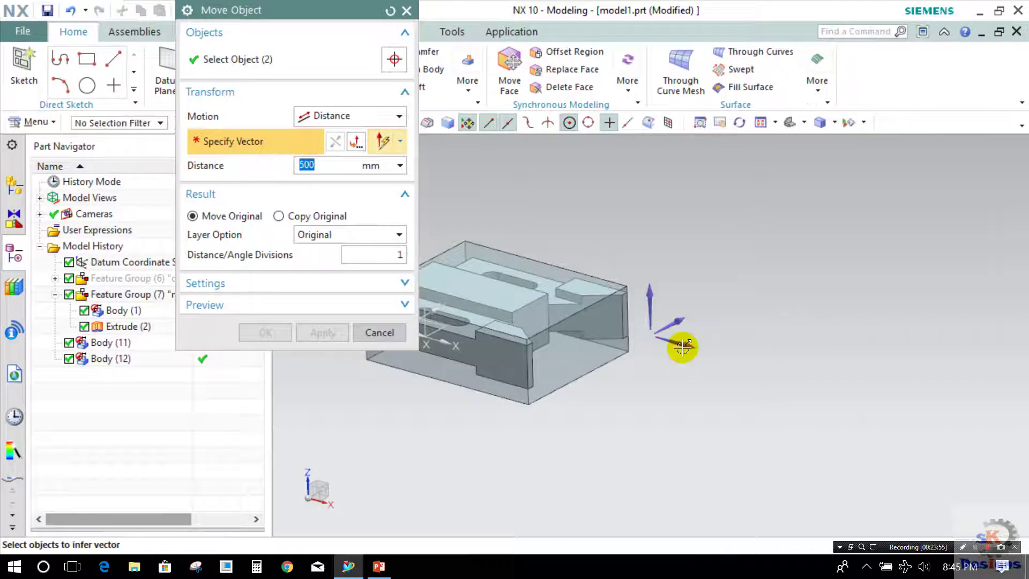
click(682, 347)
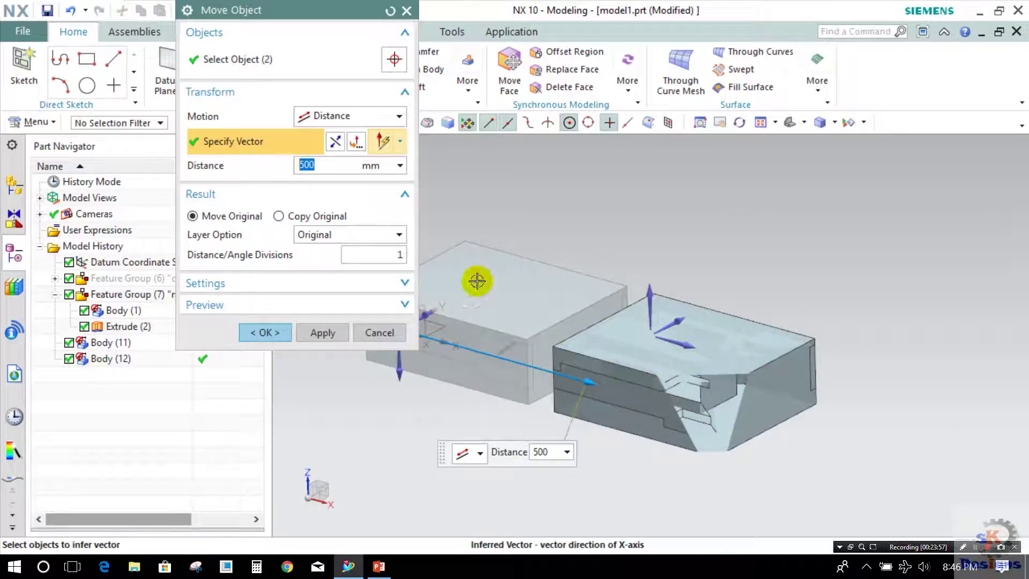
click(233, 218)
click(266, 332)
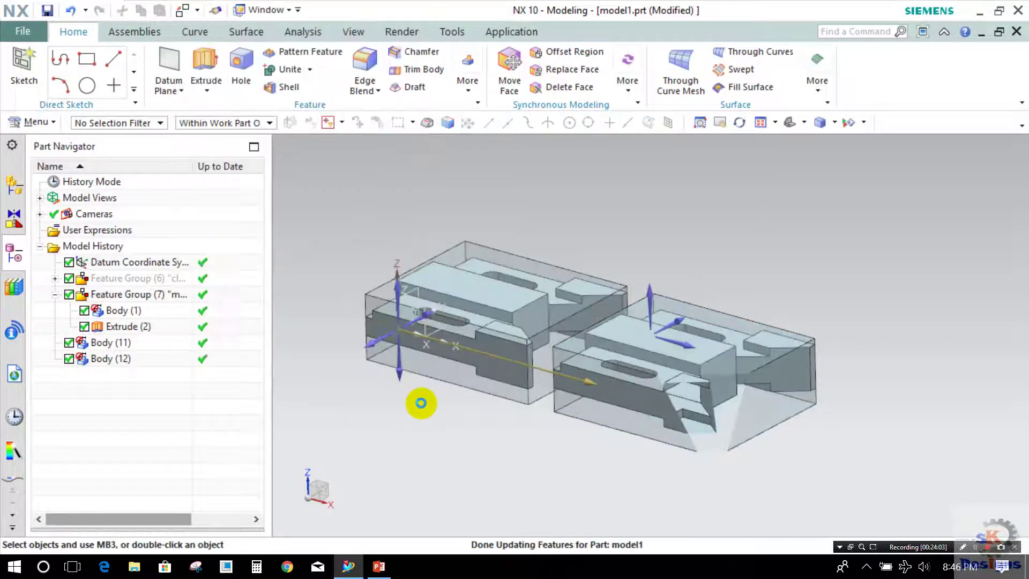
Create a sketch on the moved stock block's end face that faces the original block.
middle_drag(452, 384, 483, 395)
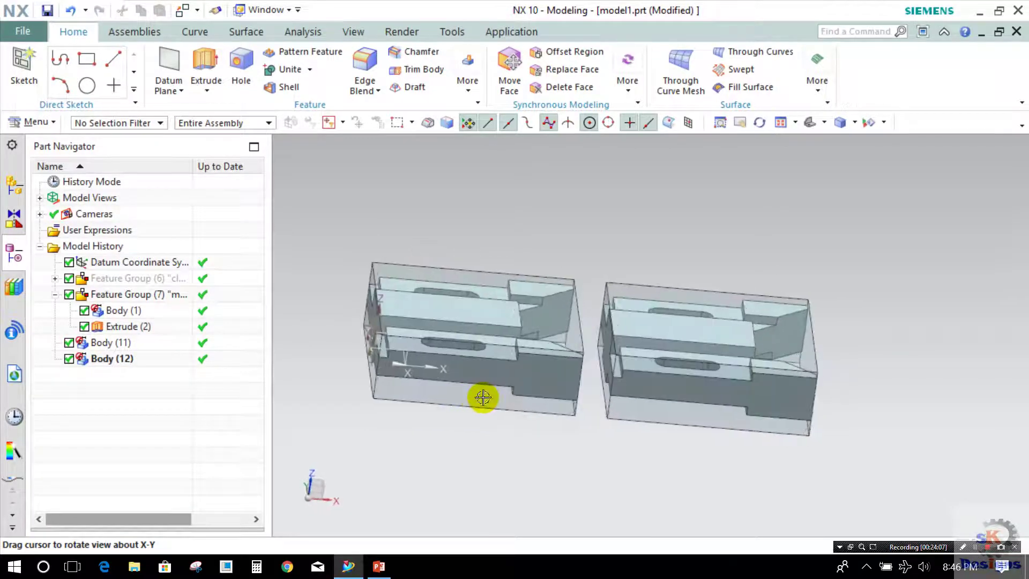
middle_drag(744, 341, 689, 314)
scroll(594, 332, up, 5)
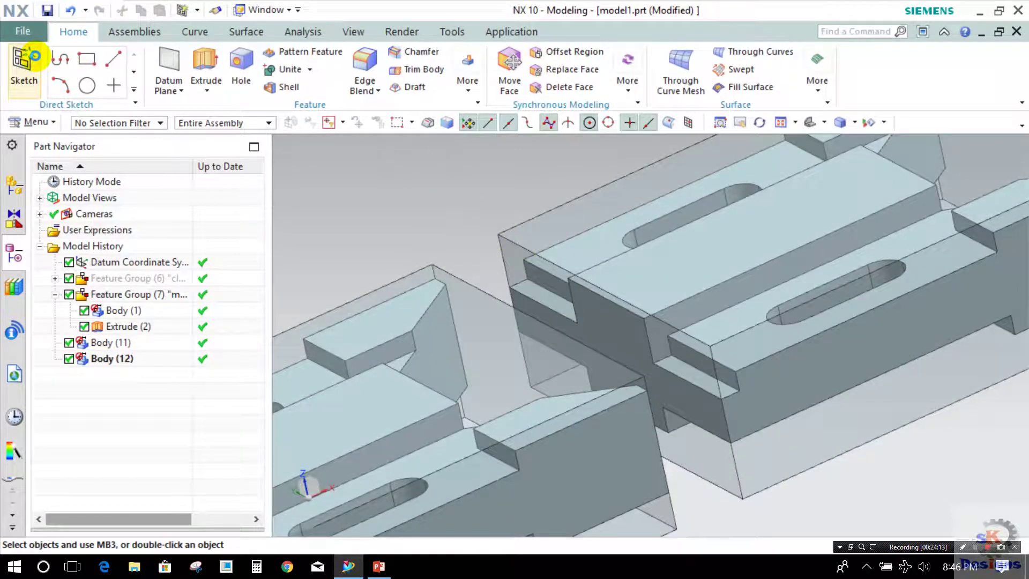
click(35, 56)
click(508, 257)
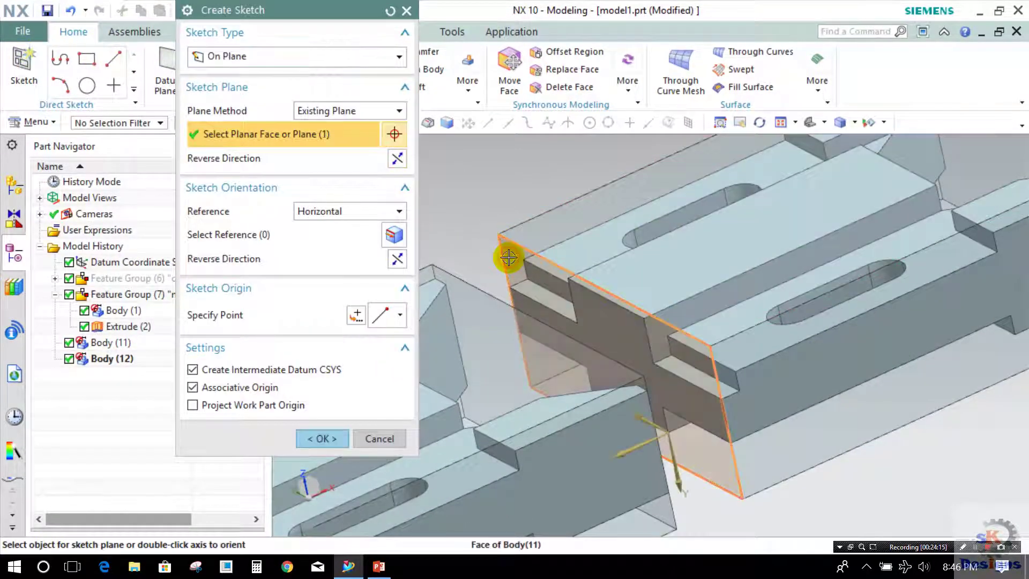
middle_click(506, 256)
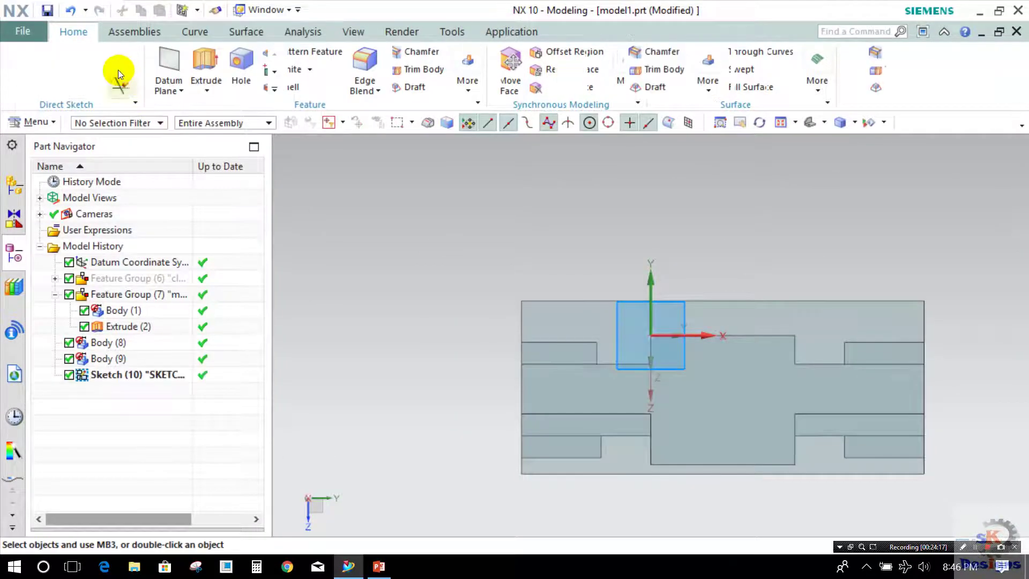
Sketch a diagonal line between opposite corners of the stock's end face and finish the sketch.
click(147, 58)
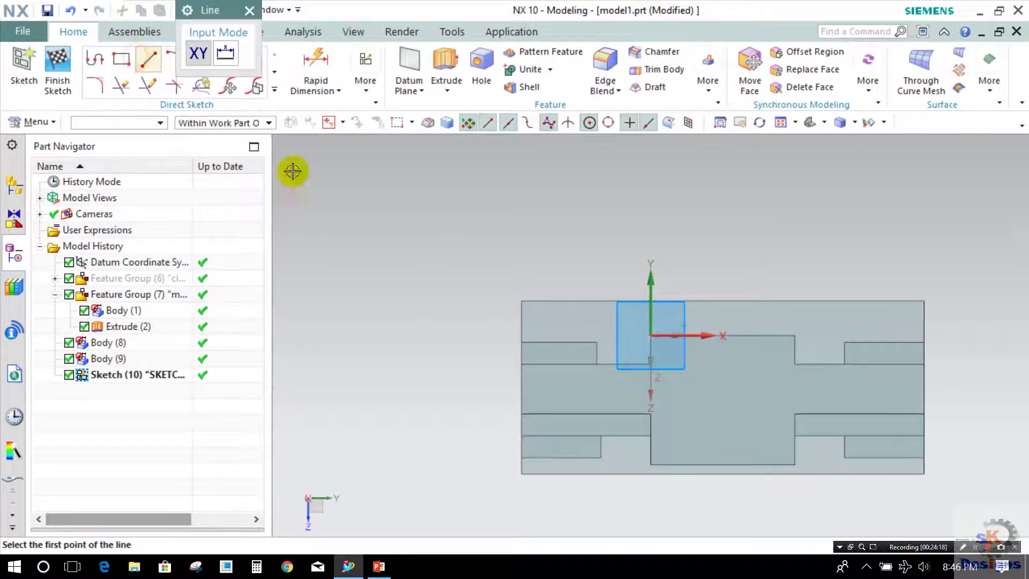
click(519, 300)
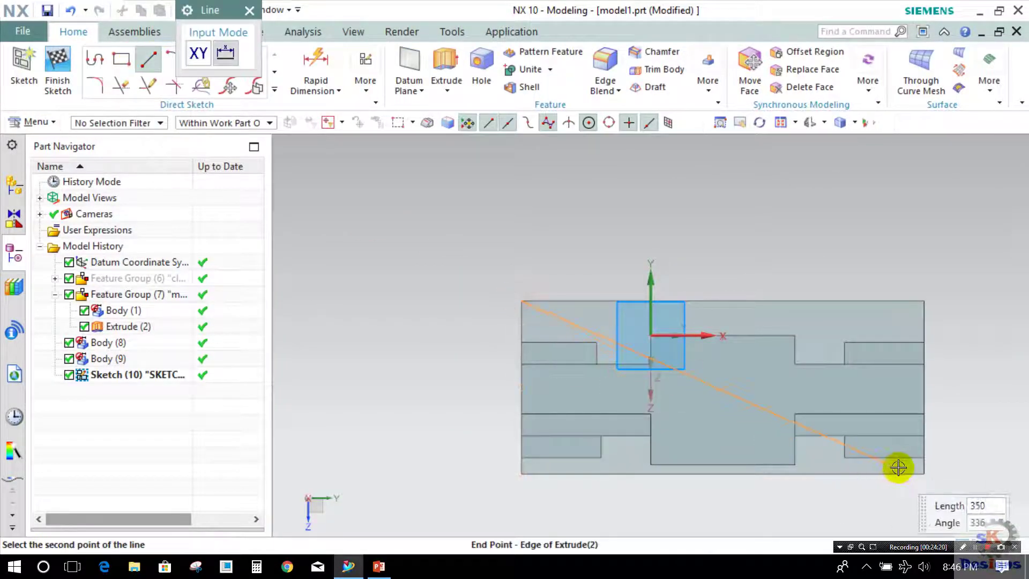
click(926, 470)
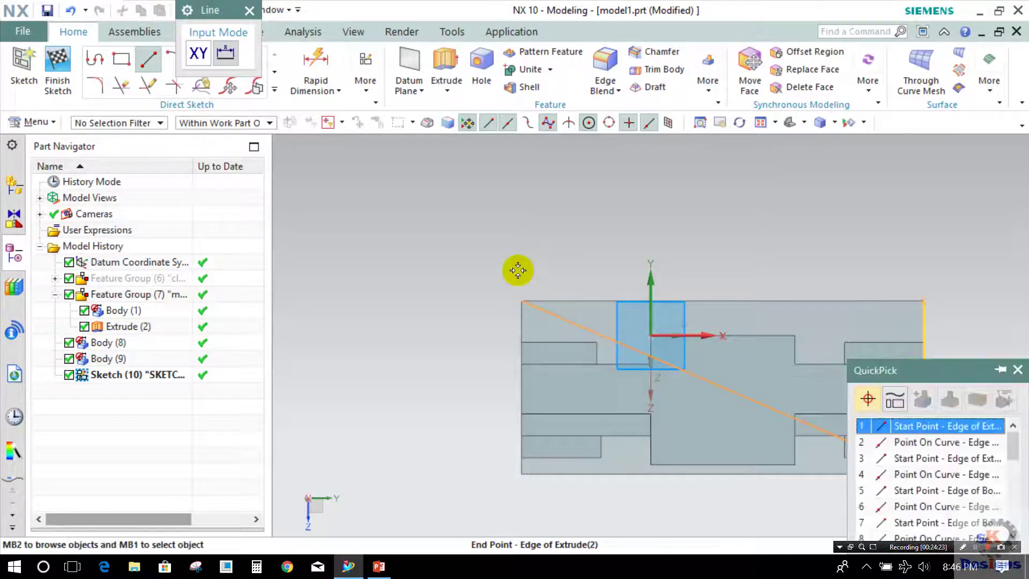
click(879, 436)
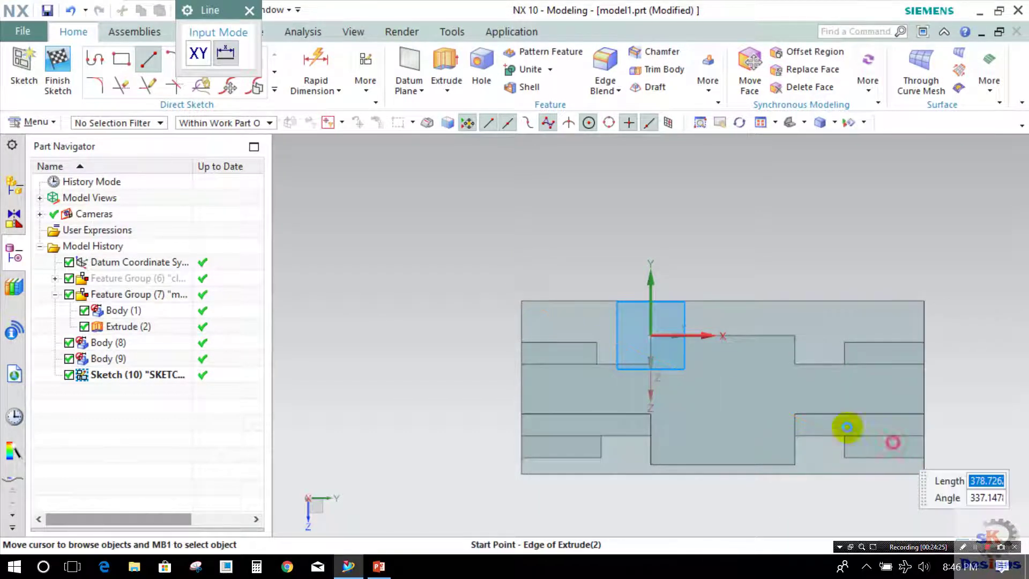
middle_drag(356, 240, 336, 242)
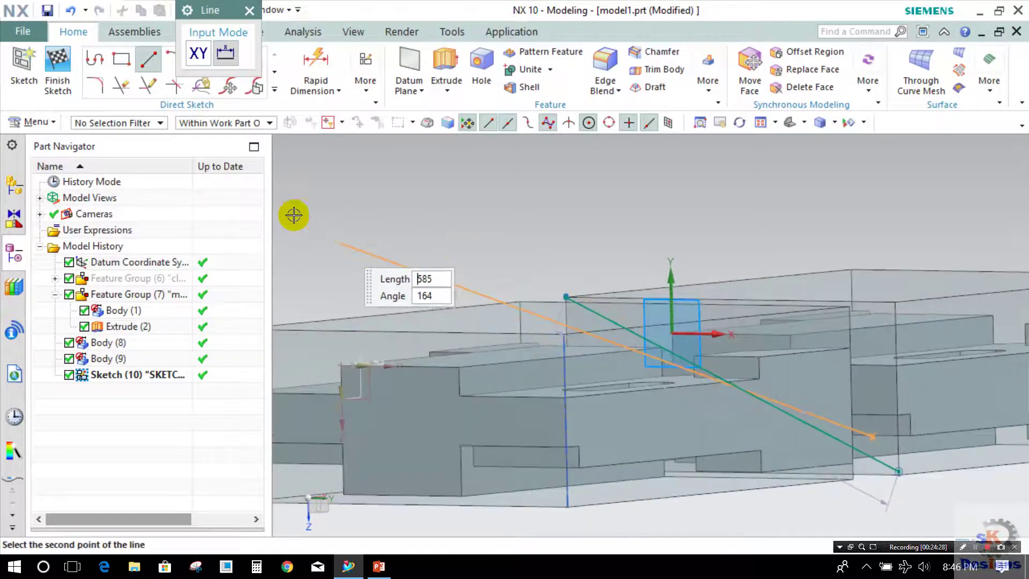
click(49, 85)
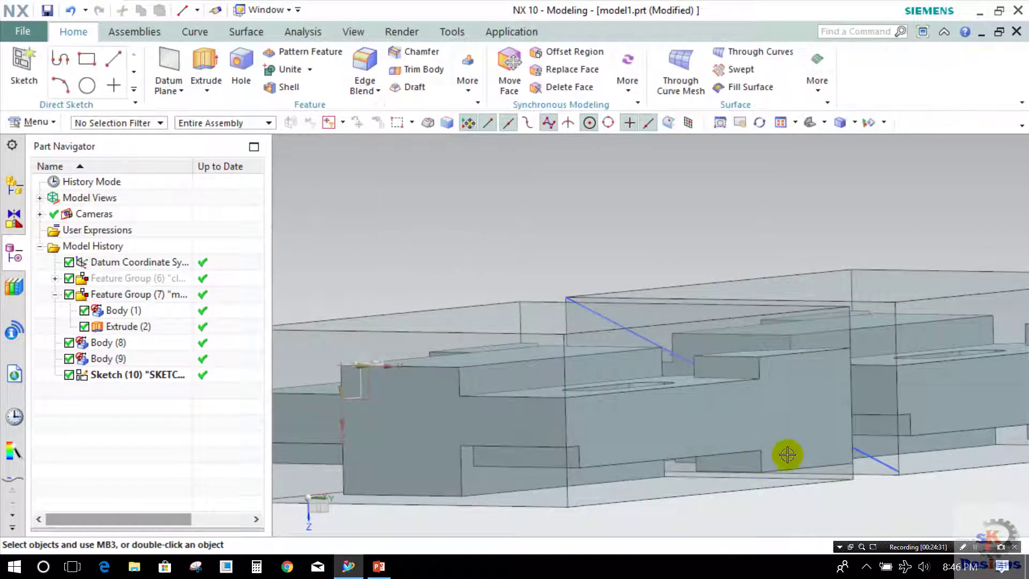
Reopen the diagonal line's sketch, move the line's lower end onto the stock face's corner and finish the sketch.
middle_drag(884, 470, 891, 468)
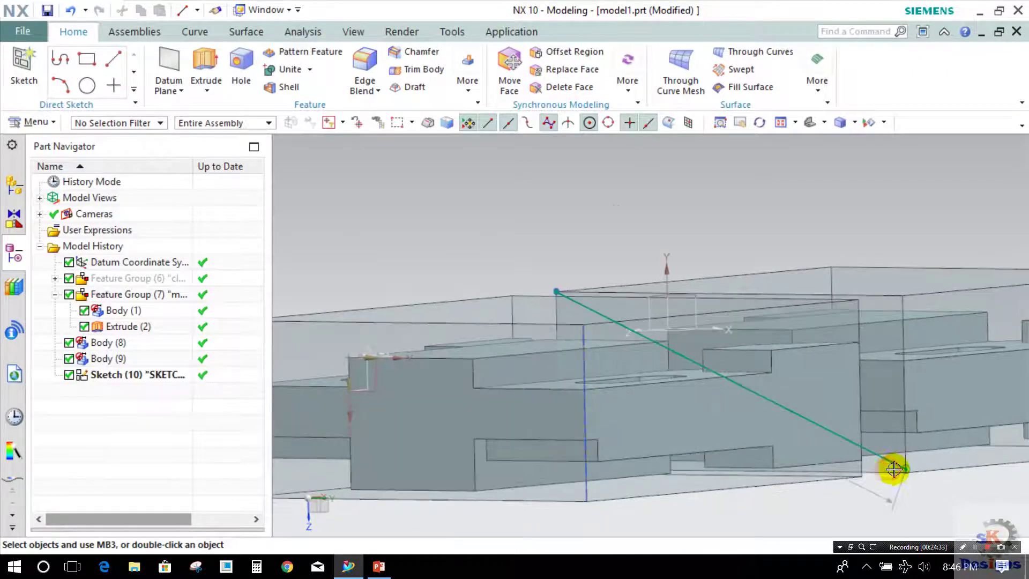
double_click(892, 468)
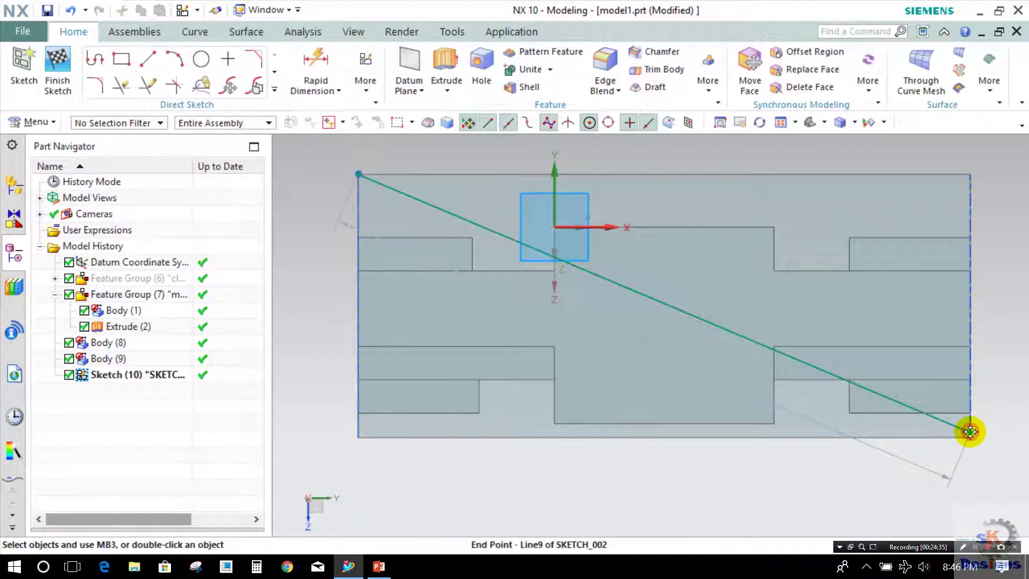
scroll(973, 436, up, 1)
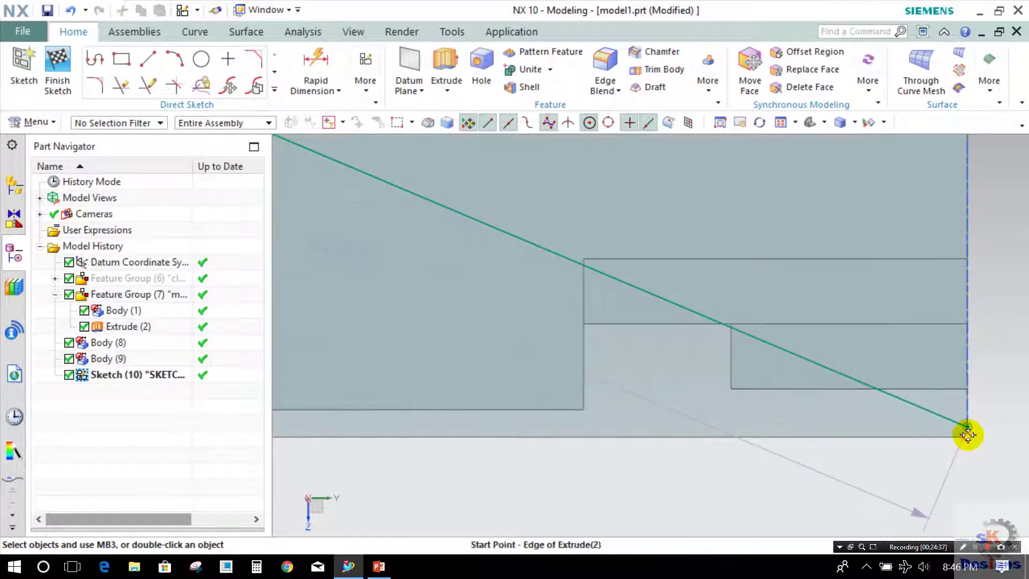
scroll(973, 436, up, 1)
click(971, 420)
click(987, 398)
scroll(847, 437, down, 3)
scroll(848, 437, down, 5)
click(58, 84)
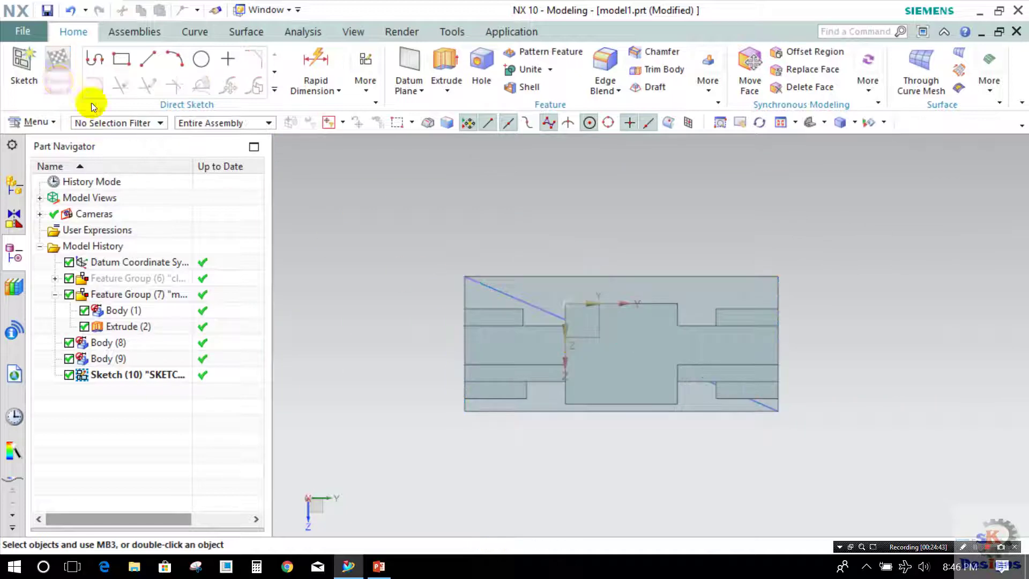
Start Move Object on the moved part and stock bodies with Angle motion about the X axis and an angle of 0 degrees.
mouse_move(530, 303)
middle_down()
mouse_move(466, 315)
mouse_move(531, 312)
middle_up()
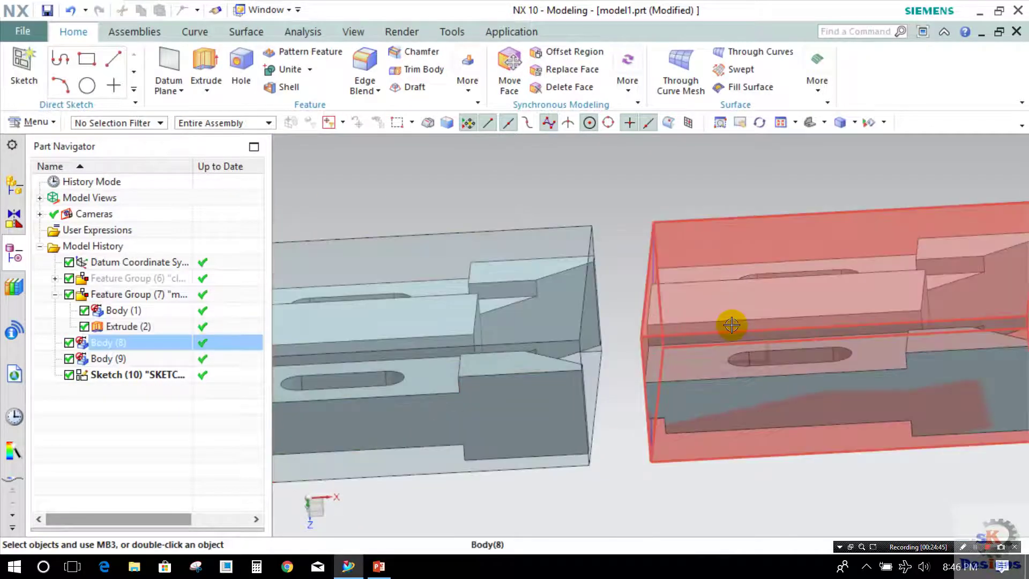
scroll(731, 323, down, 4)
middle_drag(730, 323, 826, 124)
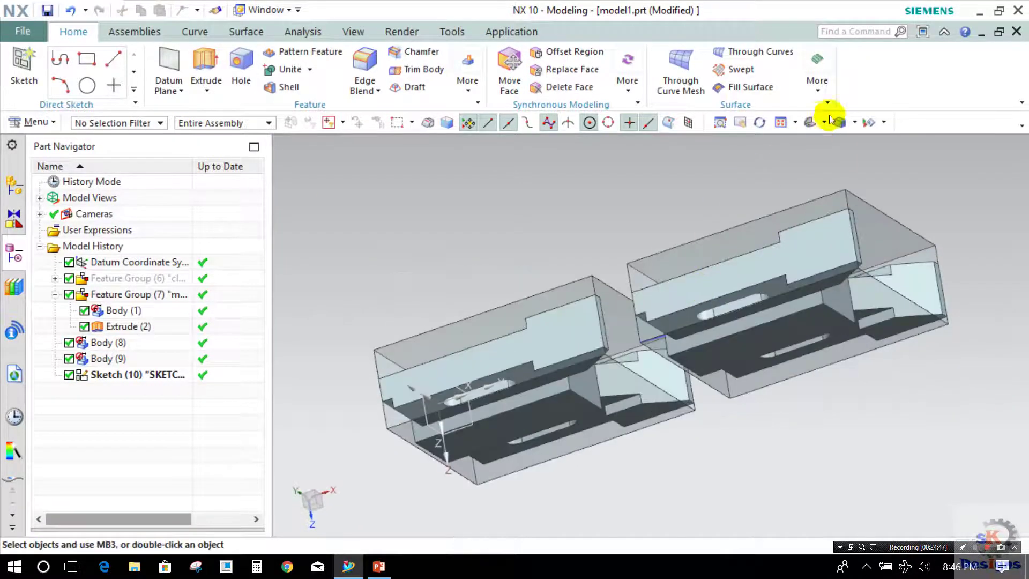
click(808, 124)
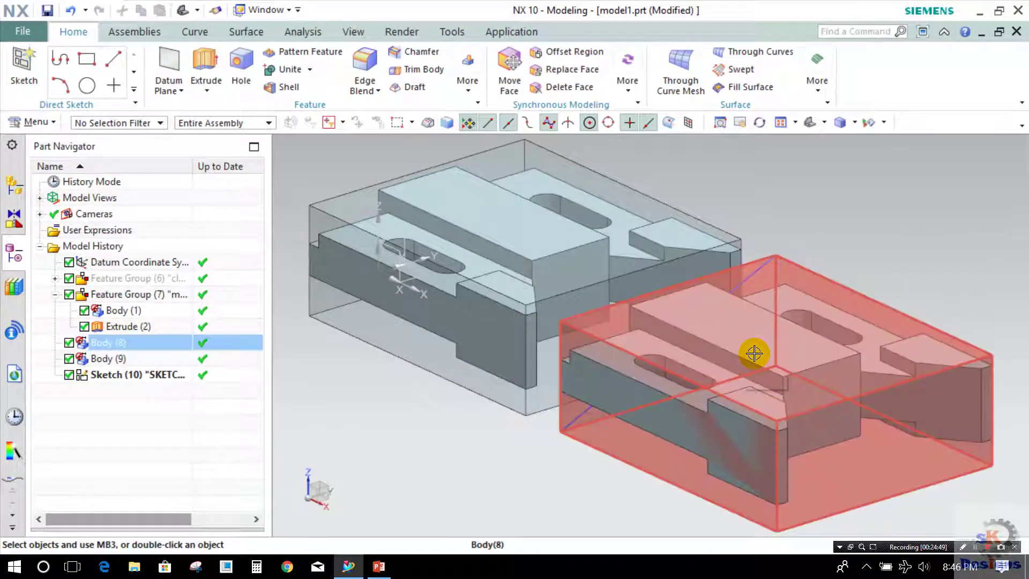
click(107, 357)
ctrl+click(111, 345)
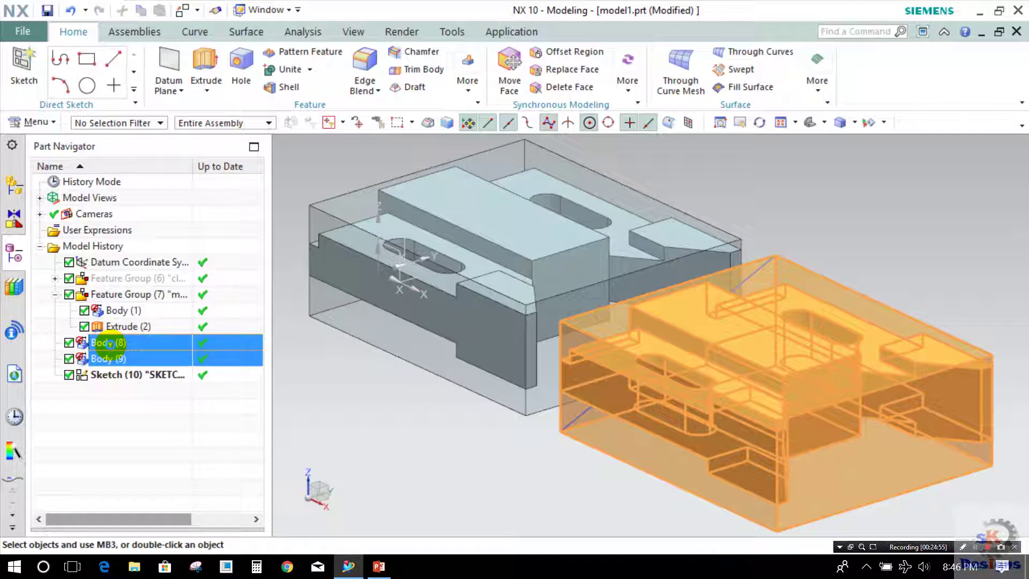
key(ctrl+t)
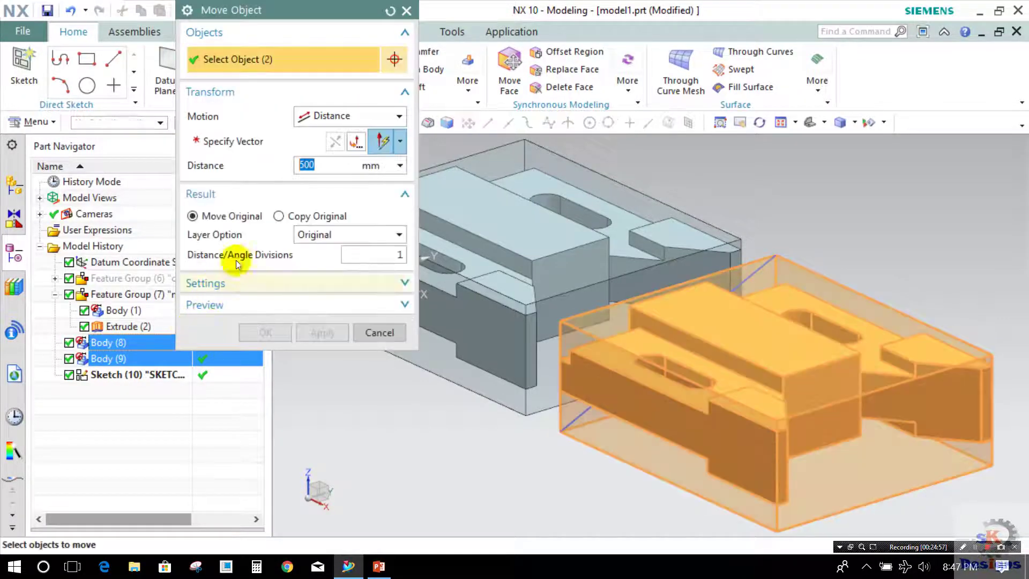
click(319, 121)
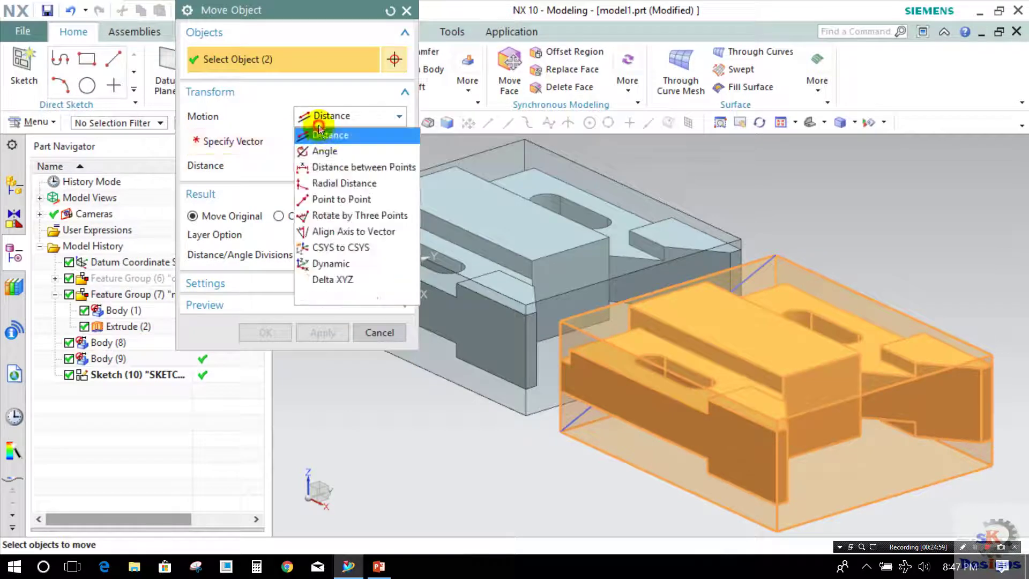
click(320, 150)
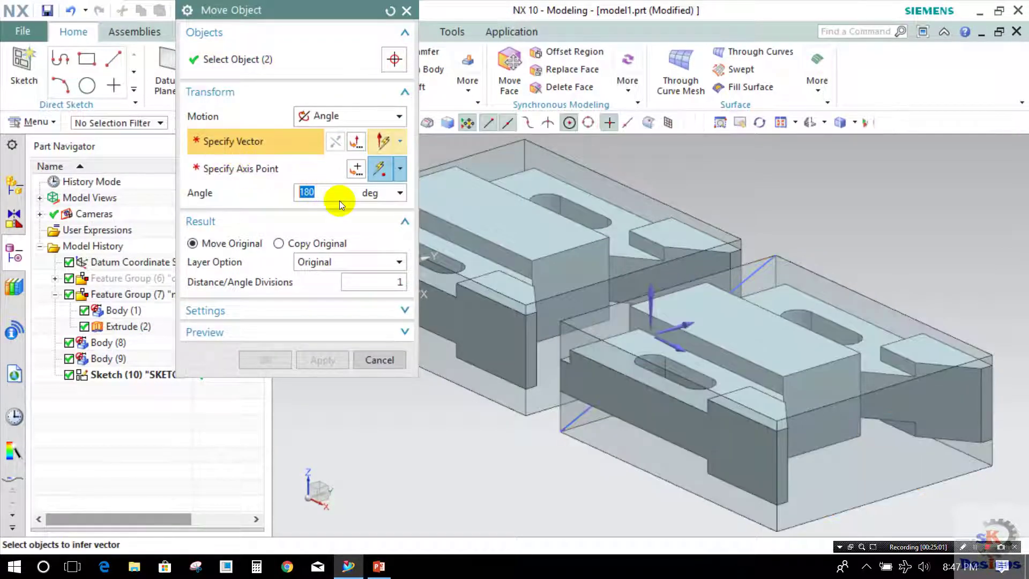
text(0)
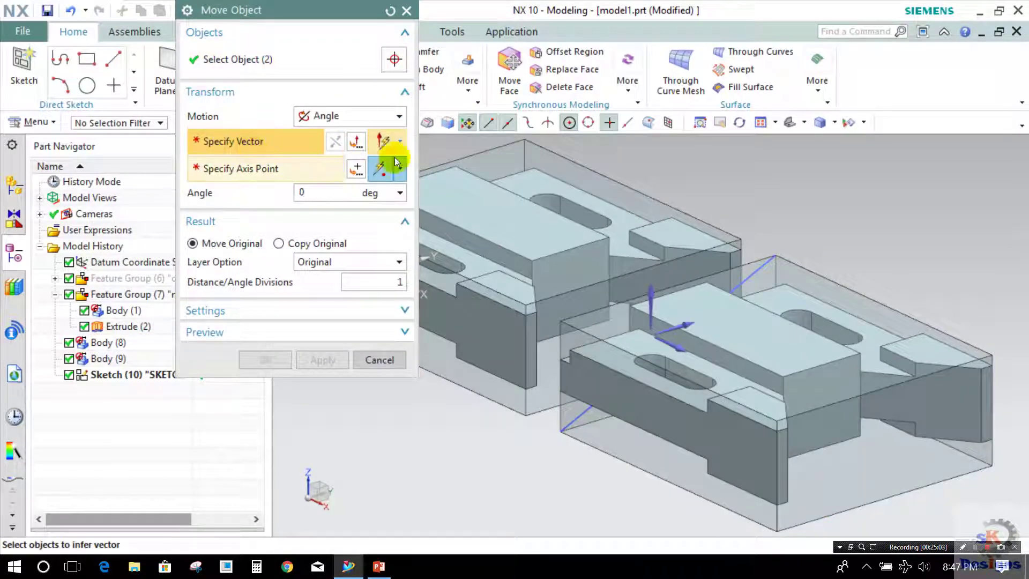
click(679, 345)
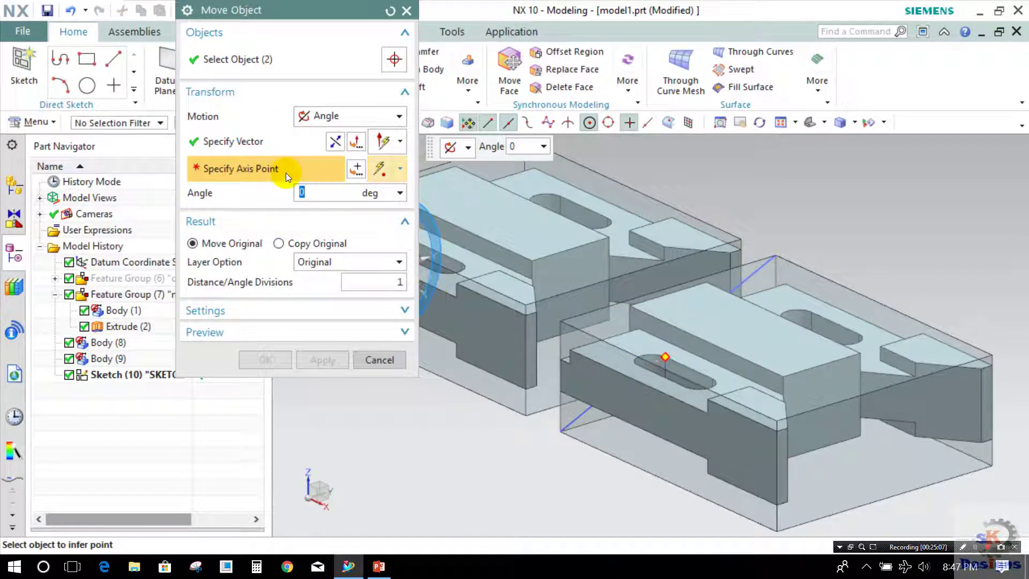
Place the rotation axis at the diagonal line's midpoint and rotate both bodies by 180 degrees.
middle_drag(660, 303, 676, 338)
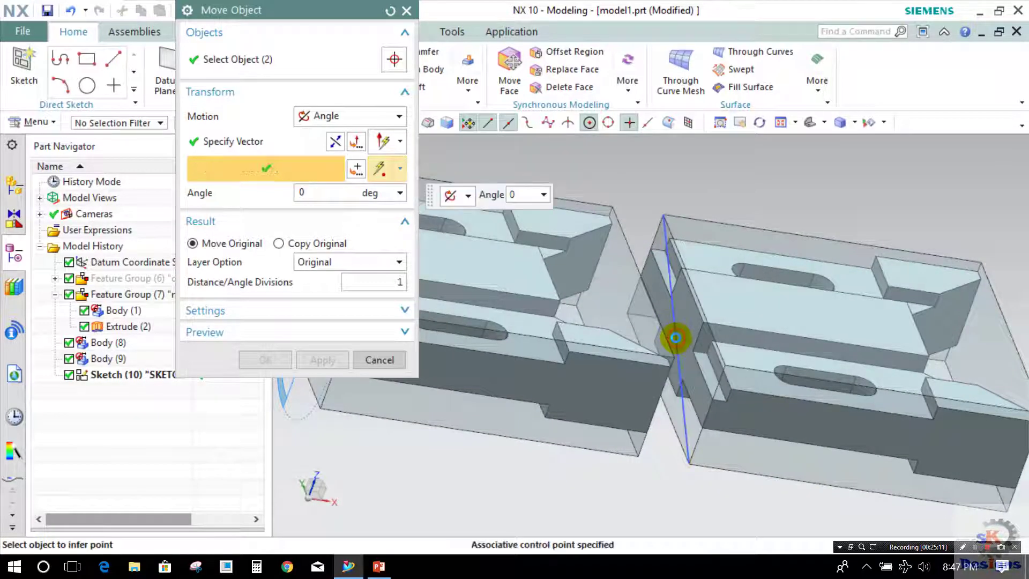
click(676, 339)
text(180)
double_click(307, 193)
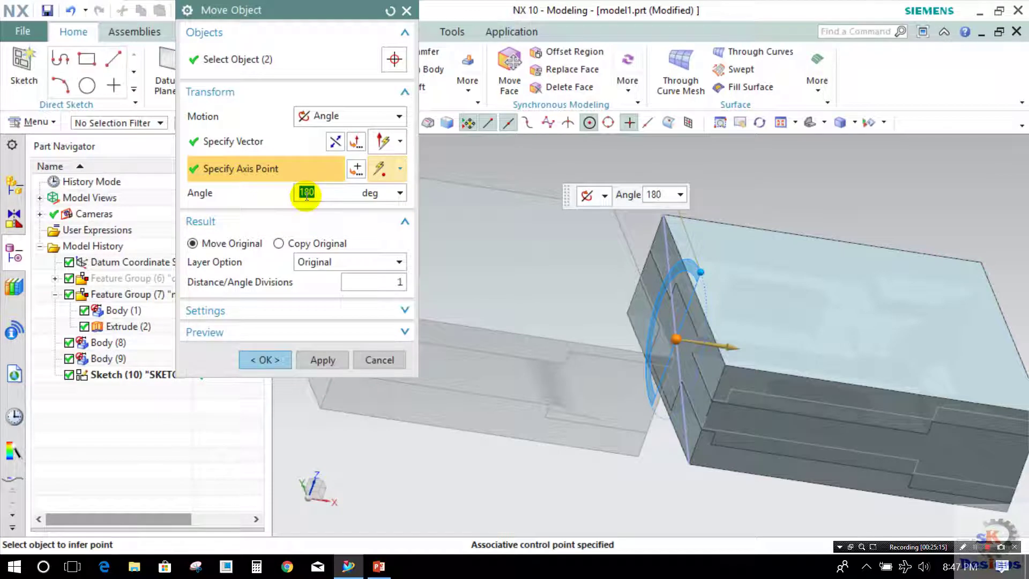
click(259, 358)
middle_drag(533, 367, 487, 345)
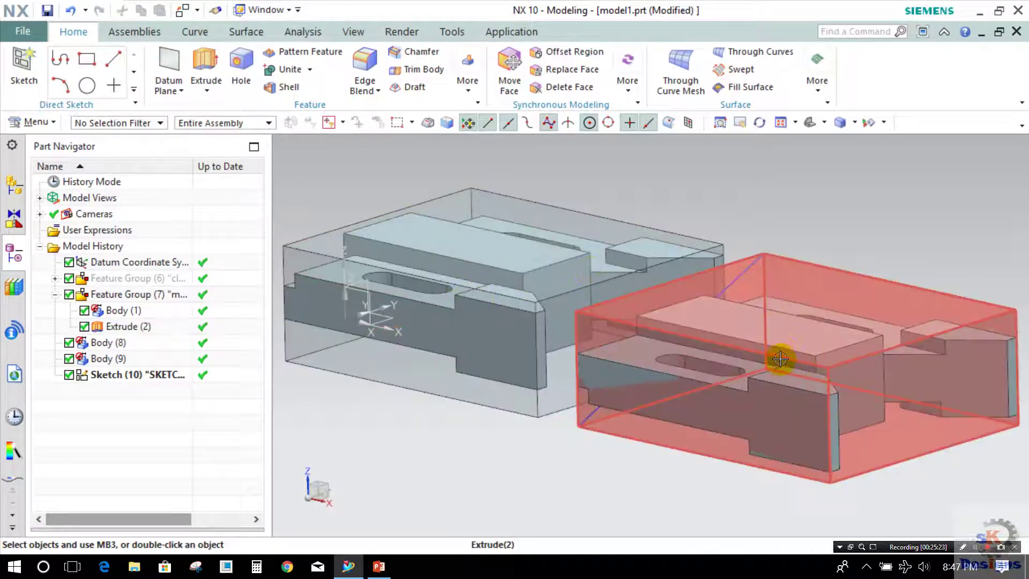
scroll(781, 361, up, 1)
scroll(781, 359, down, 2)
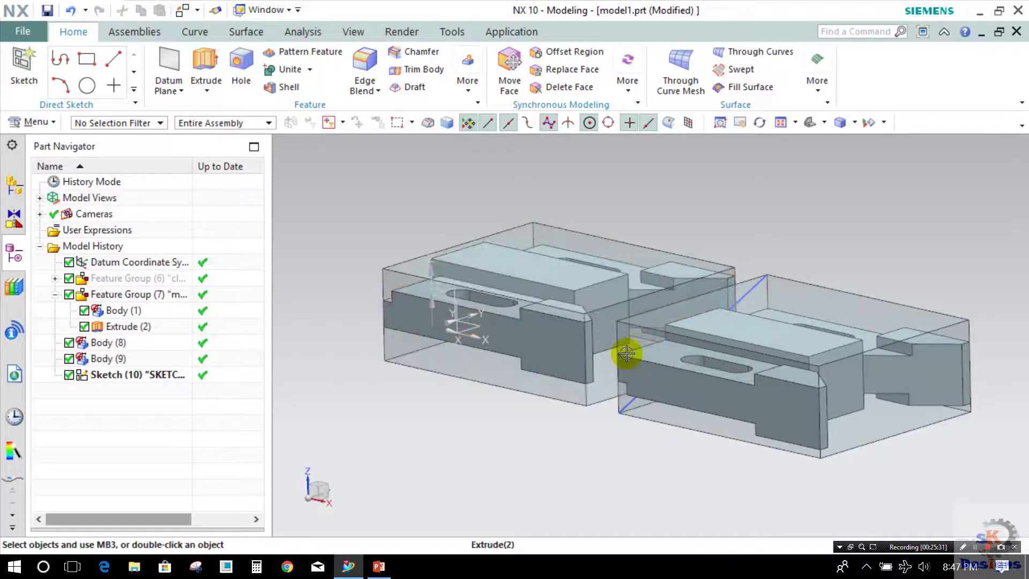
shift+middle_drag(627, 416, 573, 416)
click(573, 415)
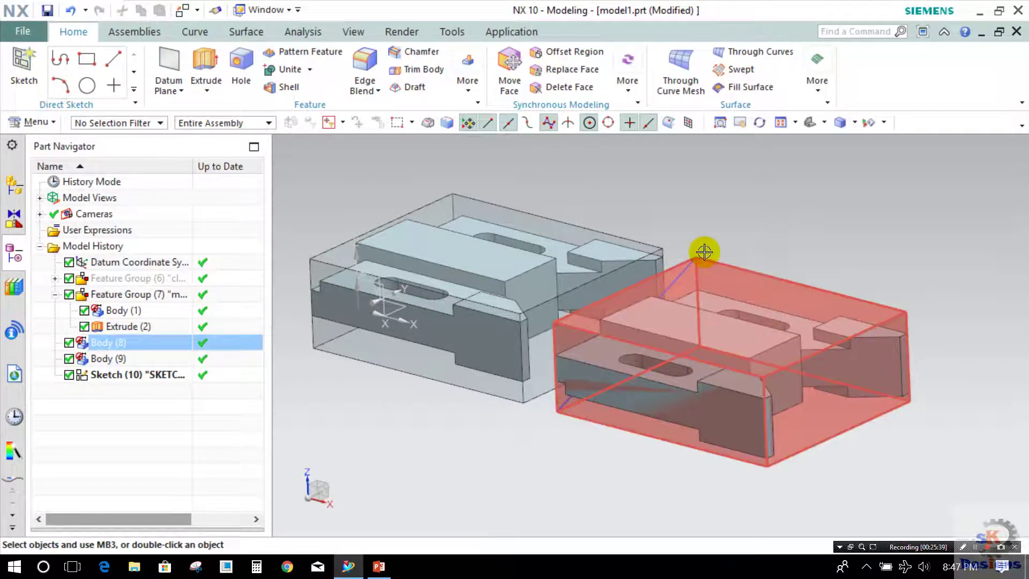
click(460, 433)
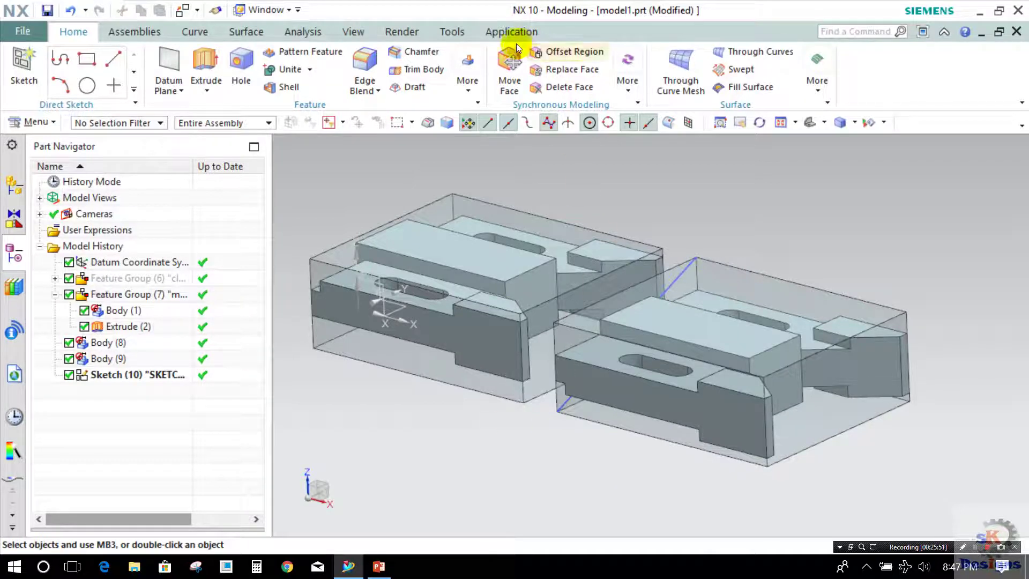
Switch to the Manufacturing application and create a mill_planar MCS geometry named MCS-BOTTOM.
click(488, 33)
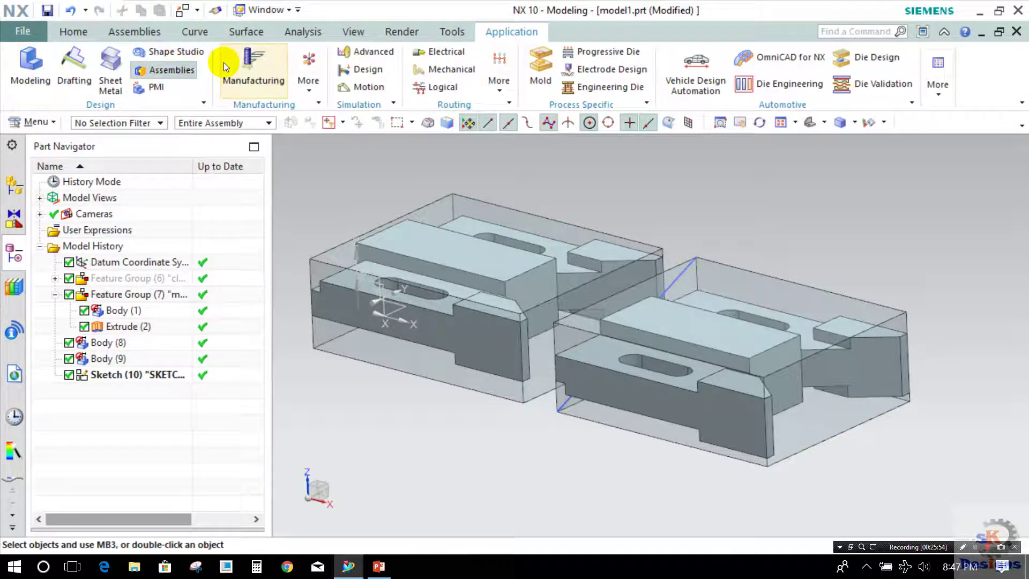
click(241, 72)
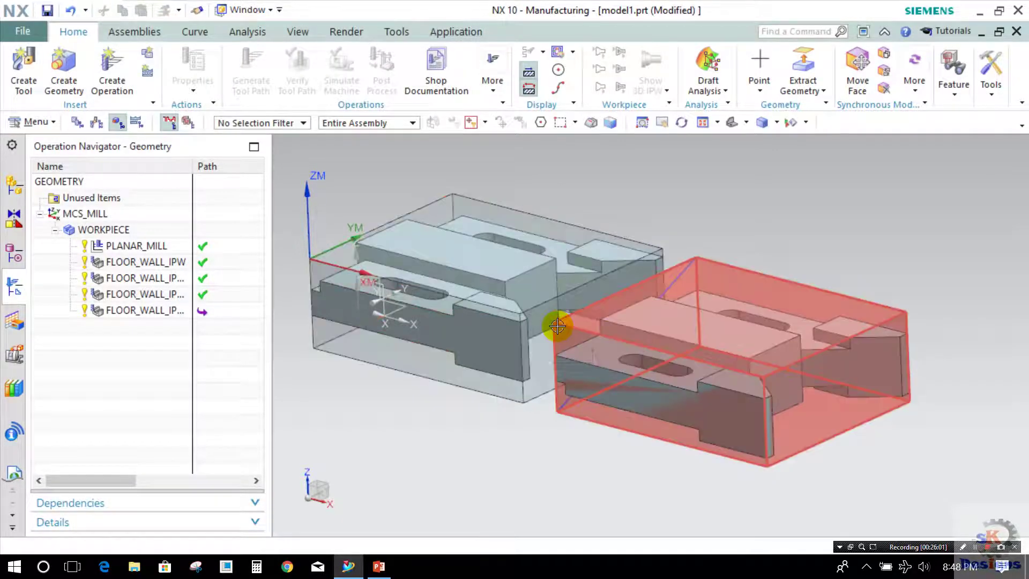
click(60, 68)
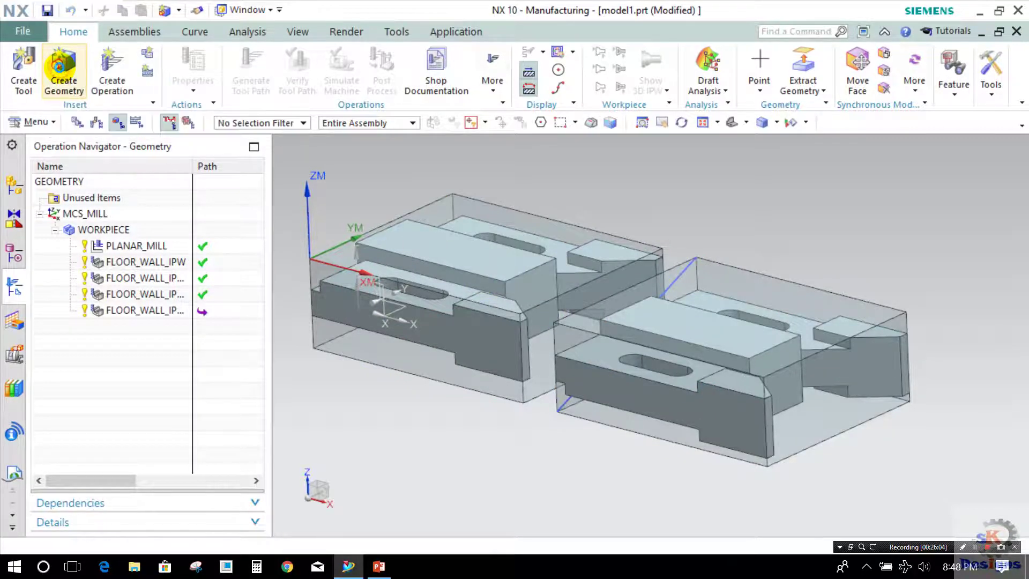
click(221, 118)
click(223, 251)
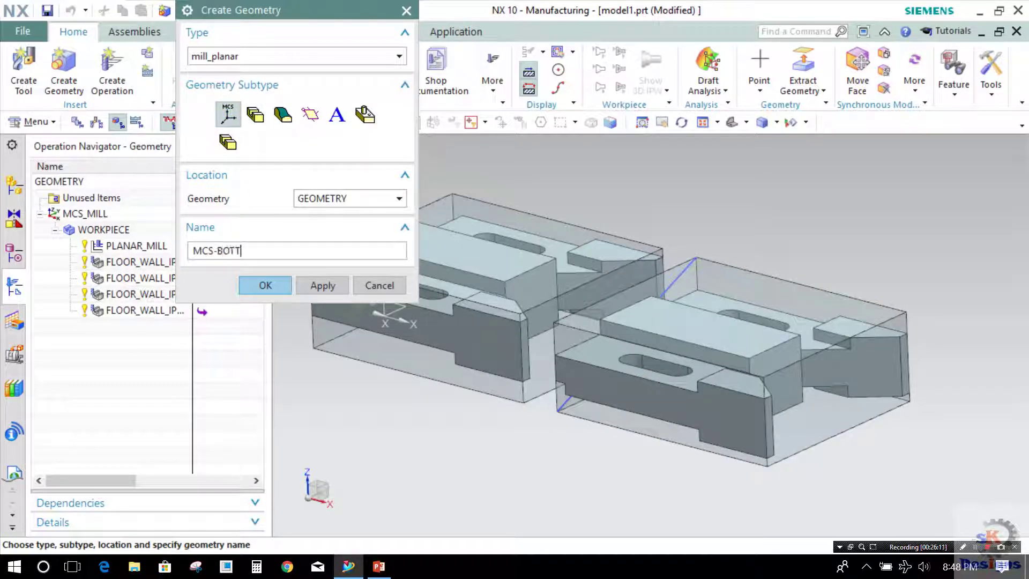
click(259, 291)
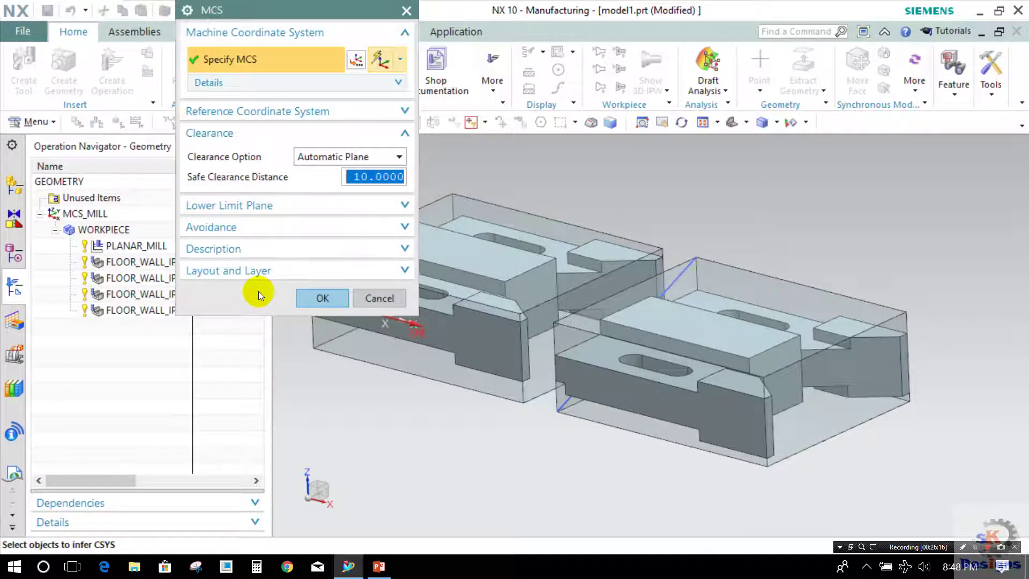
Place the new MCS origin on the upper corner of the flipped stock body nearest the original stock, and accept the MCS.
click(351, 63)
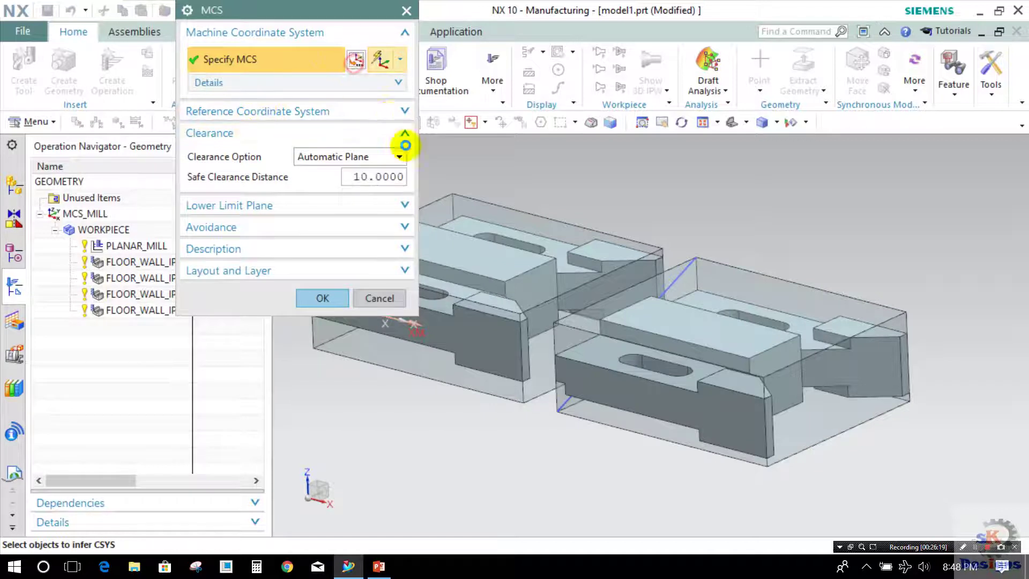
click(555, 333)
middle_drag(556, 345, 395, 288)
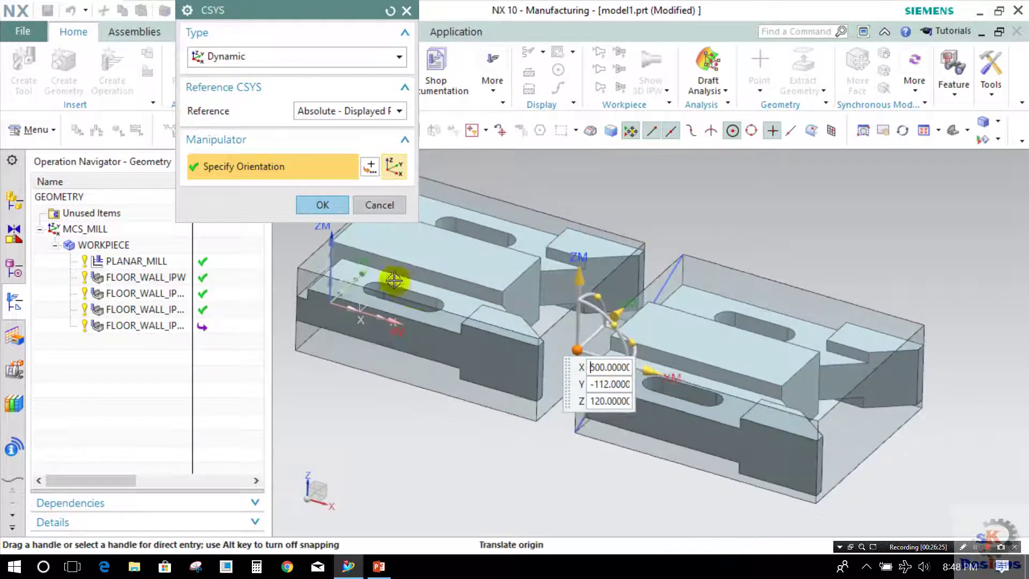
click(339, 204)
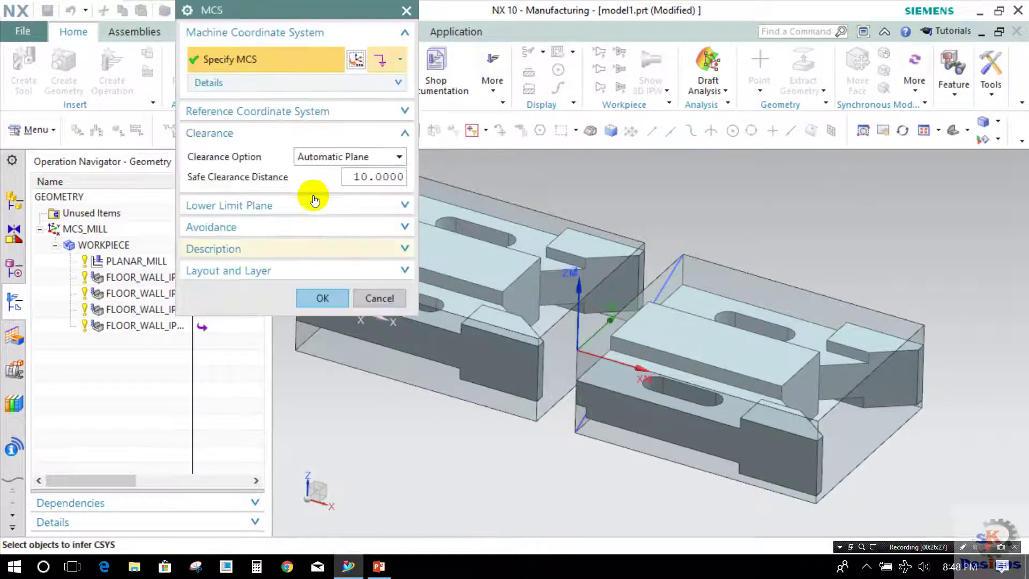
click(324, 298)
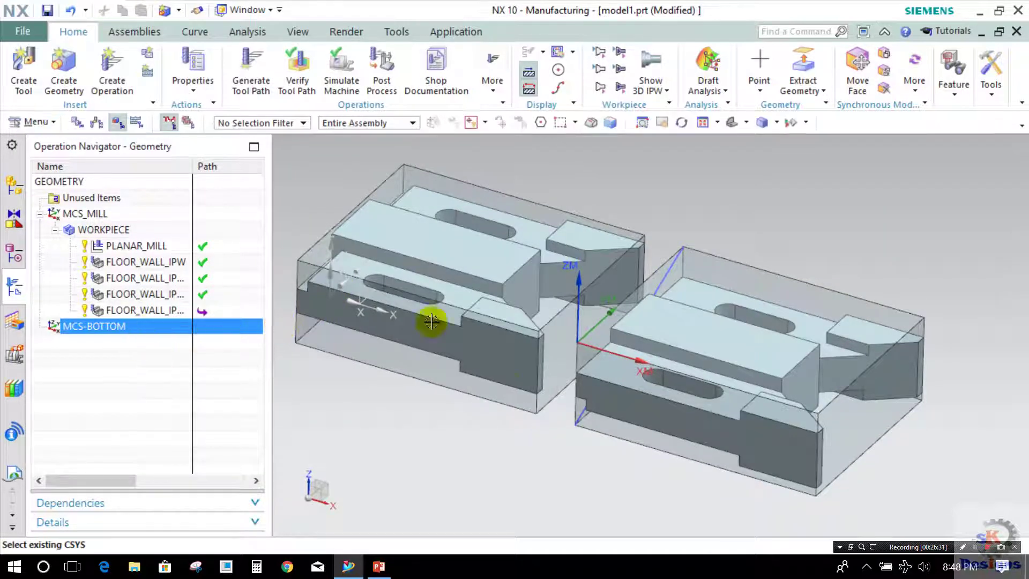
mouse_move(515, 349)
middle_down()
mouse_move(504, 349)
mouse_move(517, 356)
middle_up()
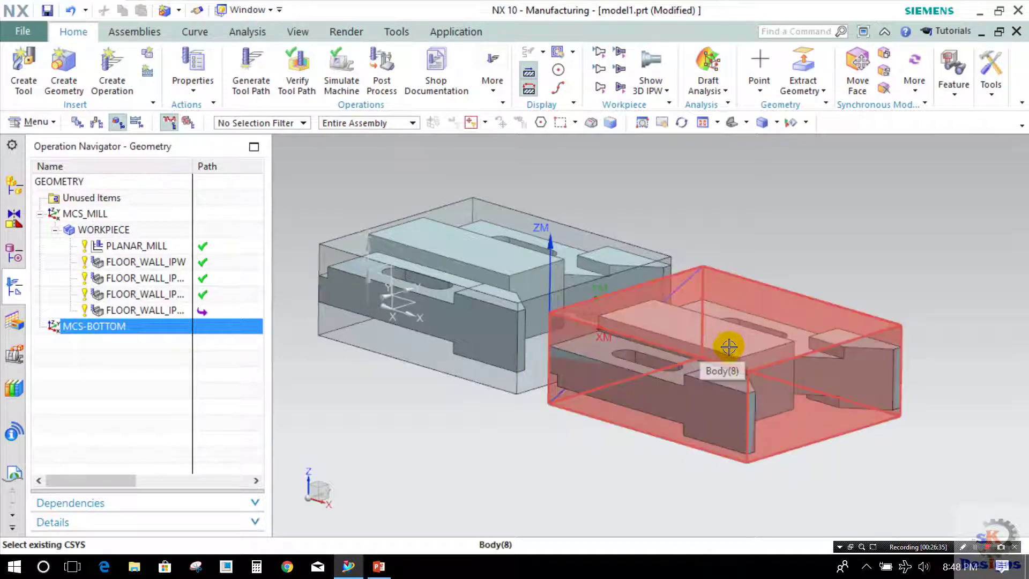
Create a mill_planar WORKPIECE geometry named BOTTOM_FACE under GEOMETRY.
click(52, 65)
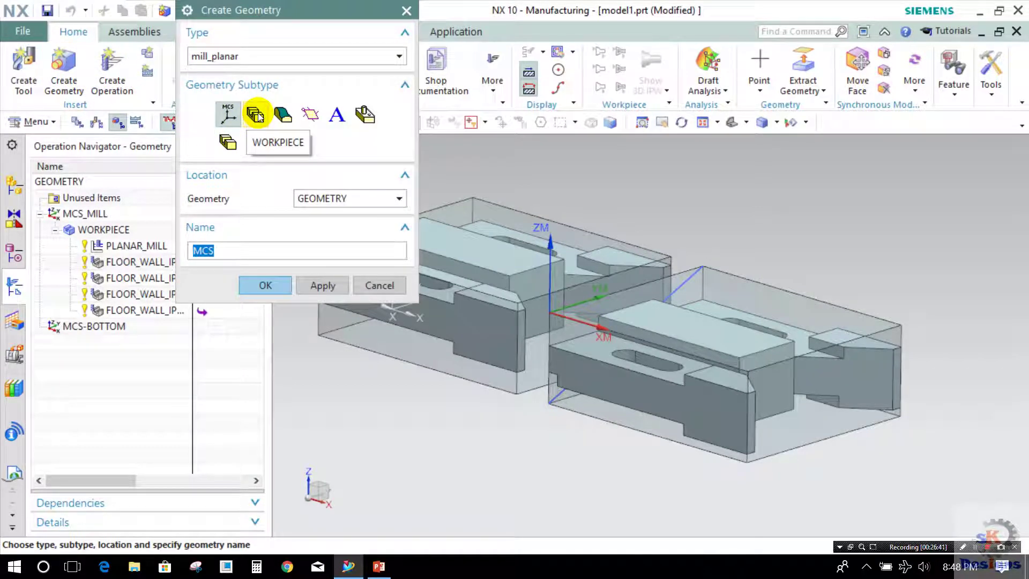
click(258, 116)
drag(279, 255, 196, 253)
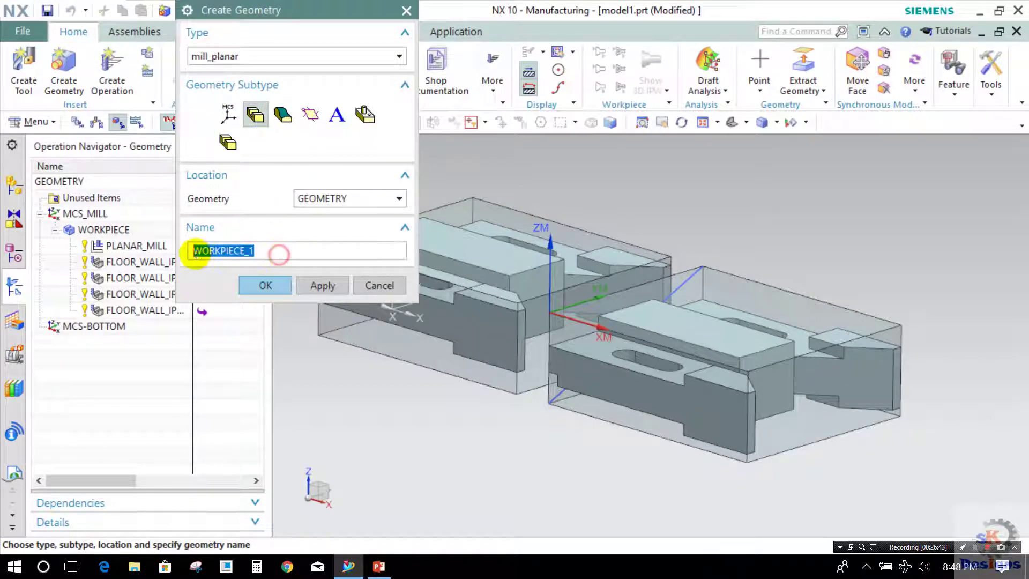
text(BOTTOM FACE)
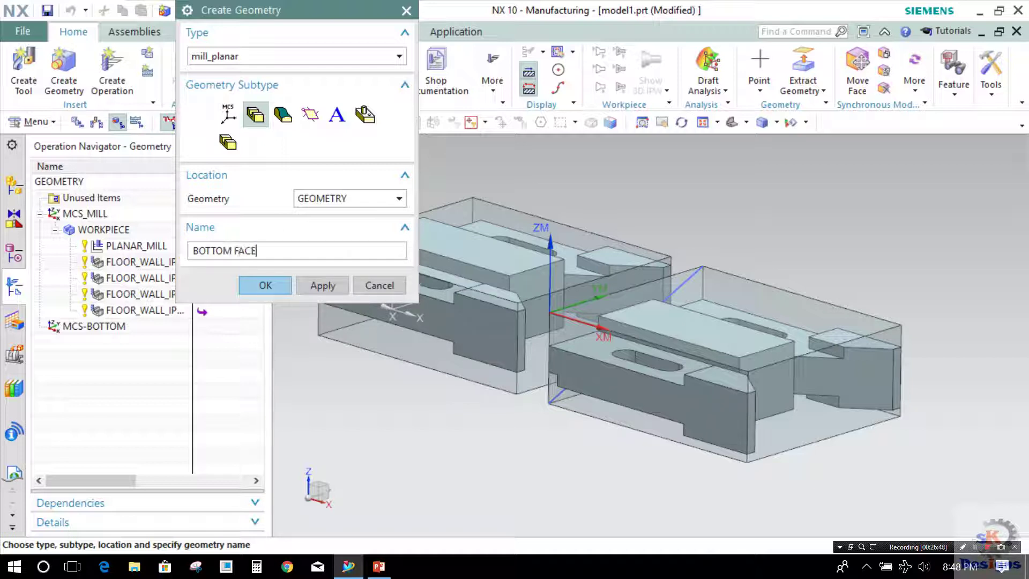
key(Return)
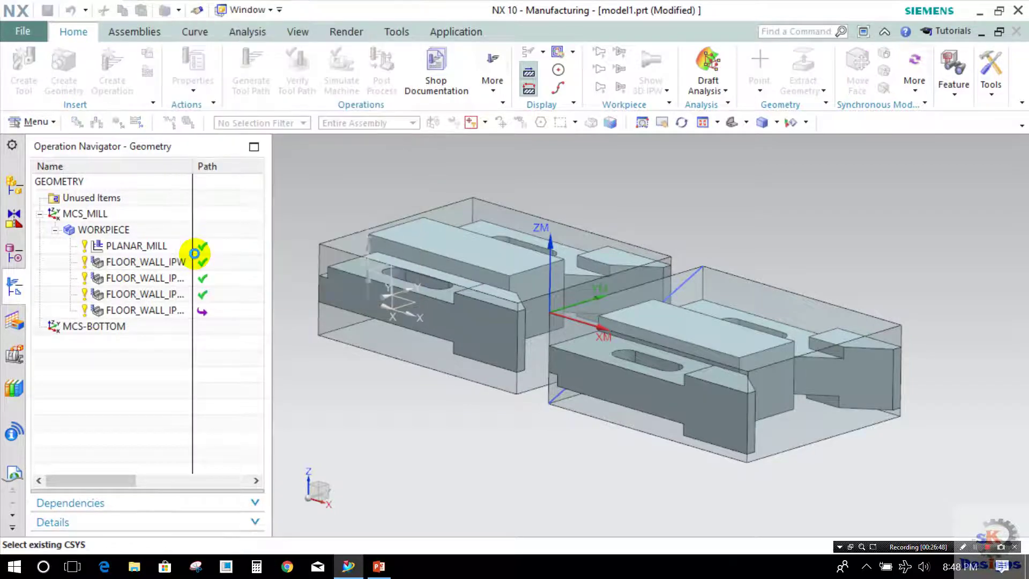
click(513, 309)
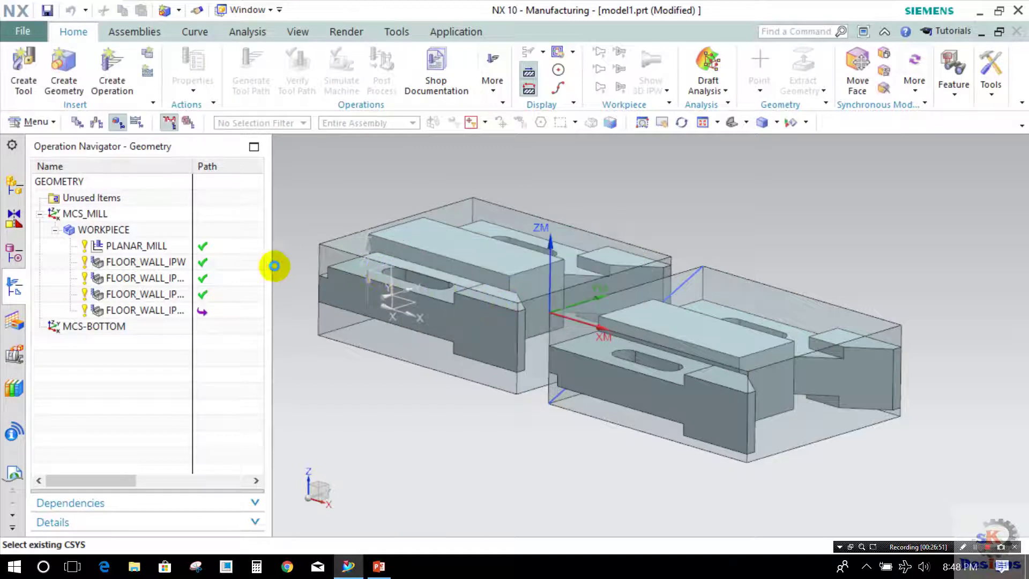
click(237, 250)
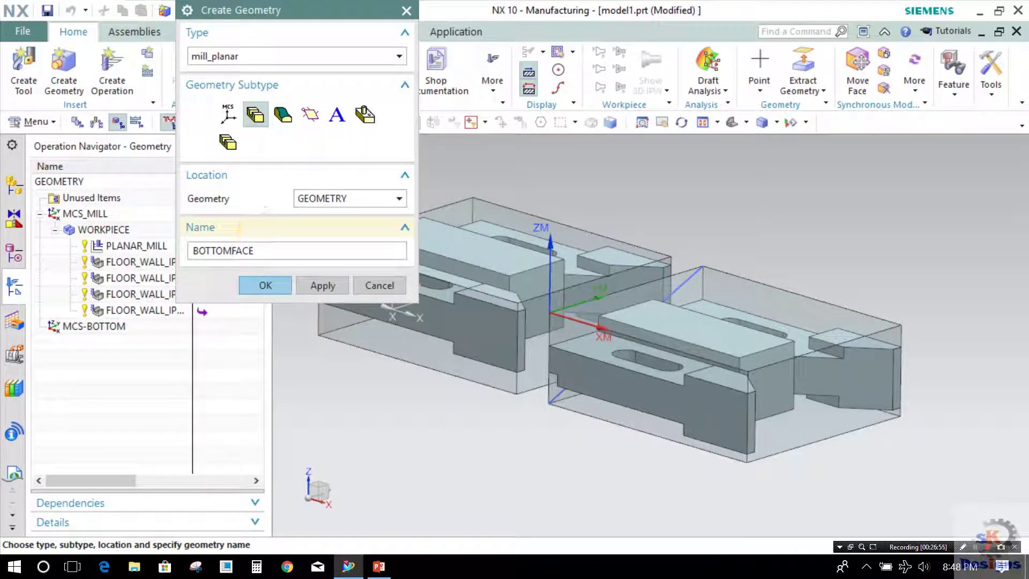
click(268, 286)
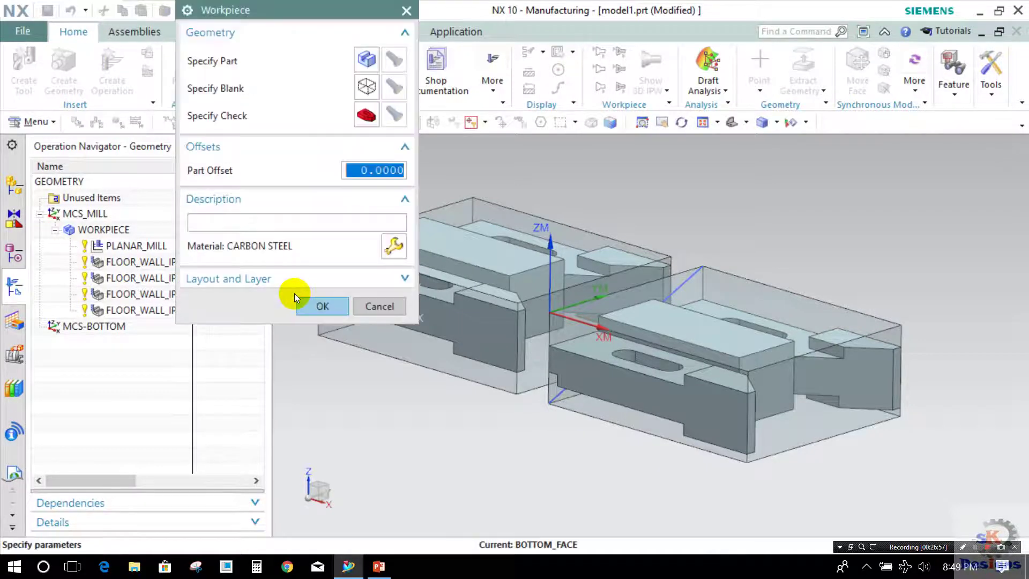
Specify the flipped part body, Body(9), inside the second stock as the workpiece's part geometry.
click(363, 67)
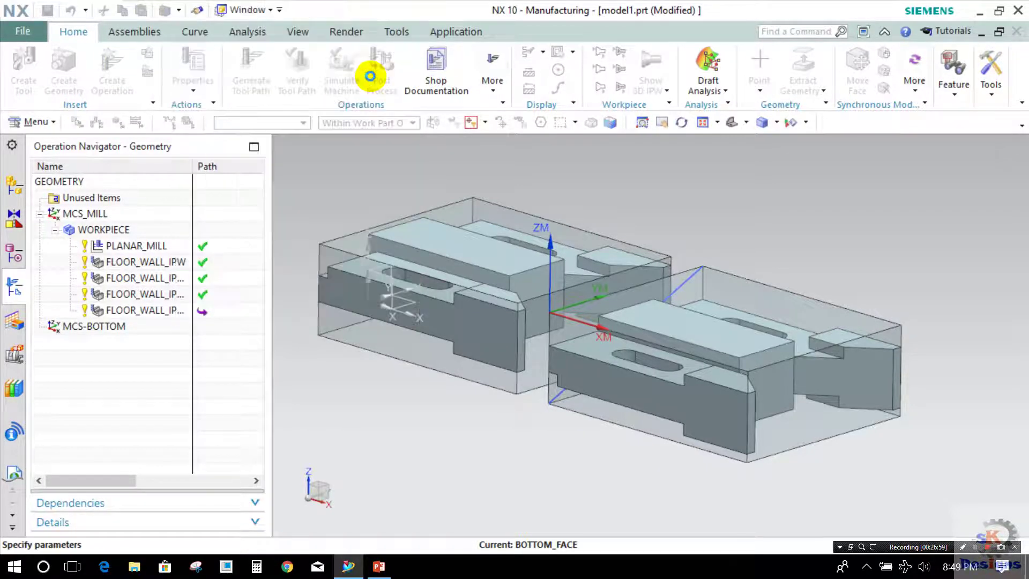
right_click(778, 396)
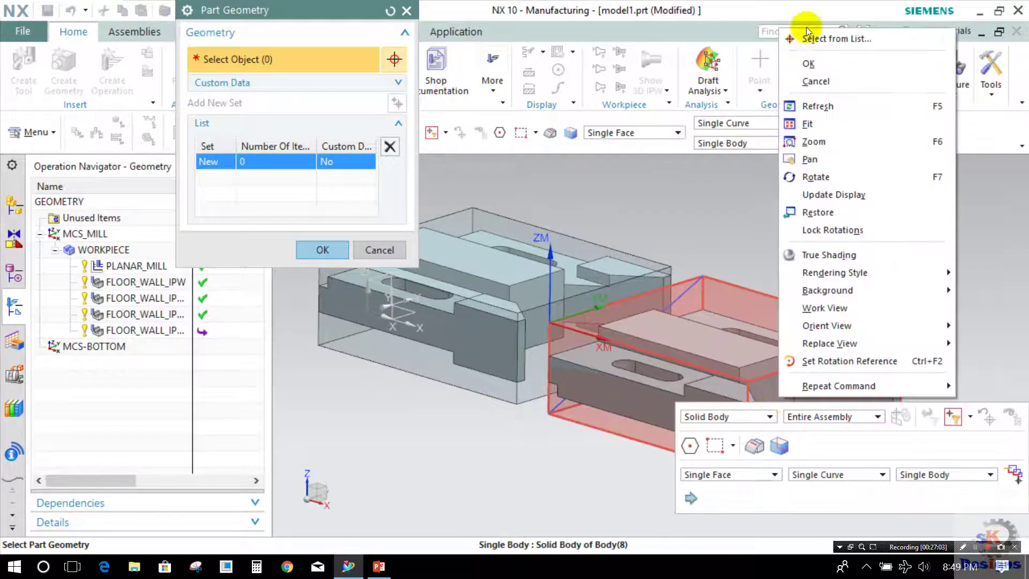
click(801, 46)
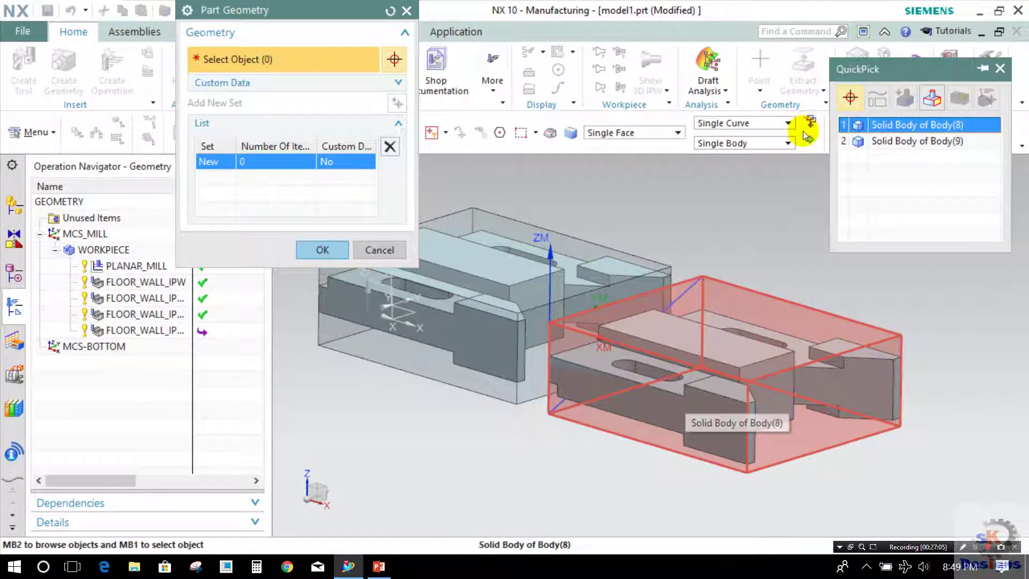
click(874, 140)
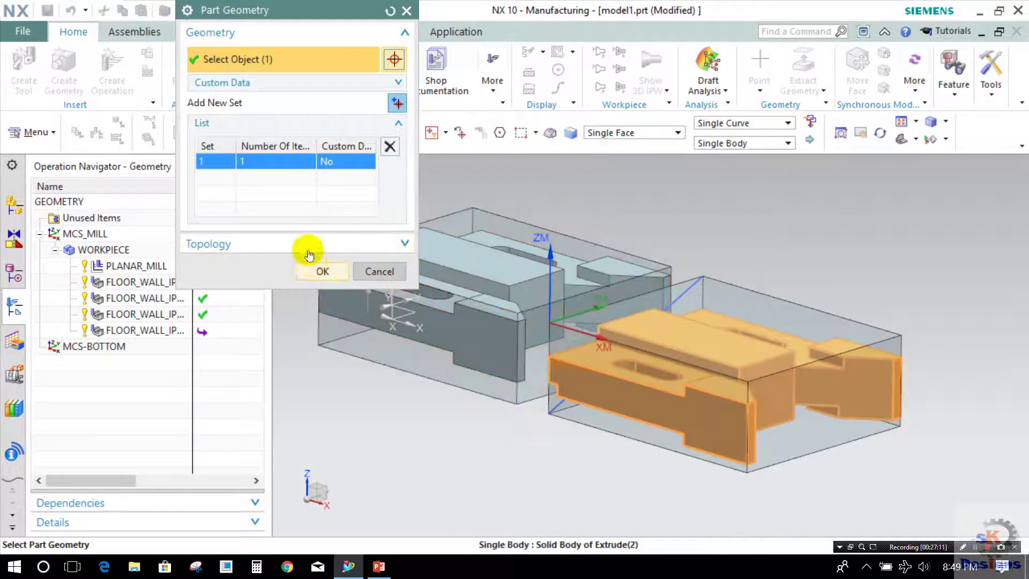
click(323, 271)
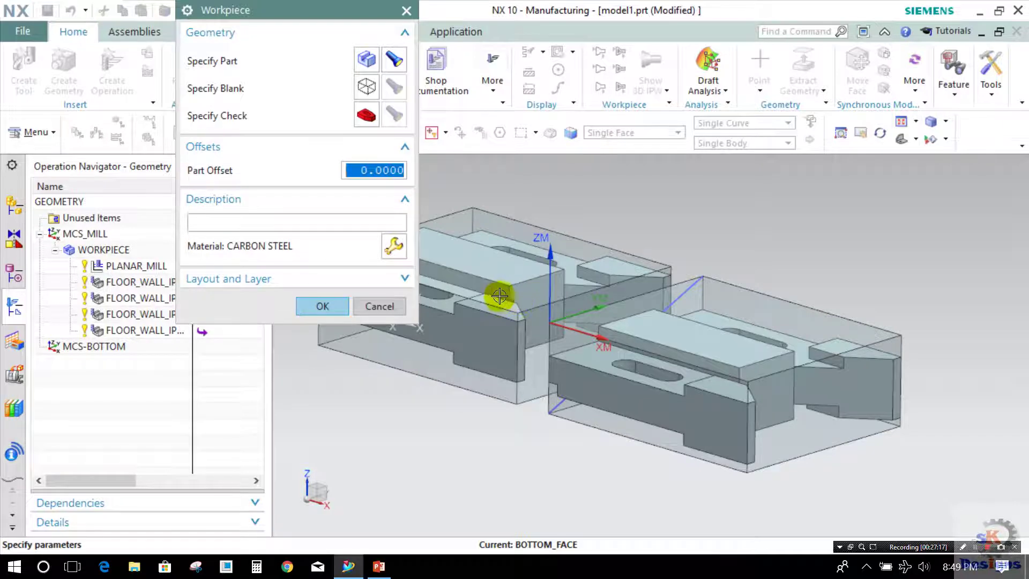
Specify the flipped transparent stock, Body(8), as the workpiece's blank geometry and accept the workpiece.
middle_click(572, 273)
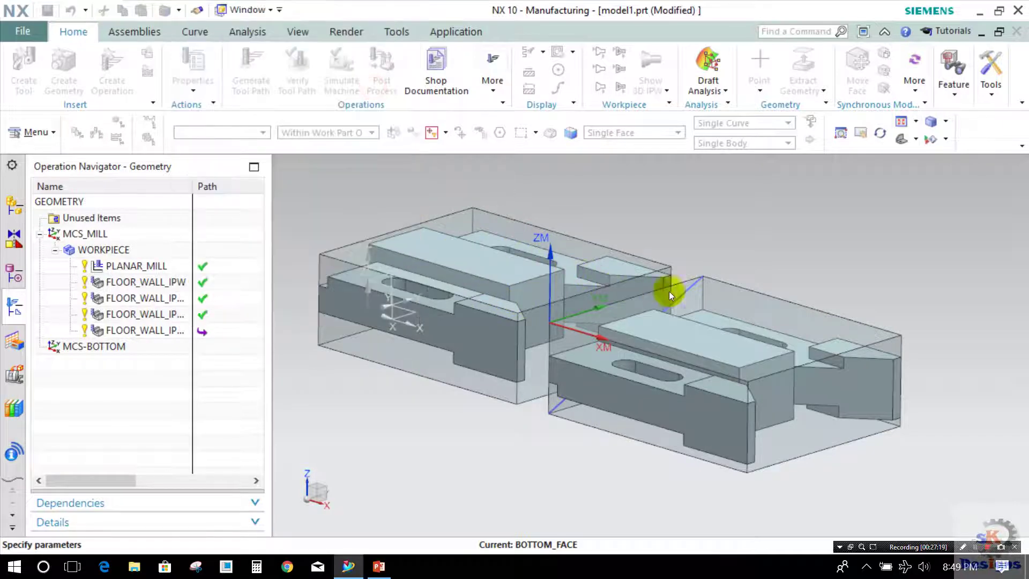
click(745, 309)
click(322, 306)
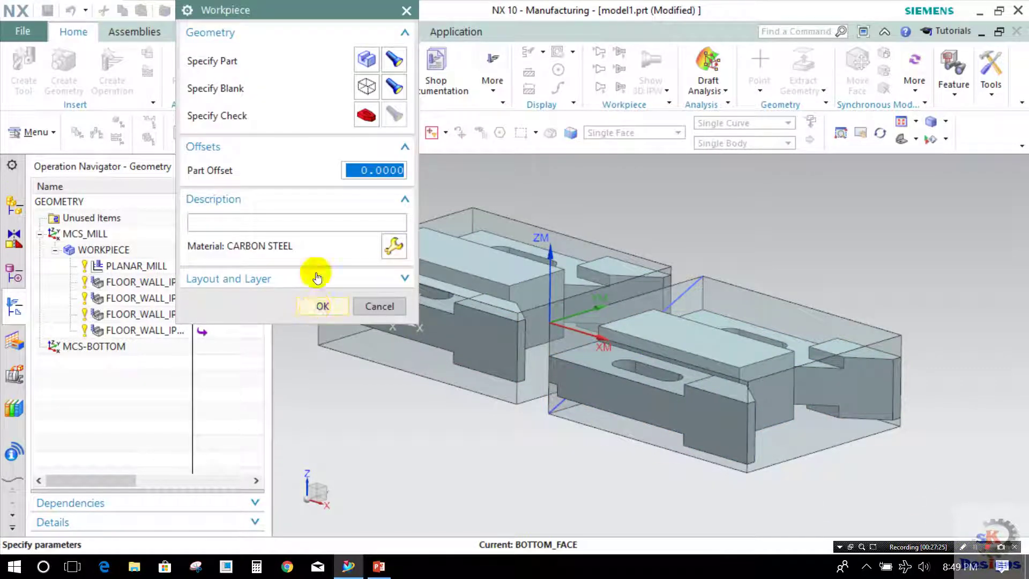
click(323, 305)
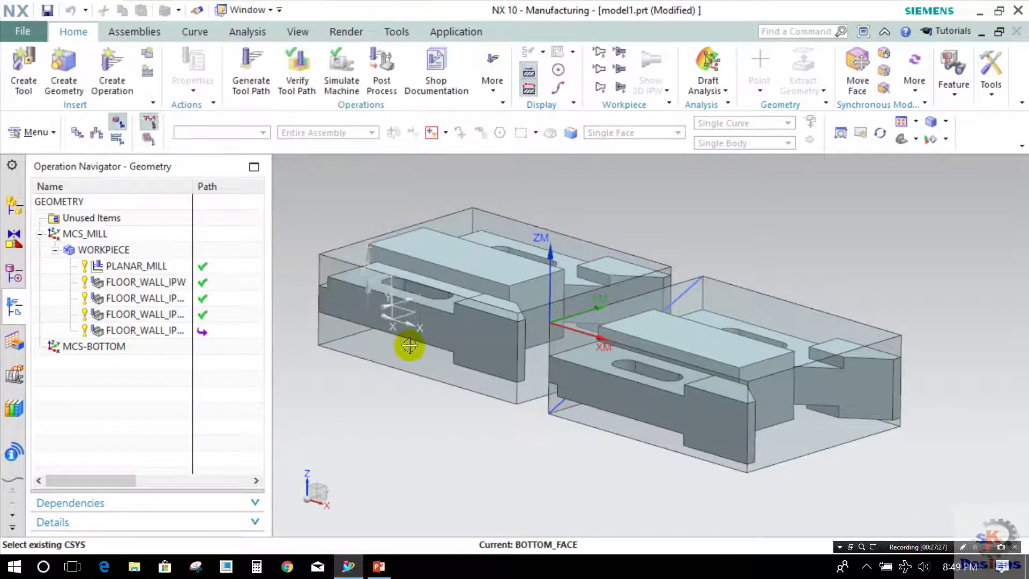
Move the BOTTOM_FACE workpiece under MCS-BOTTOM in the geometry tree.
middle_drag(409, 346, 345, 356)
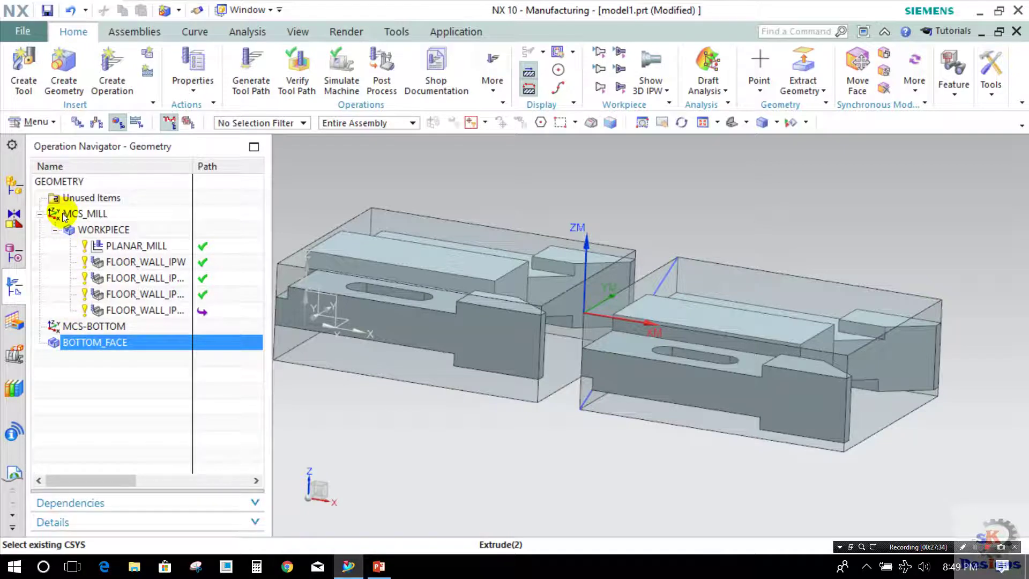
click(79, 342)
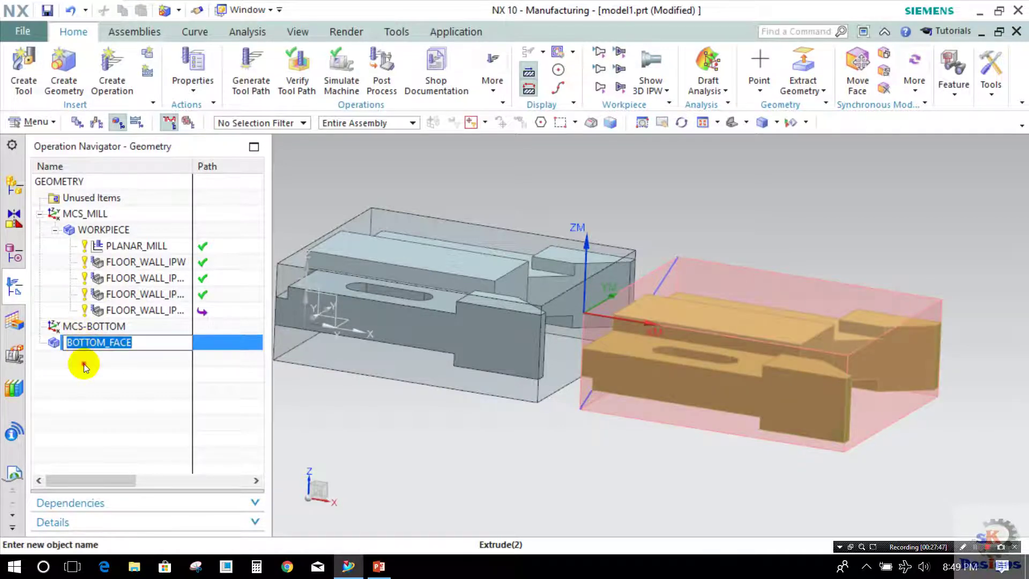
key(Return)
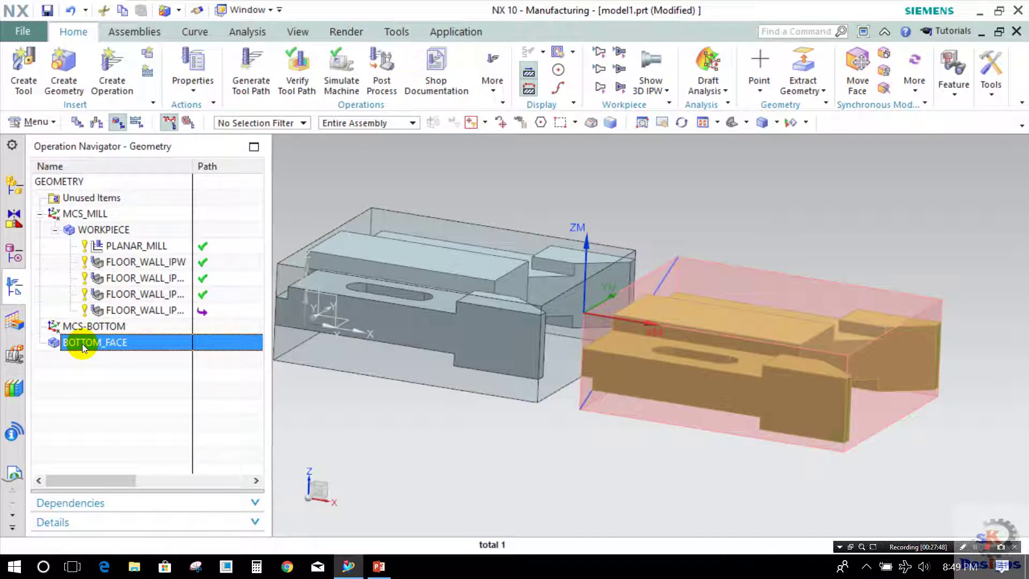
drag(82, 343, 88, 329)
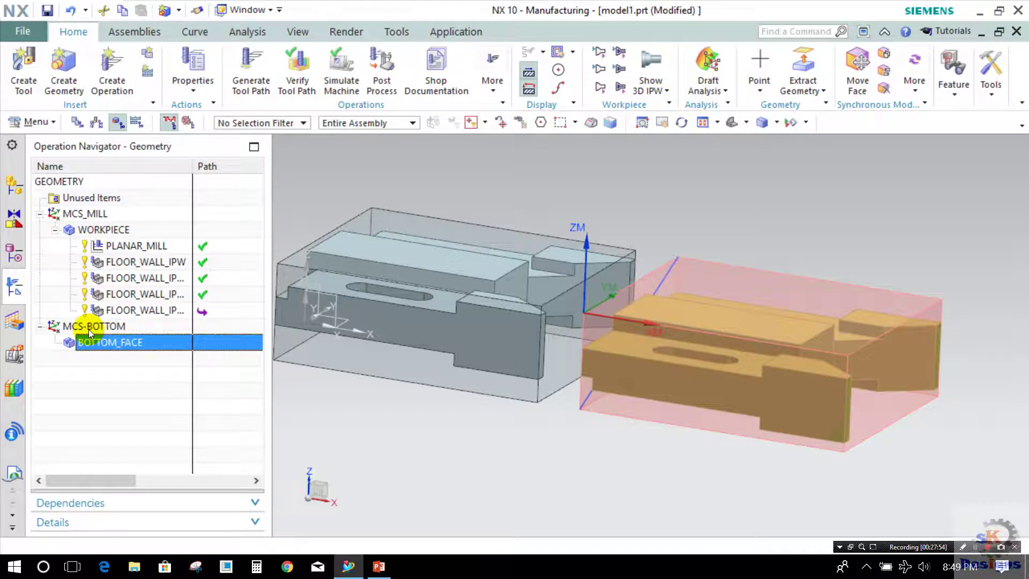
click(40, 326)
click(40, 326)
middle_drag(450, 409, 451, 411)
right_click(451, 410)
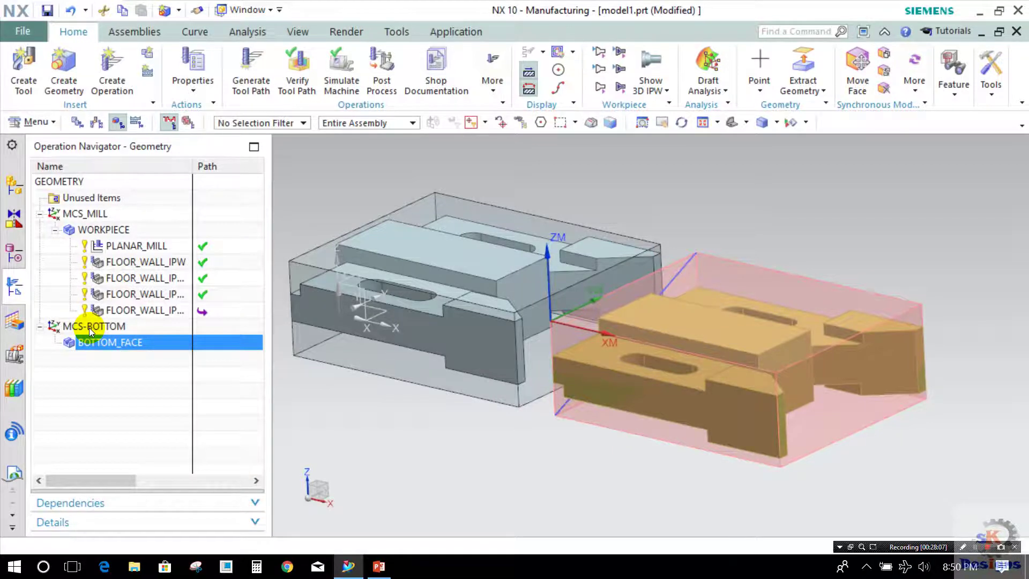
Create a mill_planar Planar Mill operation that uses the BOTTOM_FACE geometry.
click(89, 327)
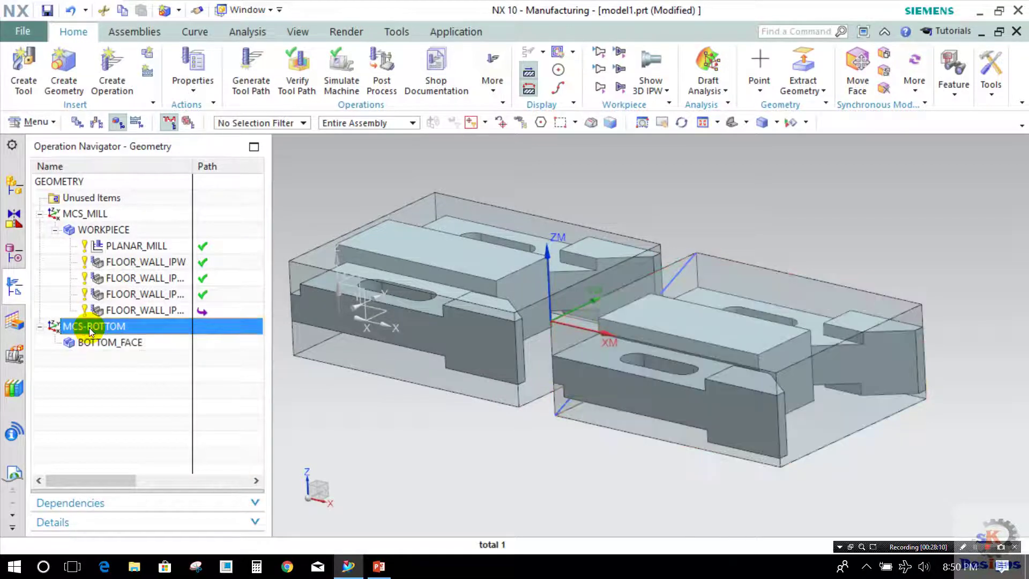
click(108, 93)
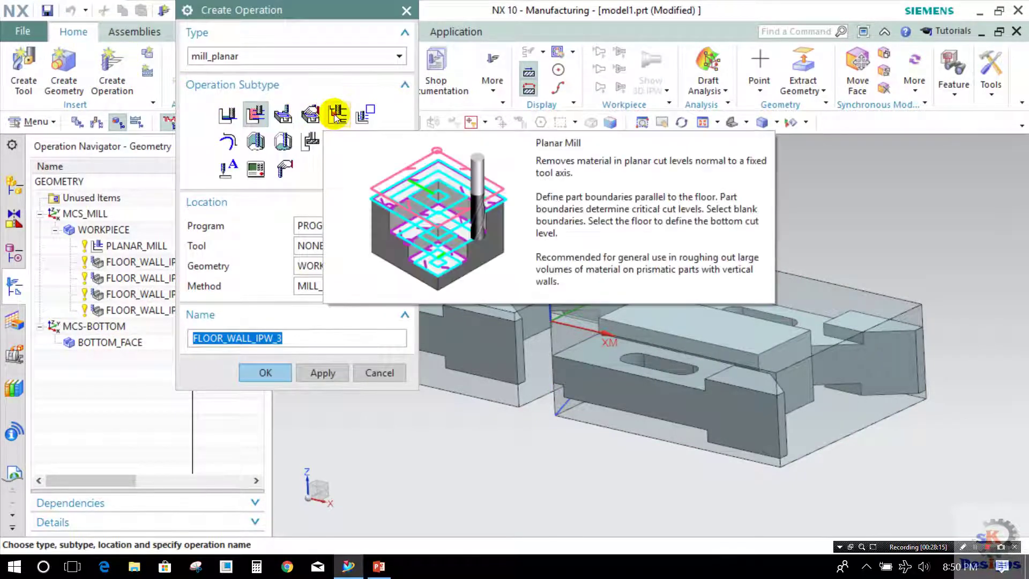
click(336, 114)
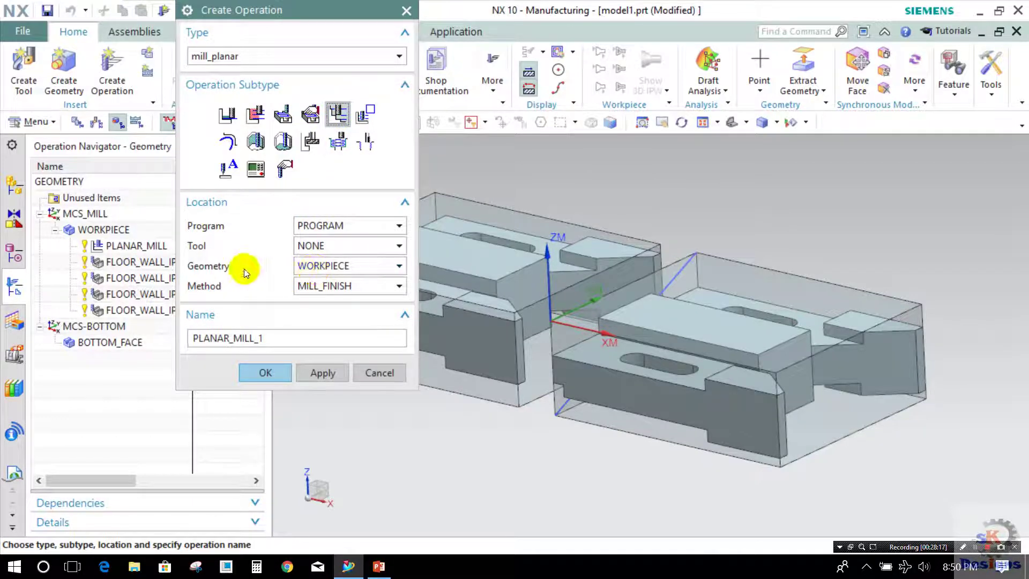
click(308, 266)
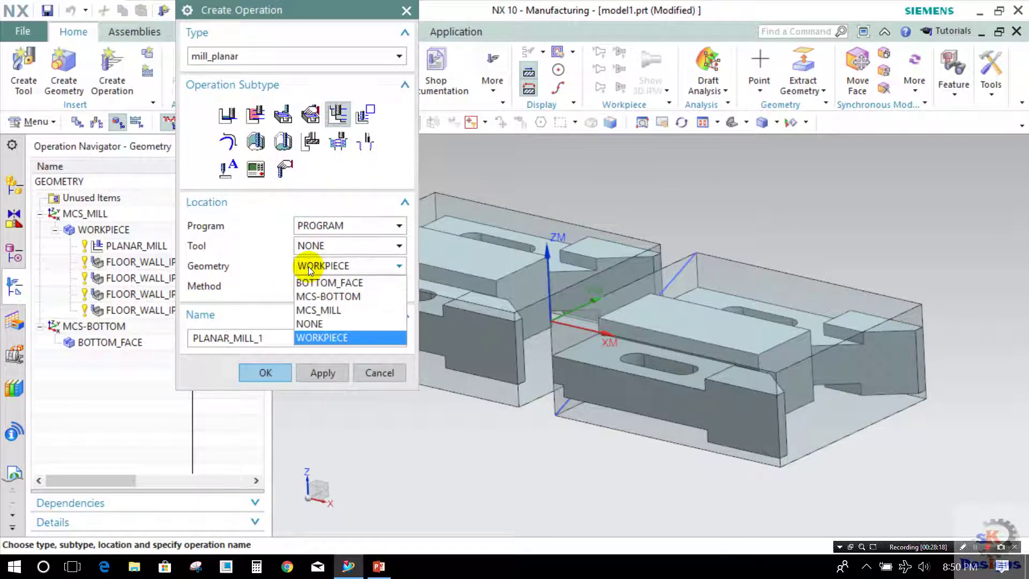
click(312, 282)
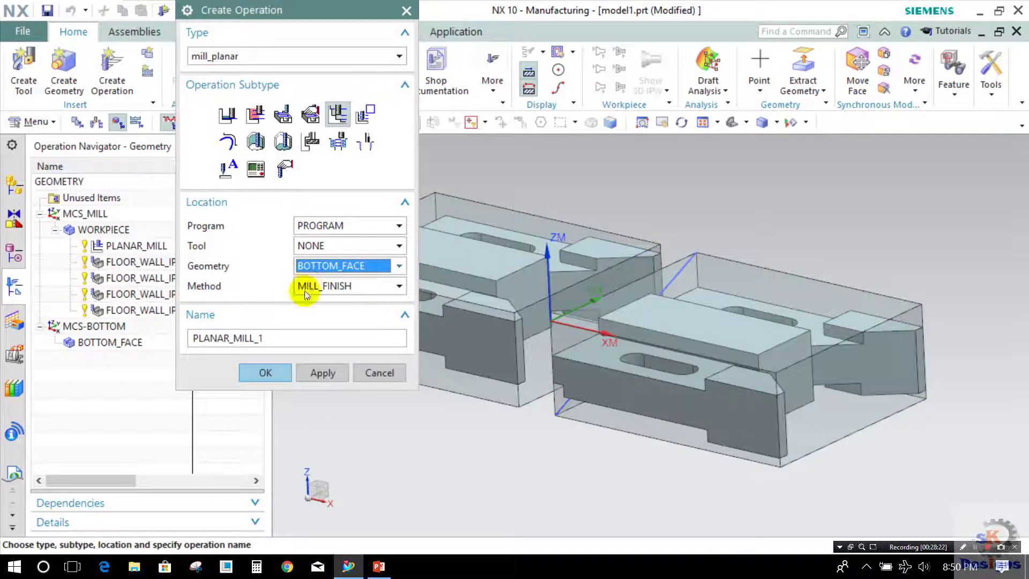
click(287, 366)
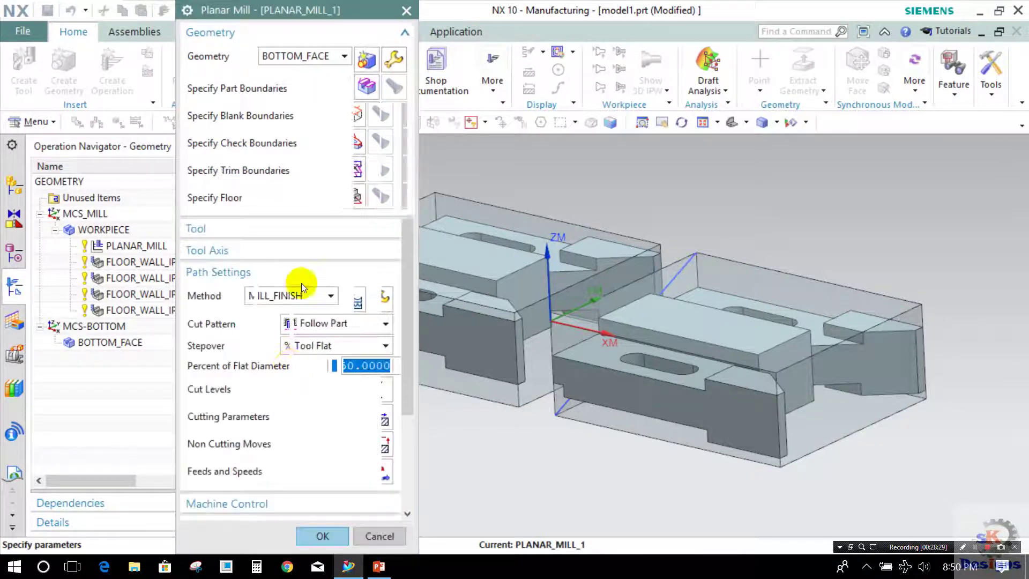
Start the operation's part boundaries with the flipped part's front slotted ledge face and the top face of its central raised block.
drag(247, 7, 130, 14)
click(250, 94)
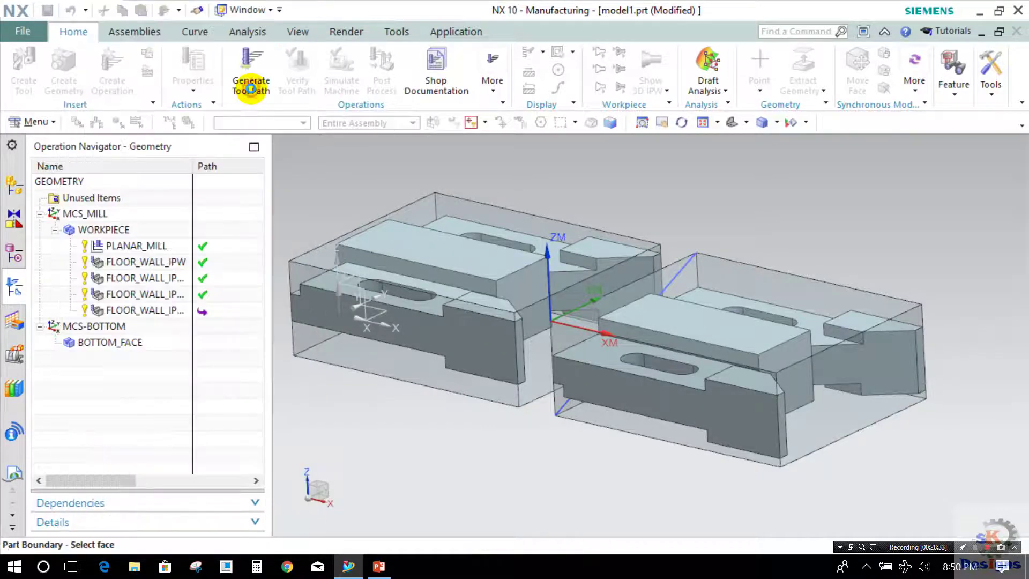
right_click(595, 354)
click(604, 11)
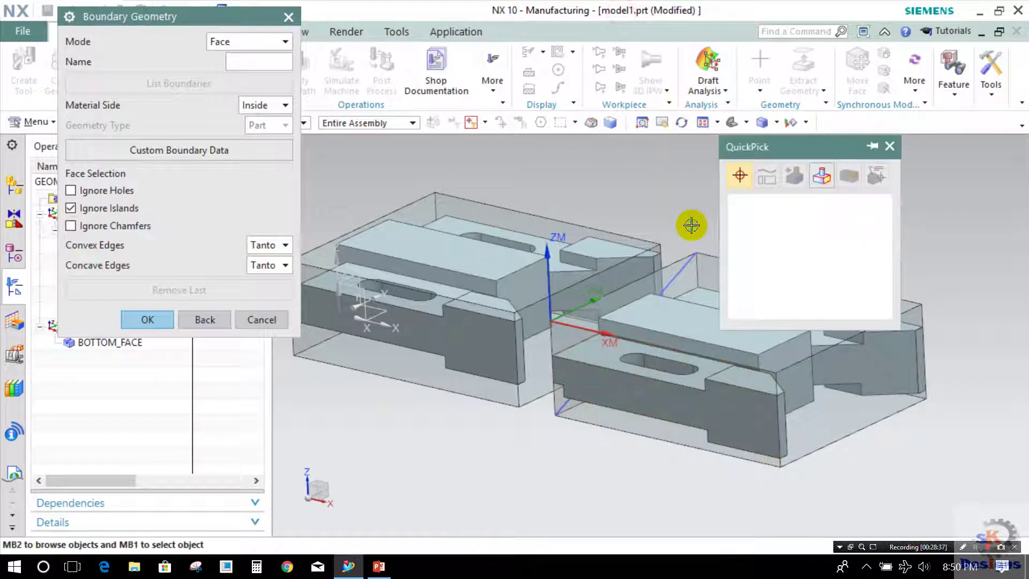
click(772, 221)
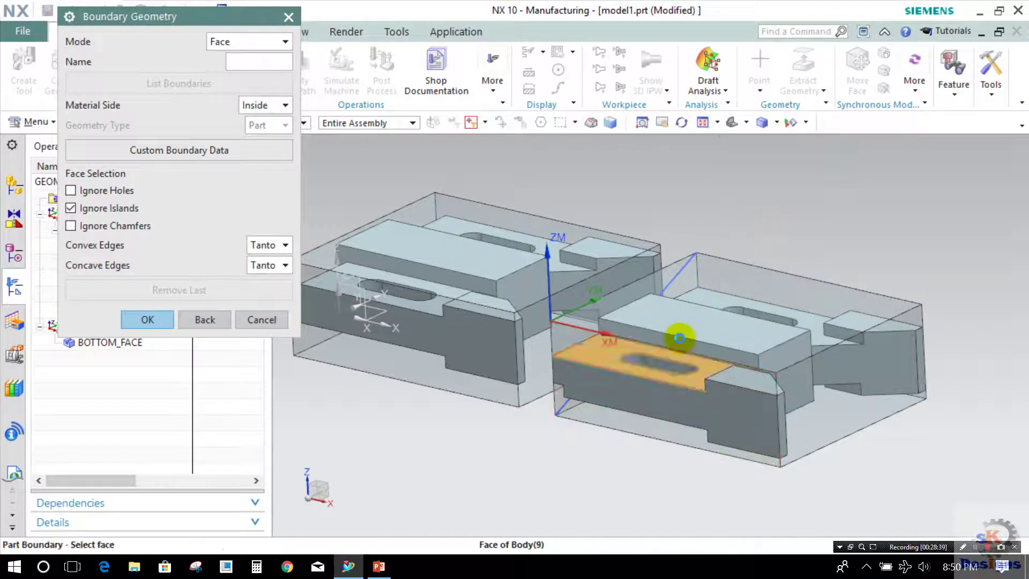
right_click(675, 317)
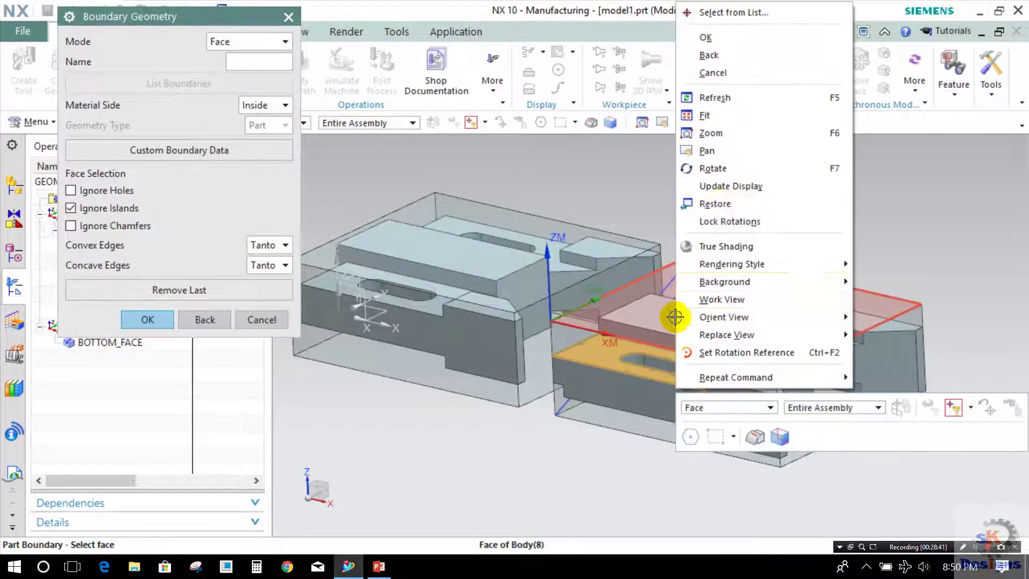
click(691, 11)
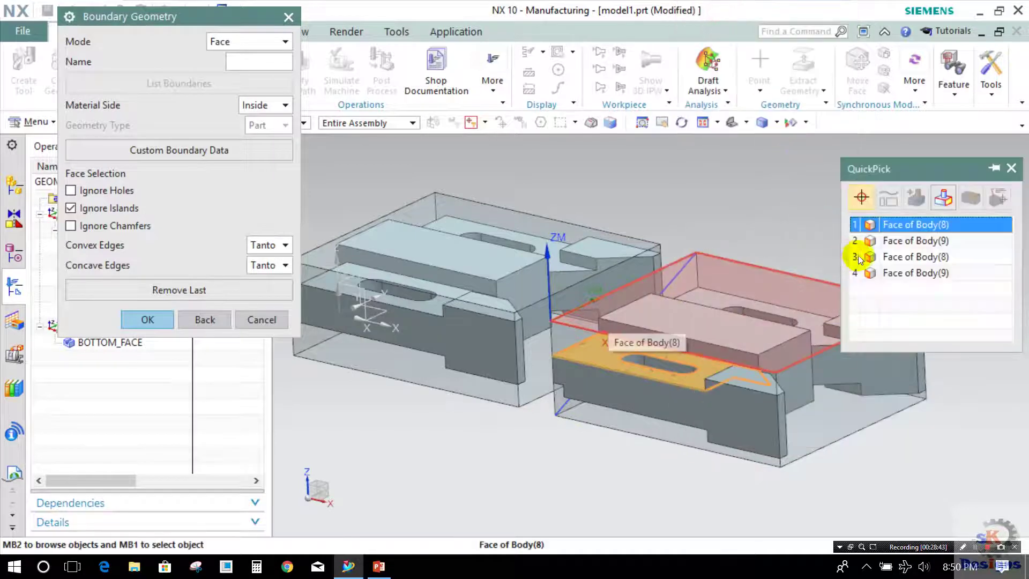
click(883, 241)
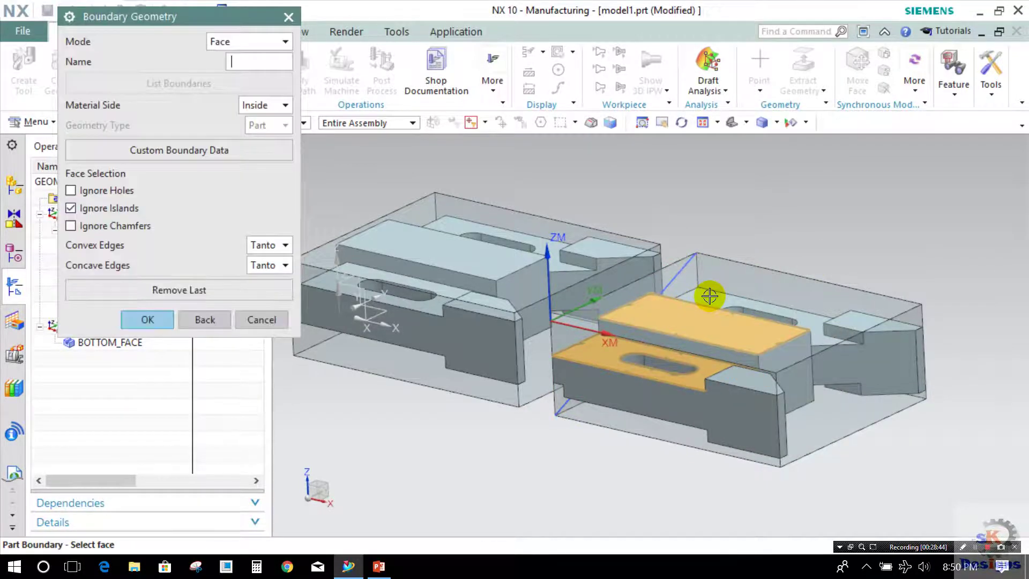
Add the flipped part's rear slotted face and both raised corner pad faces to the part boundaries and accept them.
right_click(709, 295)
click(742, 12)
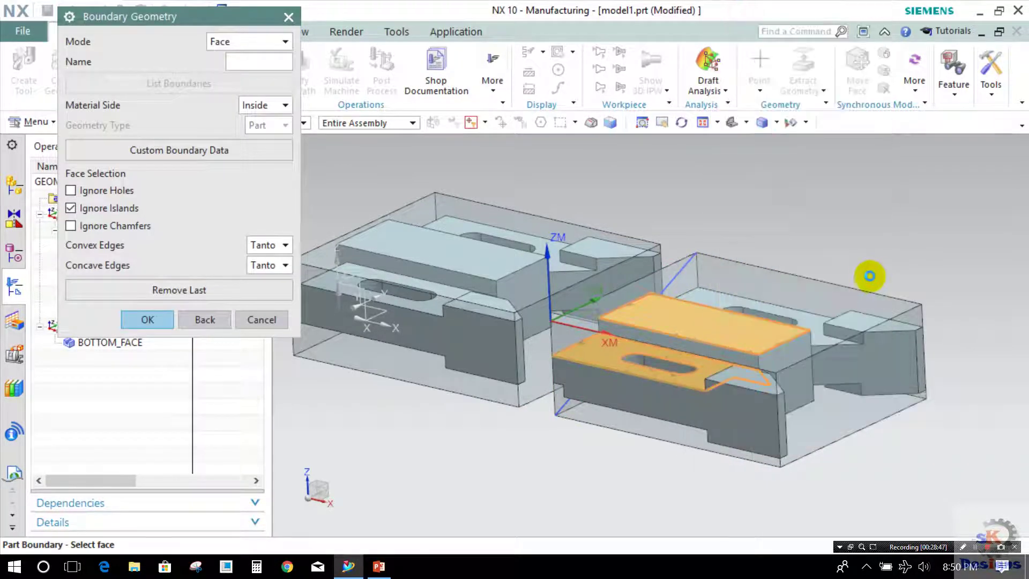
click(874, 303)
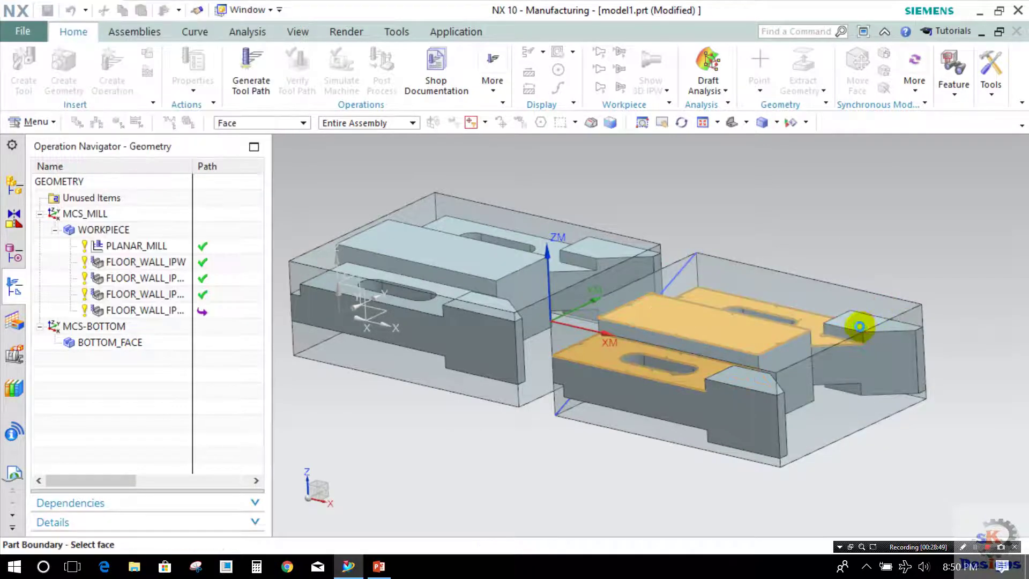
right_click(858, 321)
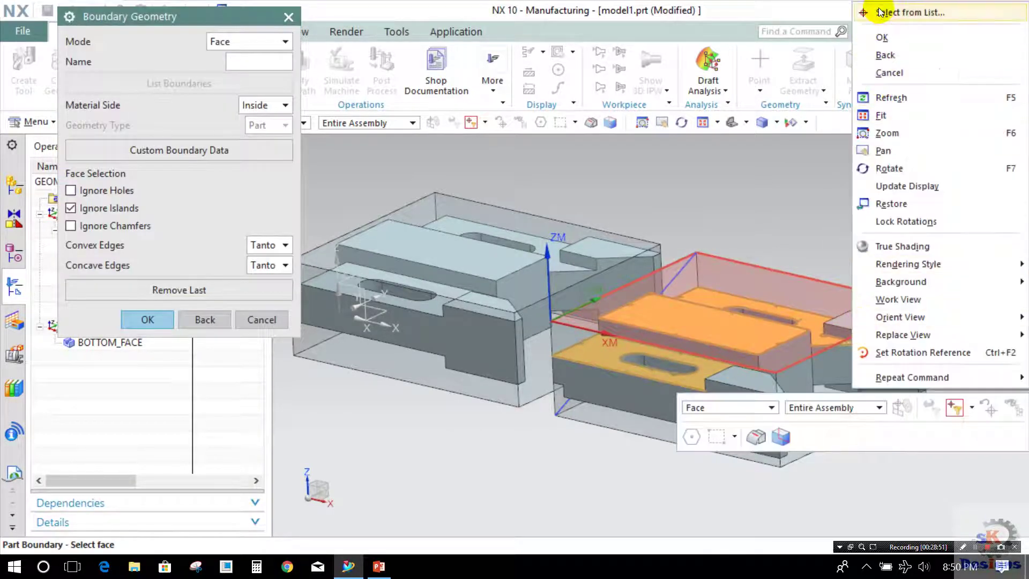
click(742, 12)
click(893, 256)
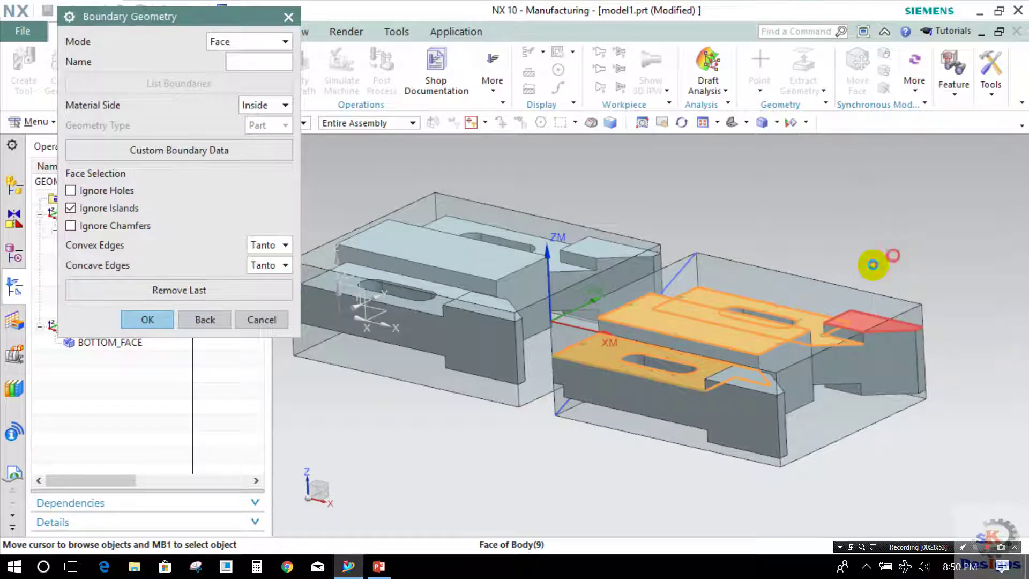
right_click(732, 378)
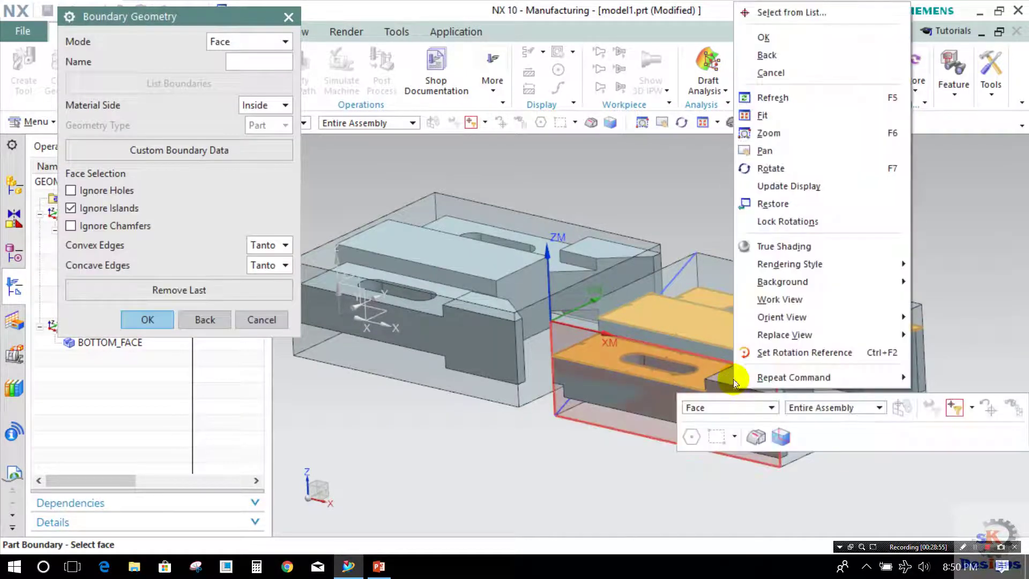
click(760, 13)
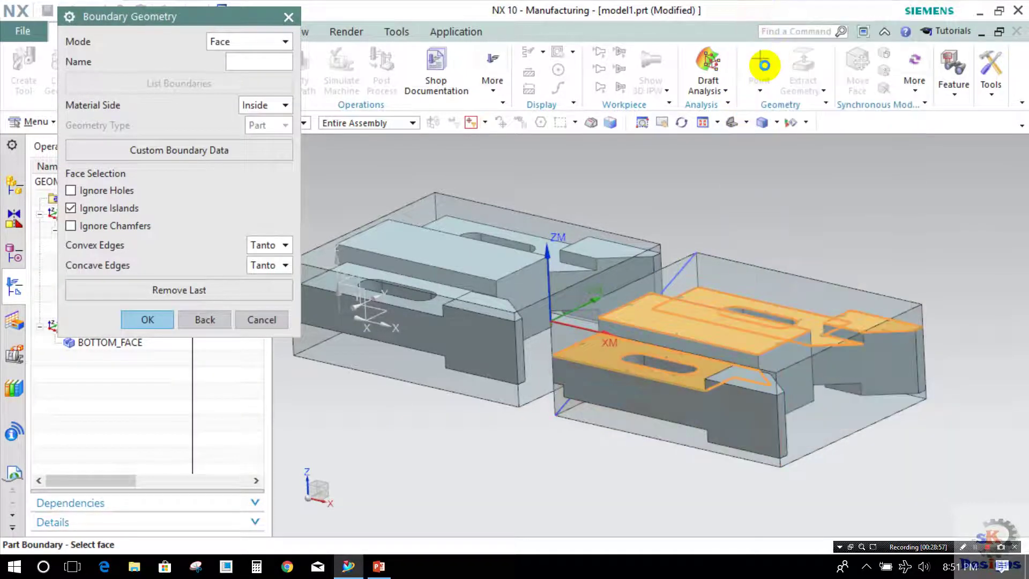
click(837, 95)
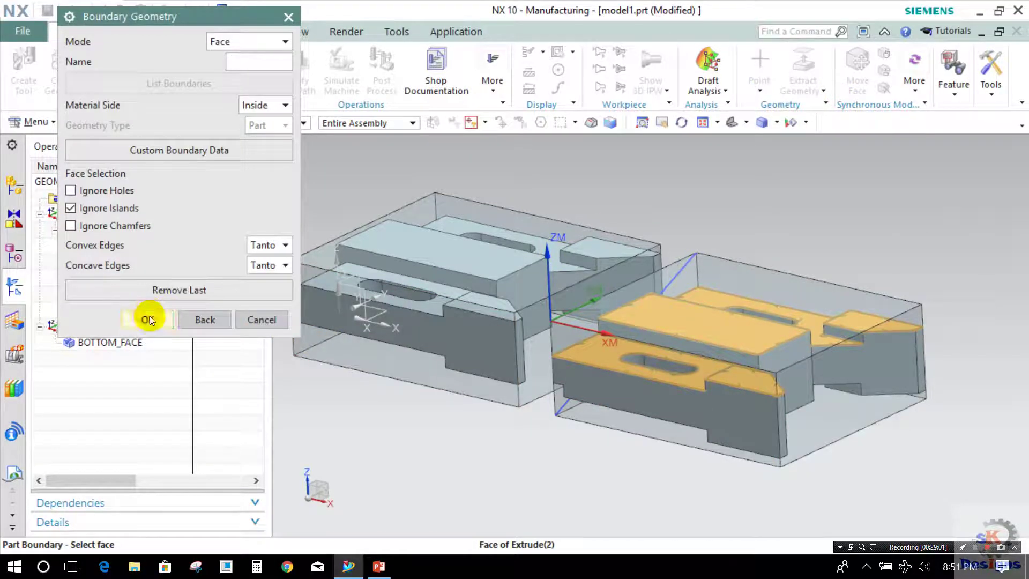
click(149, 320)
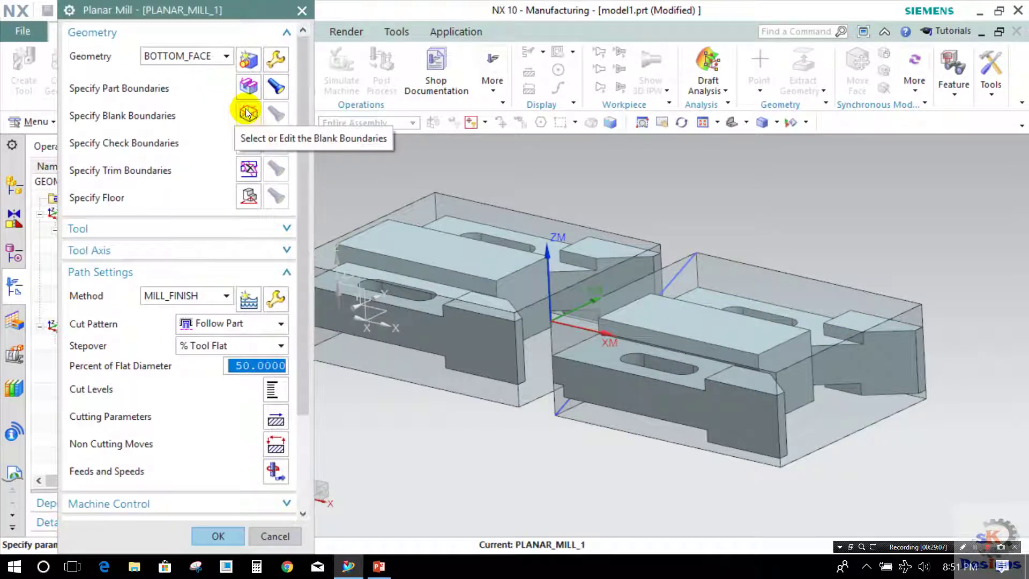
Specify the top face of the flipped part's transparent stock, Body(8), as the blank boundary and accept it.
click(247, 112)
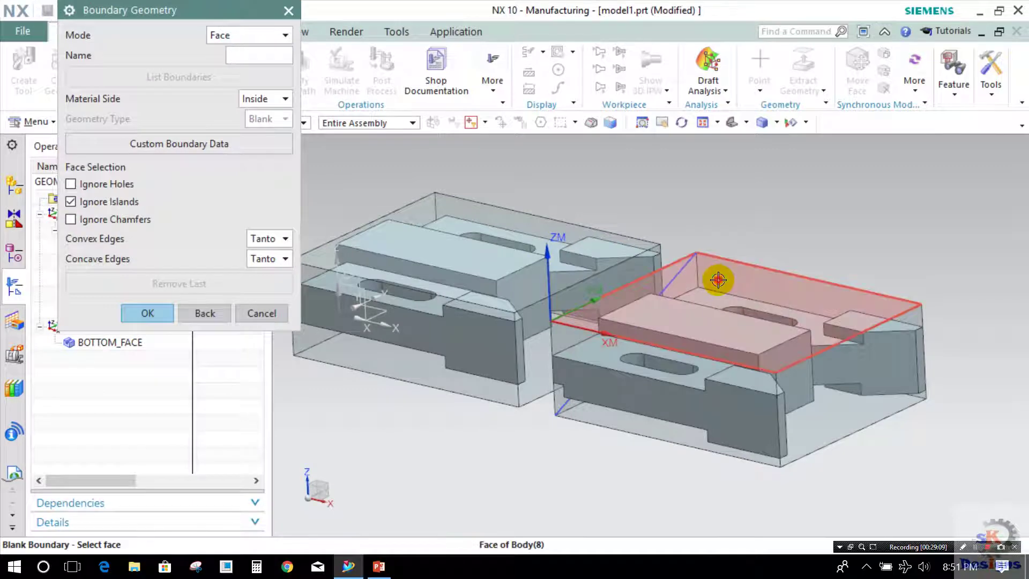
click(718, 279)
middle_click(524, 284)
click(156, 313)
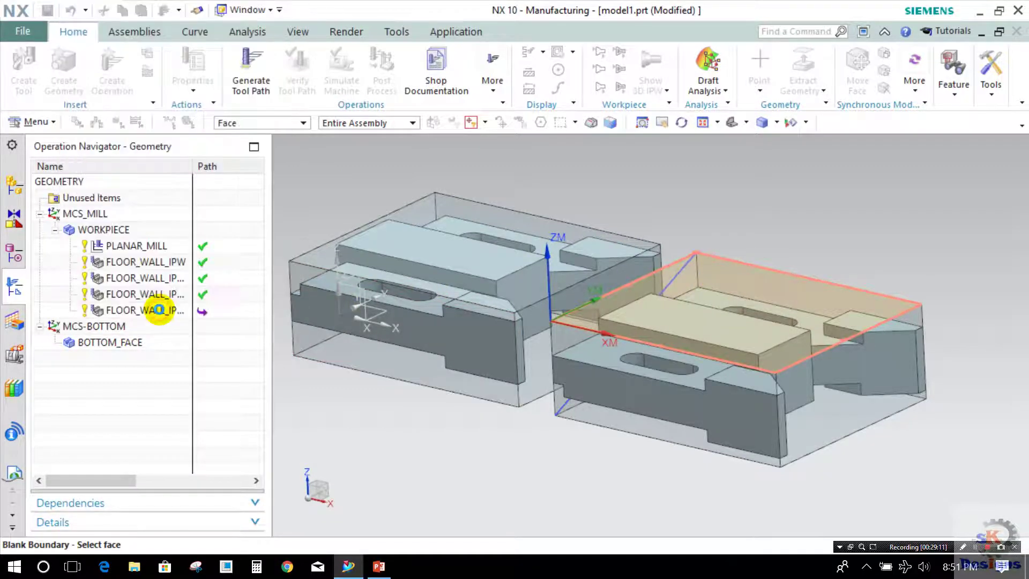
middle_click(158, 309)
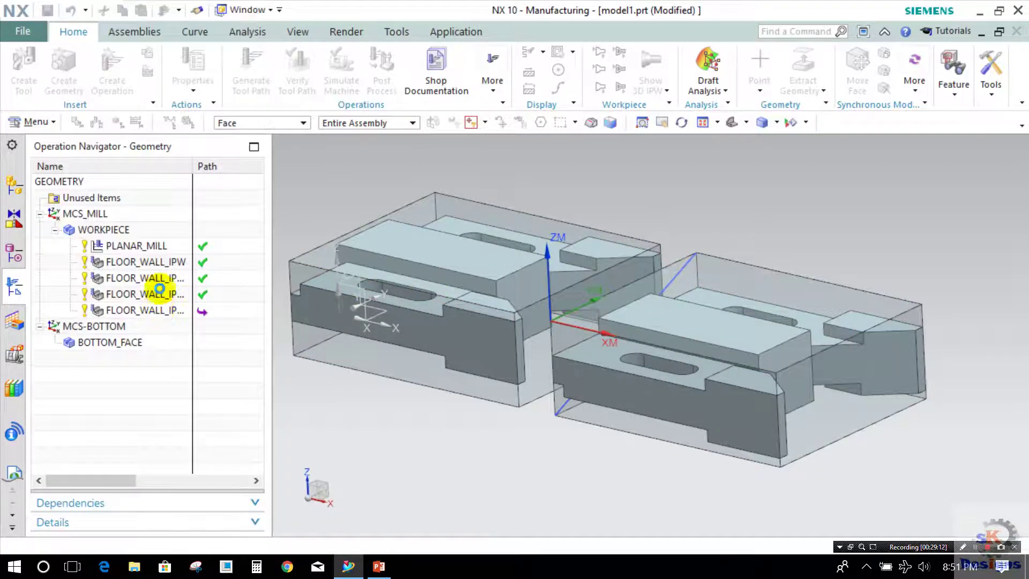
Specify the front slotted ledge face of the flipped part, Body(9), as the planar mill operation's floor plane.
double_click(190, 243)
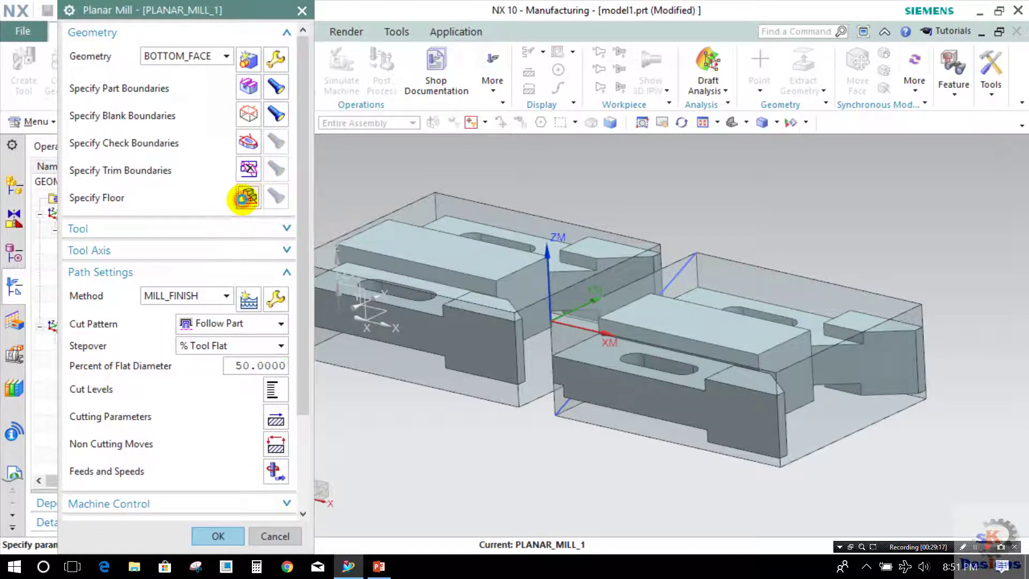
middle_click(523, 327)
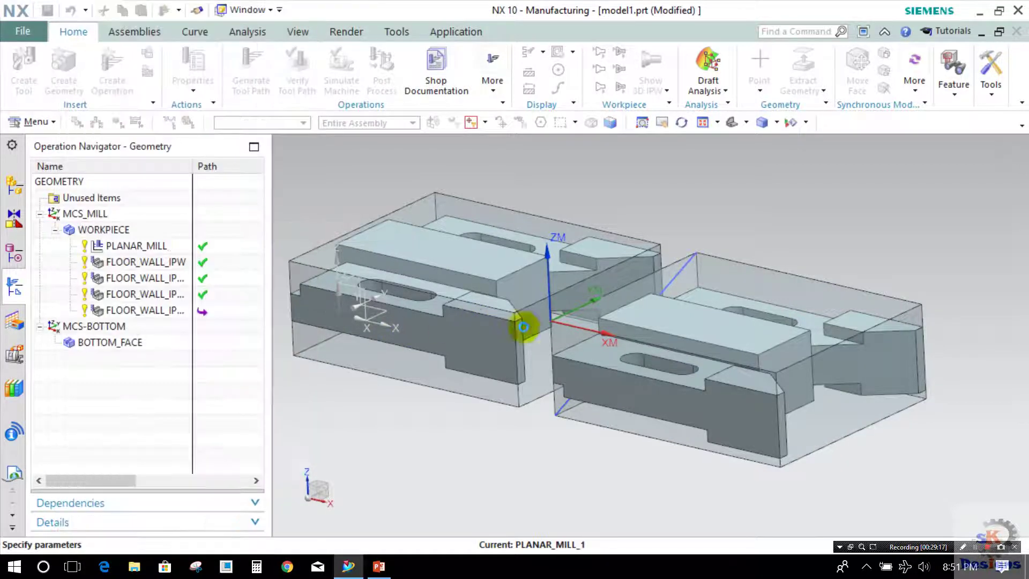
right_click(605, 354)
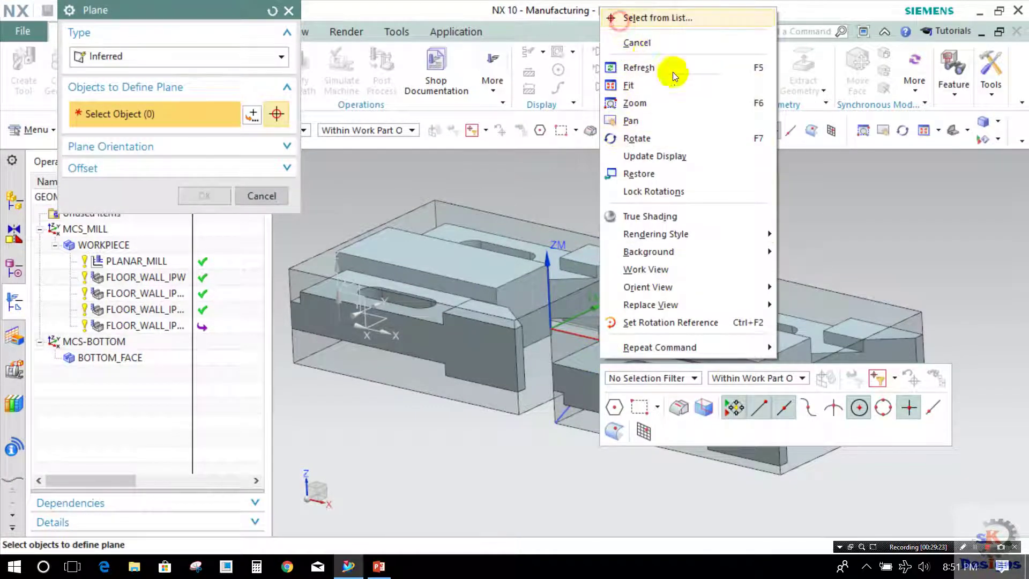
click(641, 44)
click(686, 287)
click(788, 296)
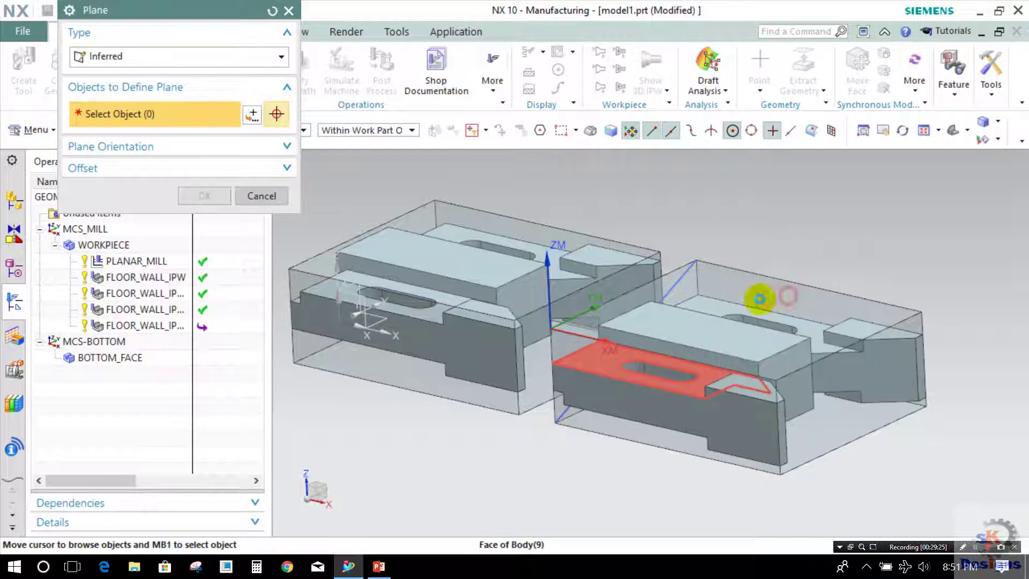
click(202, 246)
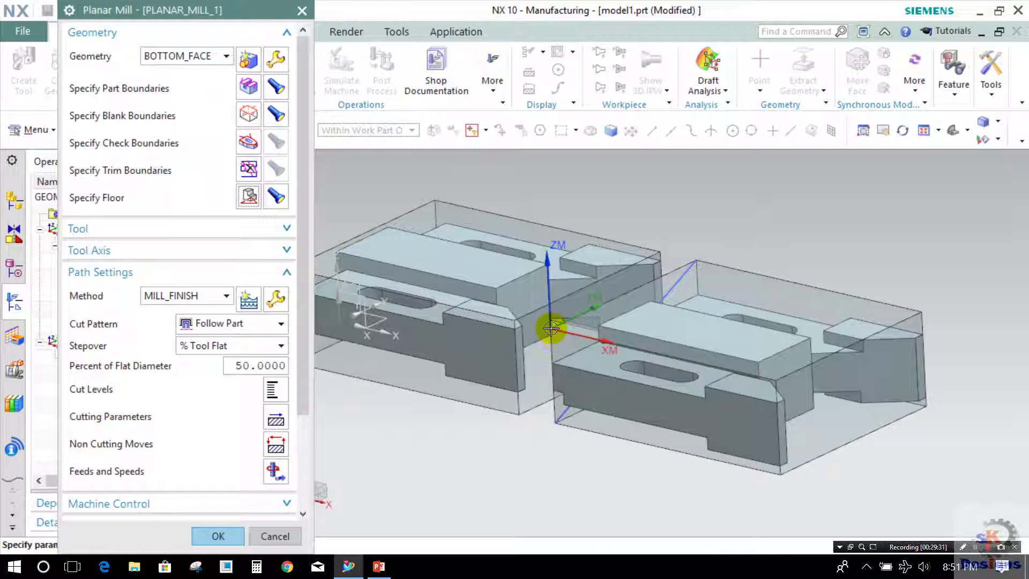
Set the constant cut level's common depth per cut to 5.
click(270, 392)
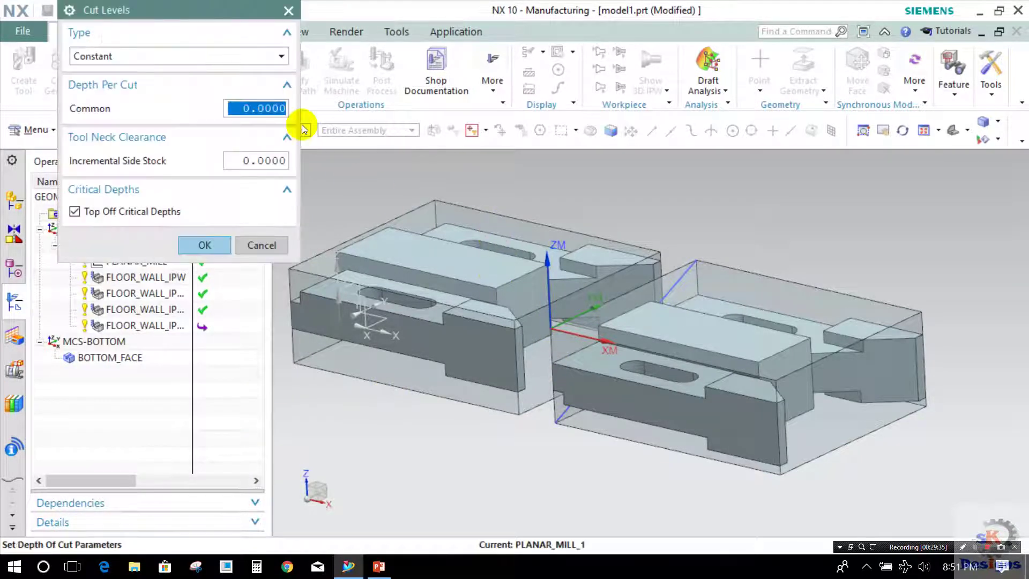
text(5)
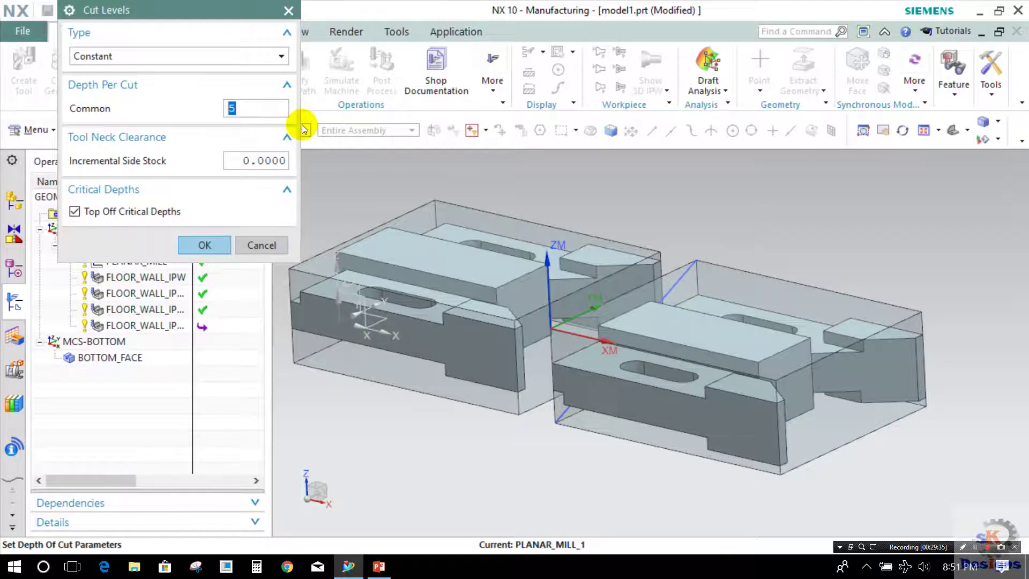
click(223, 244)
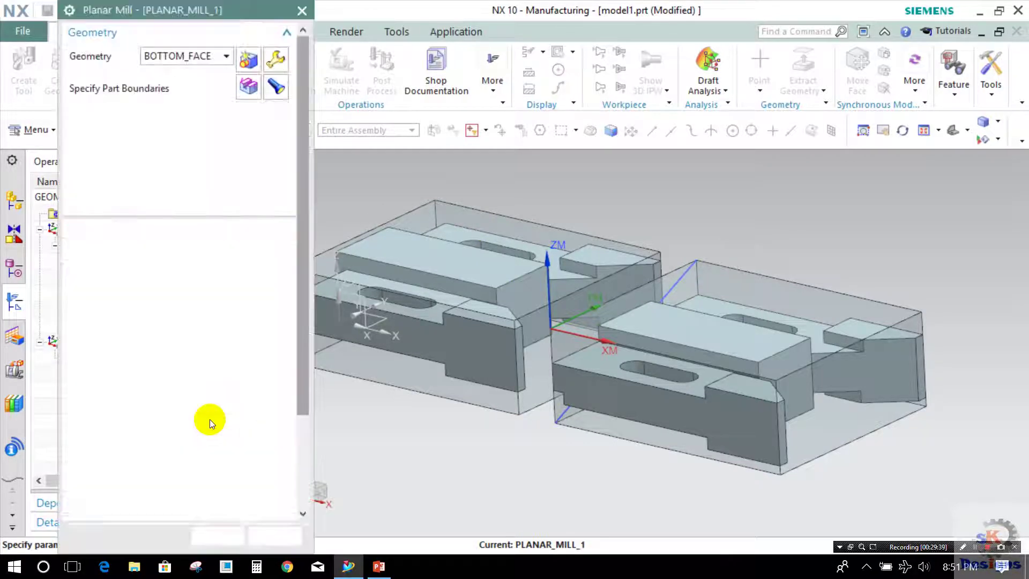
Try to generate the planar mill operation's tool path.
scroll(208, 423, down, 5)
click(134, 498)
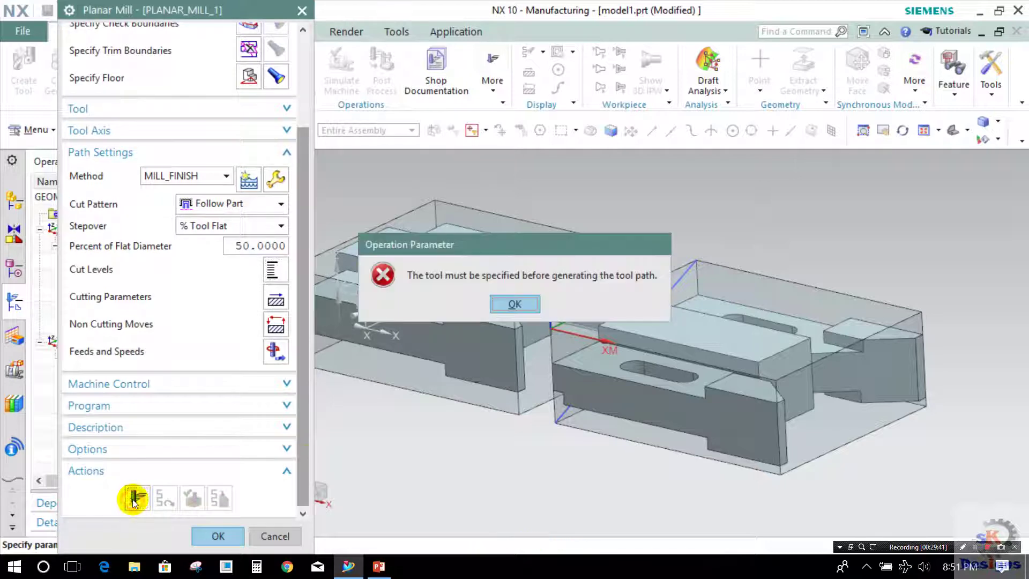
click(514, 303)
Assign the existing EMC30 milling tool to the planar mill operation.
middle_click(175, 193)
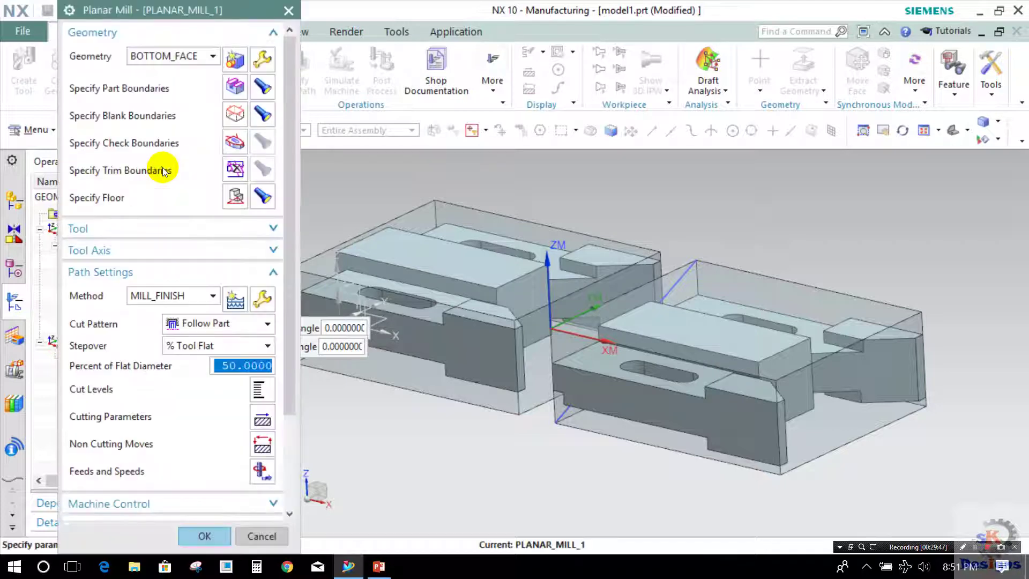
click(142, 227)
click(182, 247)
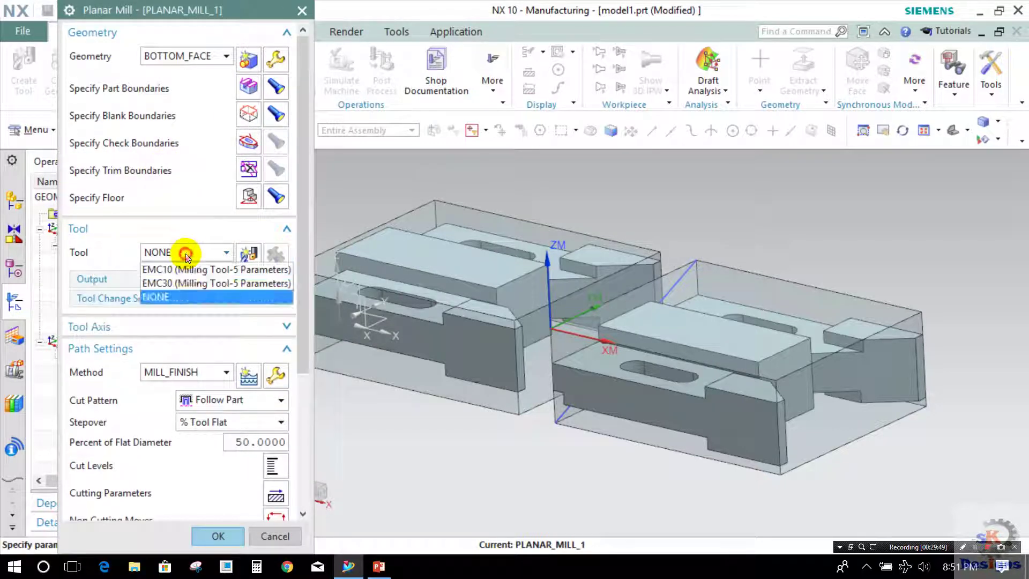
click(183, 278)
middle_click(184, 278)
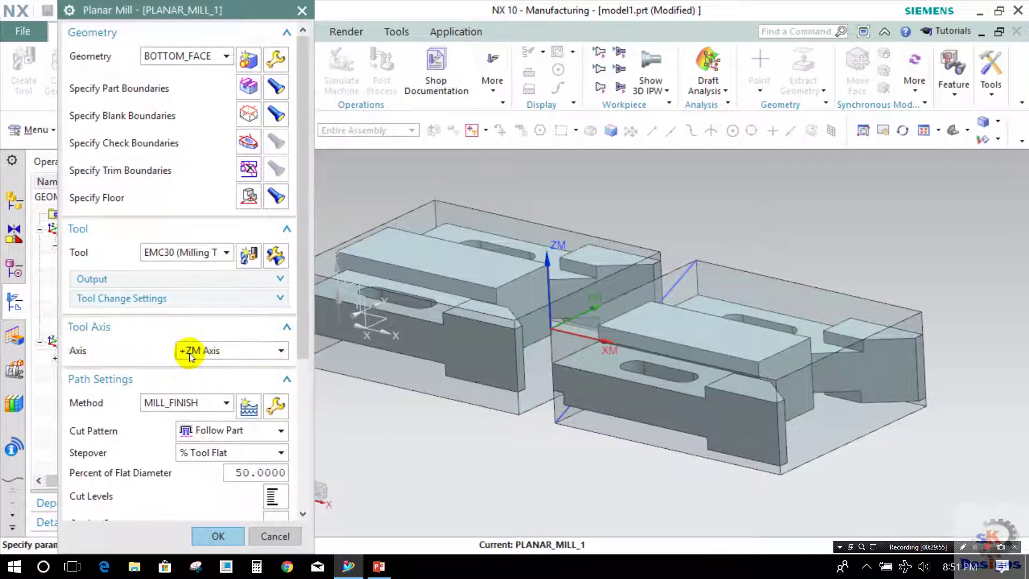
Generate the tool path for the PLANAR_MILL_1 operation with the EMC30 tool.
scroll(188, 352, down, 5)
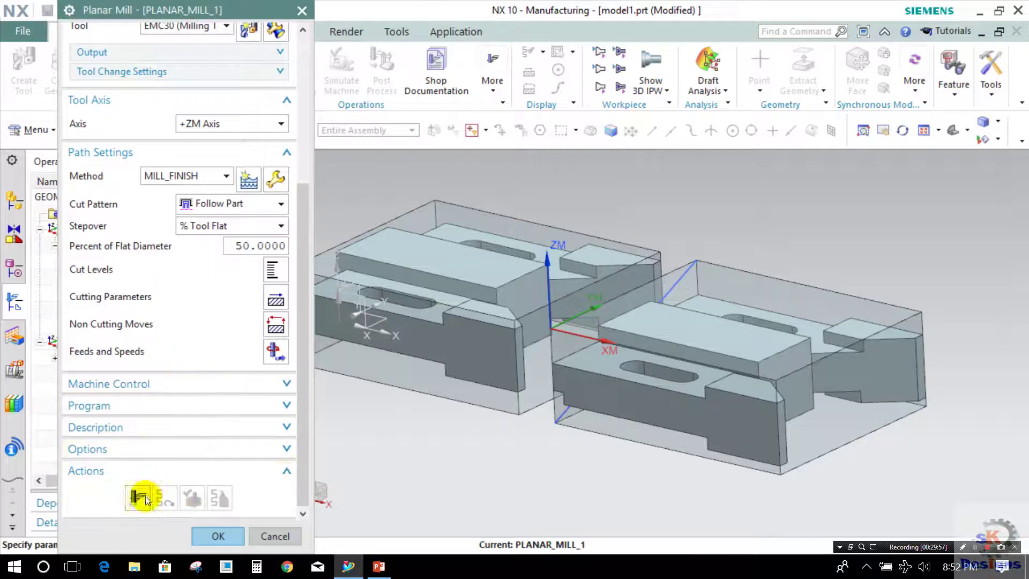
click(138, 497)
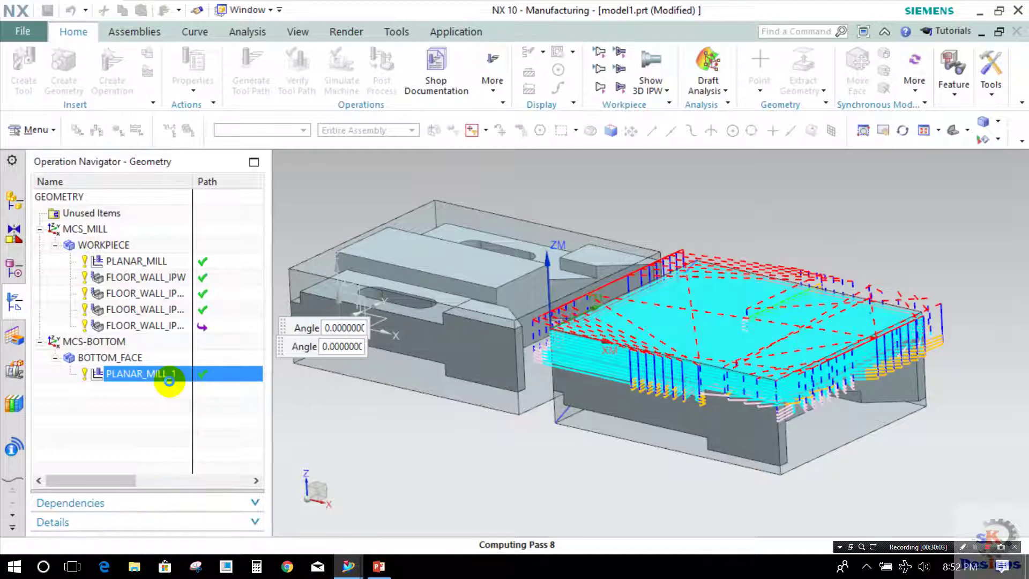
double_click(228, 373)
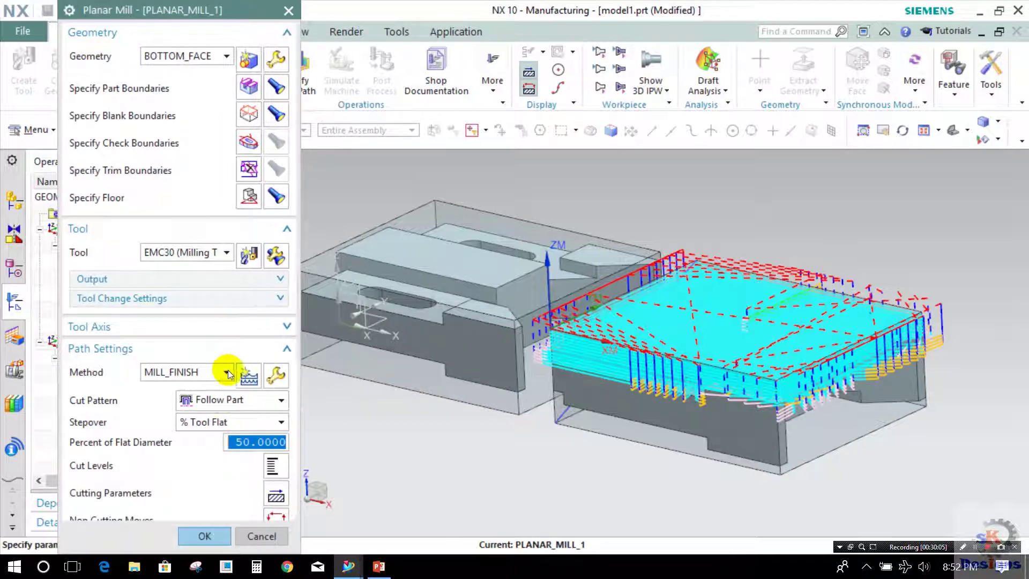
Verify the PLANAR_MILL_1 tool path with a 3D Dynamic material removal playback, and accept the operation.
scroll(207, 426, down, 5)
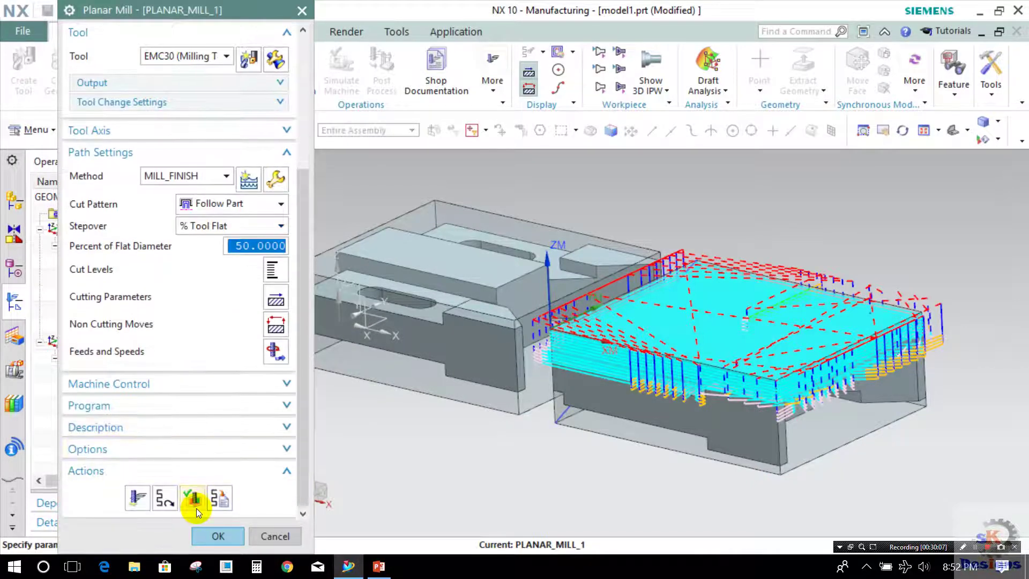
click(196, 508)
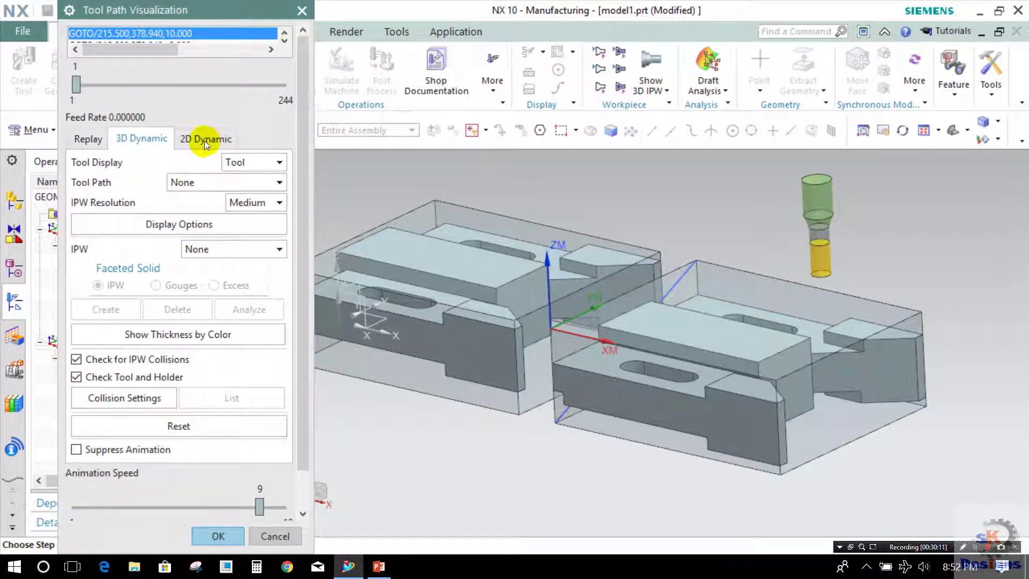
scroll(184, 423, down, 1)
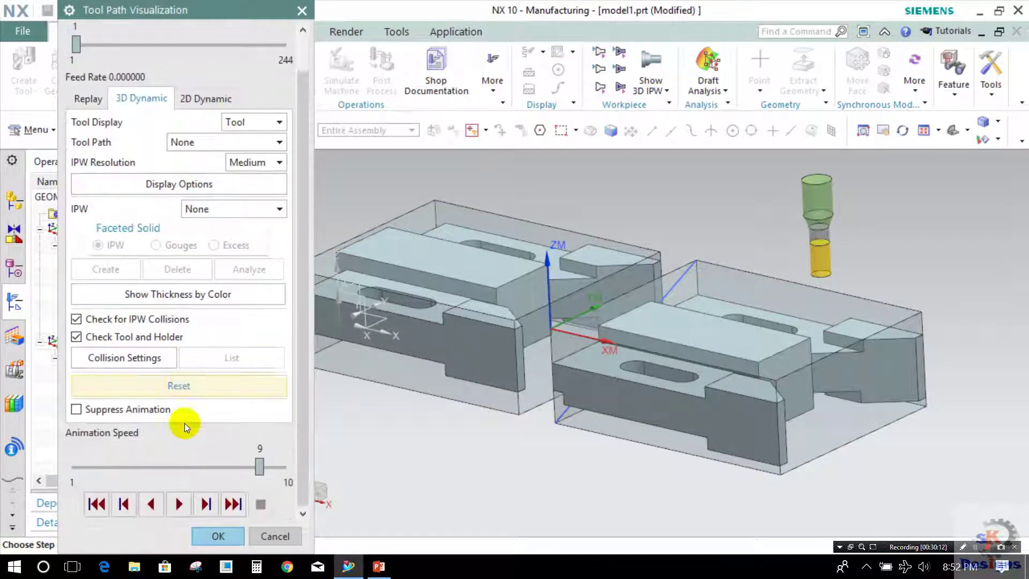
click(179, 504)
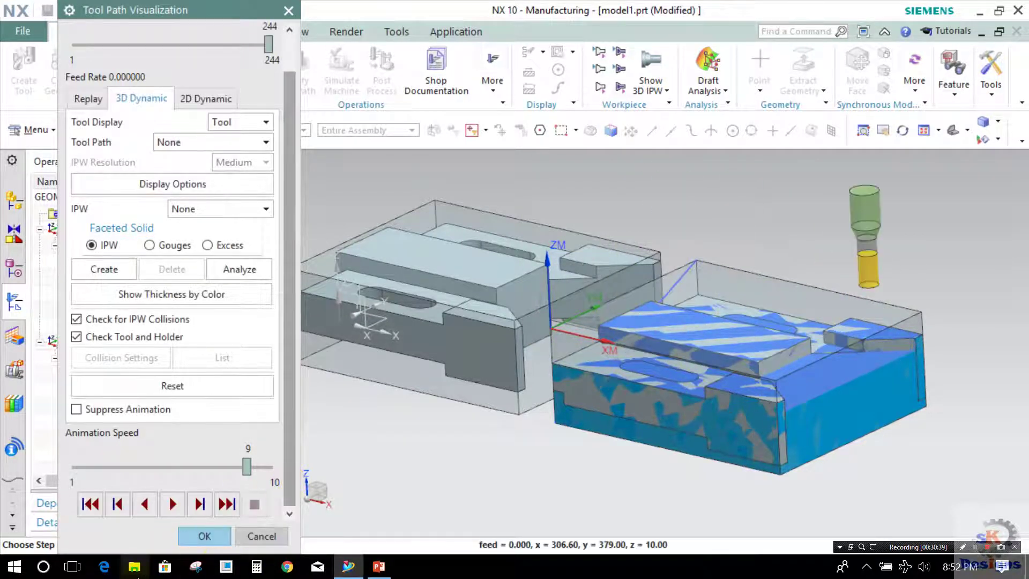
click(205, 536)
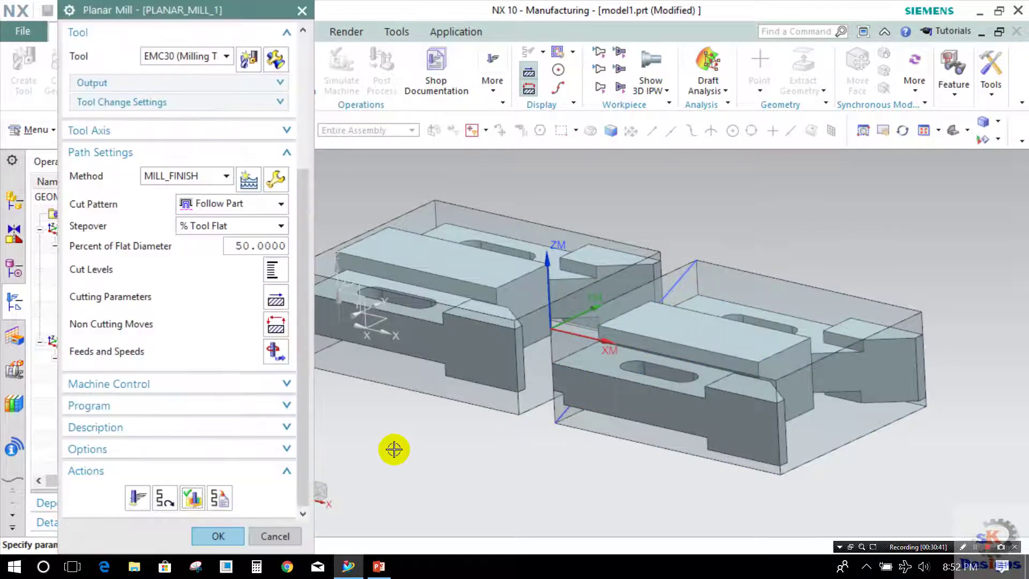
click(218, 535)
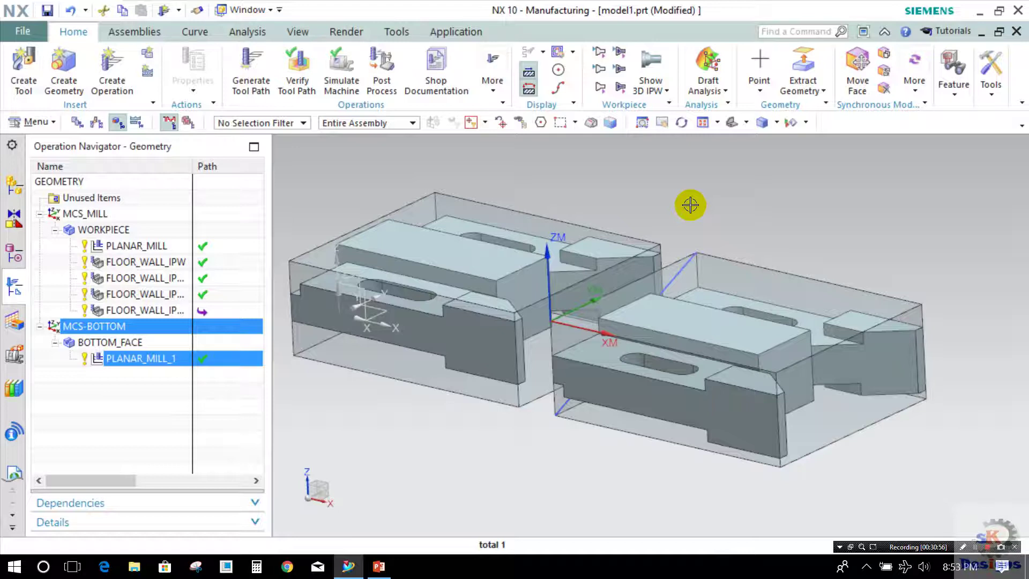
Retrieve the 3-Ax Mill Vertical machine with Sinumerik control from the MILL library class for the generic machine.
click(104, 125)
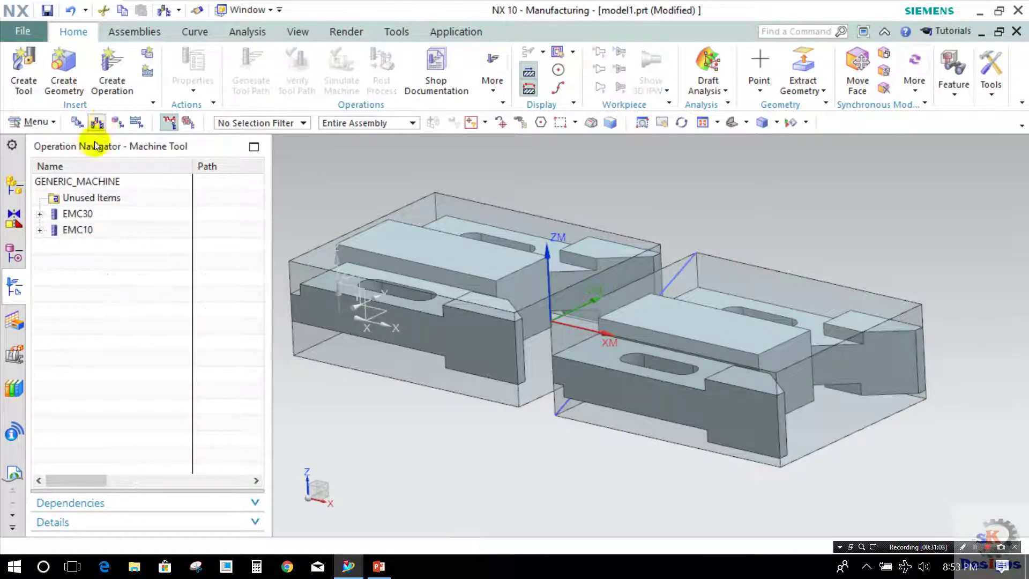
double_click(84, 183)
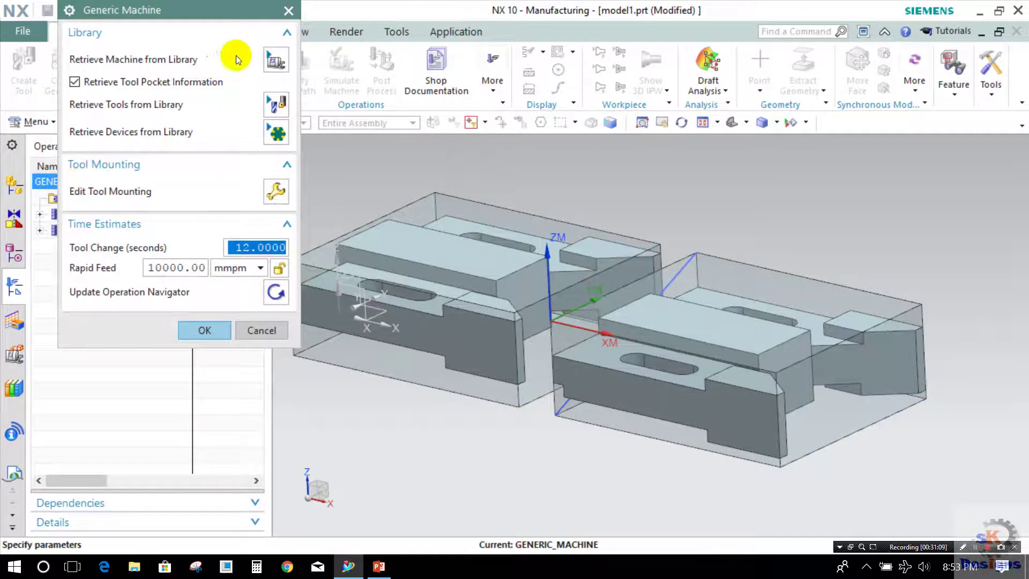
click(276, 62)
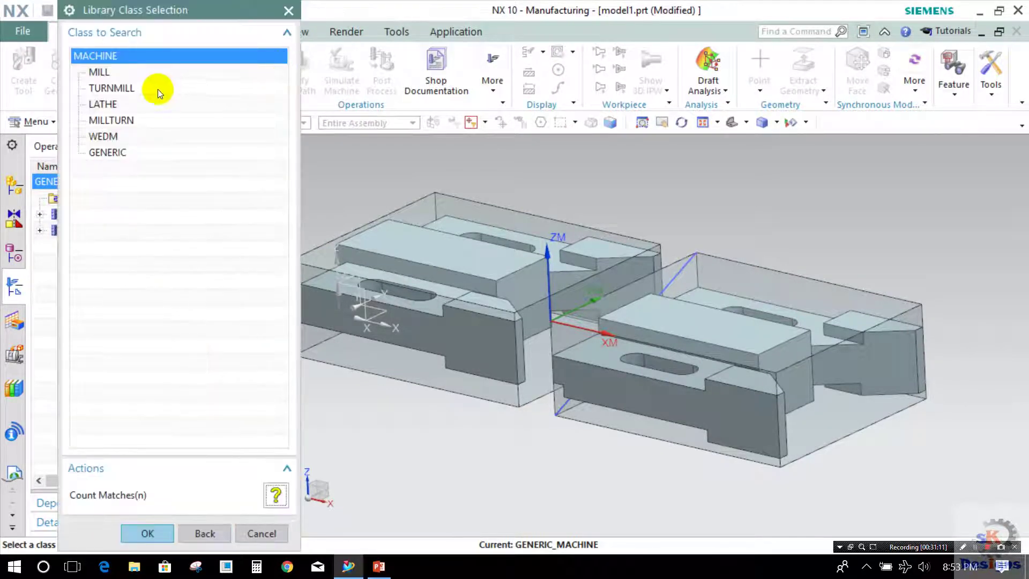
double_click(100, 72)
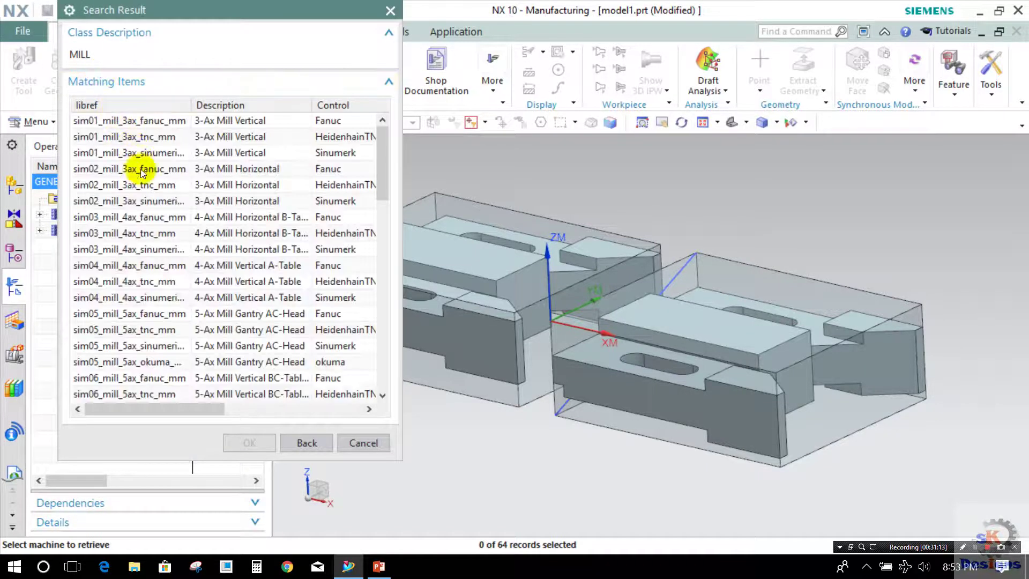
click(174, 154)
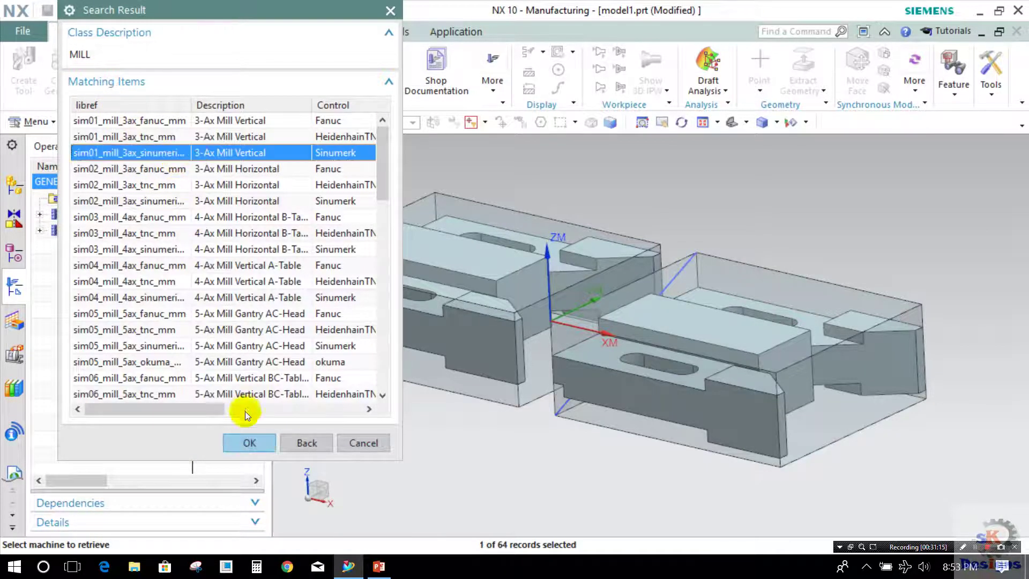
click(243, 438)
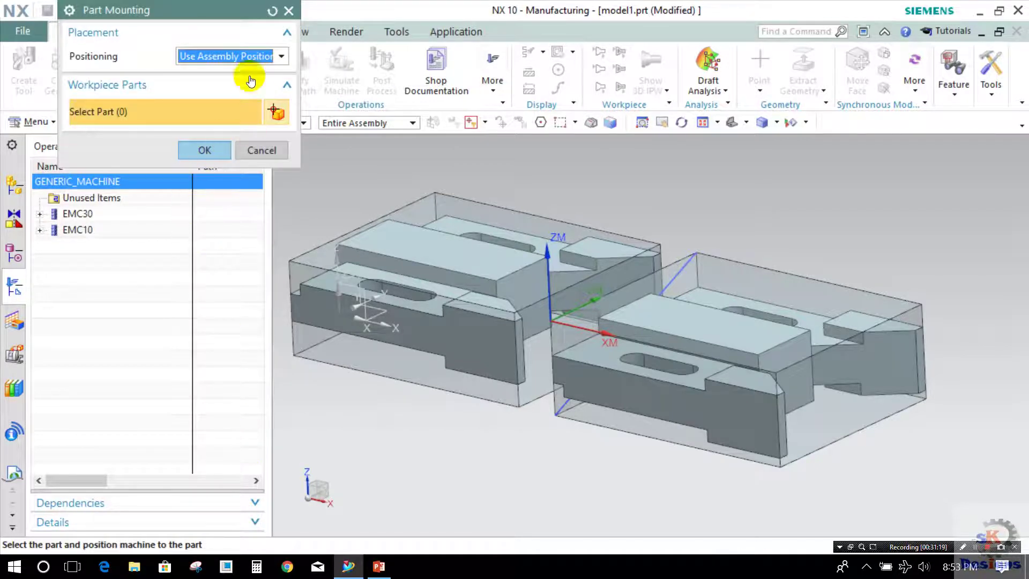
Mount the machine using a part mount junction at a bottom corner of the flipped part's stock, Body(8), and close the information listing.
click(252, 57)
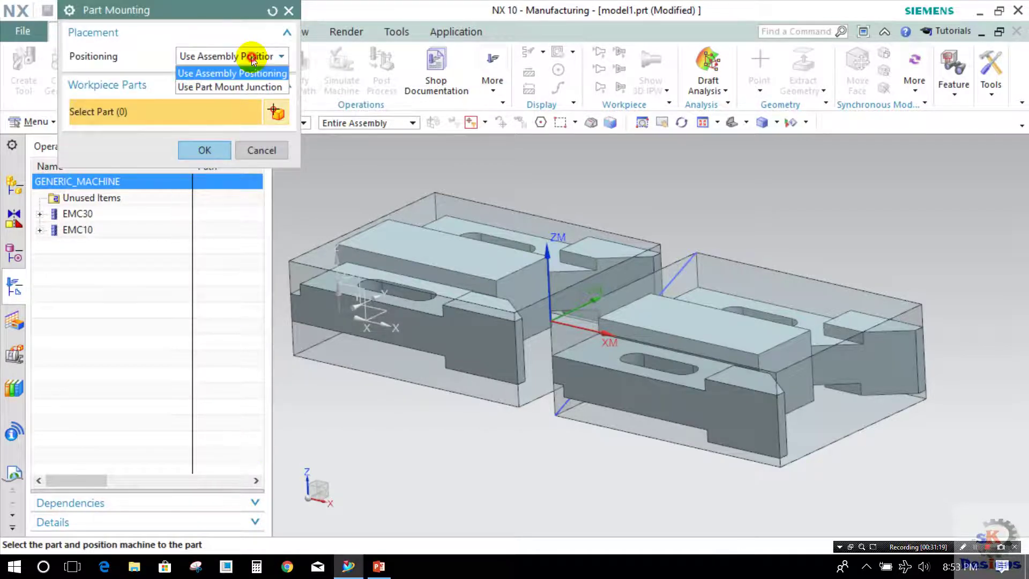
click(243, 88)
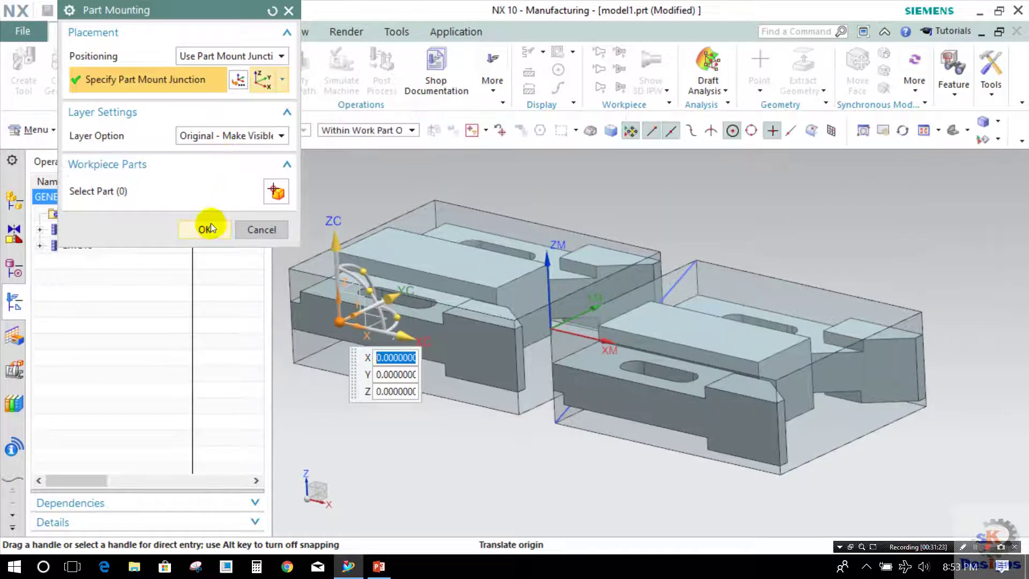
middle_drag(782, 390, 696, 402)
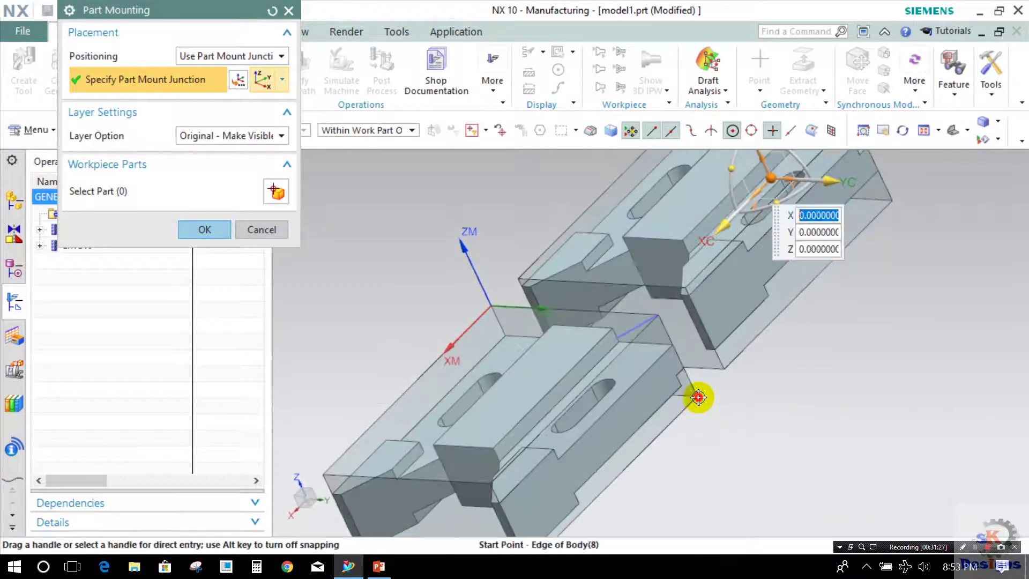
click(699, 397)
click(203, 229)
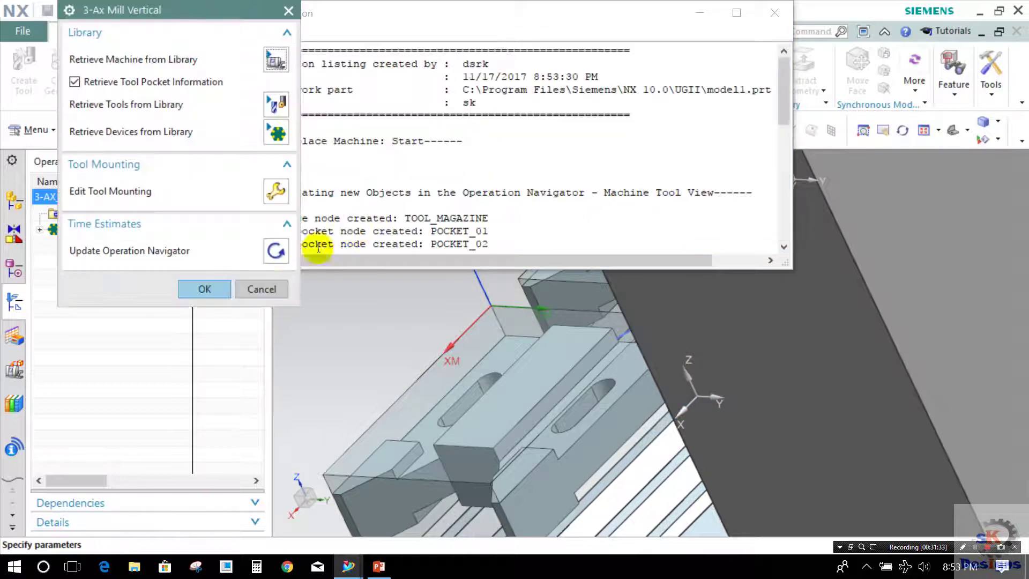
click(214, 284)
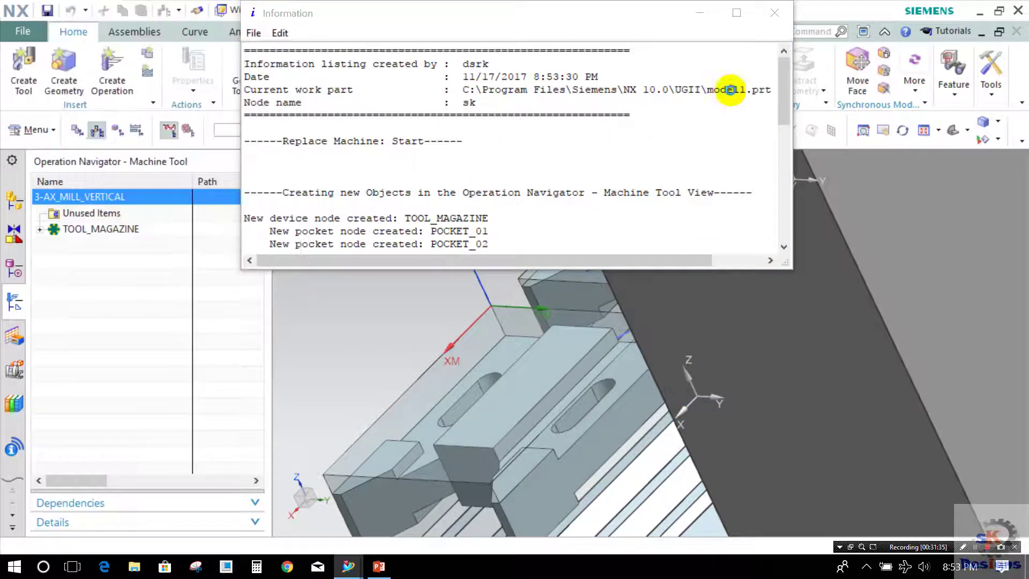
click(769, 17)
Start a machine simulation of the five operations under WORKPIECE with 3D material removal shown.
middle_drag(552, 227, 595, 201)
scroll(586, 273, up, 2)
scroll(586, 272, down, 4)
middle_drag(558, 291, 591, 293)
middle_drag(592, 291, 607, 300)
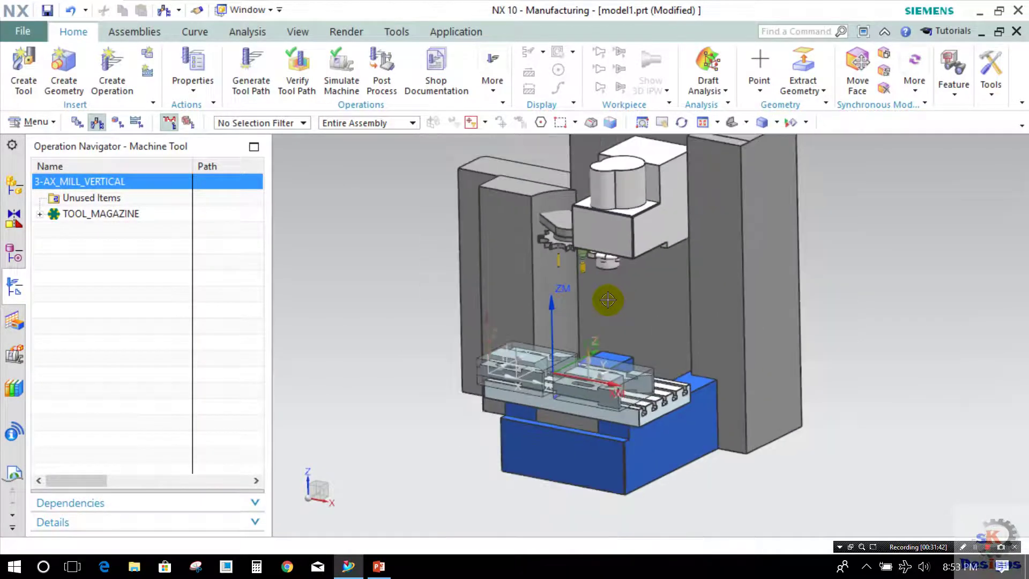
shift+middle_drag(602, 310, 484, 344)
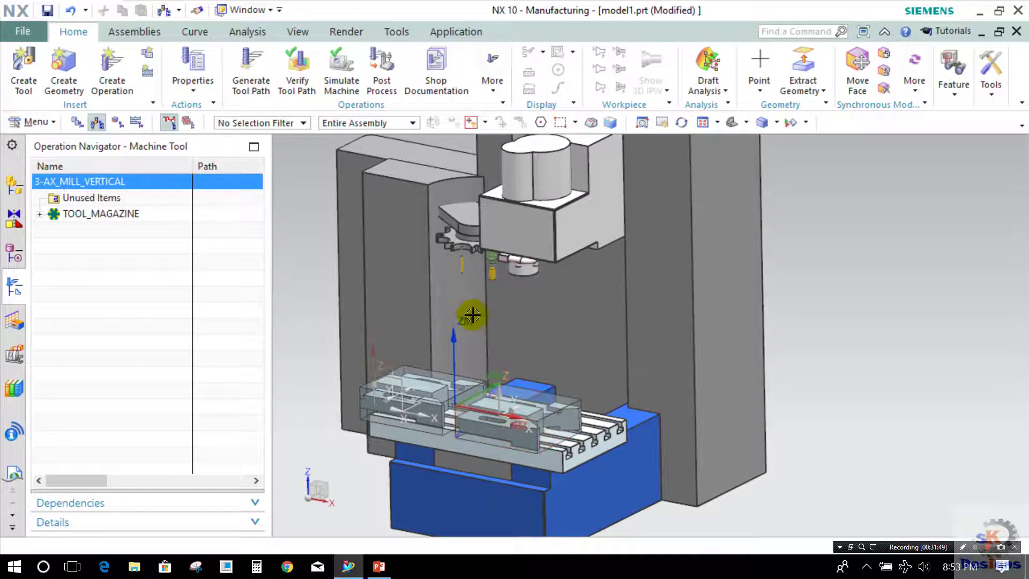
click(124, 119)
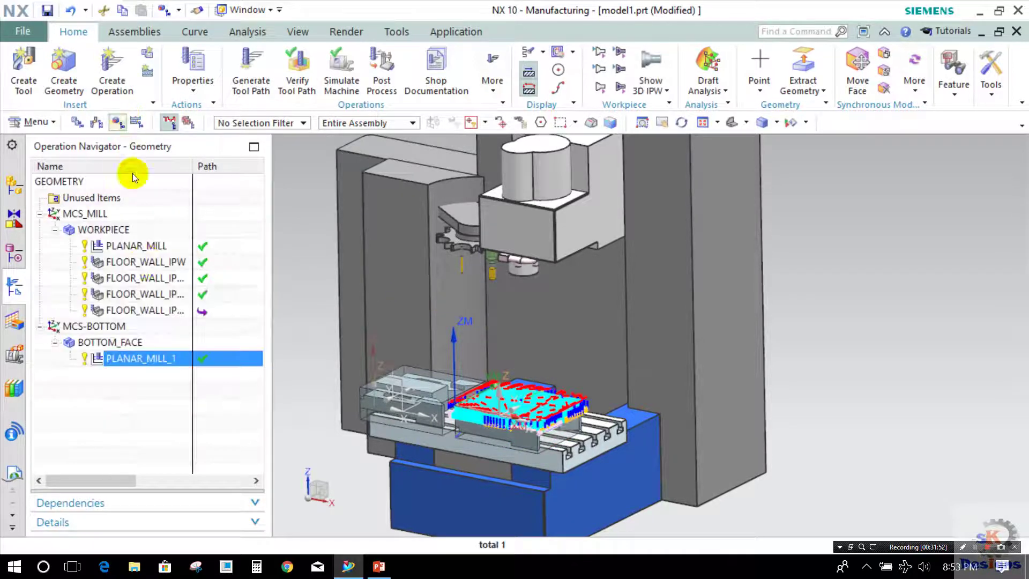
shift+click(143, 311)
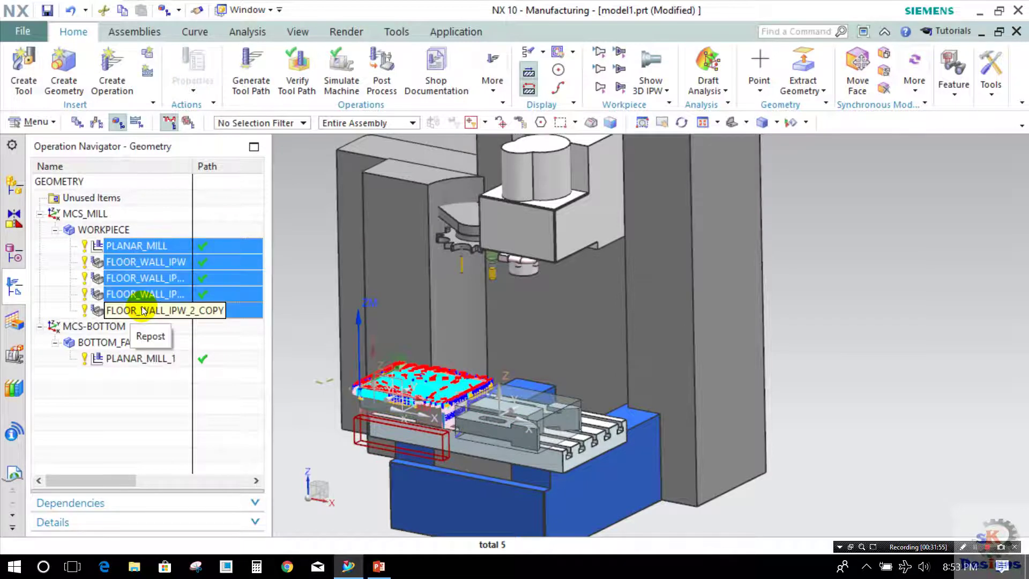
click(346, 92)
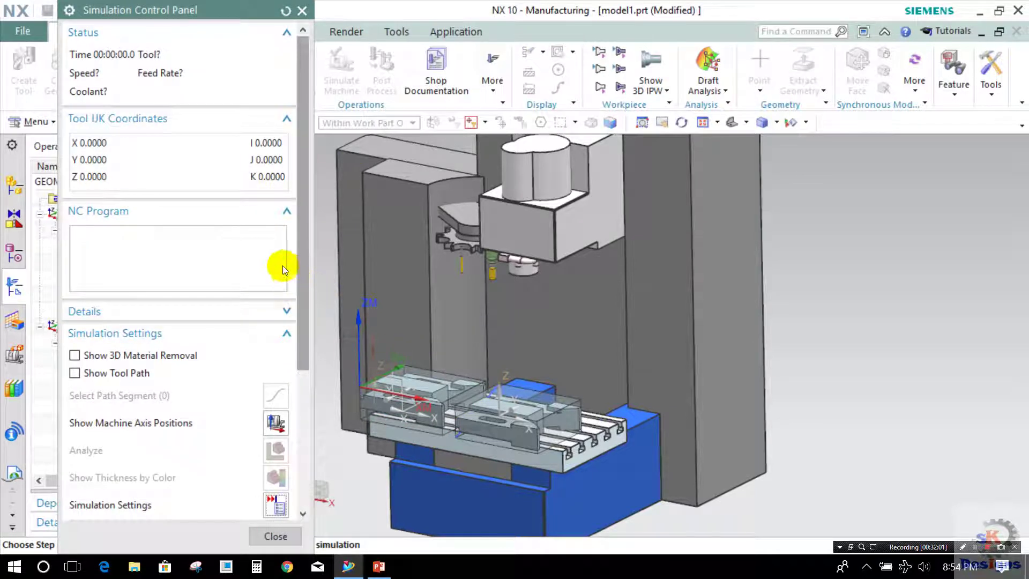
click(74, 355)
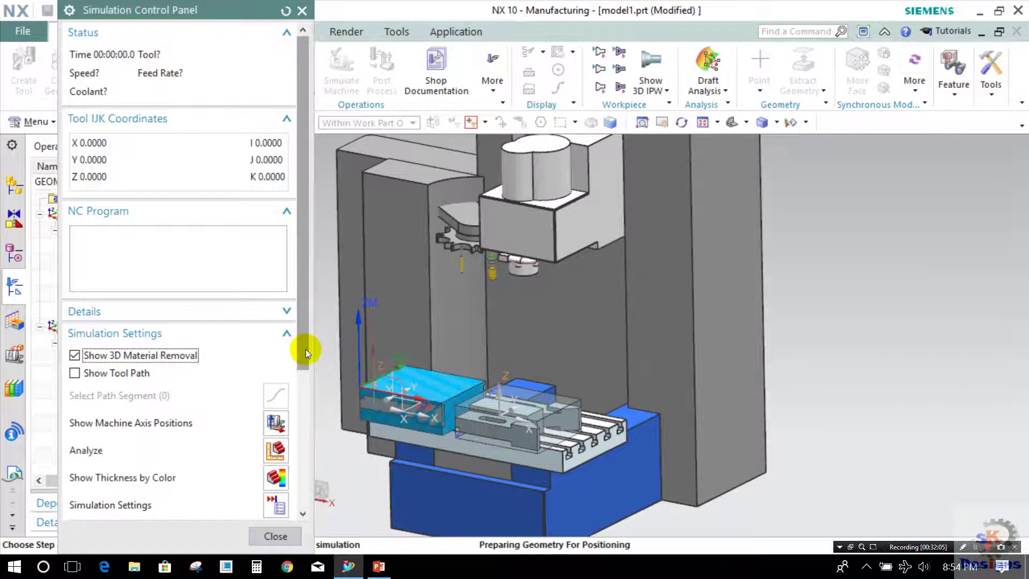
Play the machine simulation in Tool Path Simulate mode and view the cutting area up close.
scroll(293, 425, down, 5)
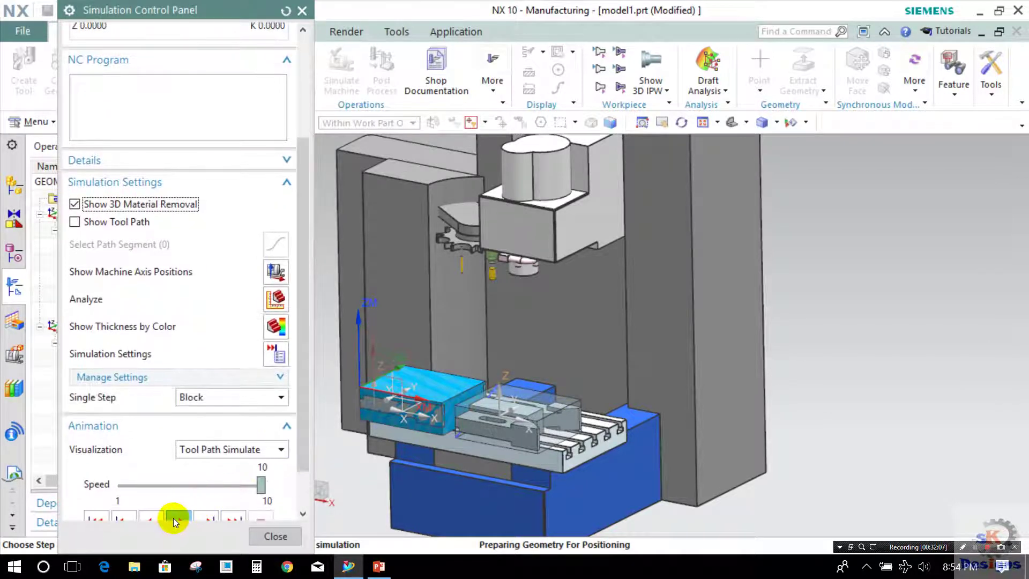
click(173, 518)
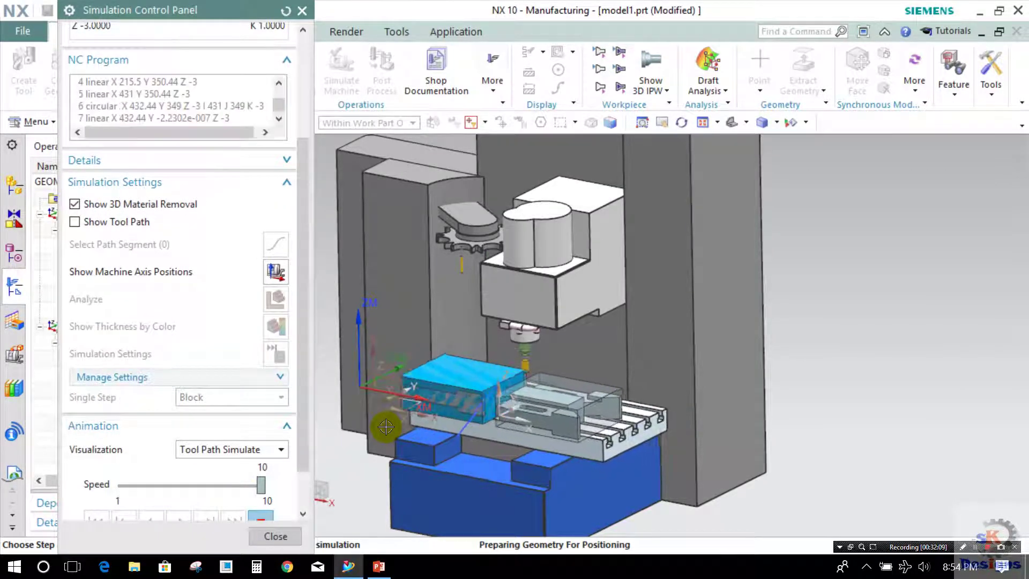
click(479, 313)
scroll(488, 363, up, 3)
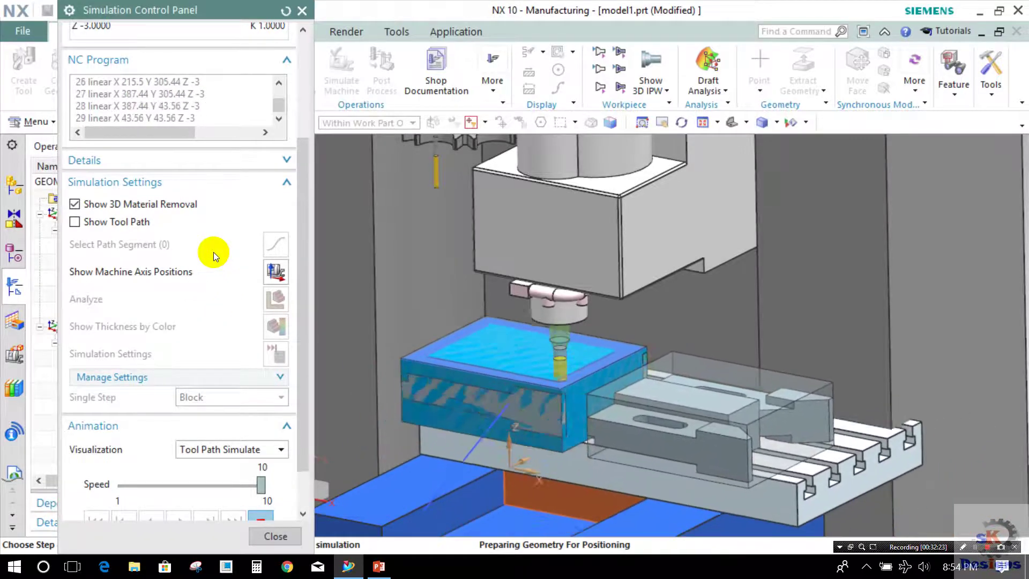
Examine the machine axis positions during the running simulation, and close the simulation.
click(266, 273)
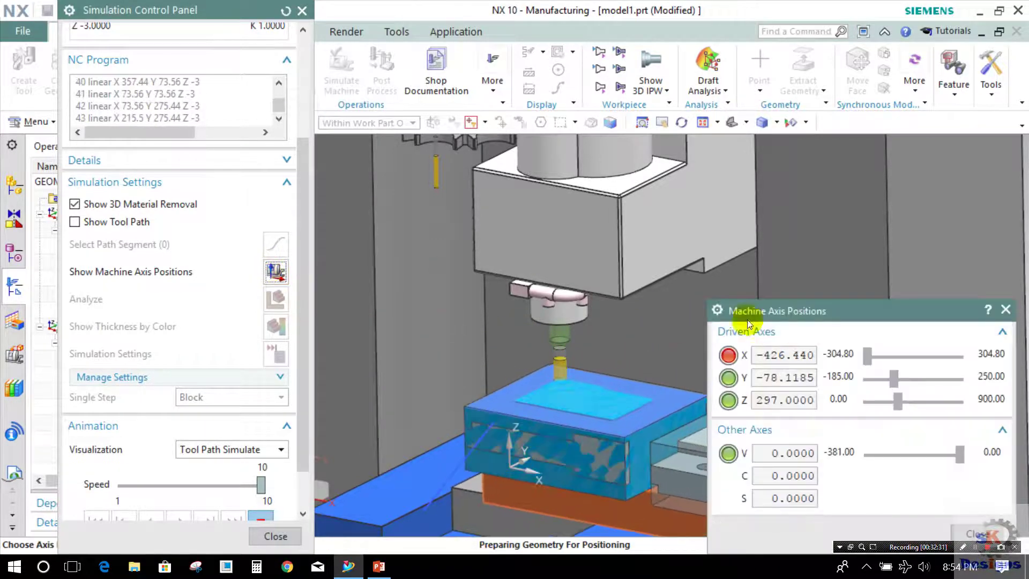
mouse_move(712, 311)
mouse_down()
mouse_move(757, 250)
mouse_move(777, 118)
mouse_up()
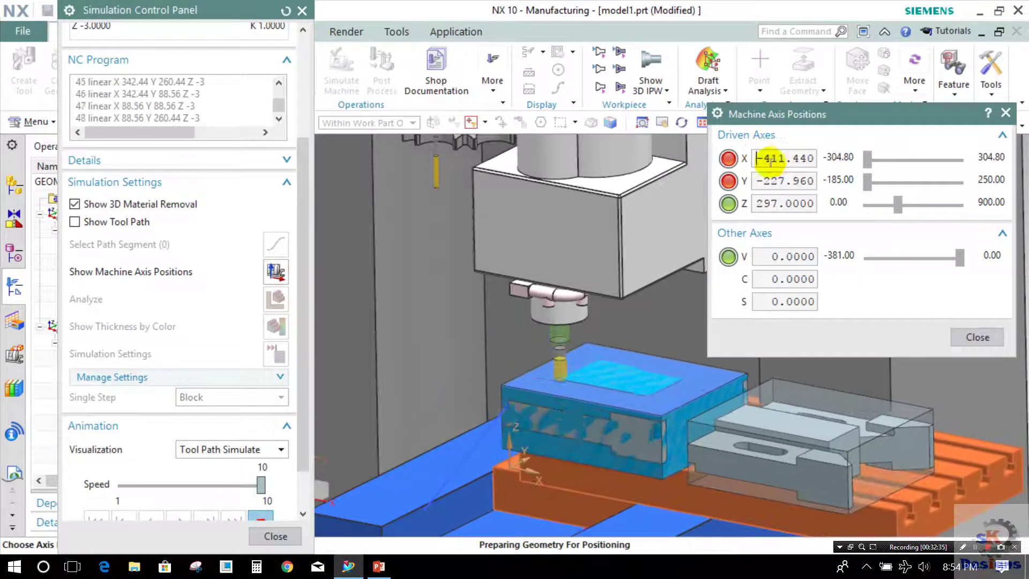
click(972, 338)
scroll(269, 476, down, 1)
scroll(269, 476, down, 1)
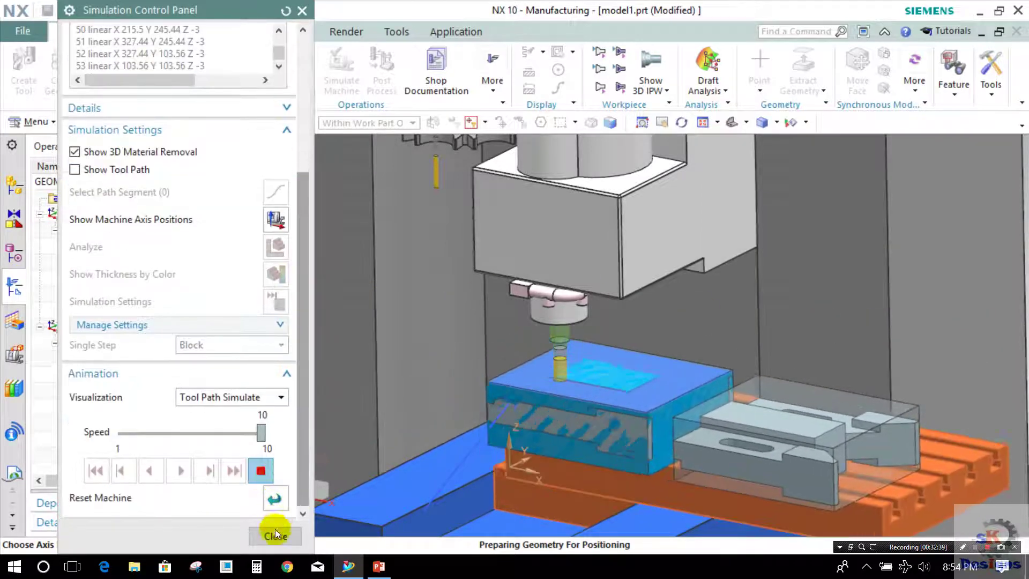
click(275, 535)
scroll(514, 333, down, 5)
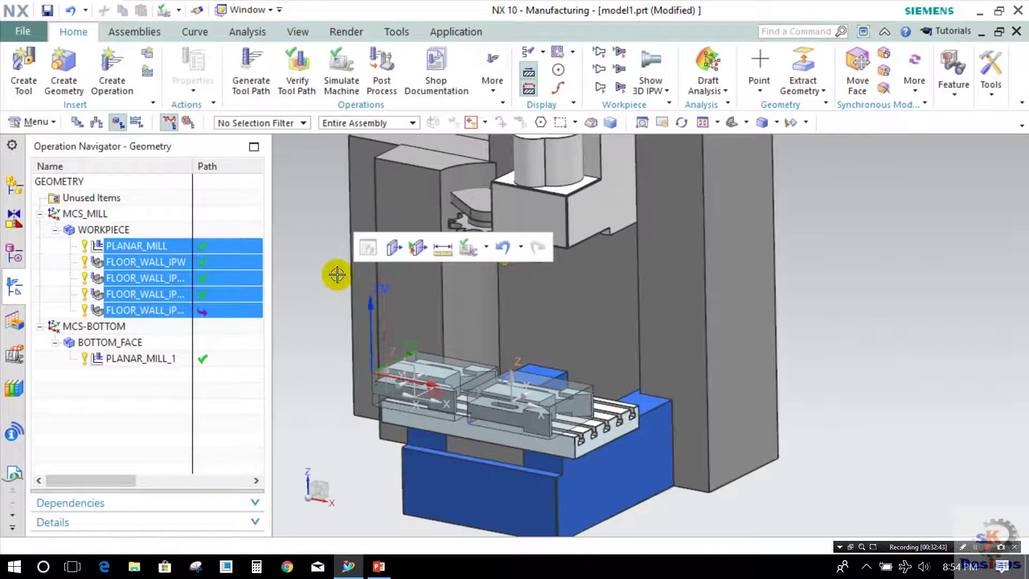
Switch to the PowerPoint presentation and highlight topic 10, "How to create part program.", on the Topics slide.
click(379, 566)
scroll(229, 169, up, 3)
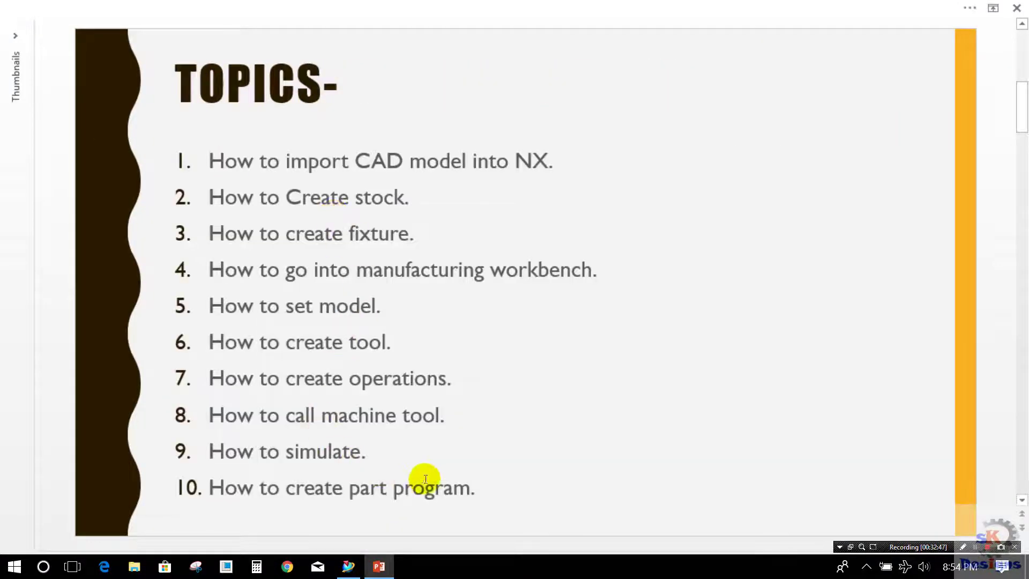
drag(483, 490, 209, 500)
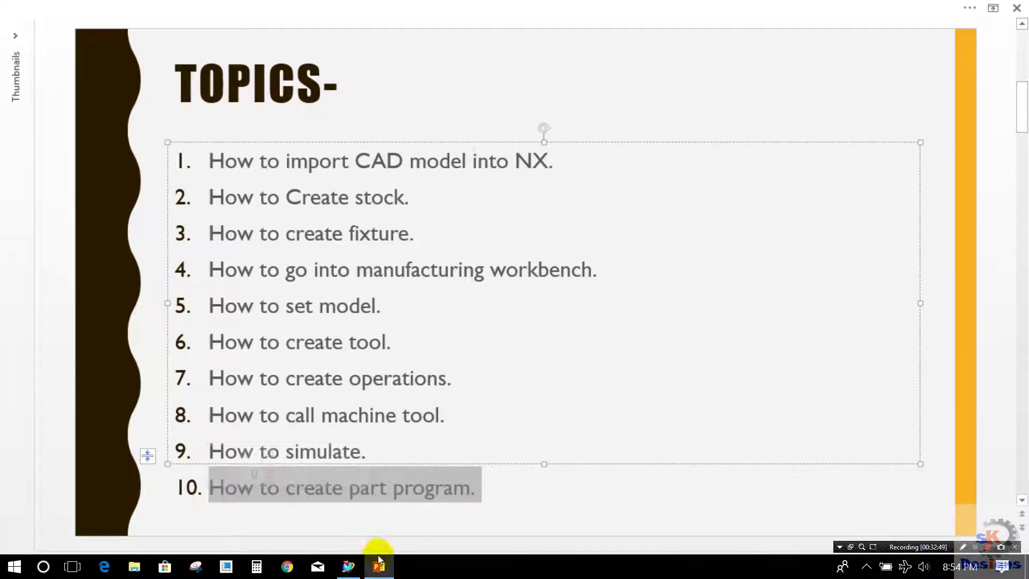
Switch back to NX and start post-processing the five operations under WORKPIECE with the MILL_3_AXIS postprocessor.
click(348, 567)
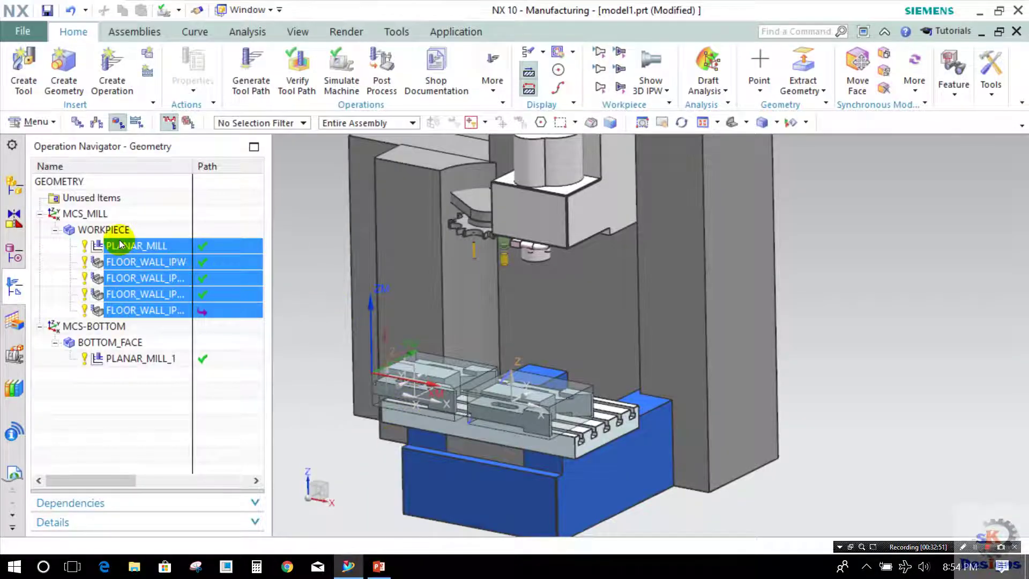
right_click(131, 292)
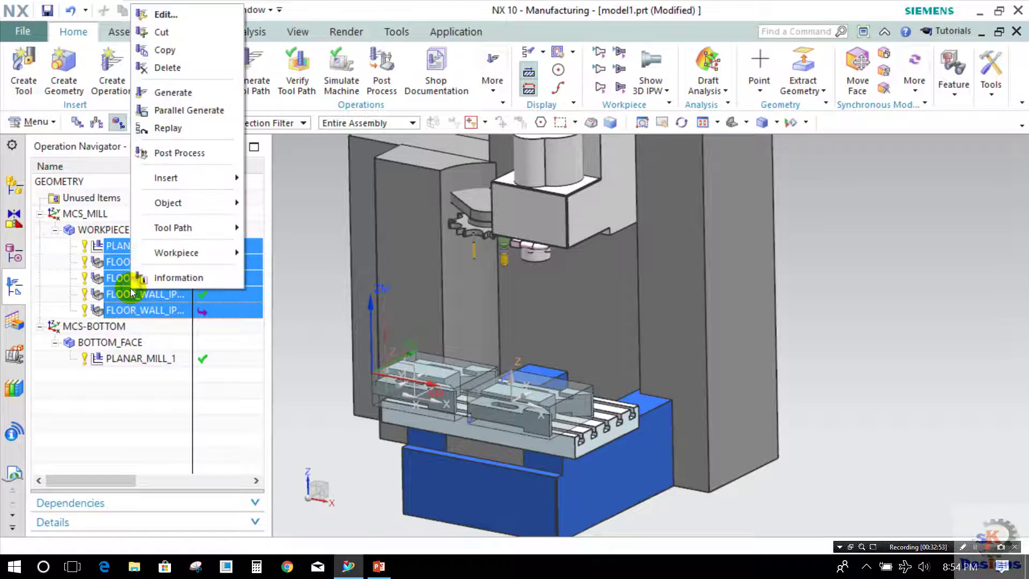
click(156, 155)
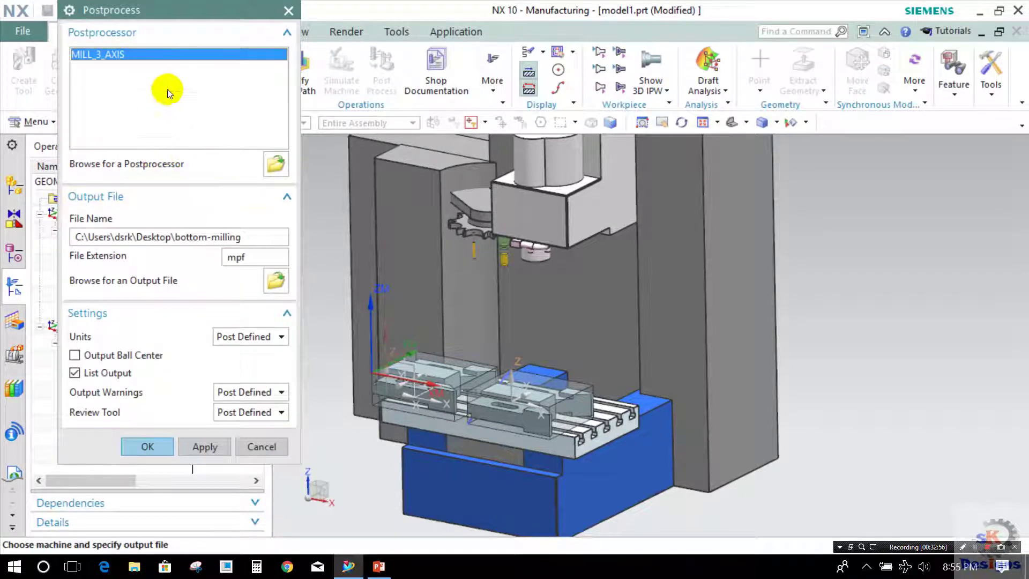
click(108, 55)
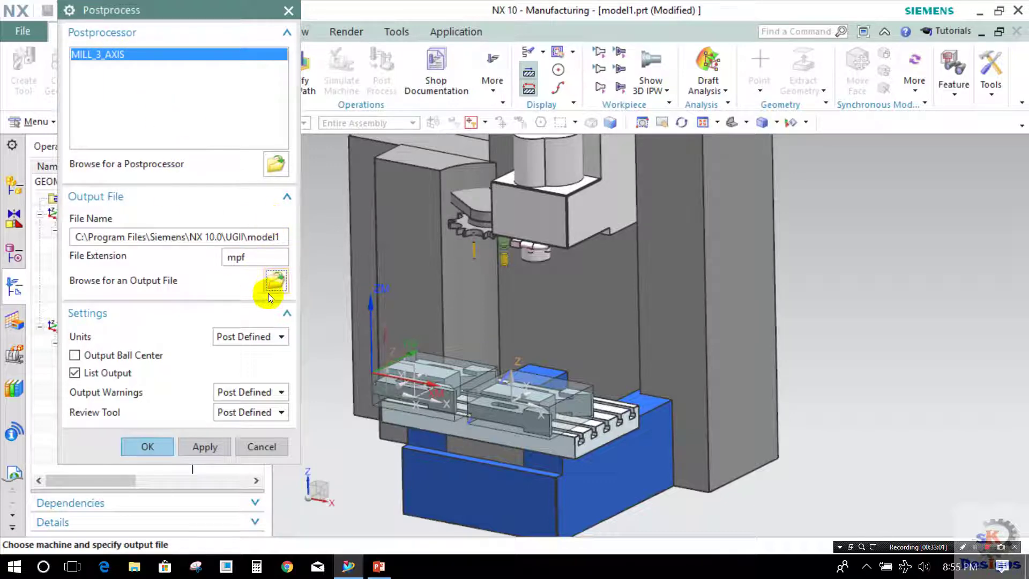
Specify TOP-milling on the Desktop as the NC output file.
click(275, 280)
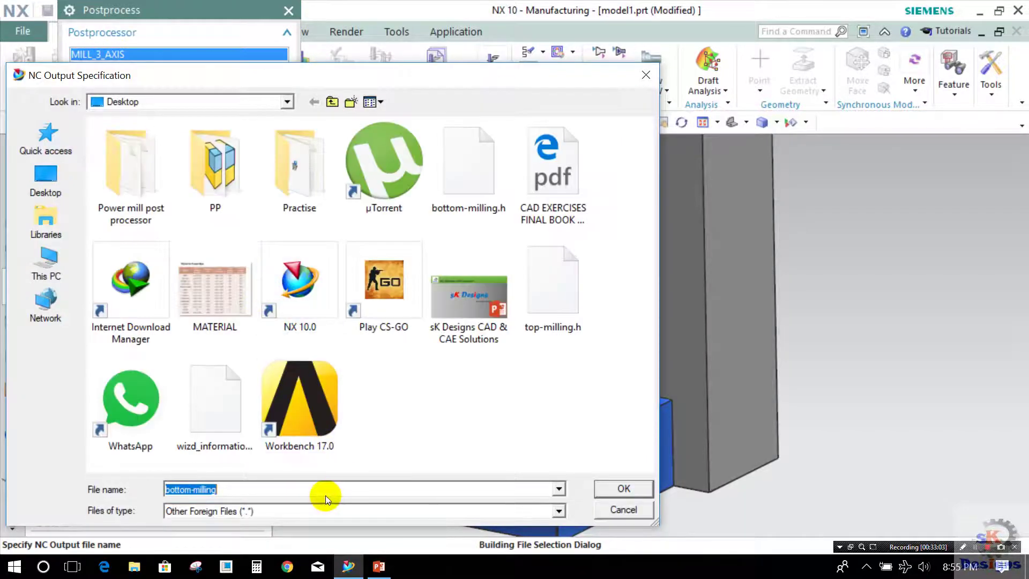
drag(228, 489, 161, 488)
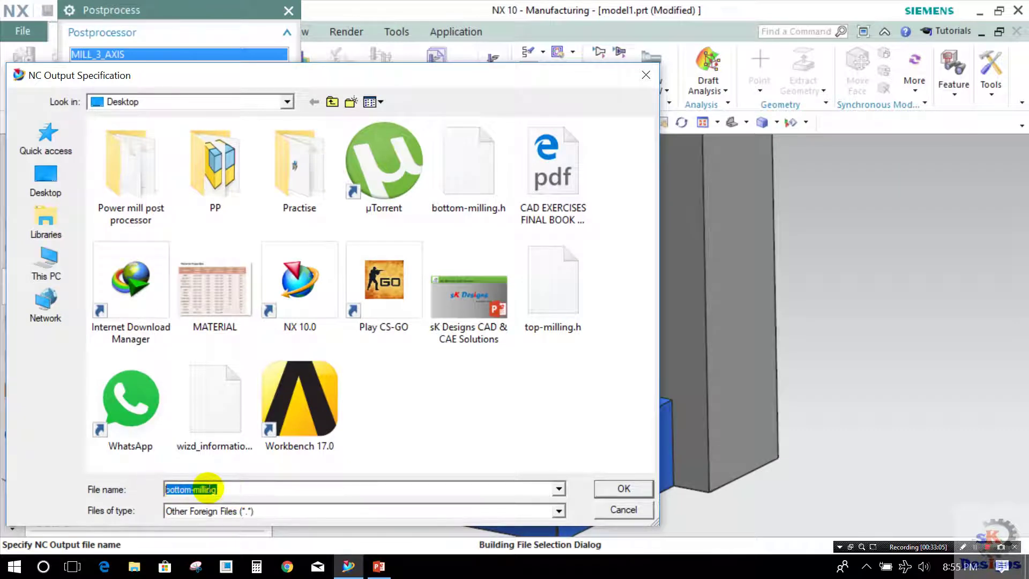
double_click(188, 489)
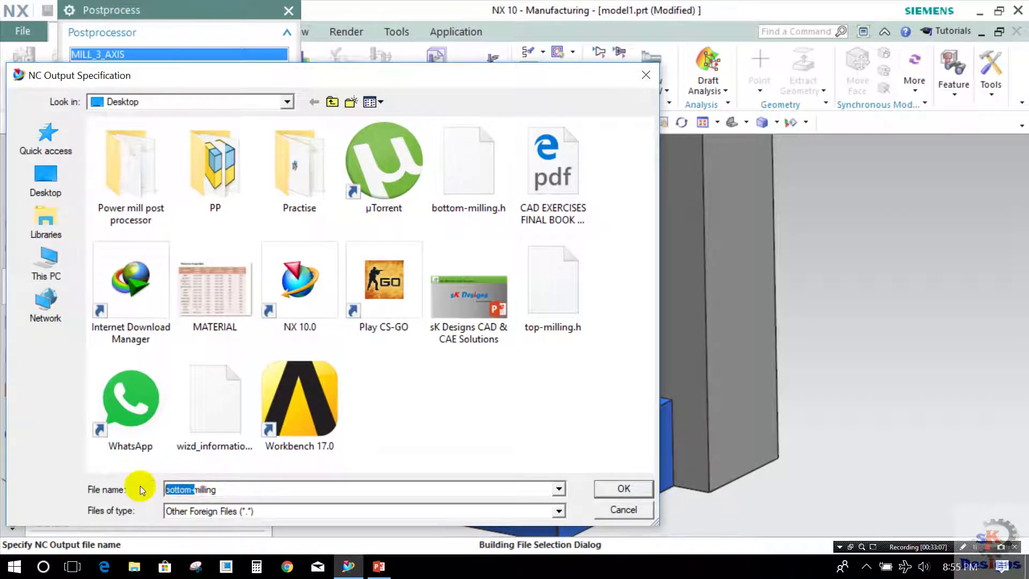
text(TOP)
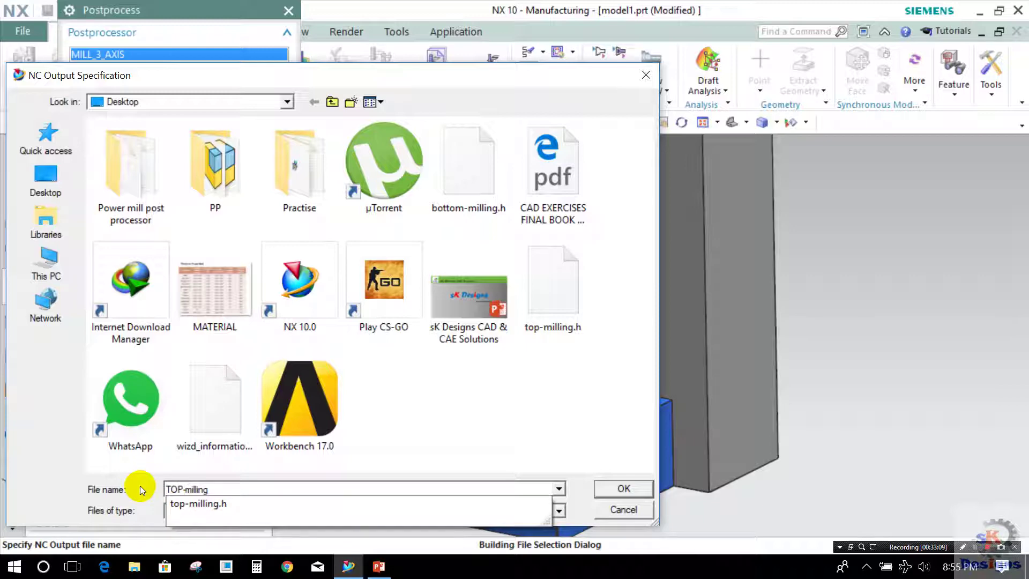
click(608, 489)
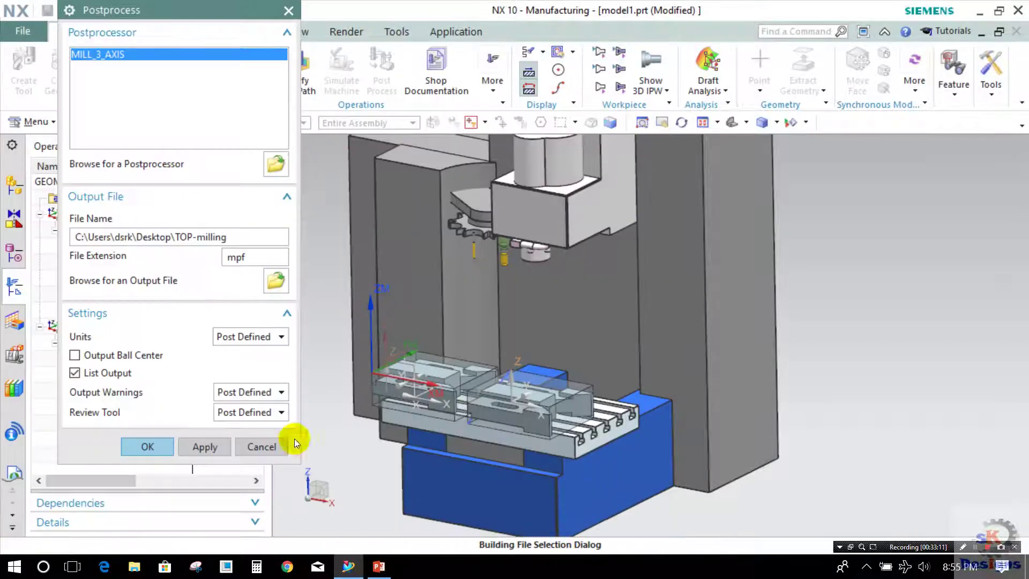
Generate the part program for the selected operations as one program group, look through the listed code, and close the listing.
click(168, 440)
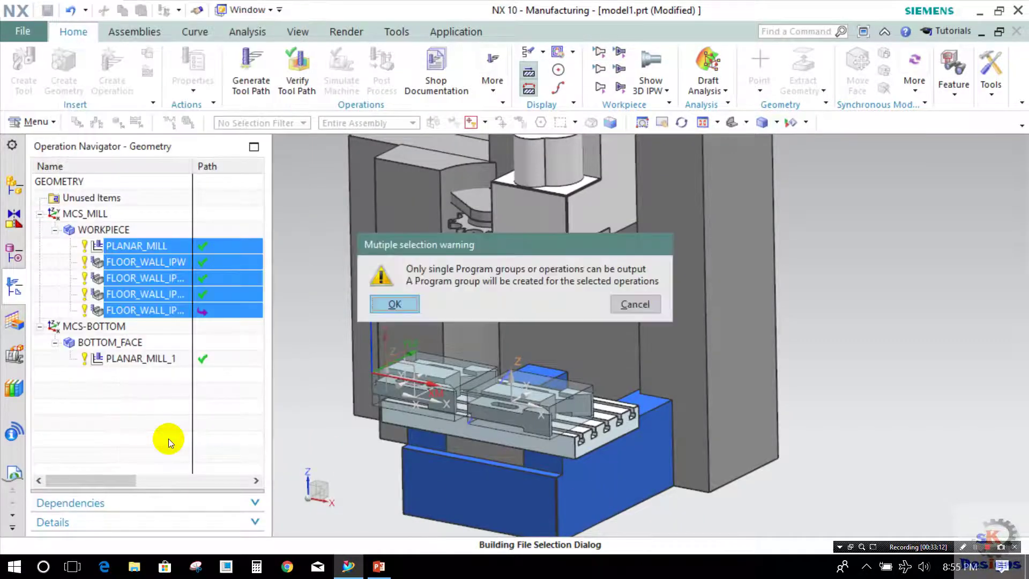
click(375, 303)
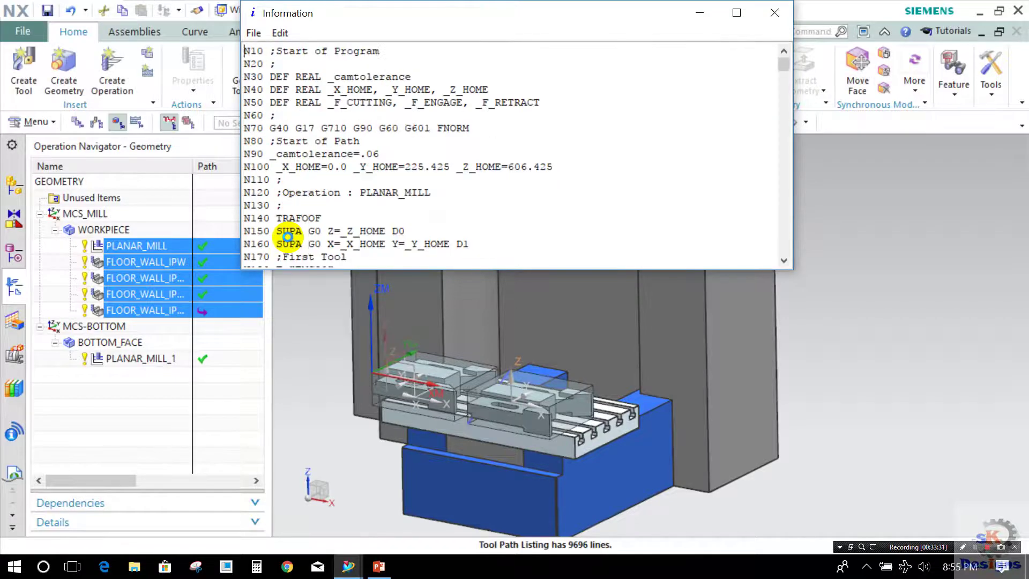
scroll(683, 129, down, 7)
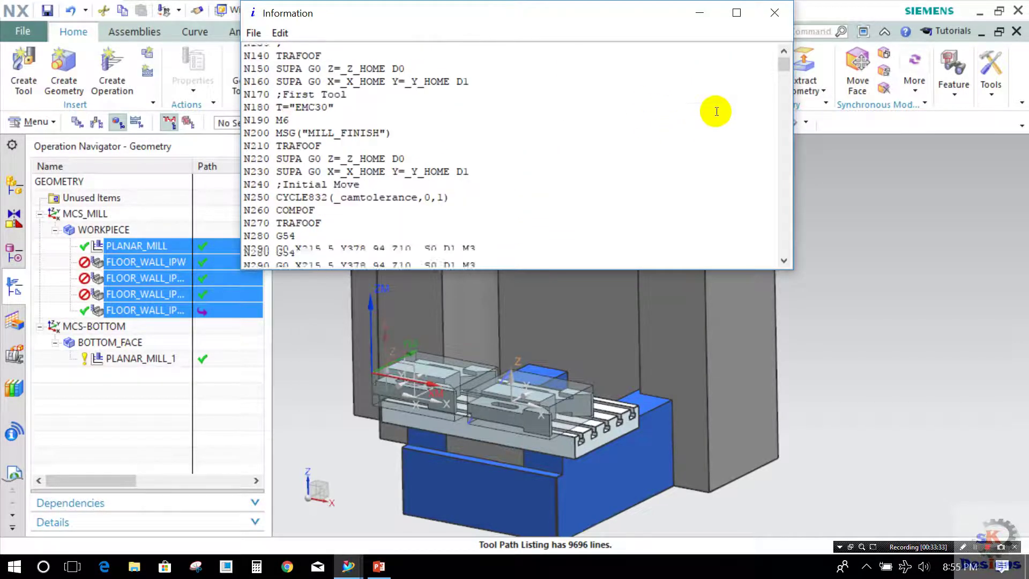
click(774, 13)
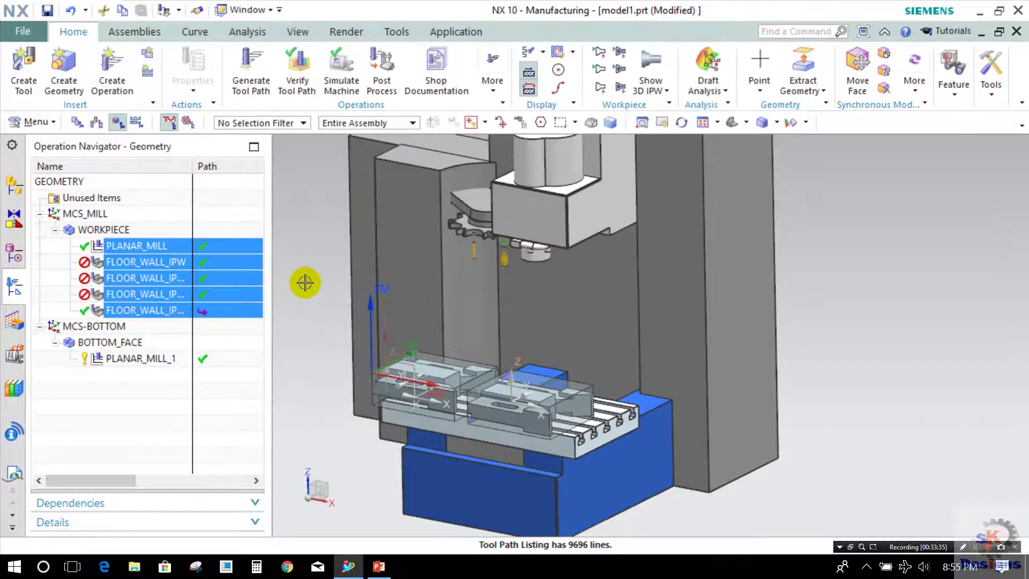
Select the PLANAR_MILL_1 operation under BOTTOM_FACE.
click(156, 359)
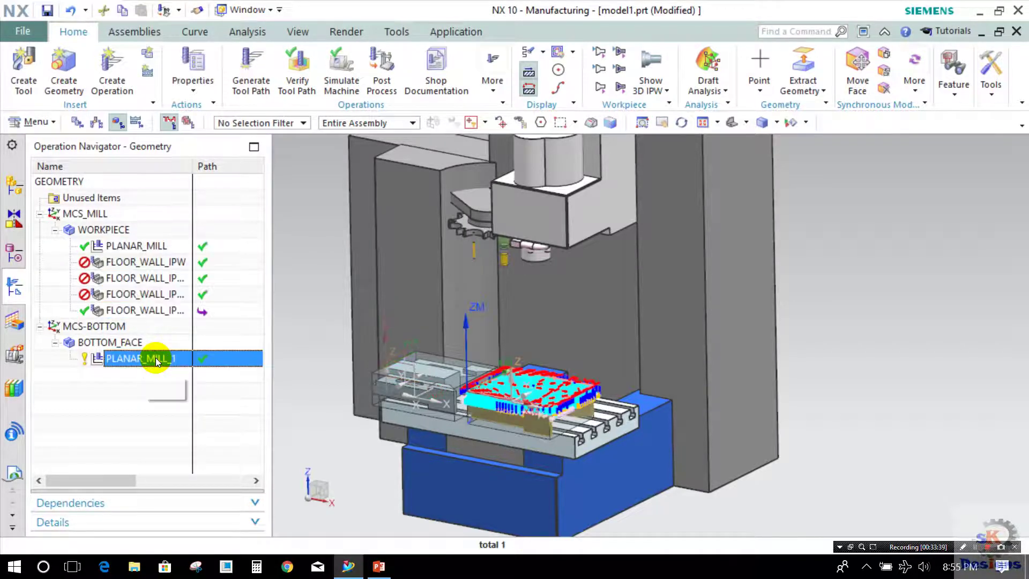